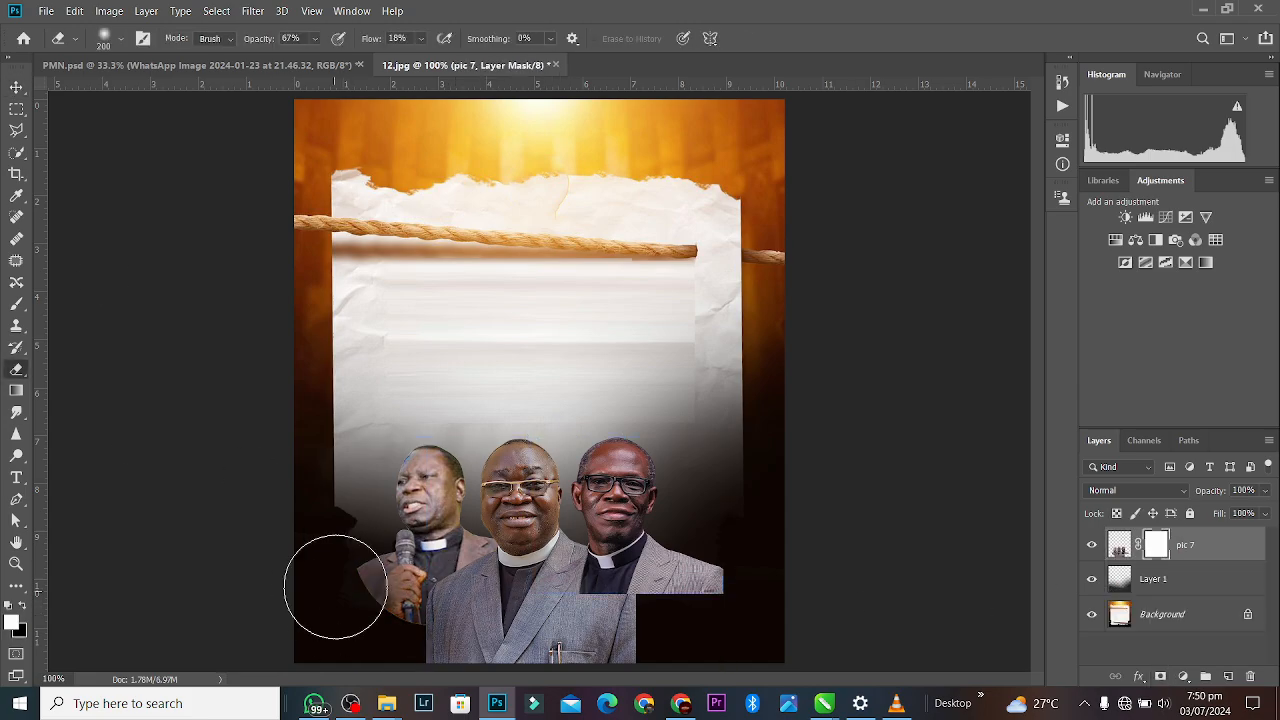
# Fade the lower parts of the three portraits into the dark background on the pic 7 layer mask.
pyautogui.moveTo(329, 586)
pyautogui.mouseDown()
pyautogui.moveTo(744, 555)
pyautogui.moveTo(581, 660)
pyautogui.mouseUp()
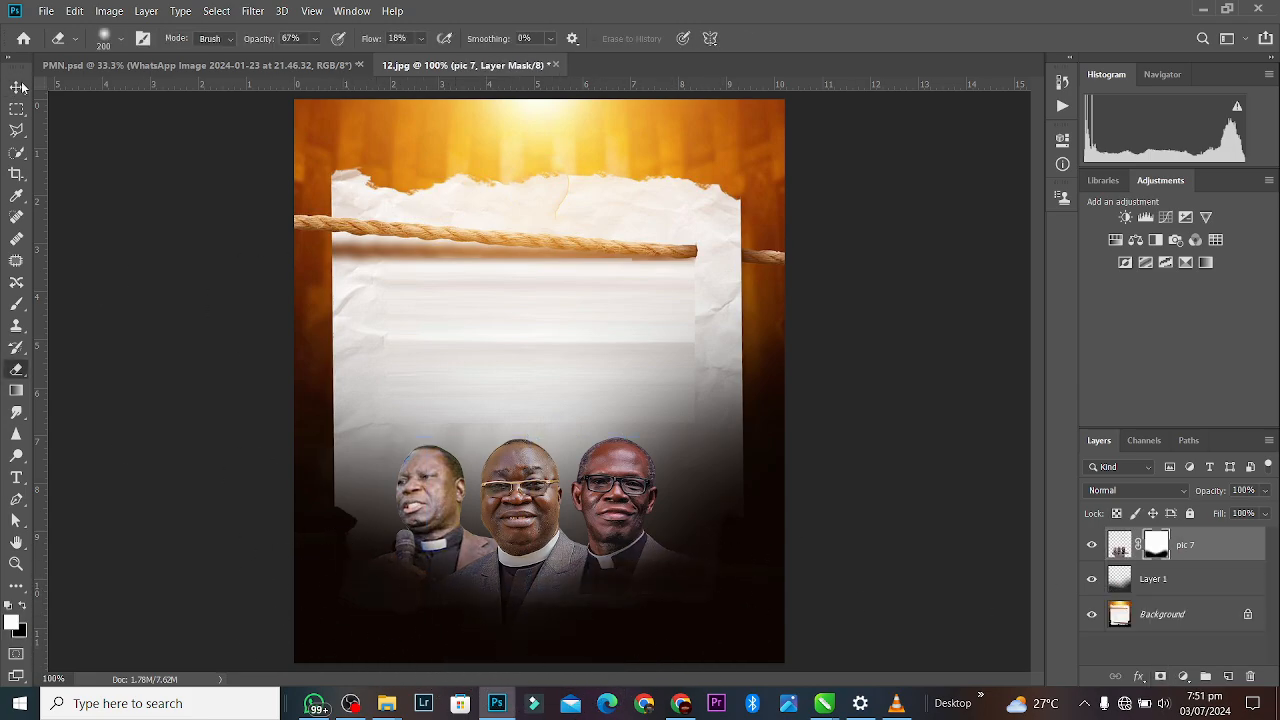
# Add the text Prophetic in dark reddish-brown Heathergreen on the paper area above the portraits.
pyautogui.click(666, 38)
pyautogui.click(477, 320)
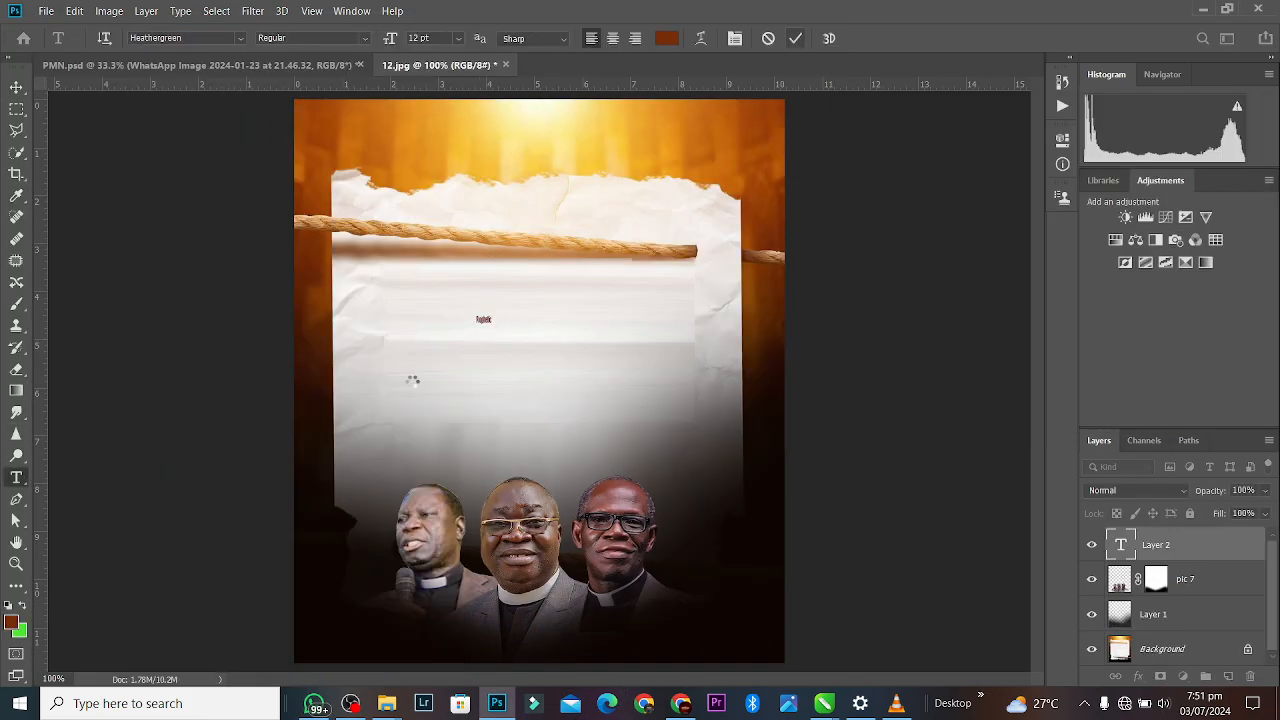
pyautogui.write('Prophetic')
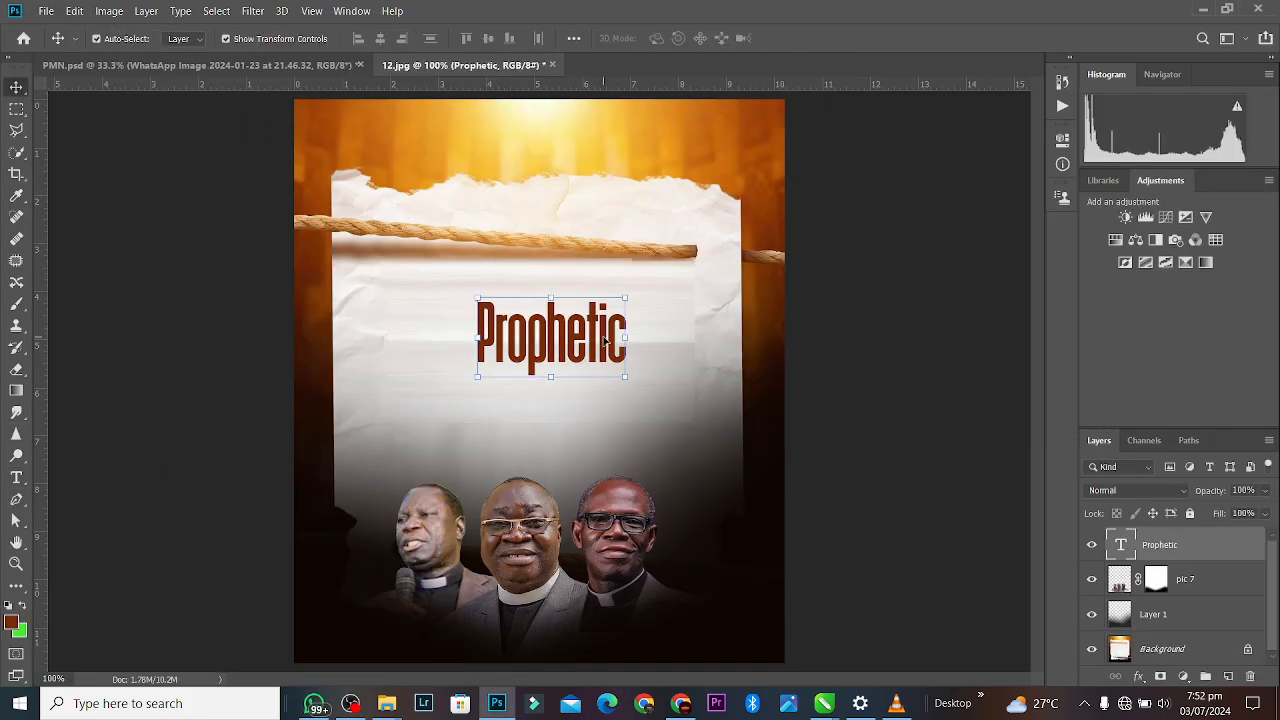
# Replace the title text with PROPHETIC COMBINE in capitals on two lines.
pyautogui.doubleClick(481, 309)
pyautogui.click(481, 309)
pyautogui.write('PROPHETIC')
pyautogui.press('Return')
pyautogui.write('COMBINE')
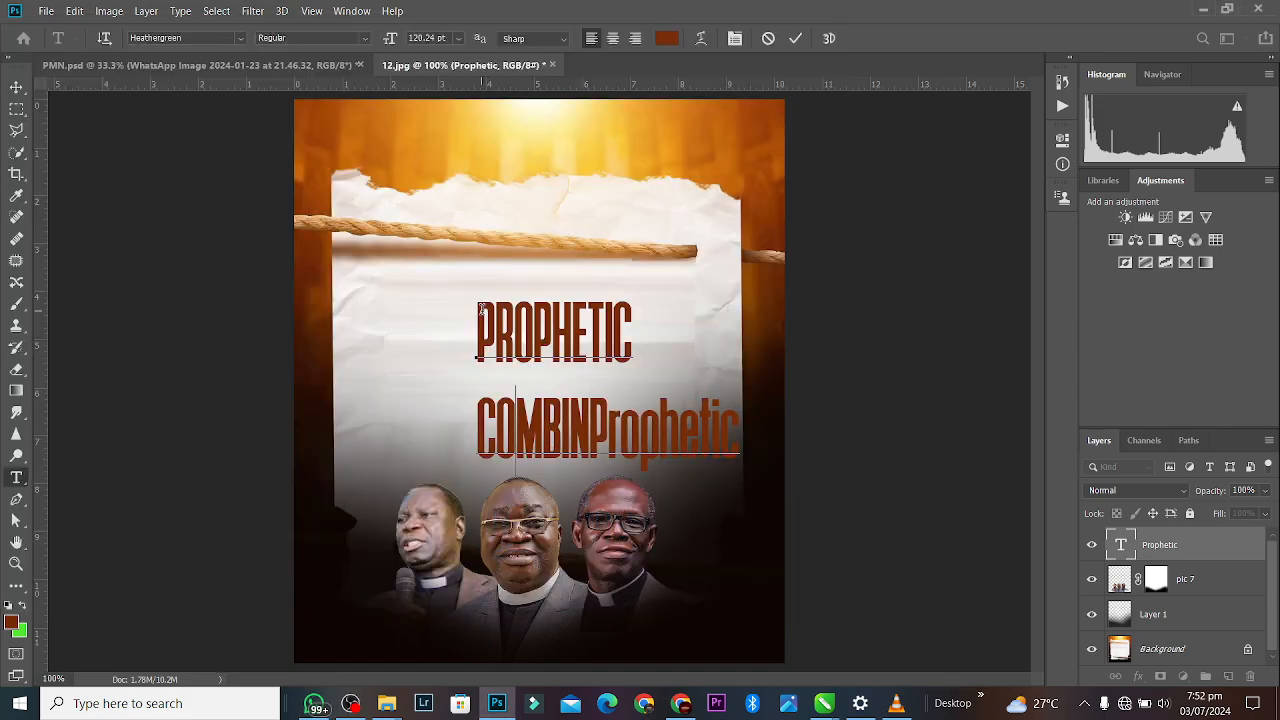
pyautogui.press('Delete')
pyautogui.press('Delete')
pyautogui.press('Delete')
pyautogui.press('Delete')
pyautogui.press('Delete')
pyautogui.press('Delete')
pyautogui.press('Delete')
pyautogui.press('Delete')
pyautogui.press('Delete')
# Tighten the line spacing of the whole PROPHETIC COMBINE title and commit the text.
pyautogui.hotkey('ctrl', 'a')
pyautogui.click(1062, 140)
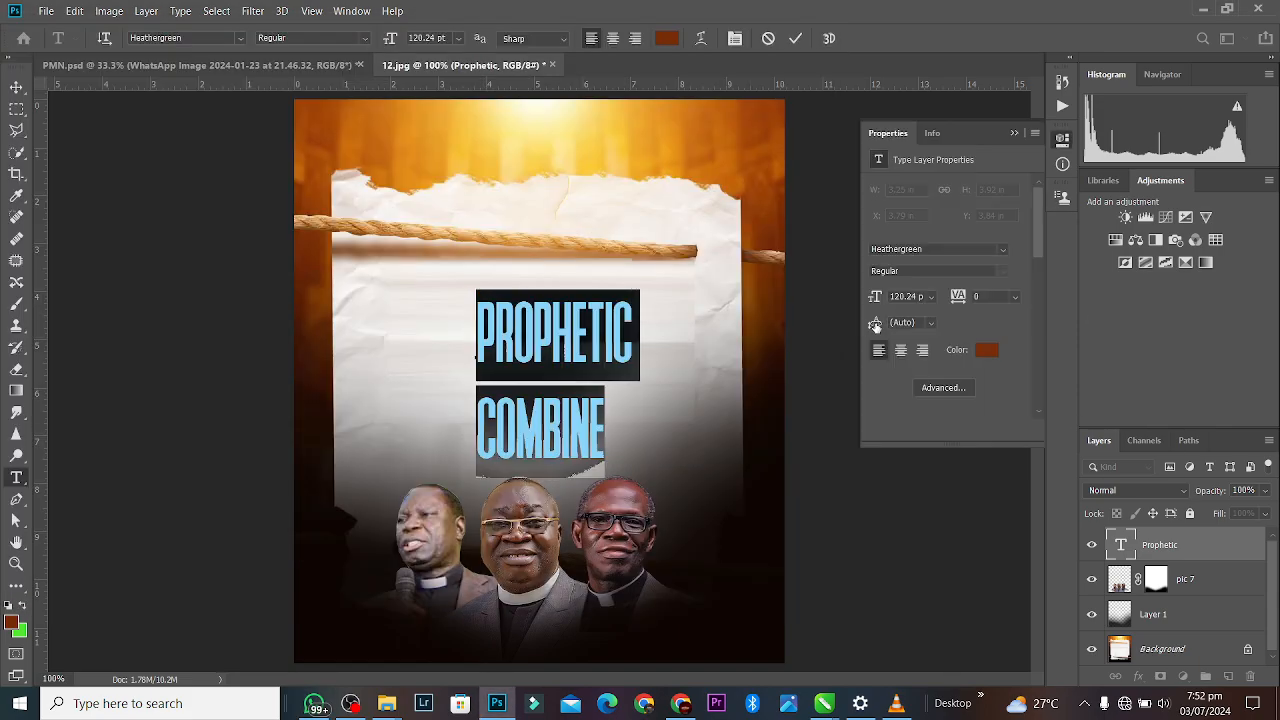
pyautogui.moveTo(875, 323); pyautogui.dragTo(828, 323)
pyautogui.click(795, 38)
pyautogui.press('v')
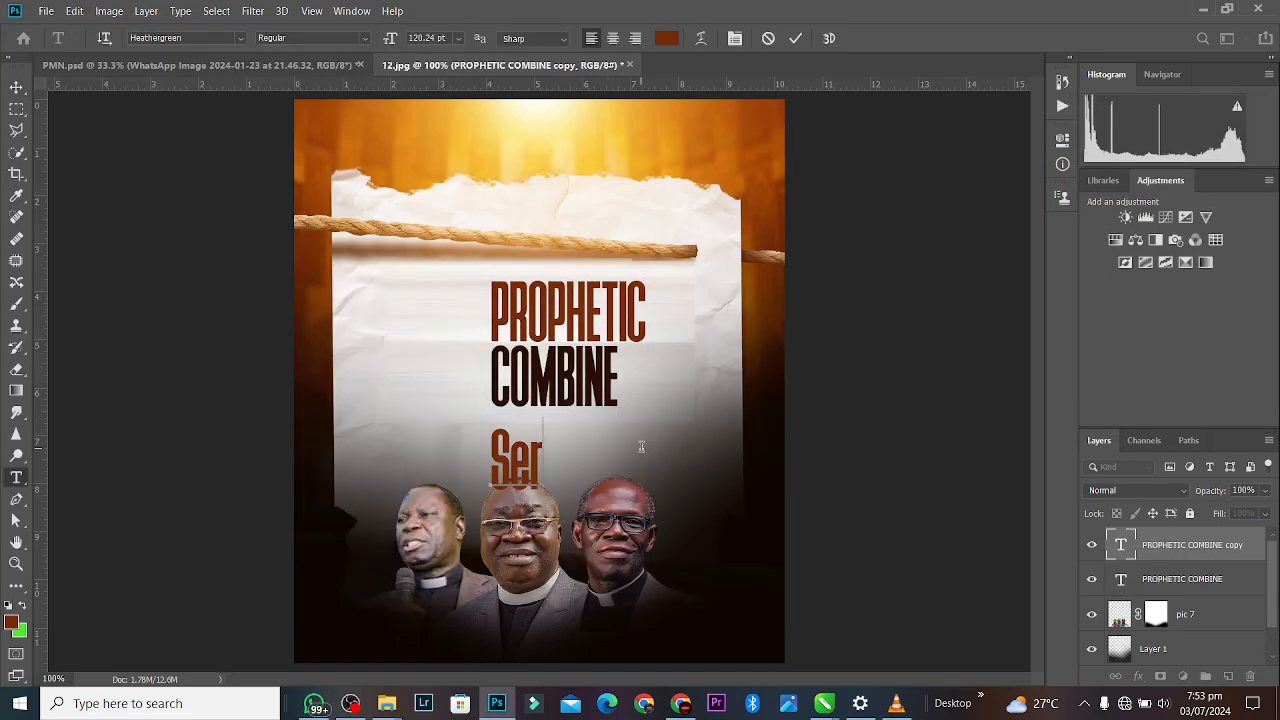
# Change the duplicated title text to Service and set its font to Aedesty.
pyautogui.write('vice')
pyautogui.click(240, 38)
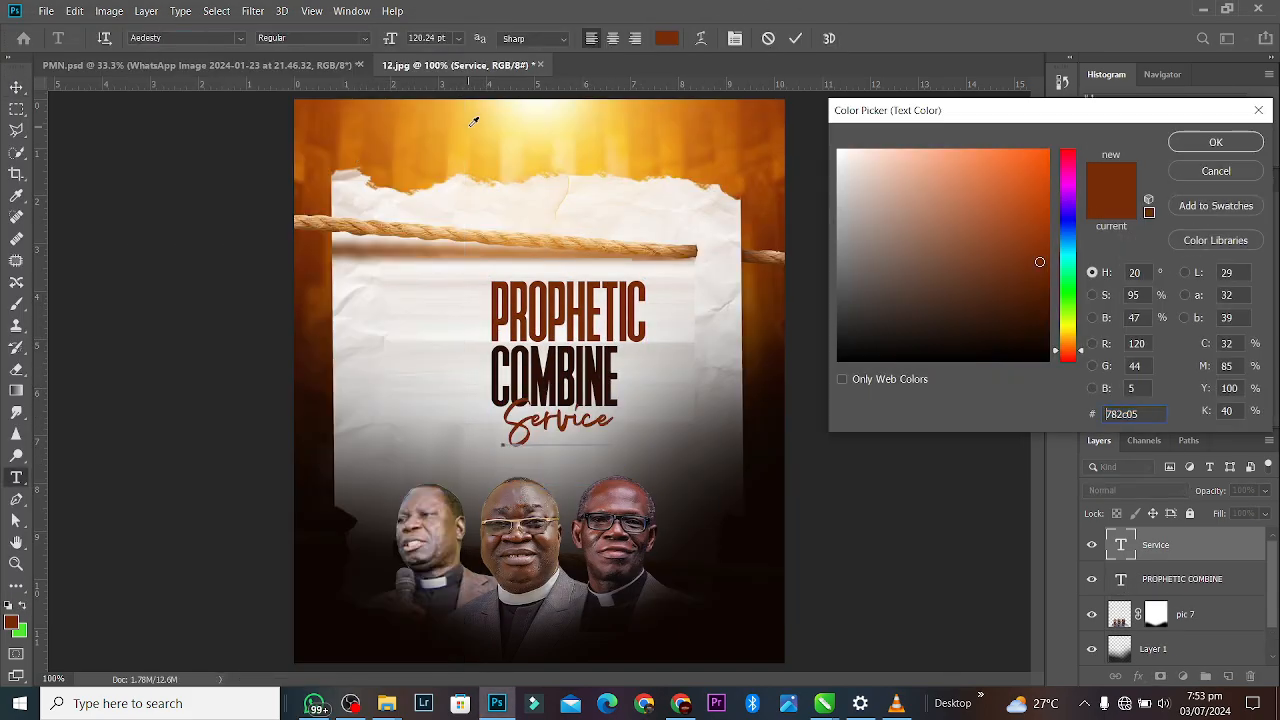
# Draw a brown rounded rectangle to the left of the title and change the white title copy to JOIN US.
pyautogui.moveTo(414, 276); pyautogui.dragTo(466, 406)
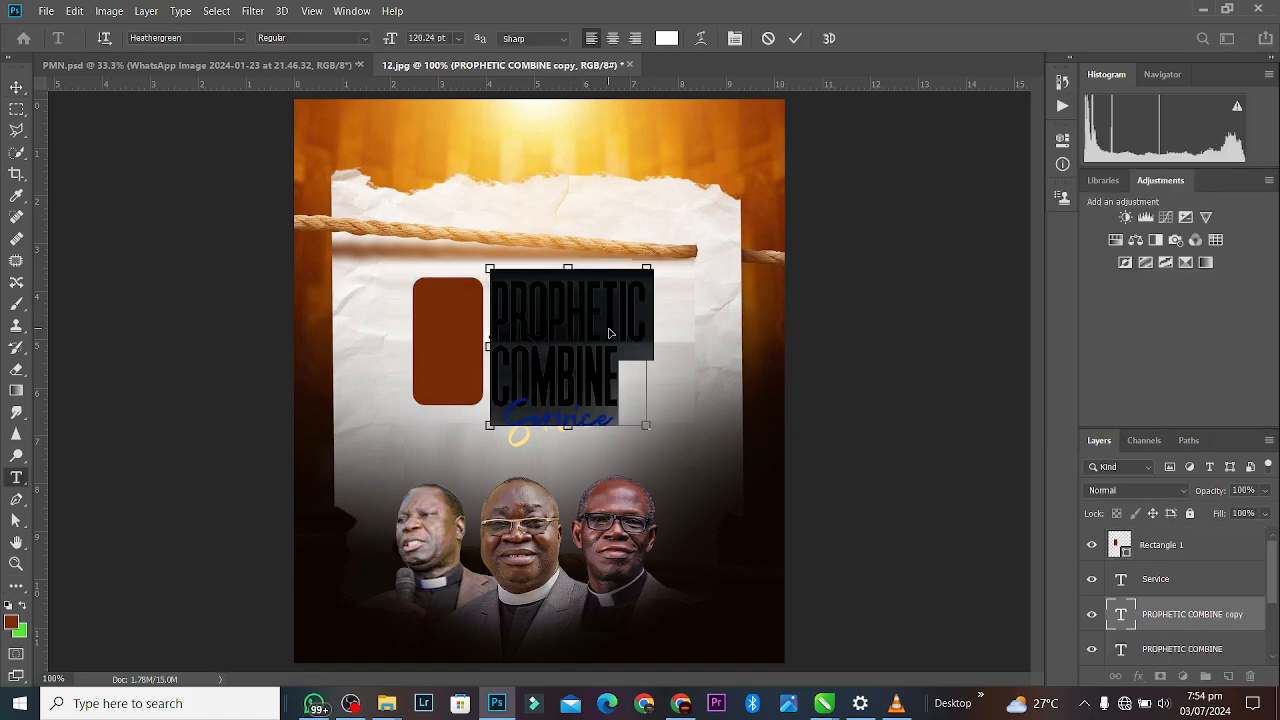
pyautogui.write('JOIN US')
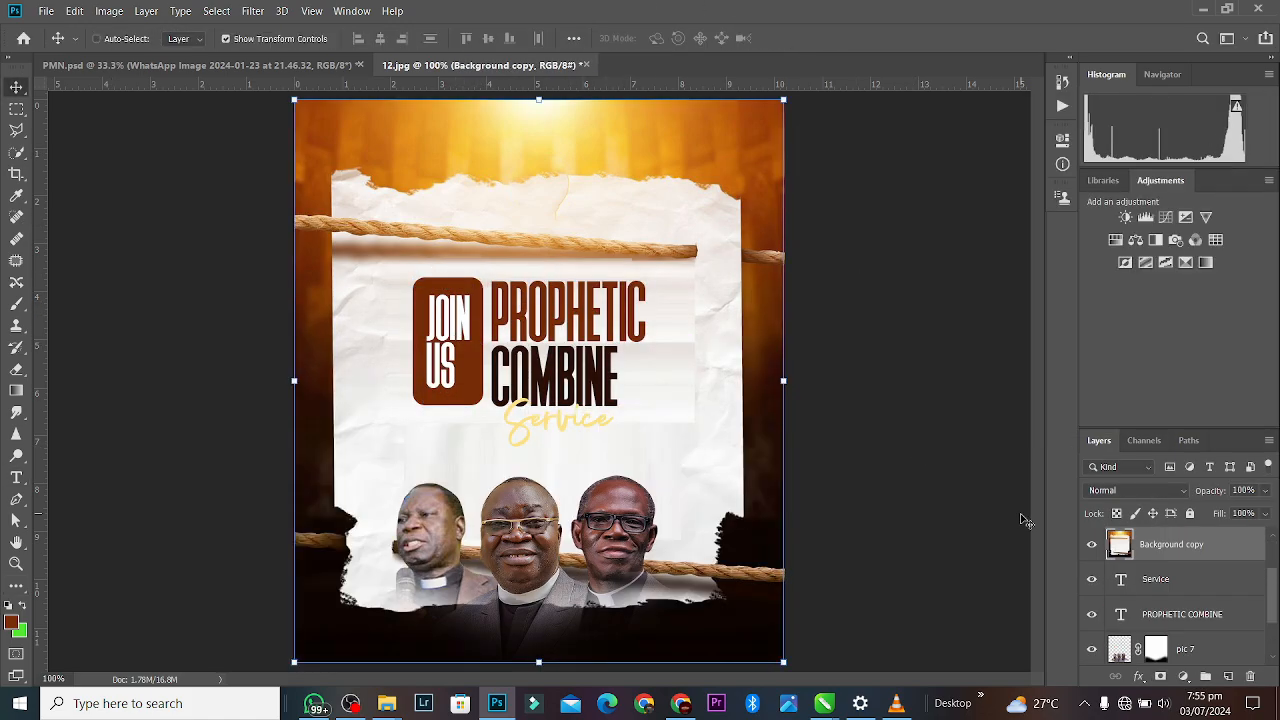
# Break the church name line above the rope into two lines before Ilorin.
pyautogui.hotkey('ctrl', '-')
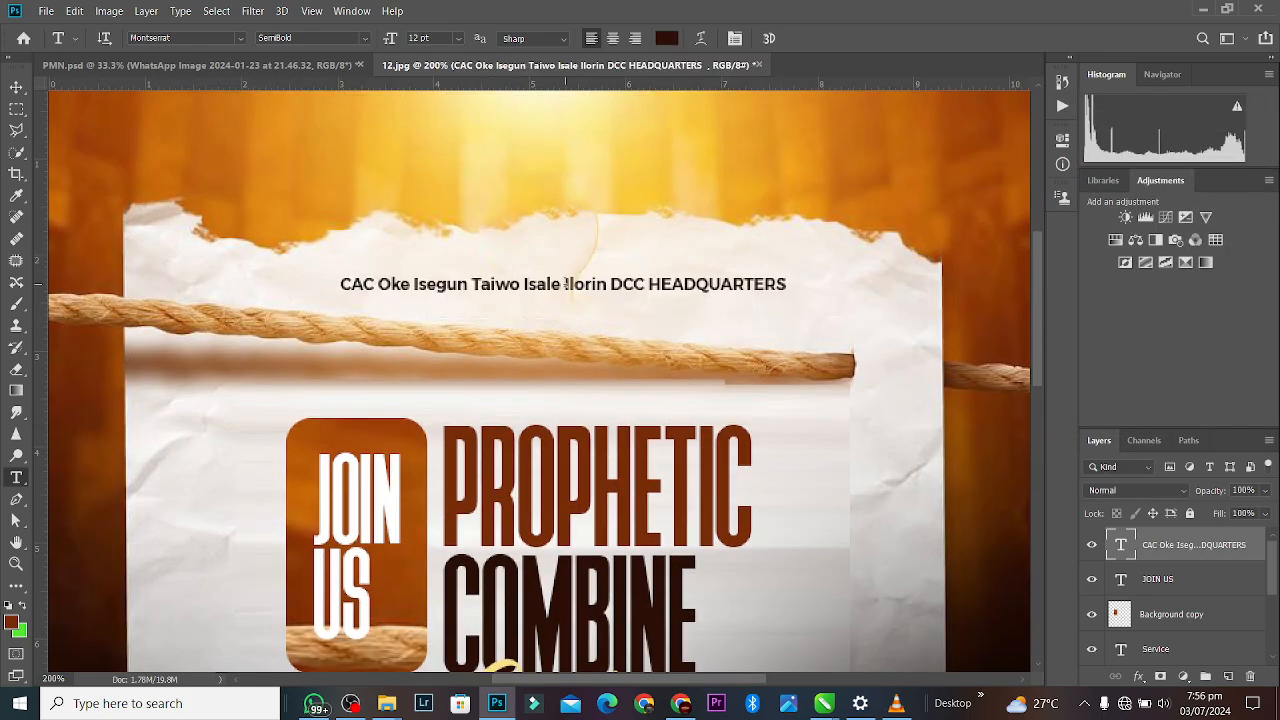
pyautogui.press('Return')
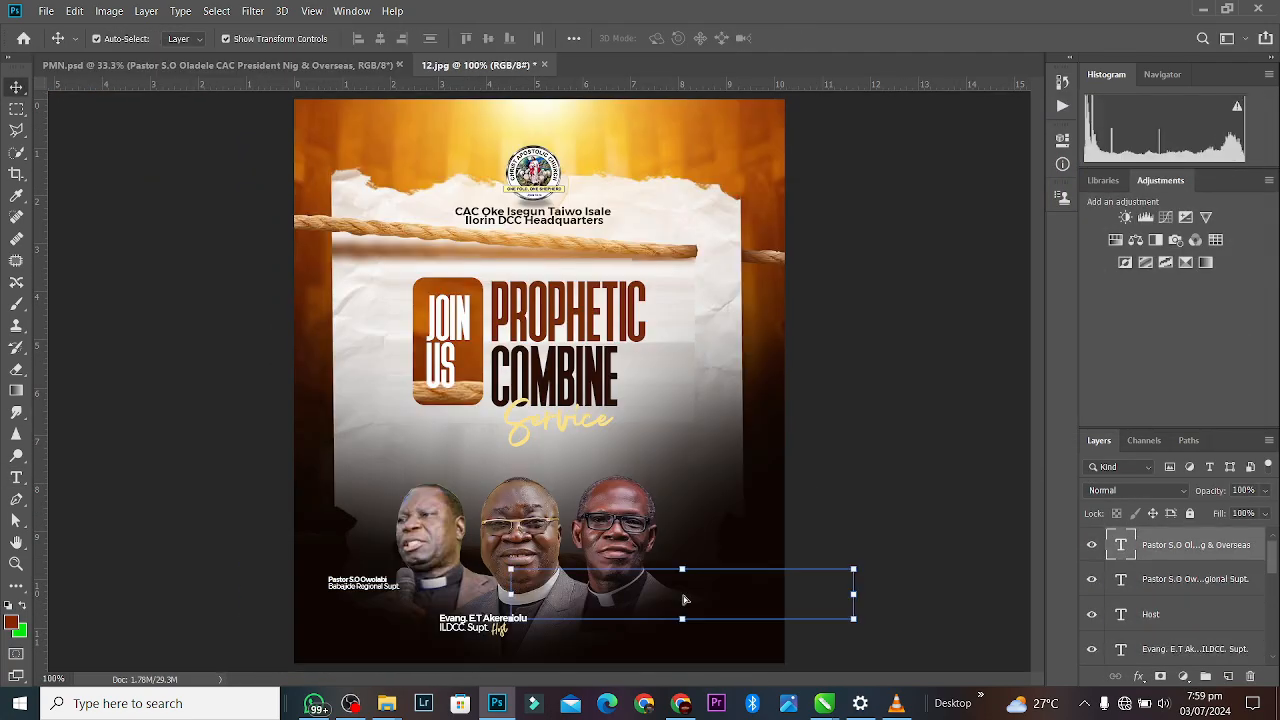
# Move the CAC President Nig & Overseas caption slightly up and to the right near the third portrait.
pyautogui.moveTo(680, 592); pyautogui.dragTo(695, 581)
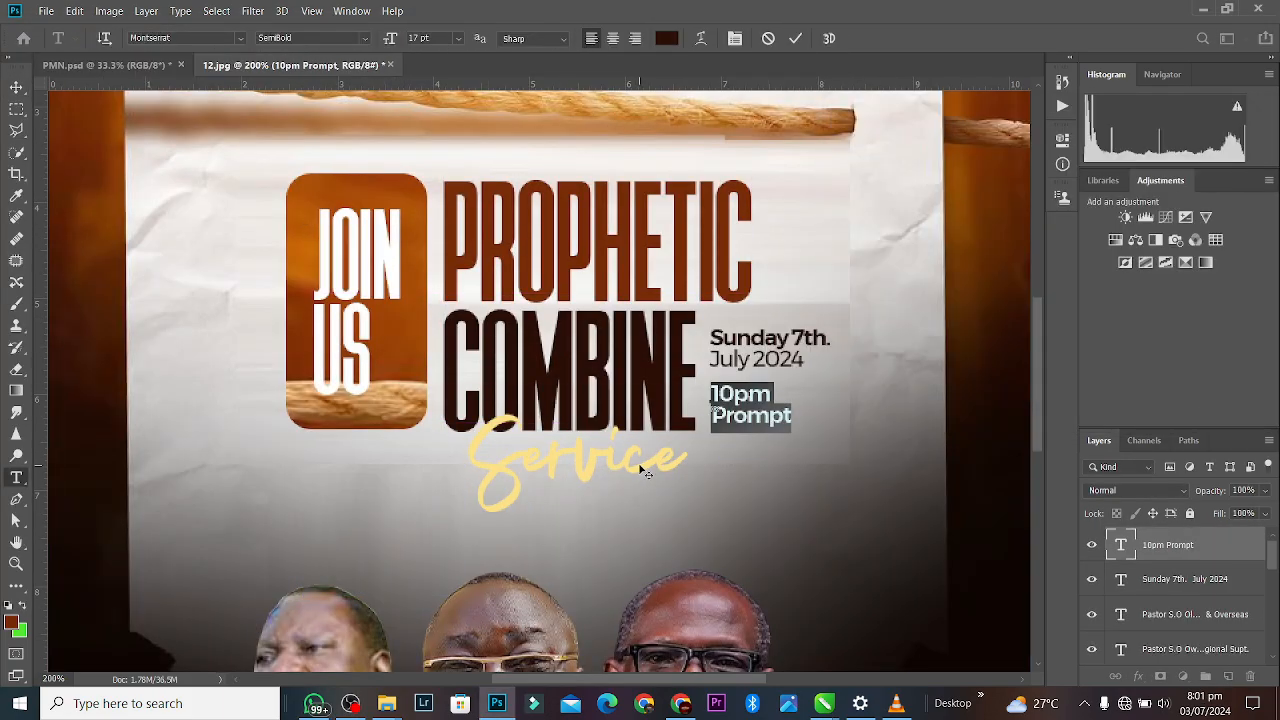
# Enable a Stroke effect on the PROPHETIC COMBINE text and open its Bevel & Emboss settings.
pyautogui.click(647, 365)
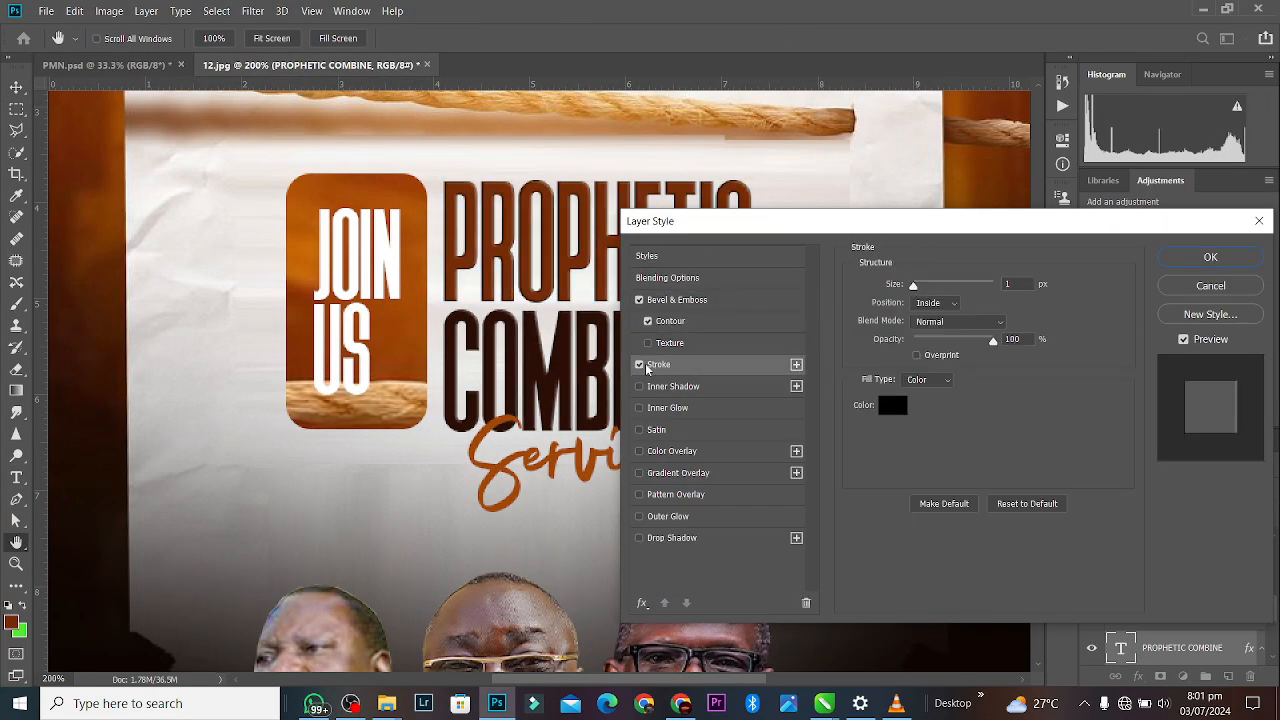
pyautogui.click(677, 300)
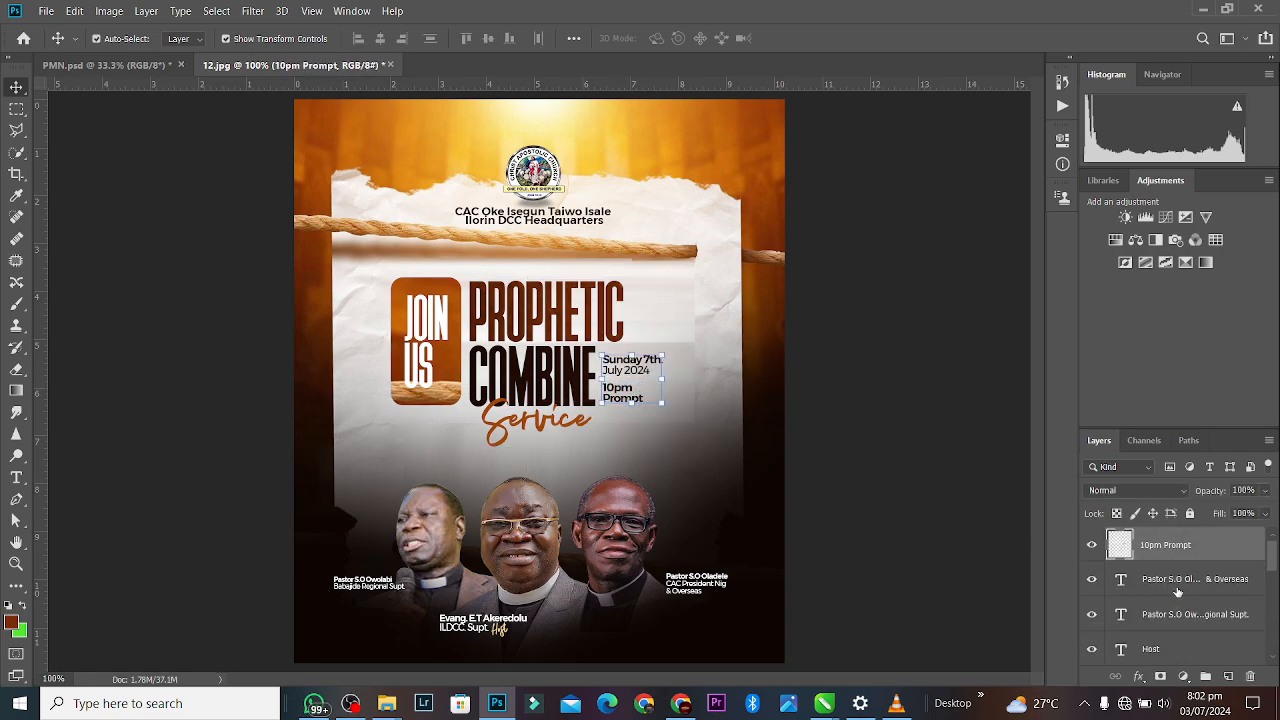
# Open the blend mode choices for the Layer 3 glow over the poster's lower half.
pyautogui.click(503, 568)
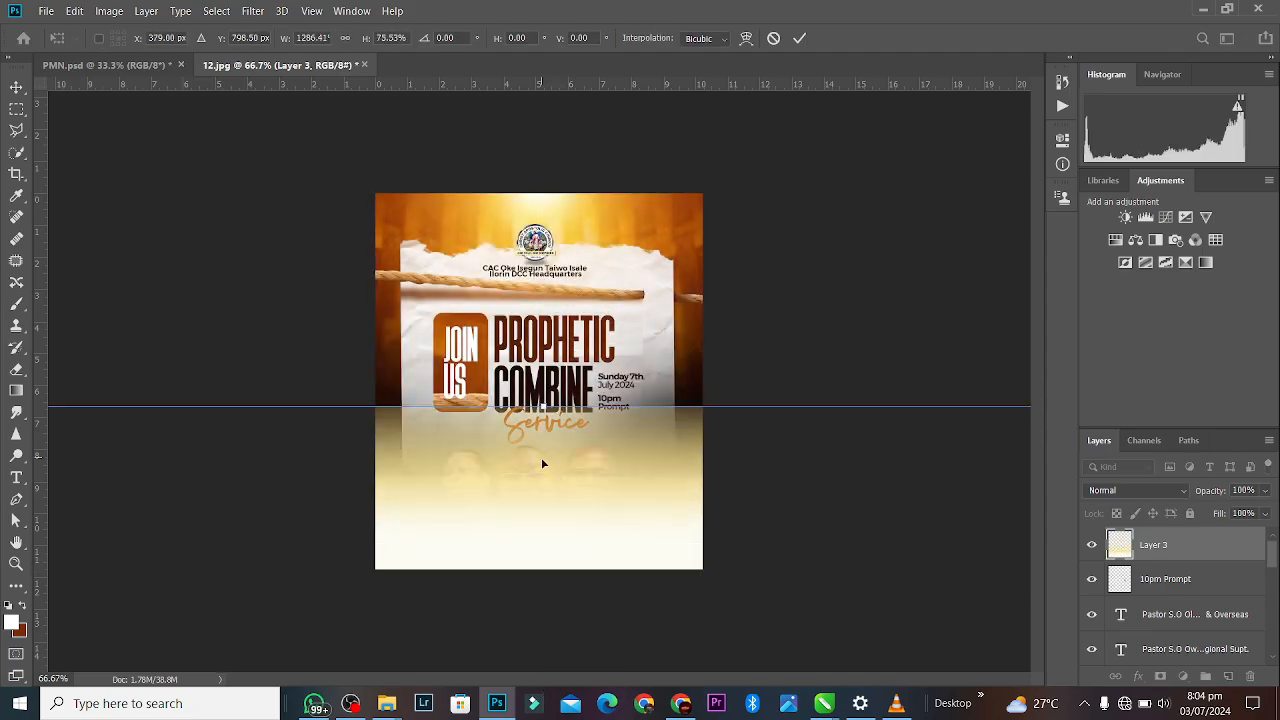
pyautogui.click(1137, 490)
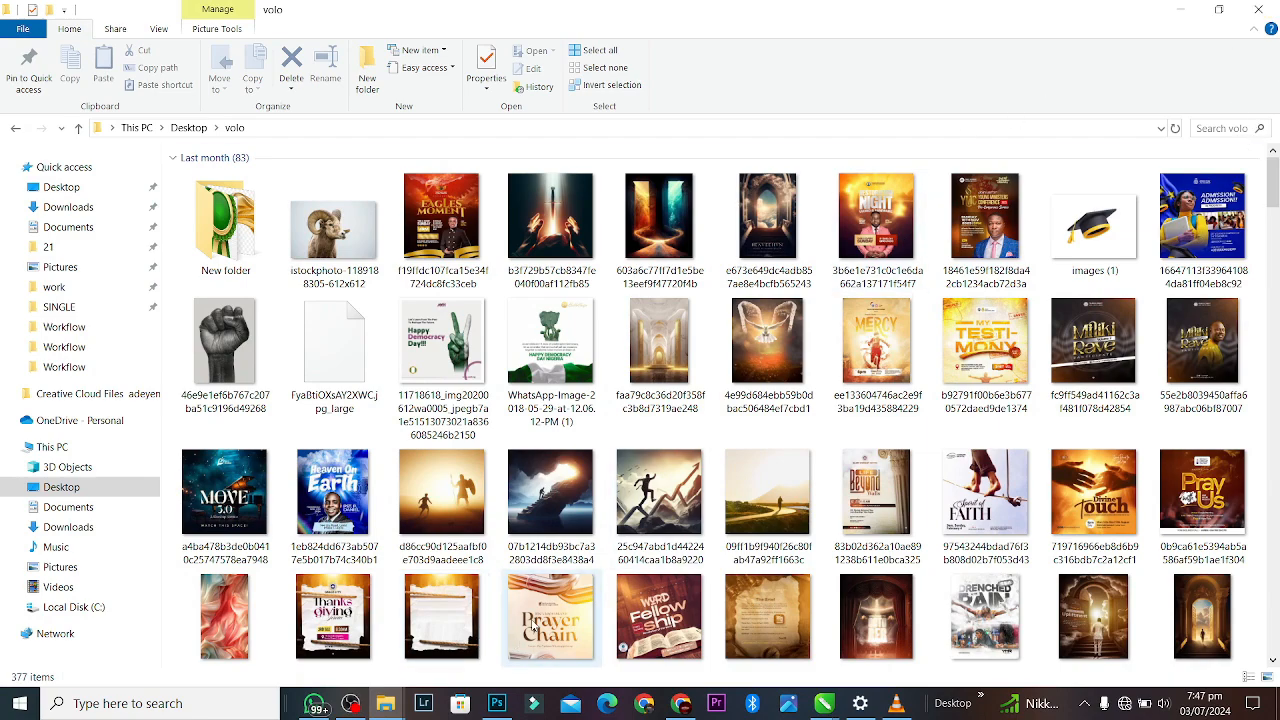
# Open the blank torn-paper and rope background image from the volo folder in Photoshop.
pyautogui.moveTo(460, 628); pyautogui.dragTo(889, 66)
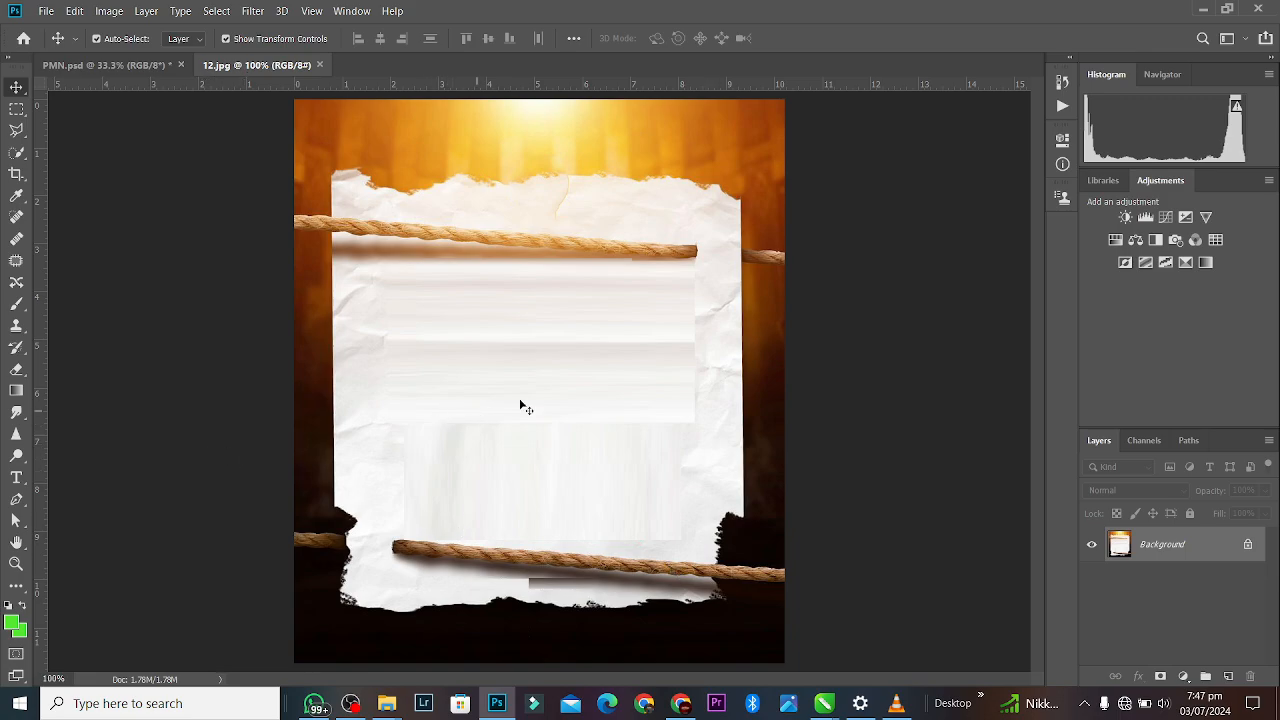
# Add a new layer and set the brush's foreground colour to near-black 0d0502, sampled from the background's dark lower area.
pyautogui.click(1229, 677)
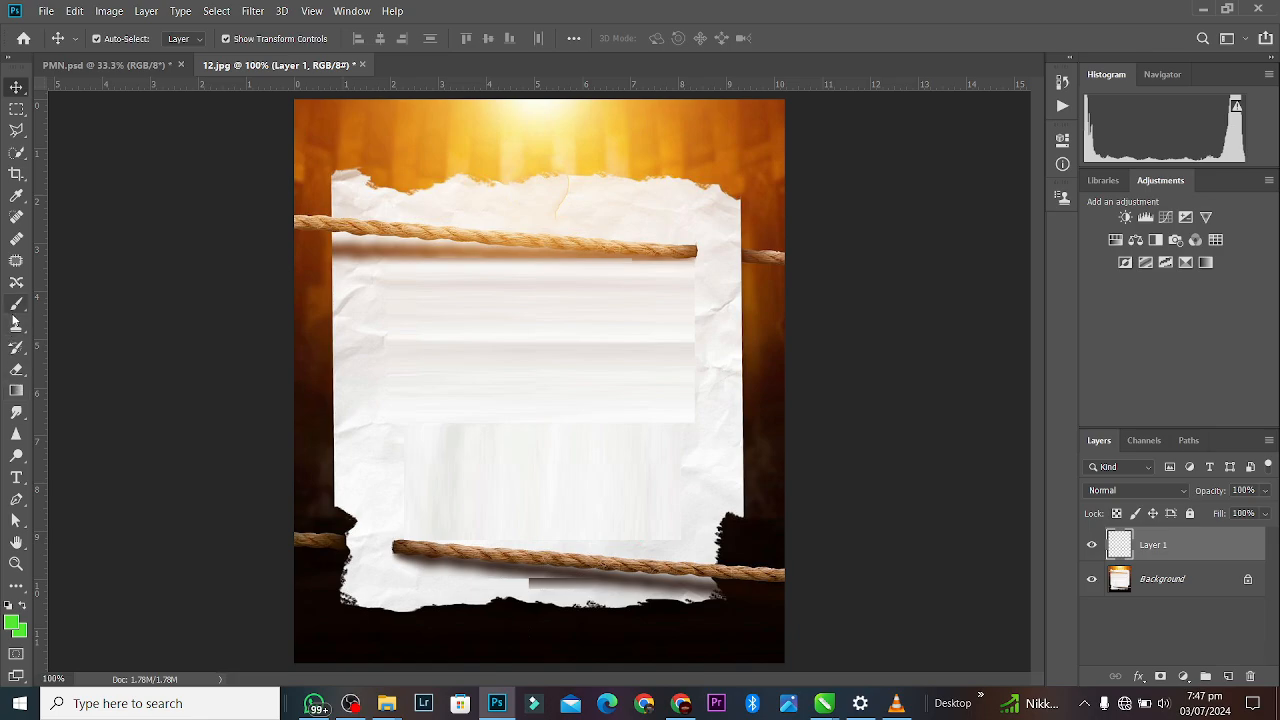
pyautogui.click(16, 306)
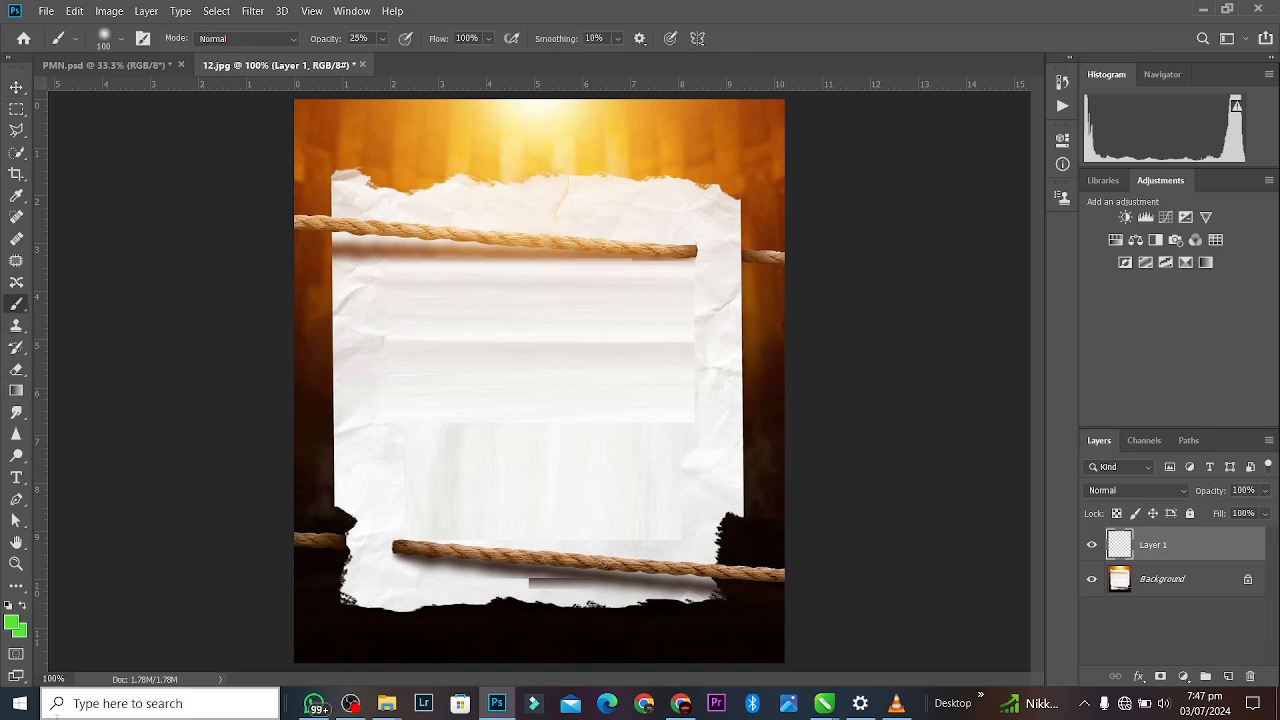
pyautogui.click(14, 627)
pyautogui.click(477, 647)
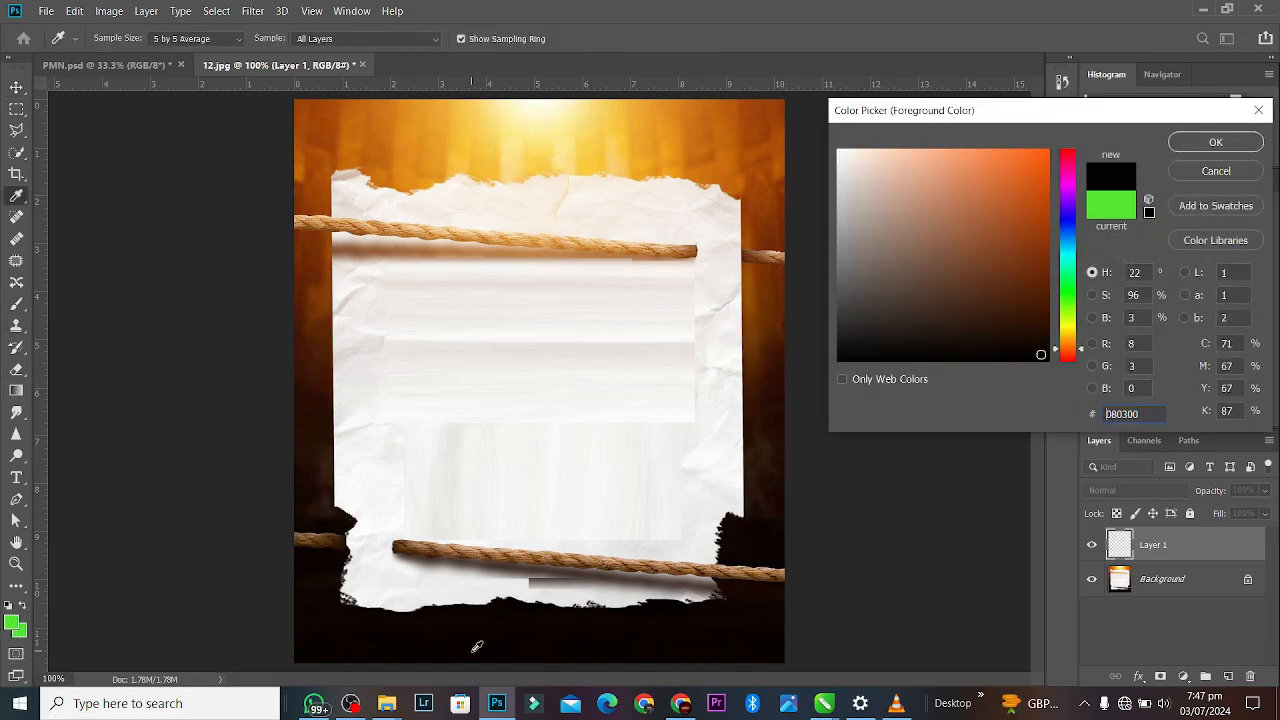
pyautogui.click(748, 608)
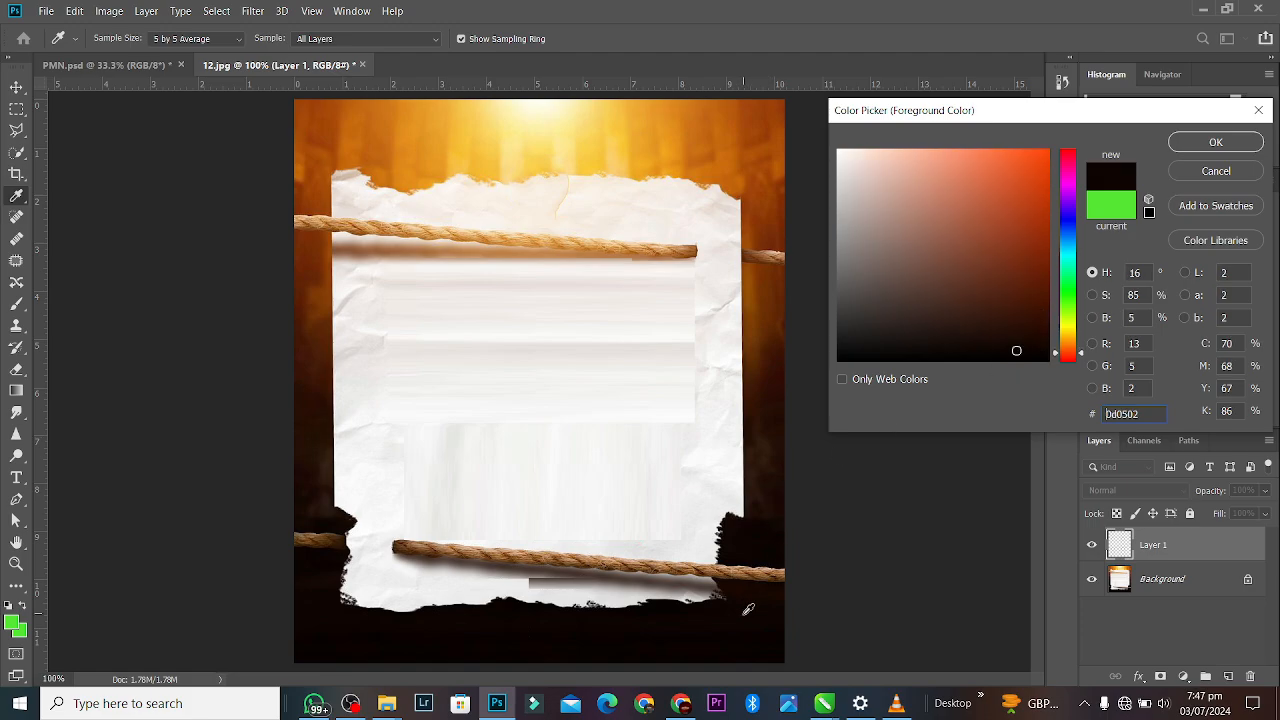
pyautogui.click(1197, 145)
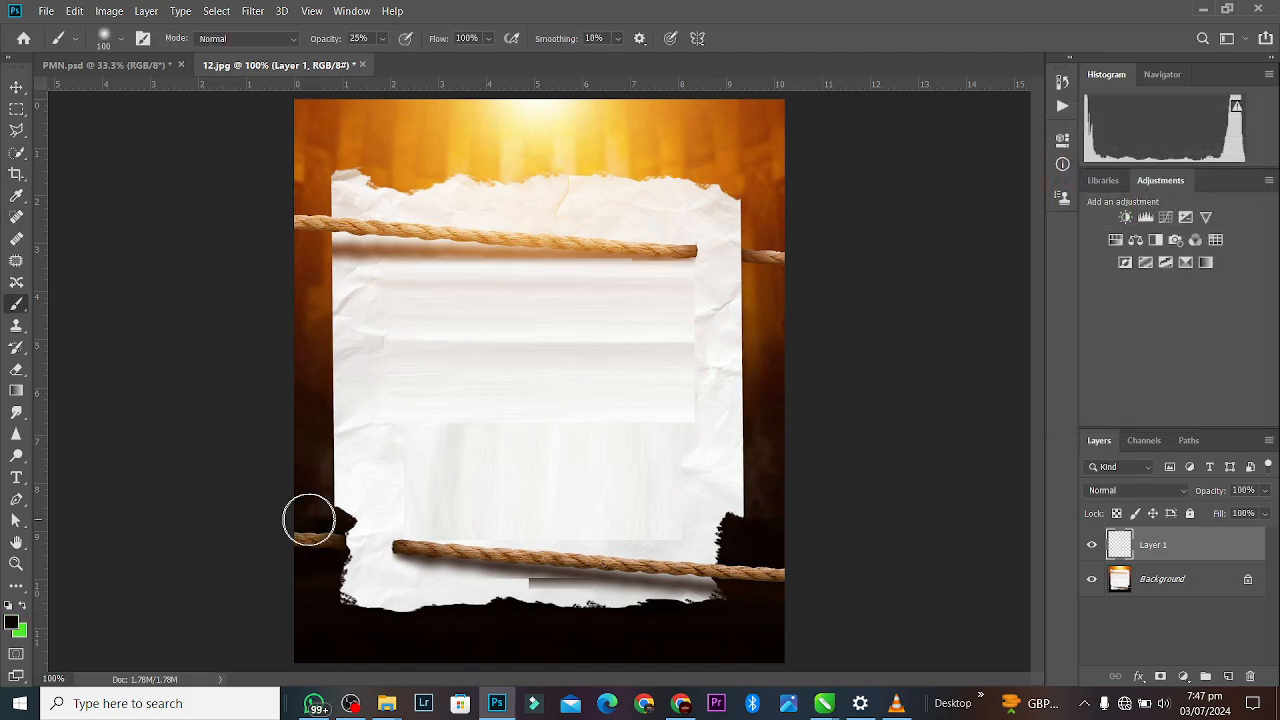
# Paint dark shading over the paper's lower half with a soft brush, raising it to 71% opacity and 600 px size.
pyautogui.moveTo(291, 500); pyautogui.dragTo(531, 556)
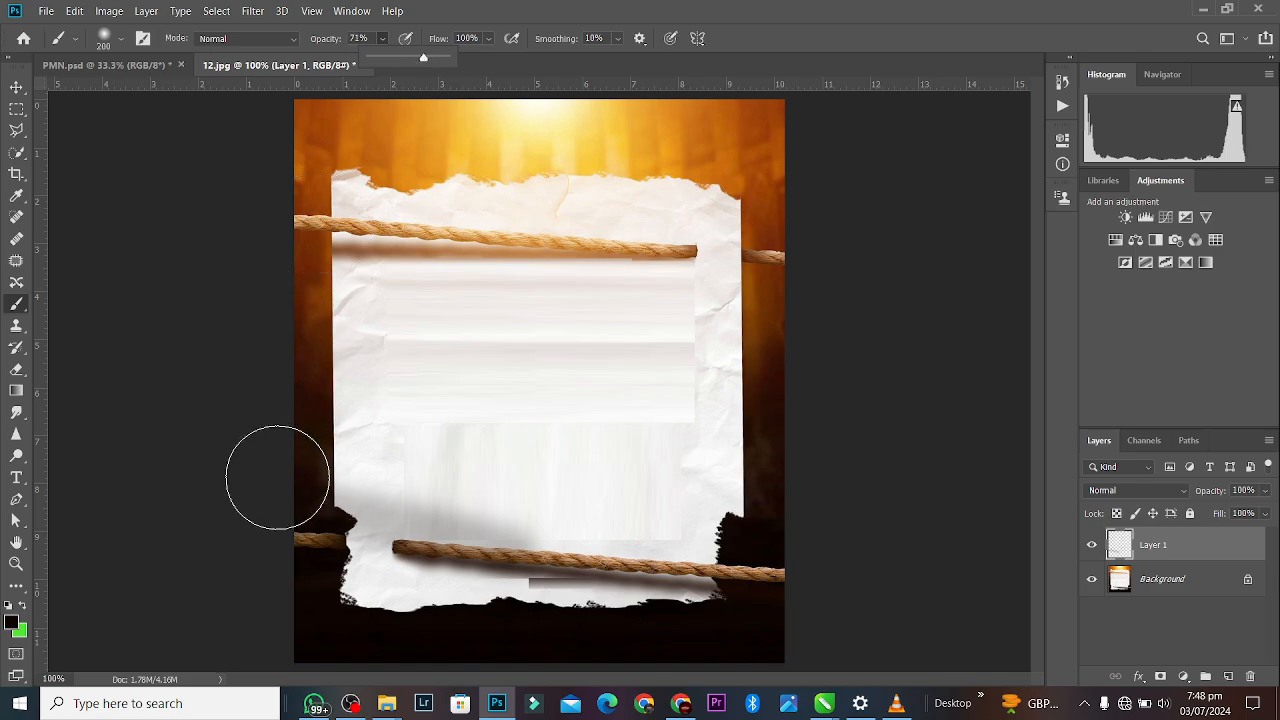
pyautogui.moveTo(306, 518)
pyautogui.mouseDown()
pyautogui.moveTo(209, 549)
pyautogui.moveTo(186, 540)
pyautogui.moveTo(369, 576)
pyautogui.moveTo(809, 560)
pyautogui.moveTo(729, 651)
pyautogui.moveTo(700, 586)
pyautogui.moveTo(806, 481)
pyautogui.mouseUp()
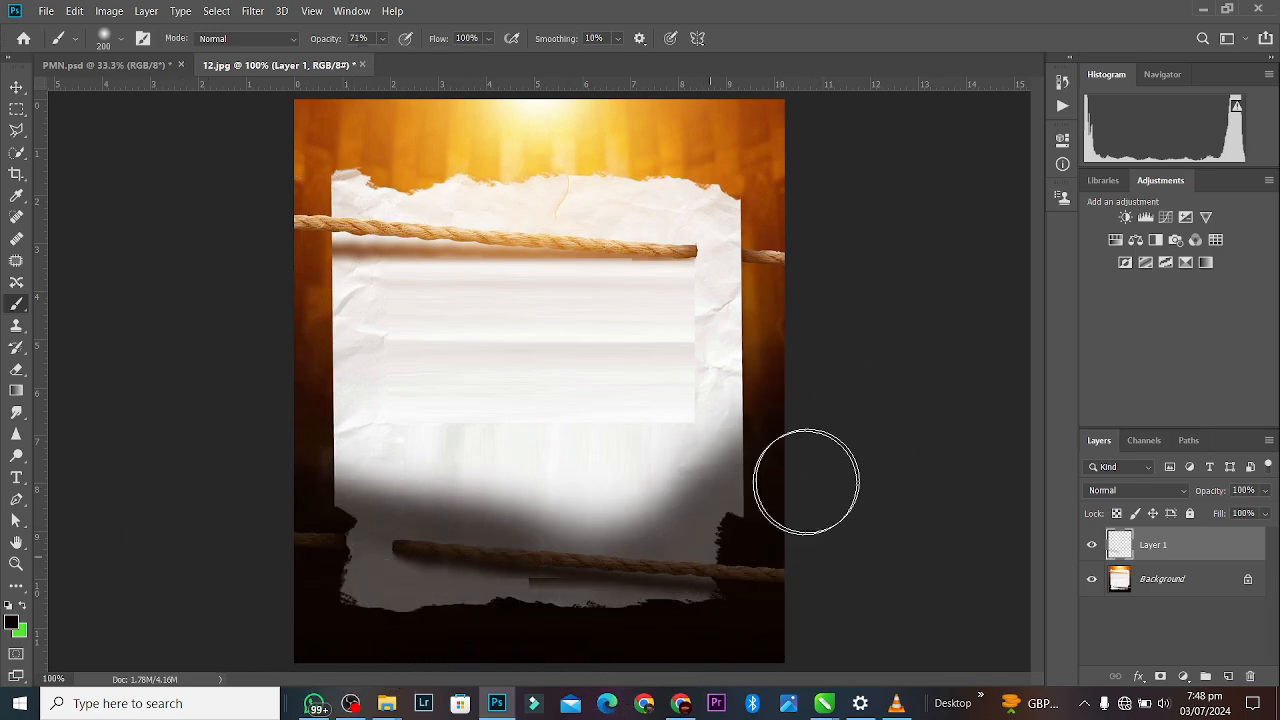
pyautogui.press(']')
pyautogui.press(']')
pyautogui.press(']')
pyautogui.press(']')
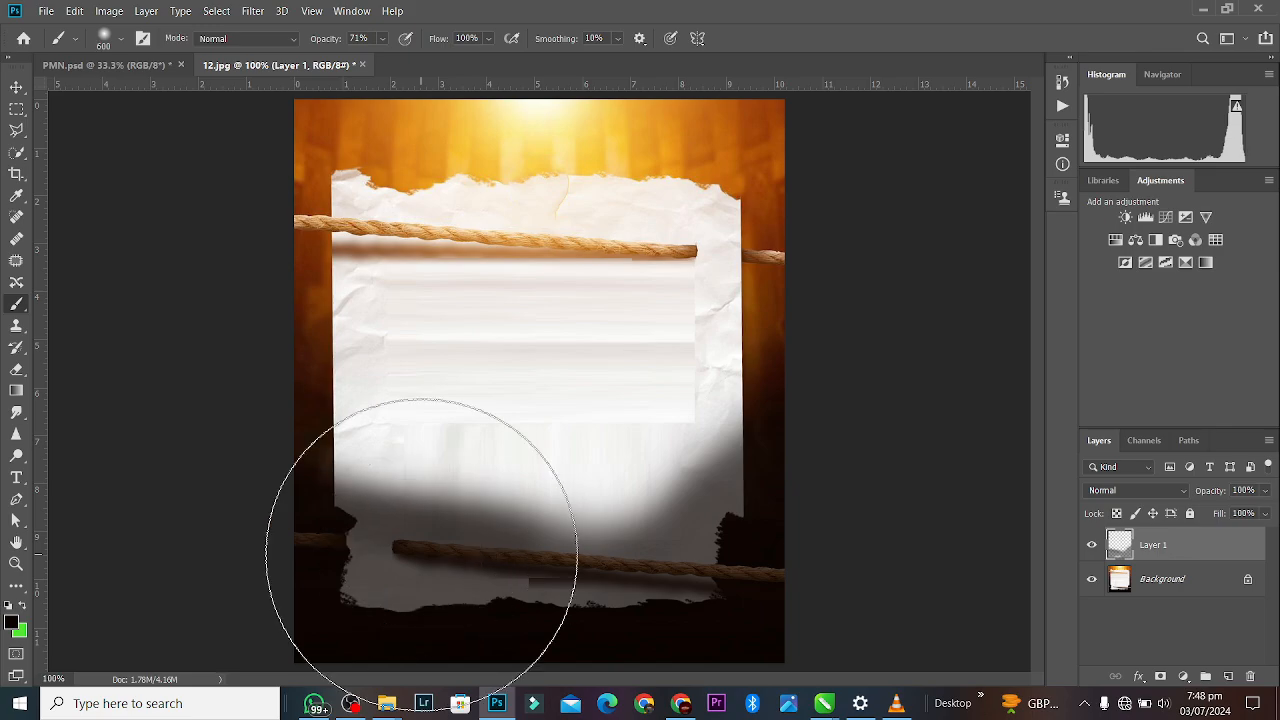
pyautogui.moveTo(421, 554)
pyautogui.mouseDown()
pyautogui.moveTo(308, 520)
pyautogui.moveTo(547, 633)
pyautogui.moveTo(594, 640)
pyautogui.moveTo(752, 519)
pyautogui.moveTo(730, 518)
pyautogui.moveTo(719, 634)
pyautogui.mouseUp()
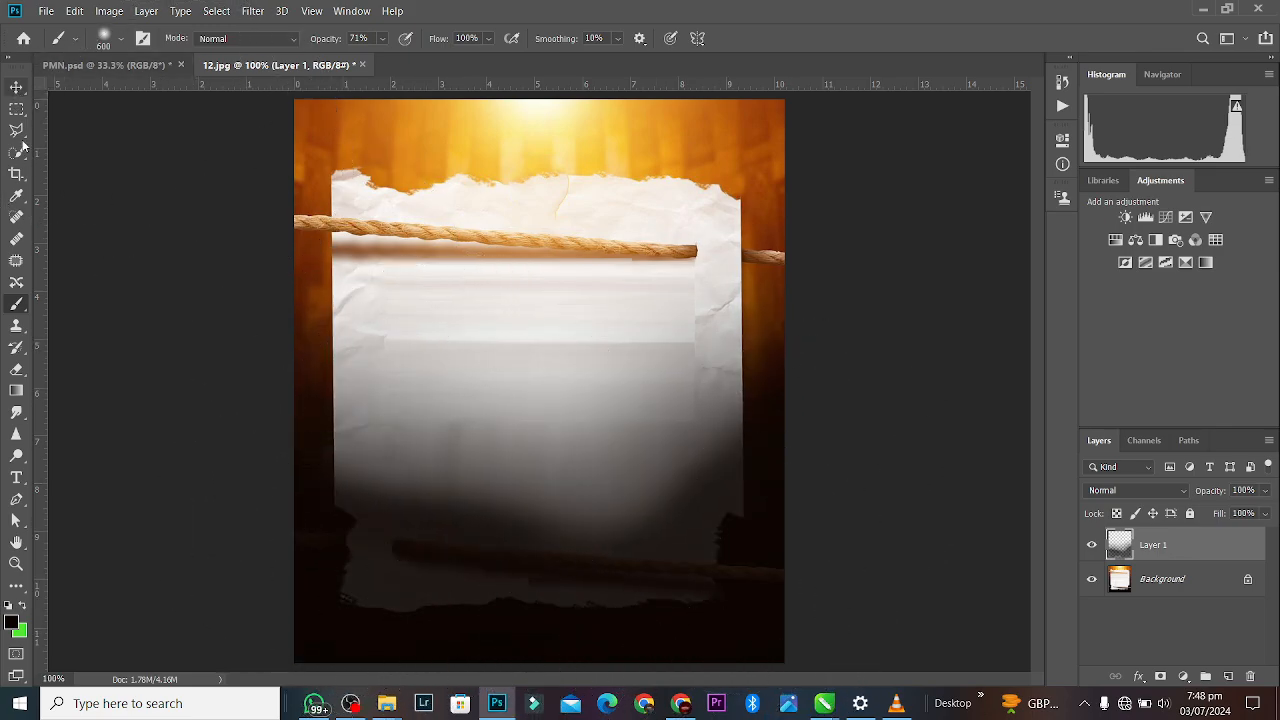
pyautogui.moveTo(275, 500)
pyautogui.mouseDown()
pyautogui.moveTo(306, 605)
pyautogui.moveTo(281, 593)
pyautogui.moveTo(434, 690)
pyautogui.moveTo(781, 653)
pyautogui.moveTo(710, 630)
pyautogui.mouseUp()
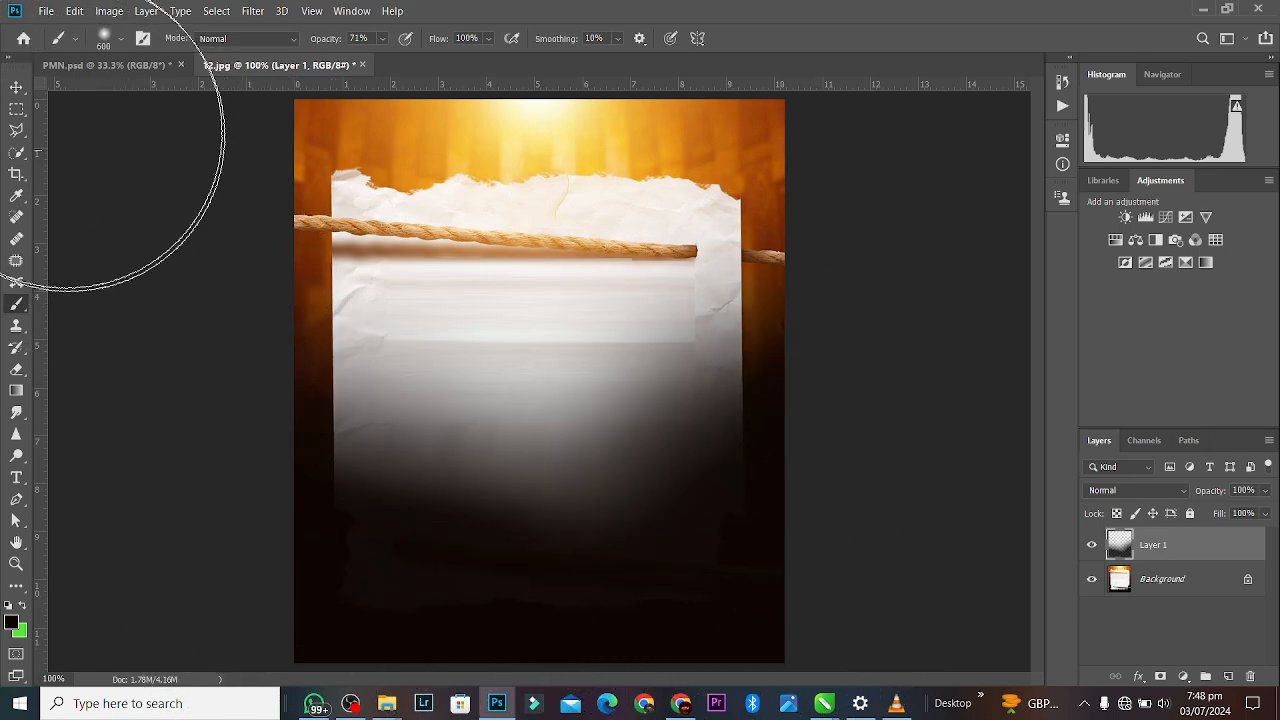
# Move the dark shading layer down so it covers less of the paper, and deselect it.
pyautogui.hotkey('ctrl', 't')
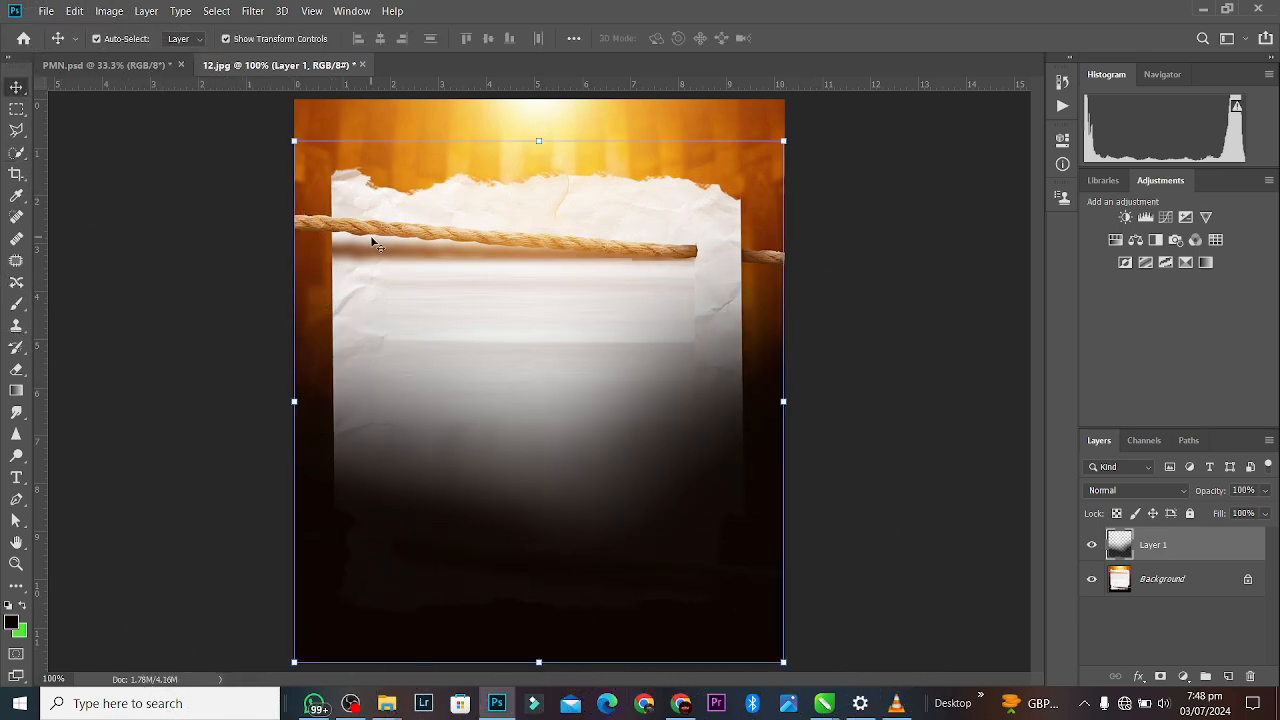
pyautogui.moveTo(614, 448); pyautogui.dragTo(617, 500)
pyautogui.press('Return')
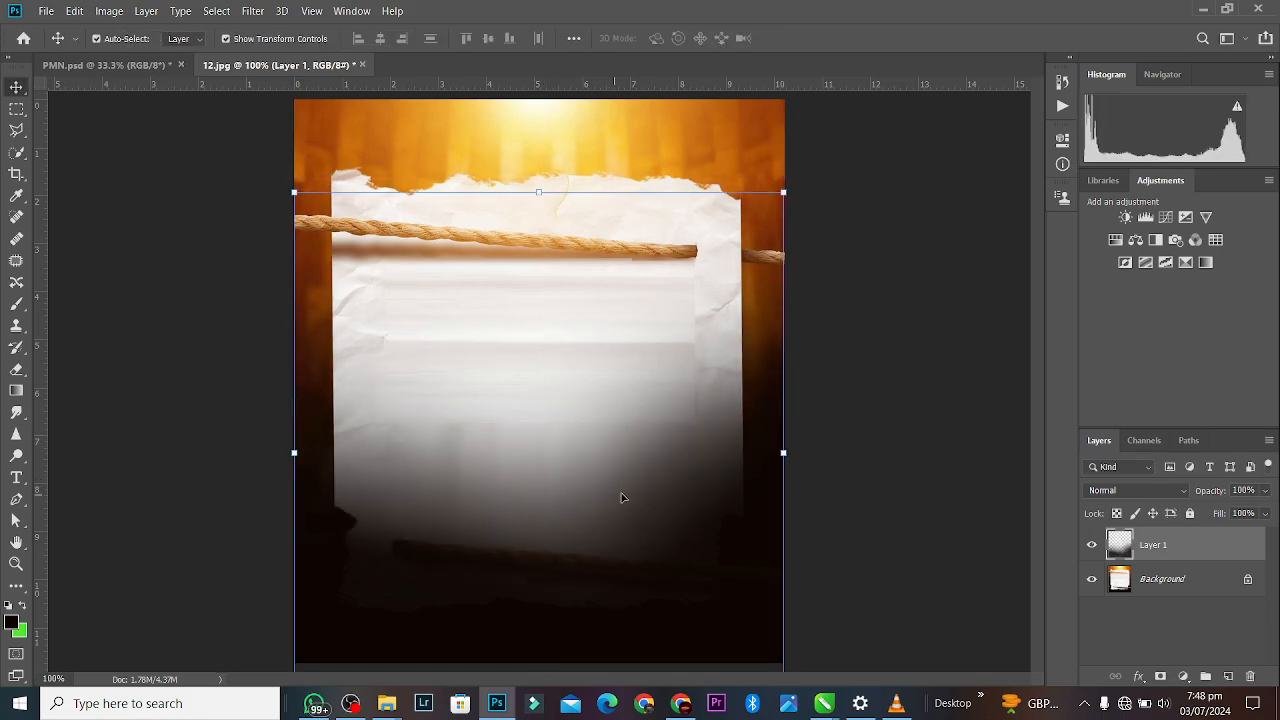
pyautogui.click(594, 243)
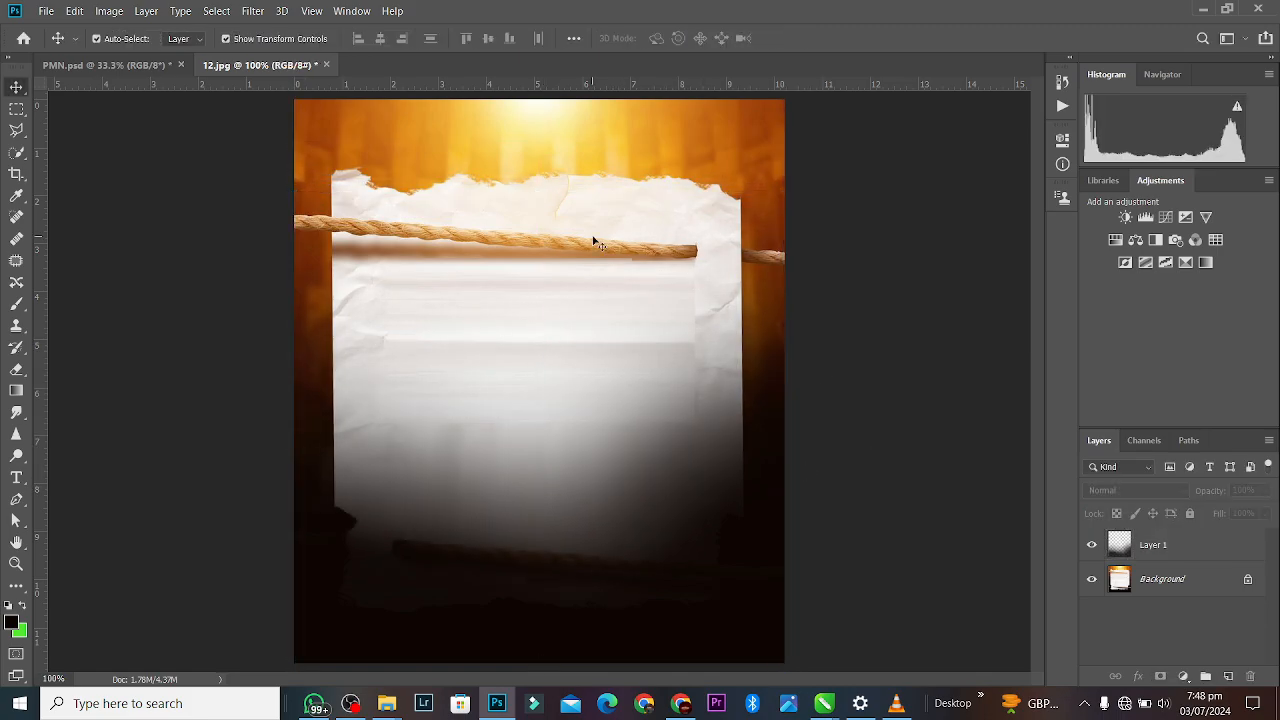
# Copy the large clergyman portrait layer from PMN.psd into the 12.jpg document.
pyautogui.click(124, 64)
pyautogui.click(733, 398)
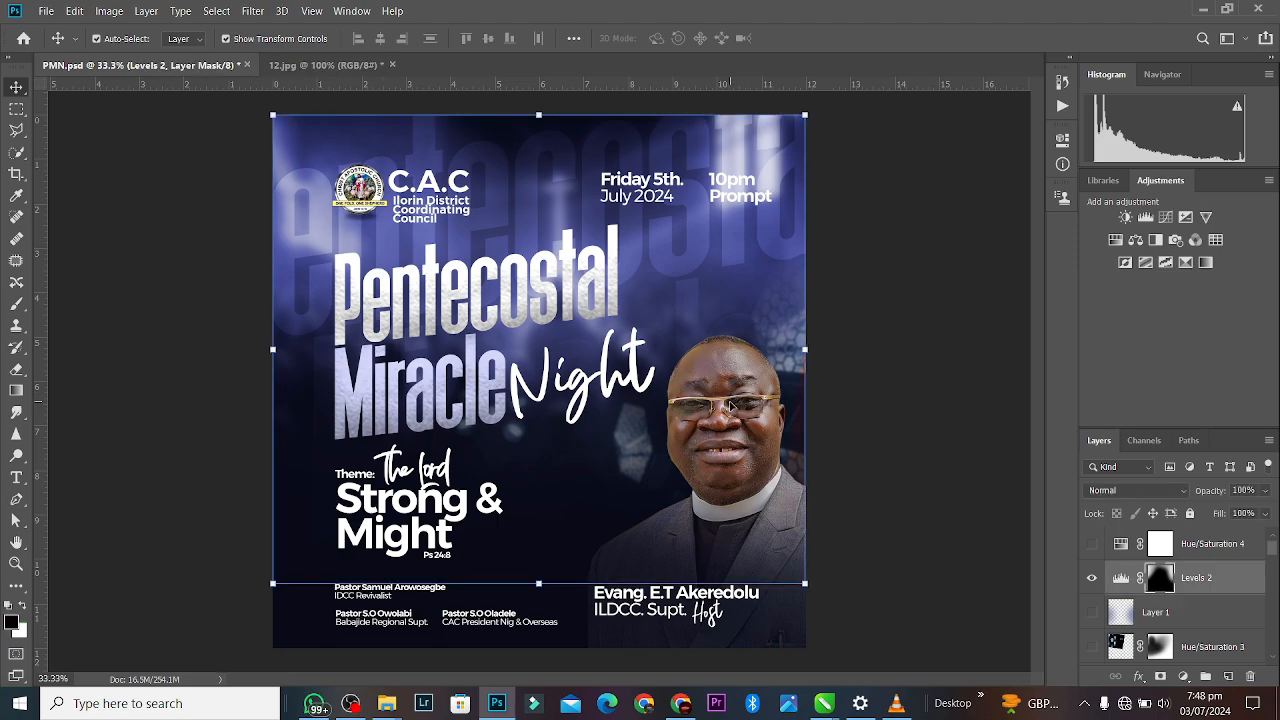
pyautogui.click(783, 639)
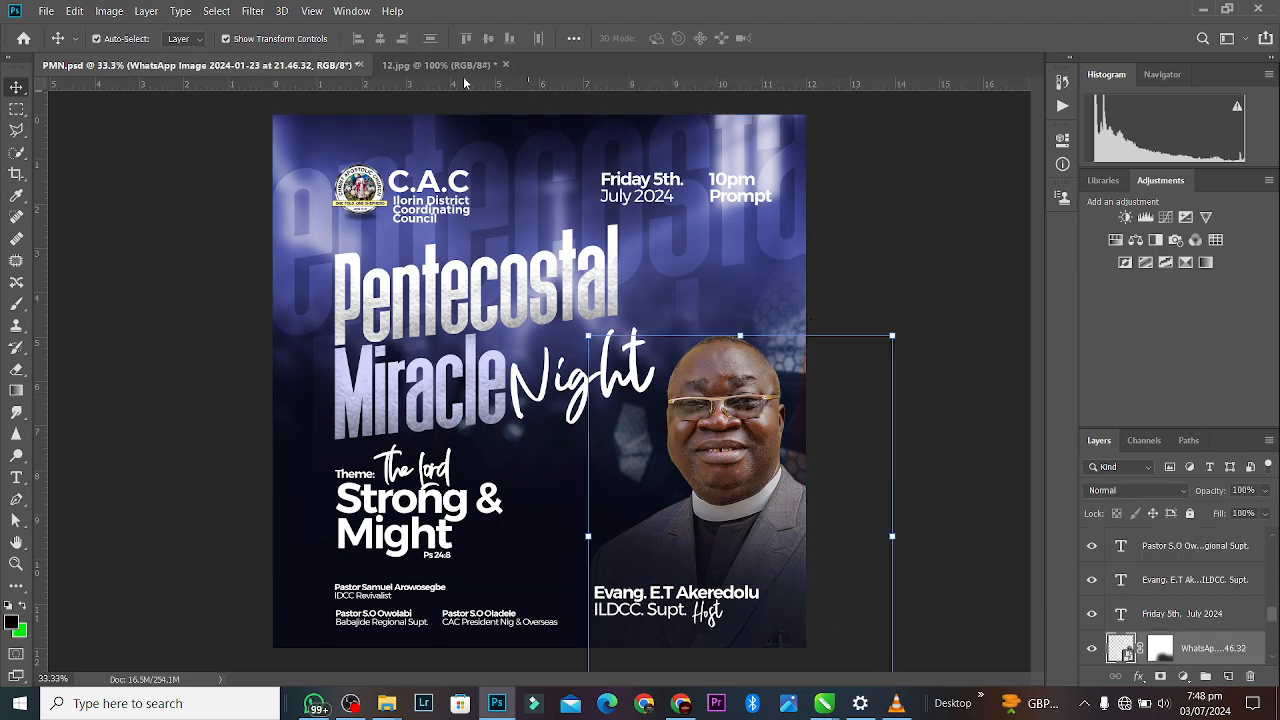
pyautogui.moveTo(464, 83); pyautogui.dragTo(714, 480)
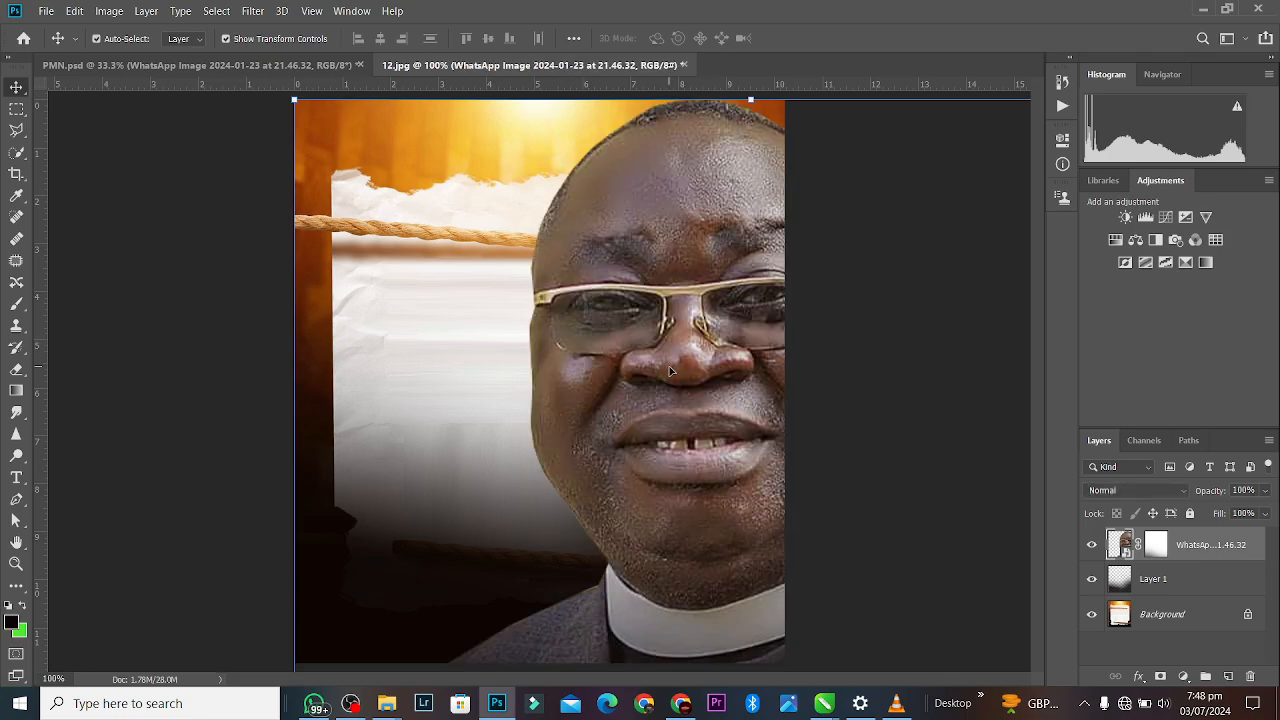
# Scale the copied portrait down and place it at the poster's lower centre.
pyautogui.hotkey('ctrl', '-')
pyautogui.hotkey('ctrl', '-')
pyautogui.hotkey('ctrl', '-')
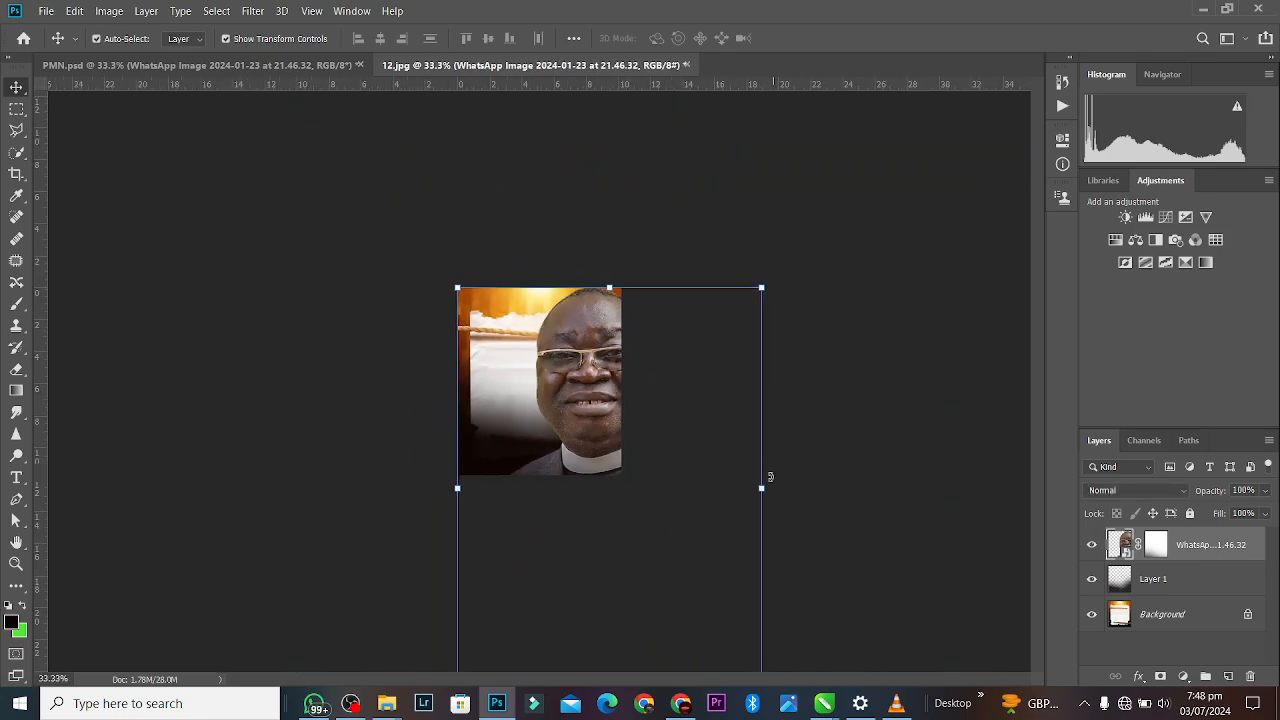
pyautogui.moveTo(748, 485); pyautogui.dragTo(516, 455)
pyautogui.press('Return')
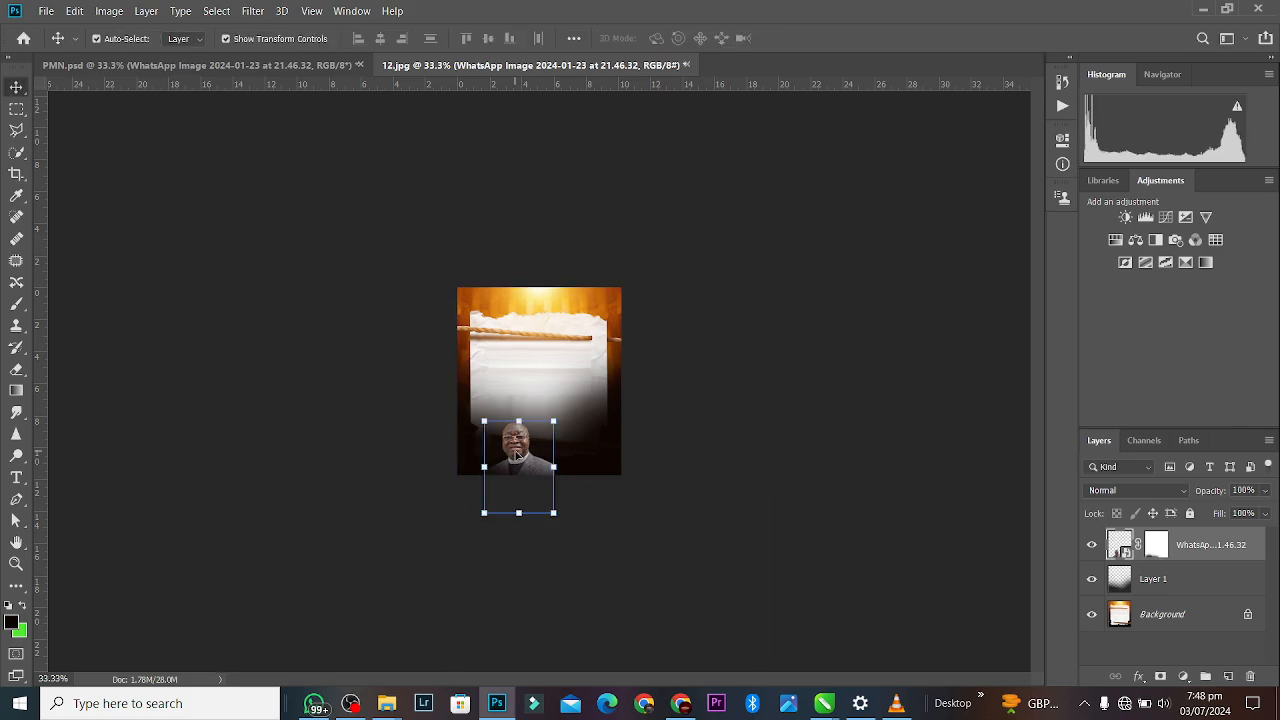
# Delete the layer mask from the clergyman portrait, move the portrait up slightly and deselect it.
pyautogui.hotkey('ctrl', '+')
pyautogui.moveTo(522, 457); pyautogui.dragTo(524, 457)
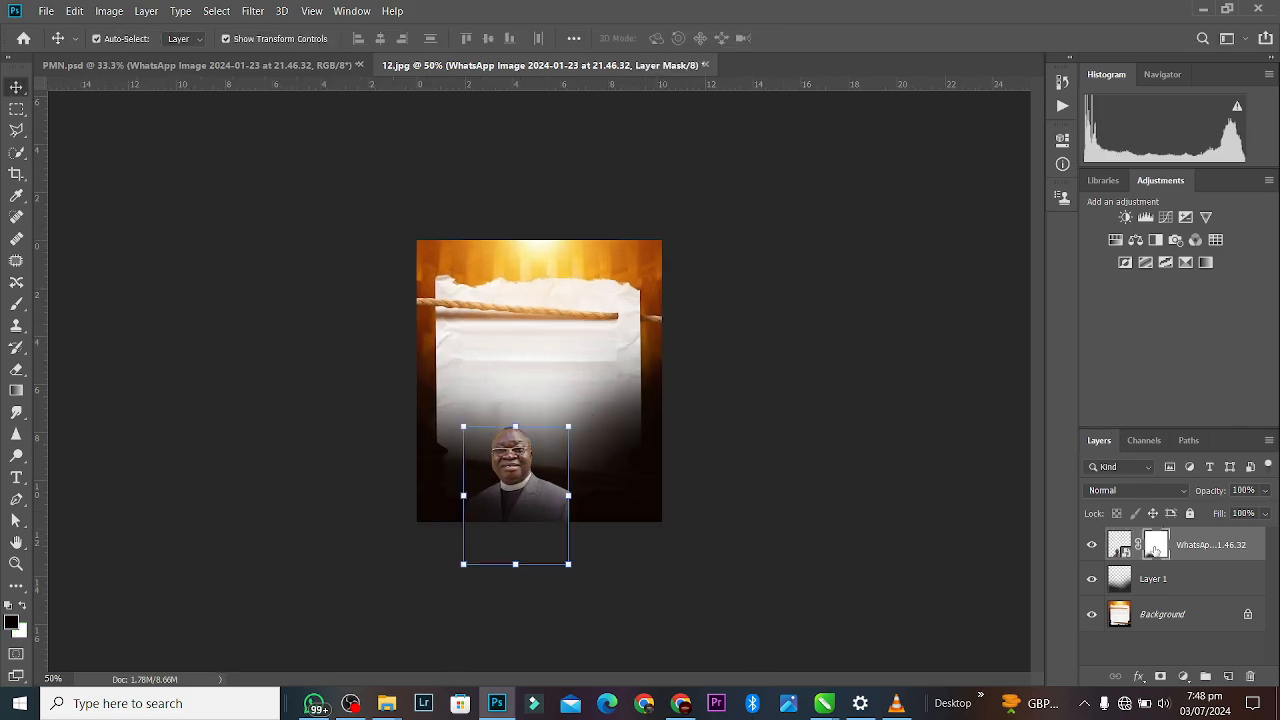
pyautogui.moveTo(1156, 549); pyautogui.dragTo(1250, 676)
pyautogui.moveTo(506, 492); pyautogui.dragTo(508, 472)
pyautogui.hotkey('ctrl', '+')
pyautogui.click(421, 596)
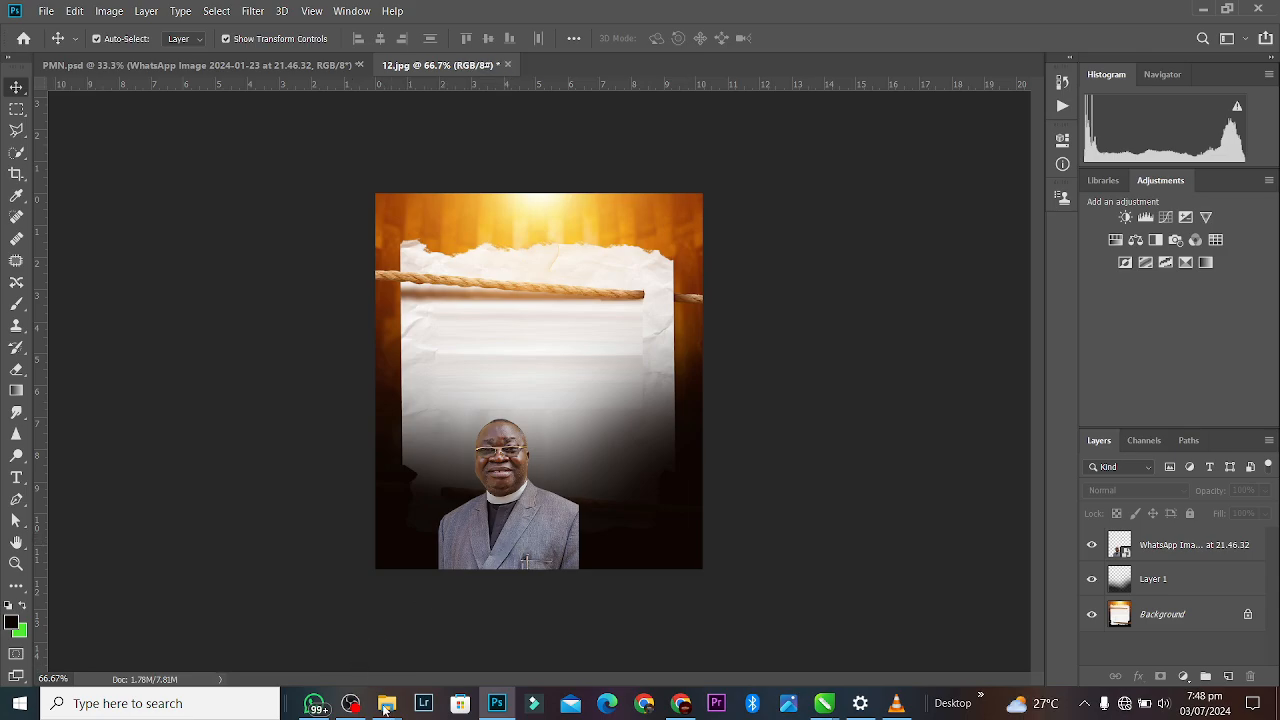
# Switch to File Explorer and look through the work folder for files whose names start with c.
pyautogui.moveTo(385, 706)
pyautogui.click(458, 658)
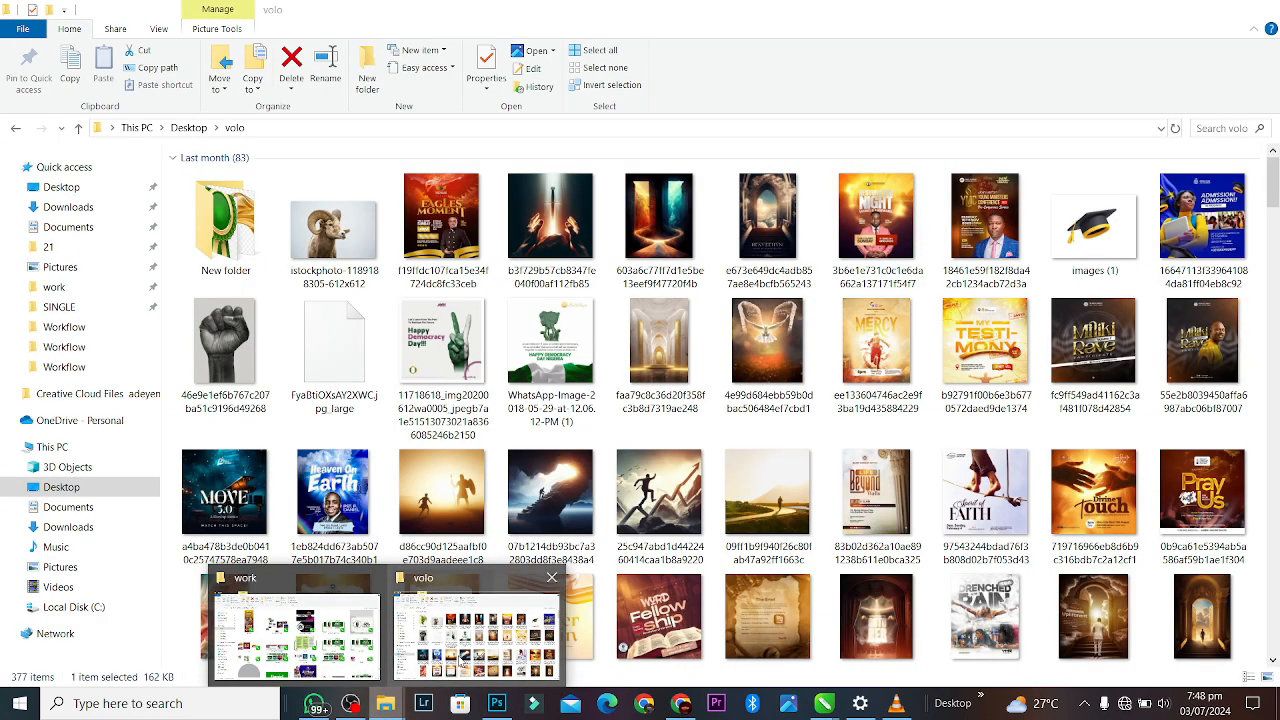
pyautogui.click(295, 630)
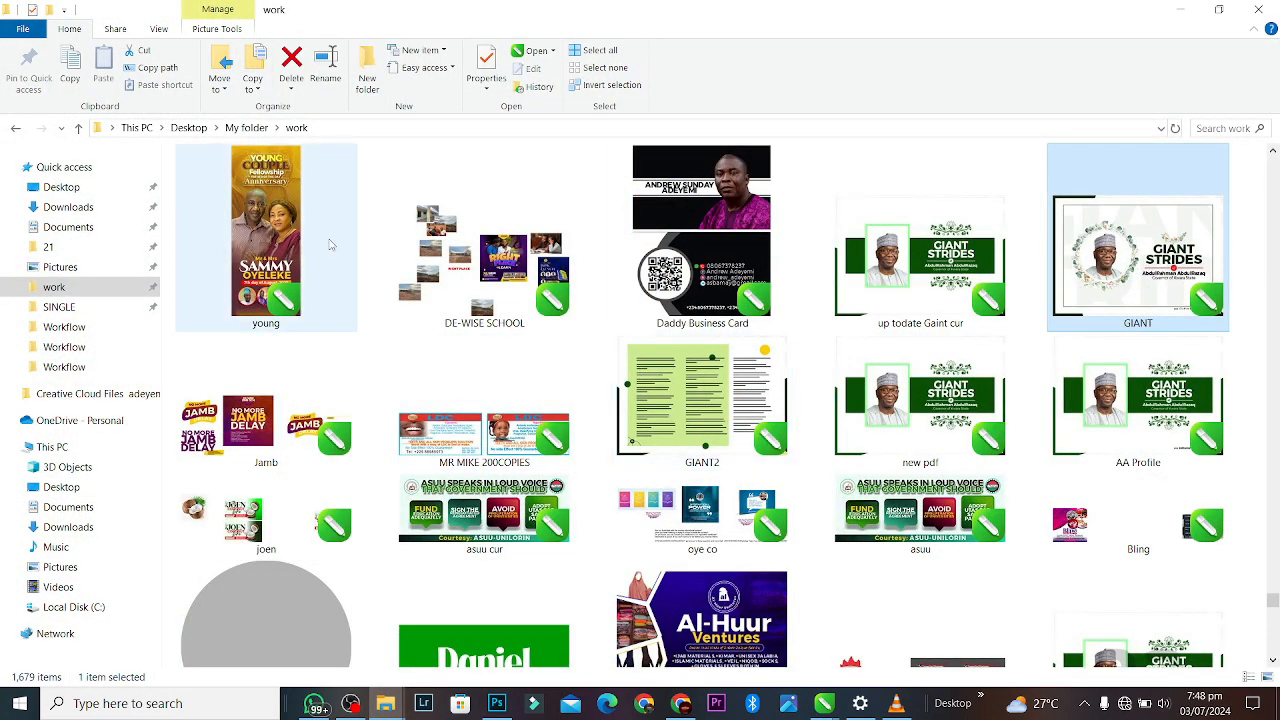
pyautogui.click(79, 290)
pyautogui.click(652, 400)
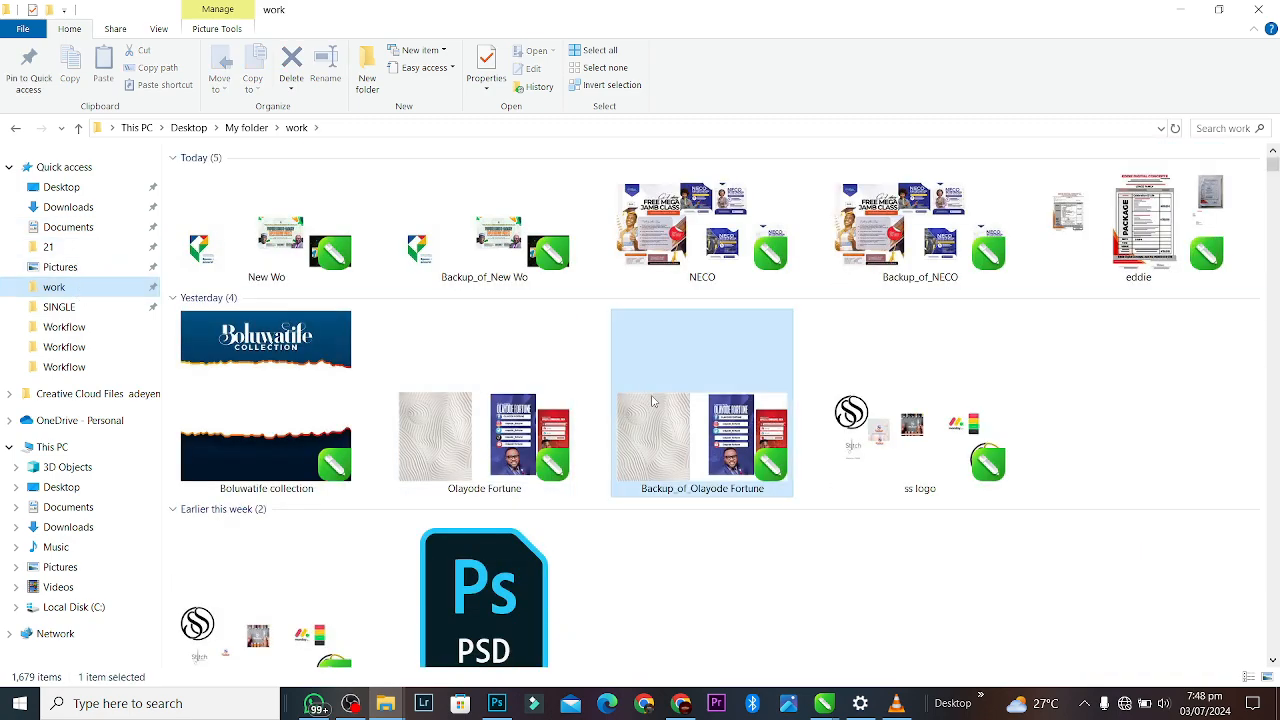
pyautogui.press('c')
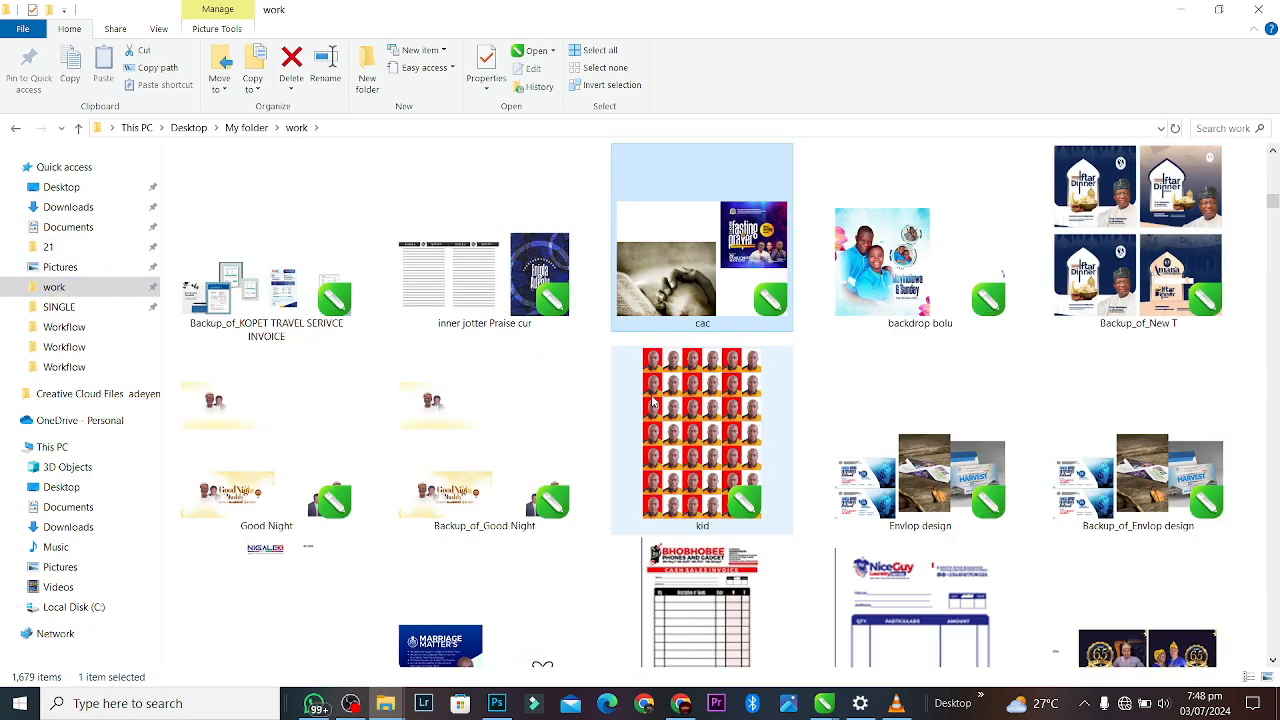
# Browse from the SINGLE folder through New folder (4) and Road Map to New folder (2), and search it for cac.
pyautogui.click(59, 307)
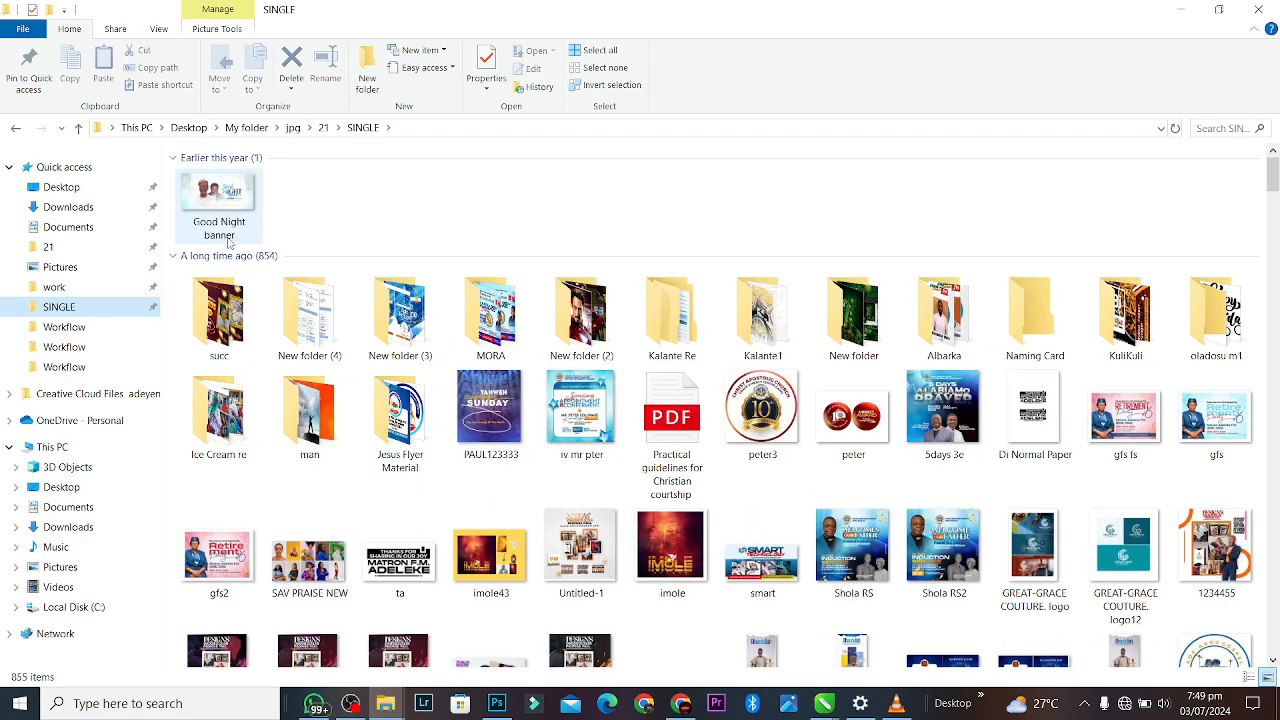
pyautogui.doubleClick(305, 290)
pyautogui.doubleClick(305, 197)
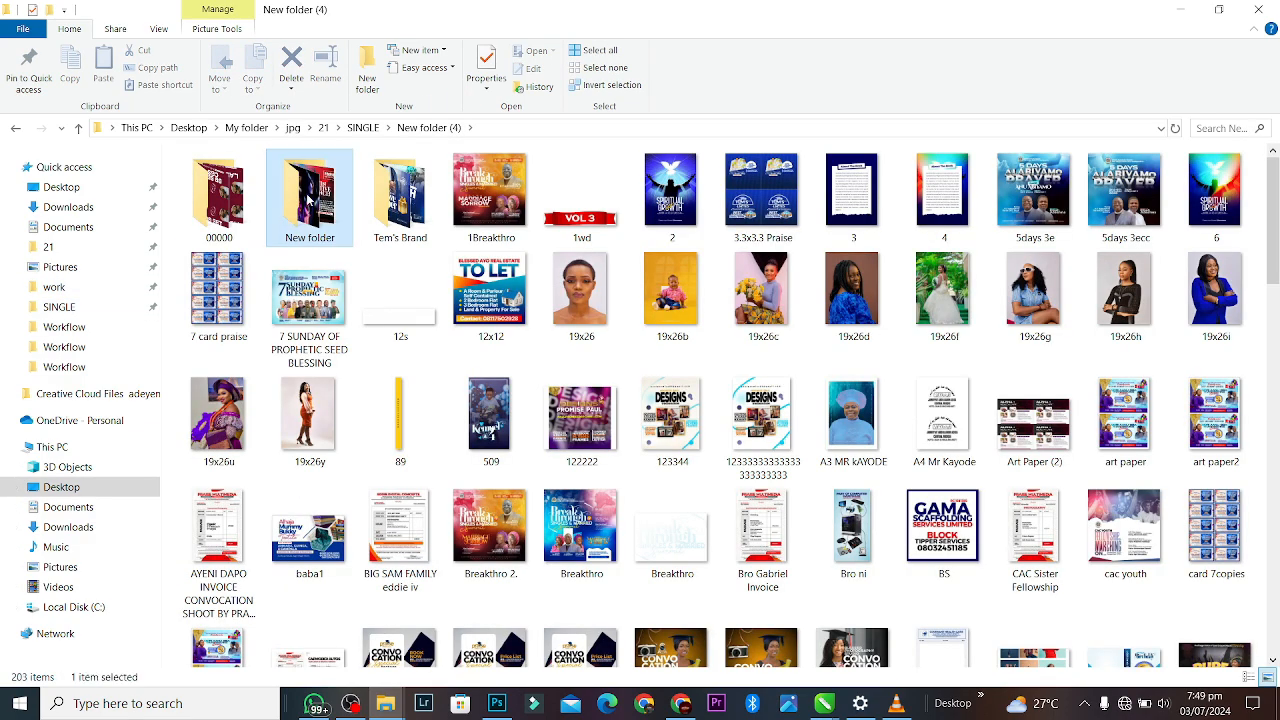
pyautogui.doubleClick(258, 200)
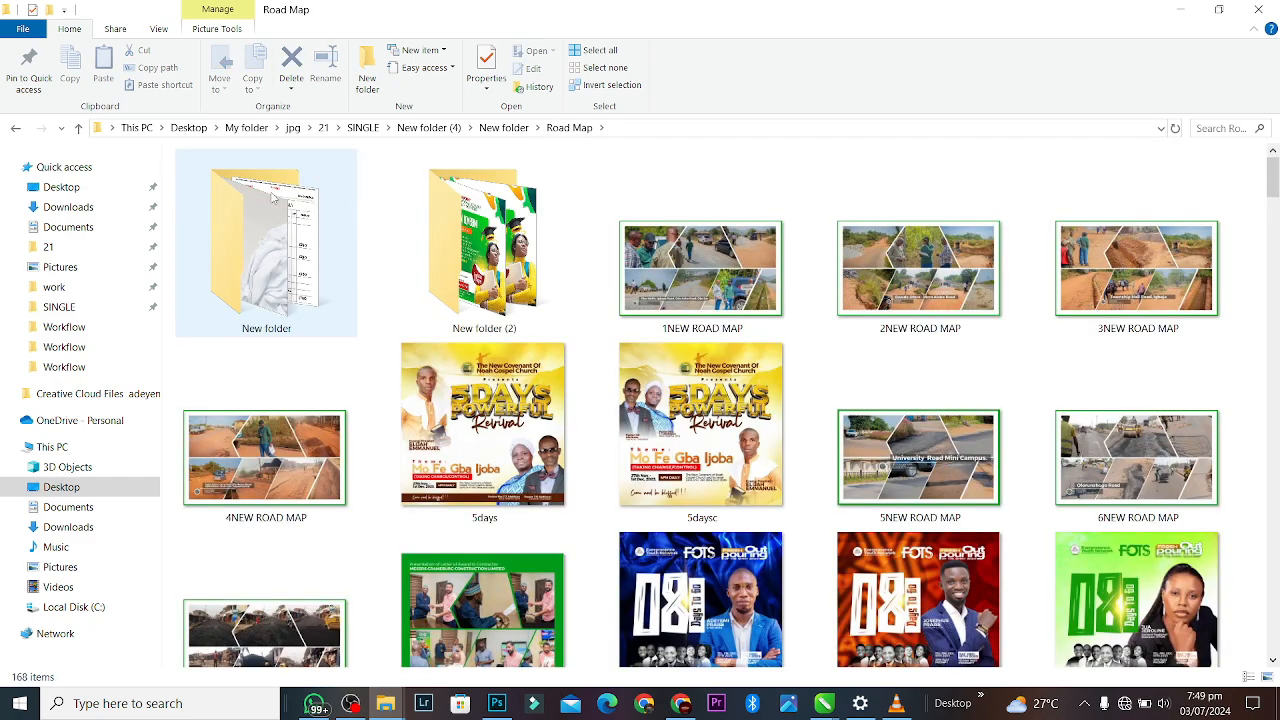
pyautogui.doubleClick(497, 254)
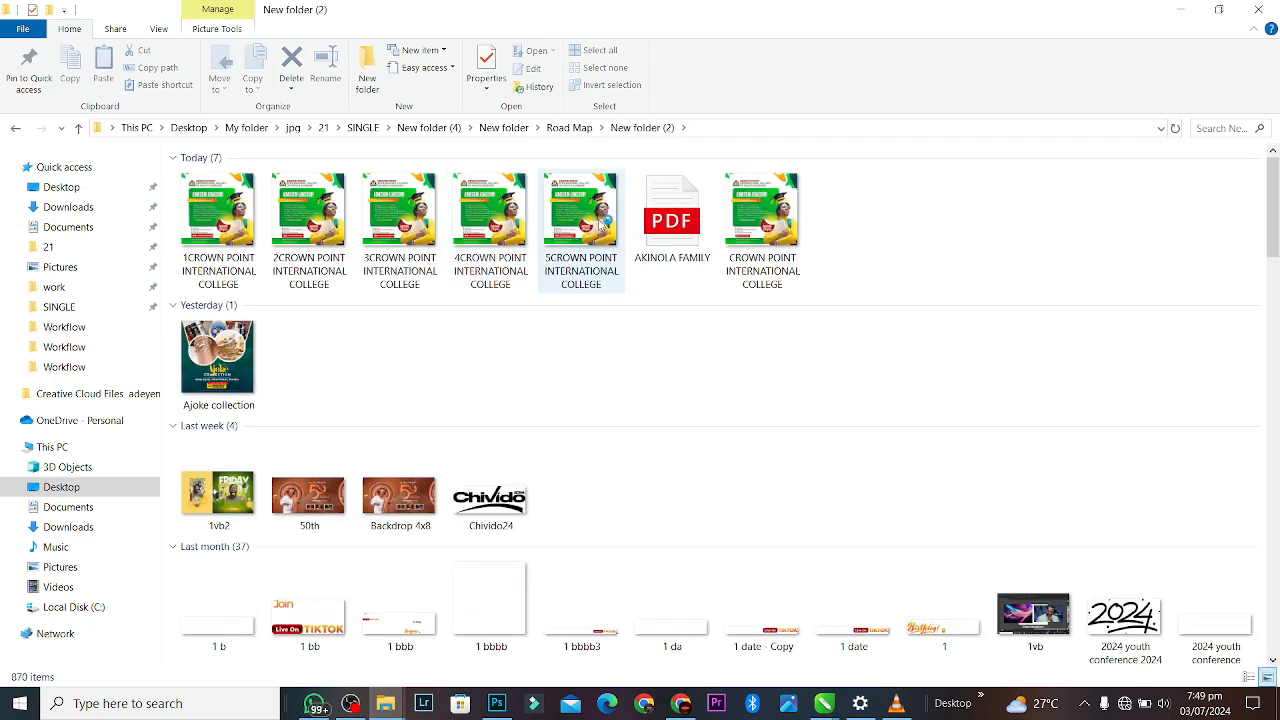
pyautogui.click(1199, 132)
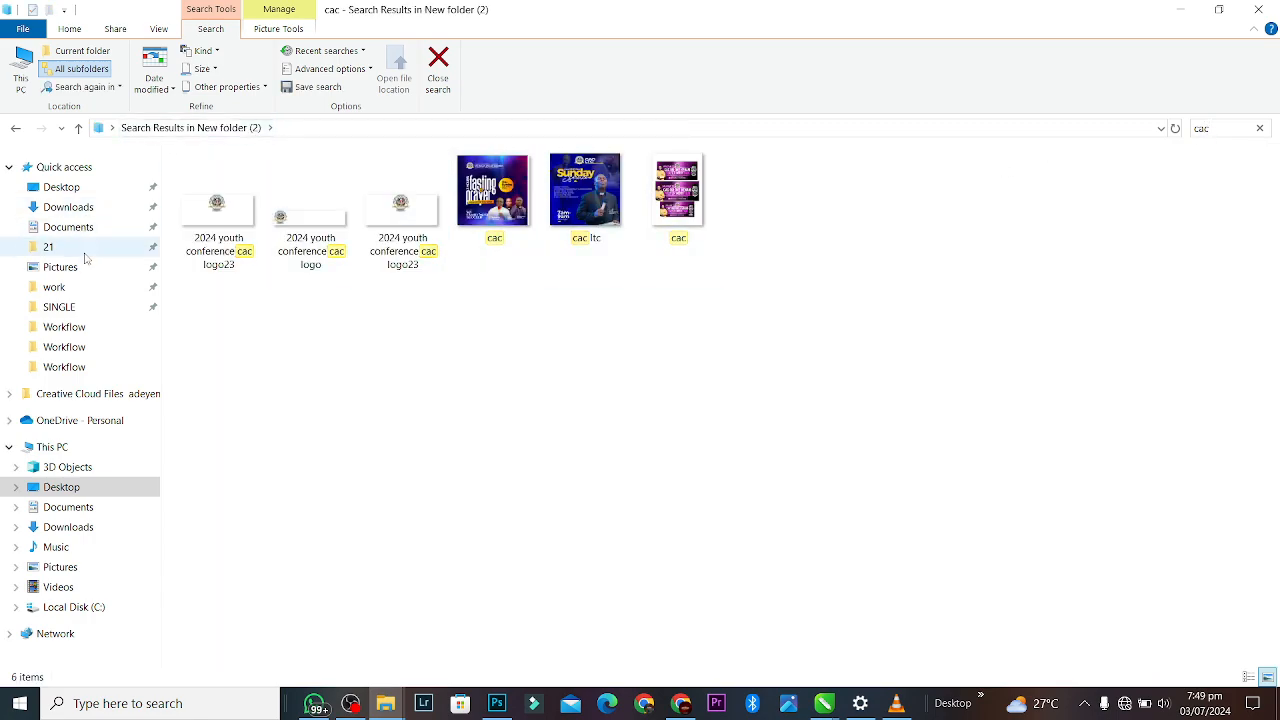
# Search the work folder for cac and place pic 7 and pic2 from the CAC Officer Picture folder into 12.jpg.
pyautogui.click(77, 289)
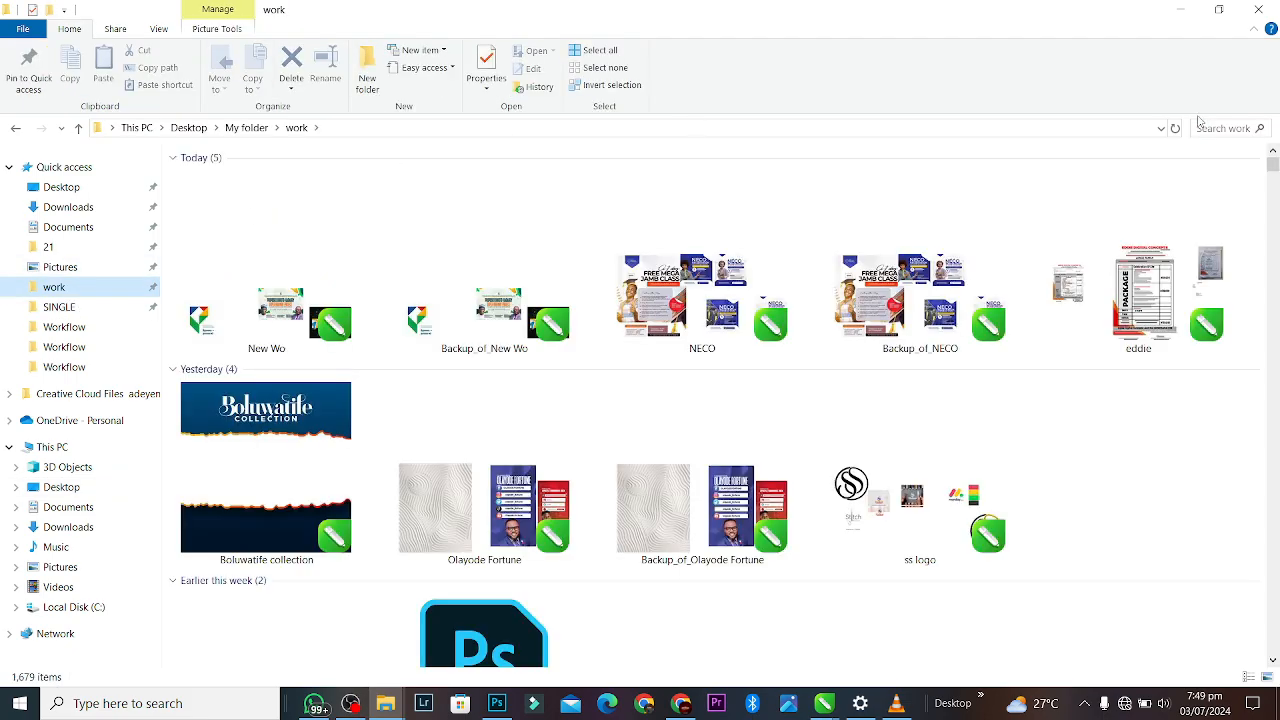
pyautogui.click(1212, 128)
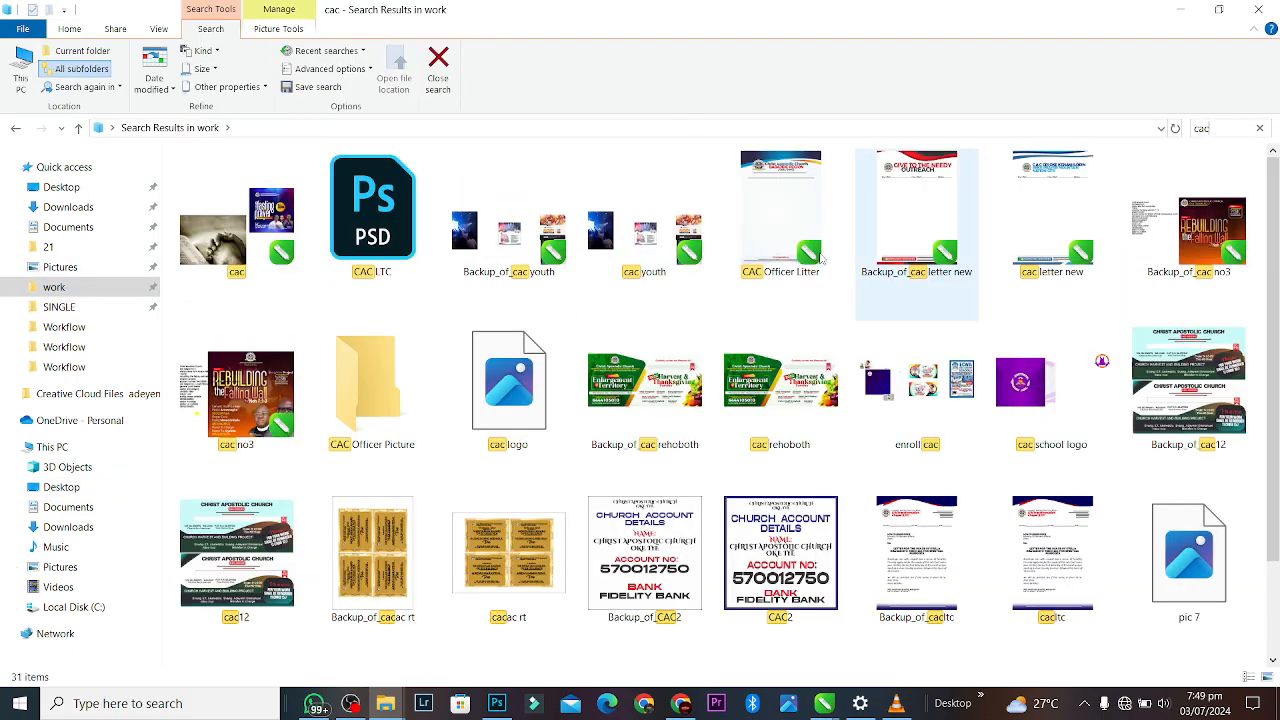
pyautogui.doubleClick(372, 390)
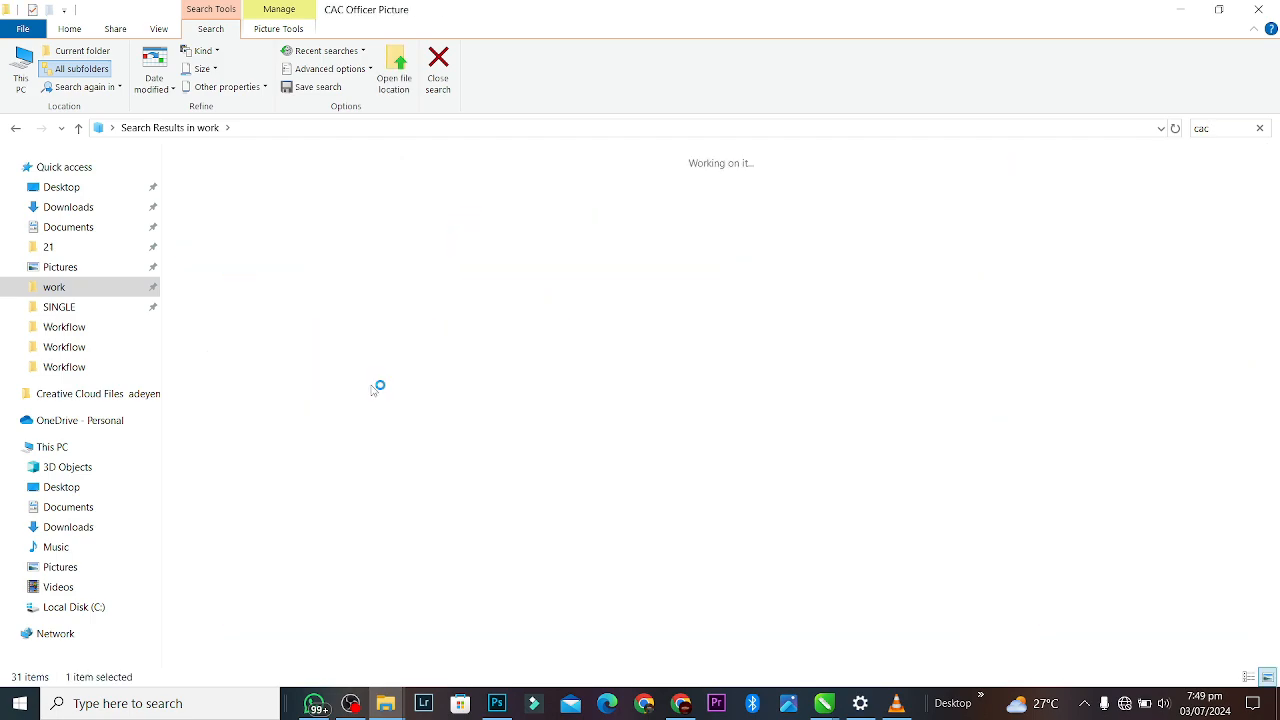
pyautogui.click(592, 212)
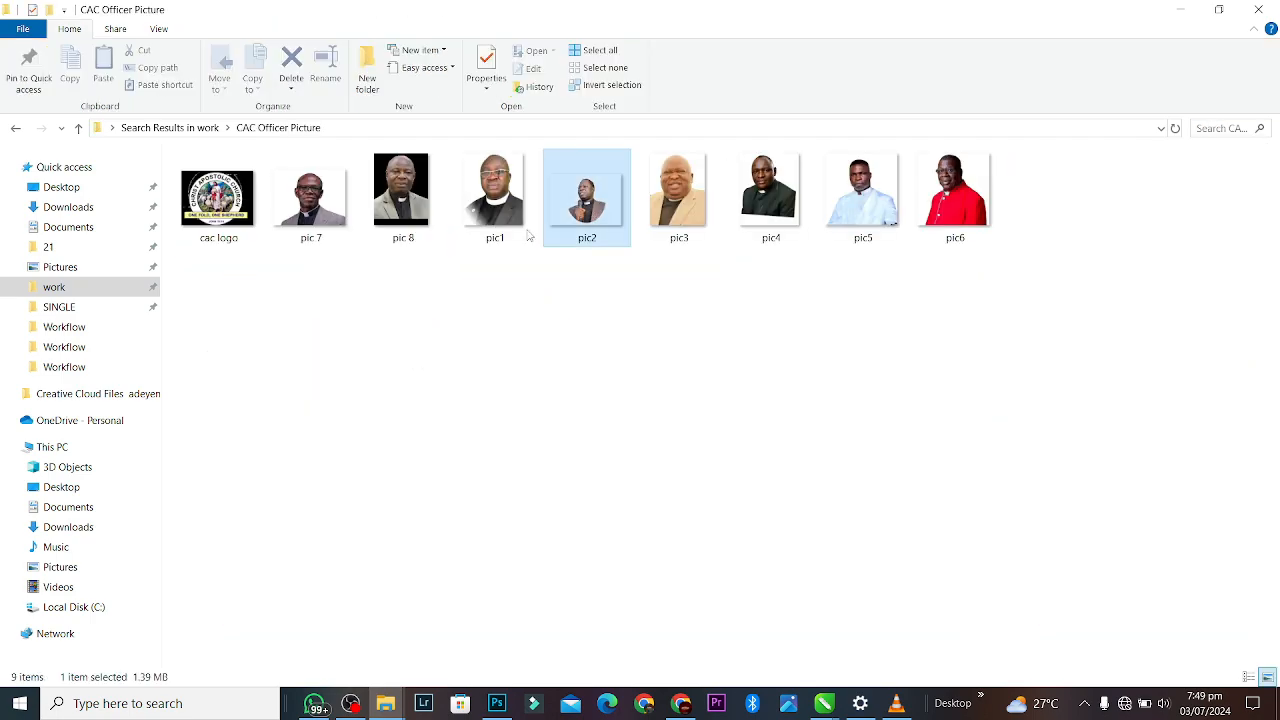
pyautogui.moveTo(392, 251); pyautogui.dragTo(655, 548)
pyautogui.press('Return')
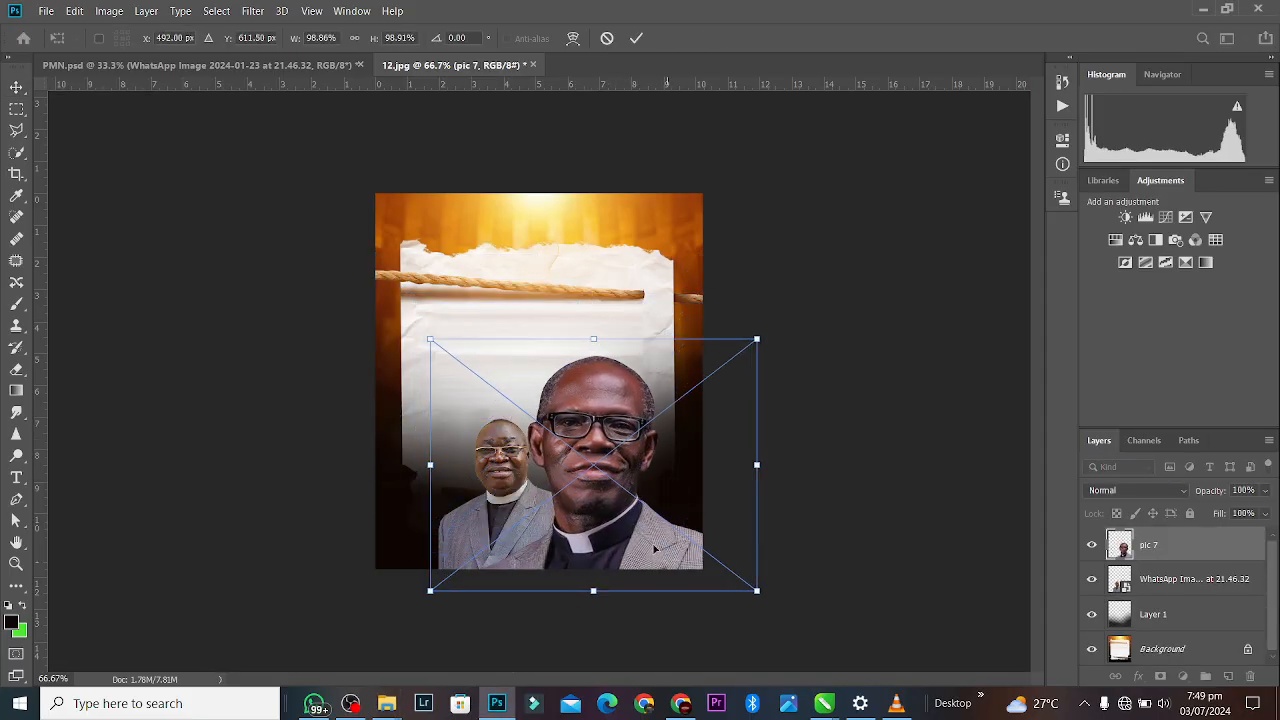
# Scale pic 7 down to match the central portrait's head size and place it directly to that portrait's right.
pyautogui.moveTo(591, 341); pyautogui.dragTo(591, 452)
pyautogui.moveTo(595, 536); pyautogui.dragTo(568, 466)
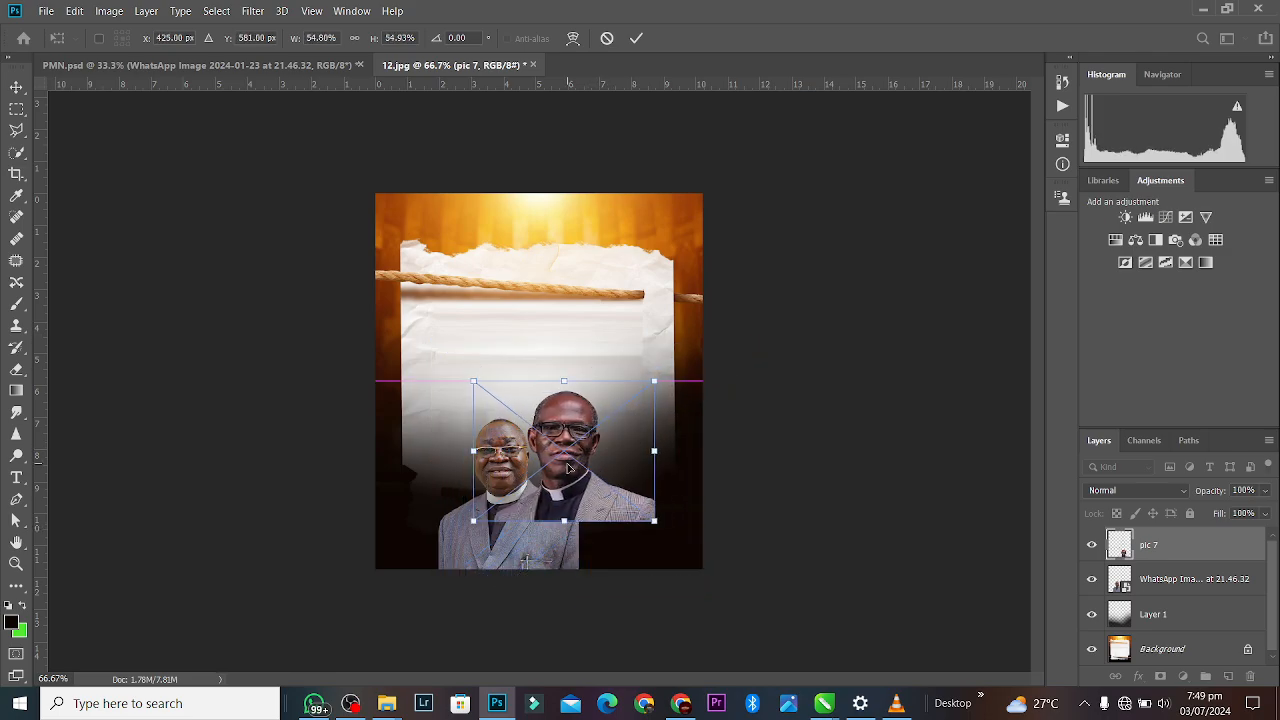
pyautogui.moveTo(565, 378); pyautogui.dragTo(561, 407)
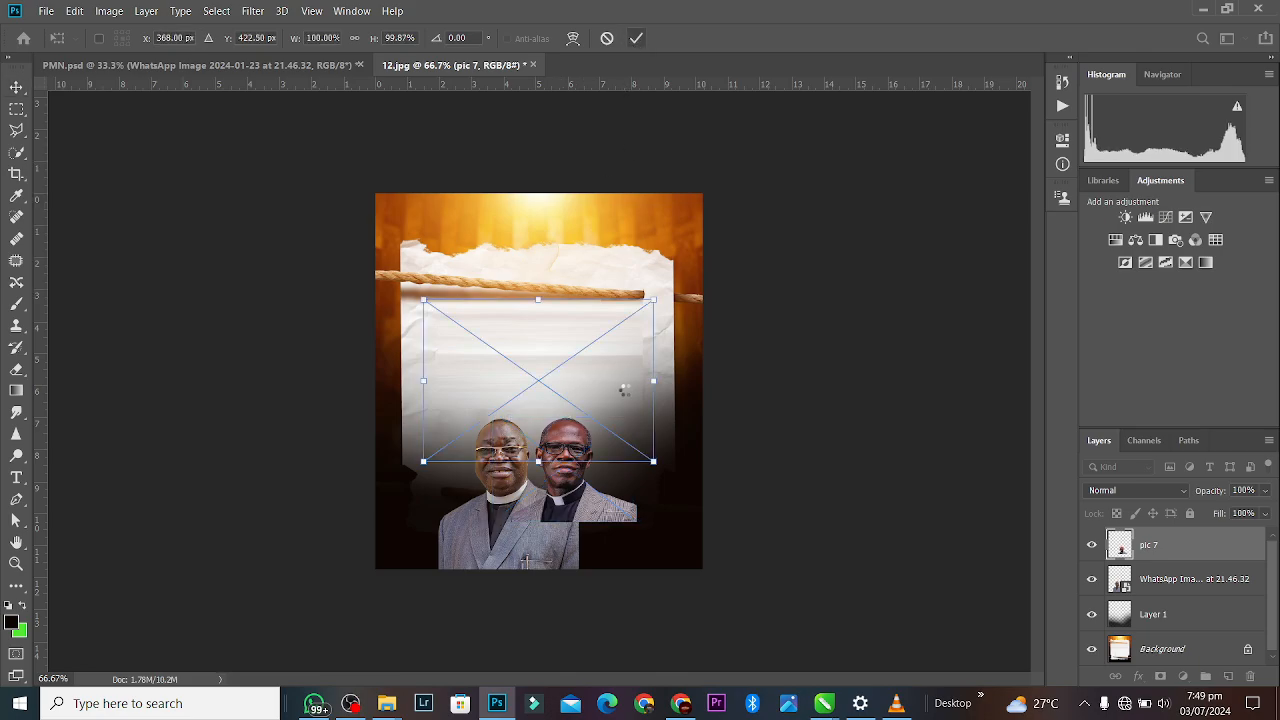
# Place pic2 to the left of the central portrait, scaled down so its head lines up with the others.
pyautogui.moveTo(558, 403); pyautogui.dragTo(468, 512)
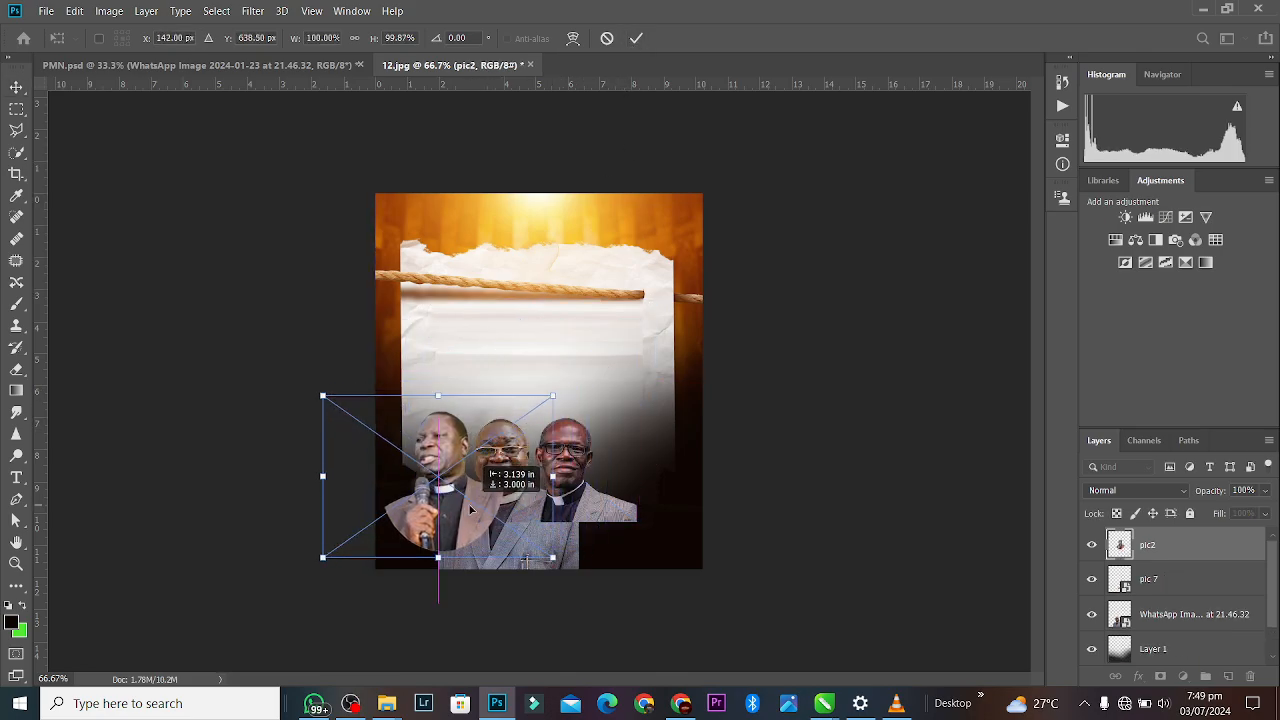
pyautogui.moveTo(439, 397); pyautogui.dragTo(436, 421)
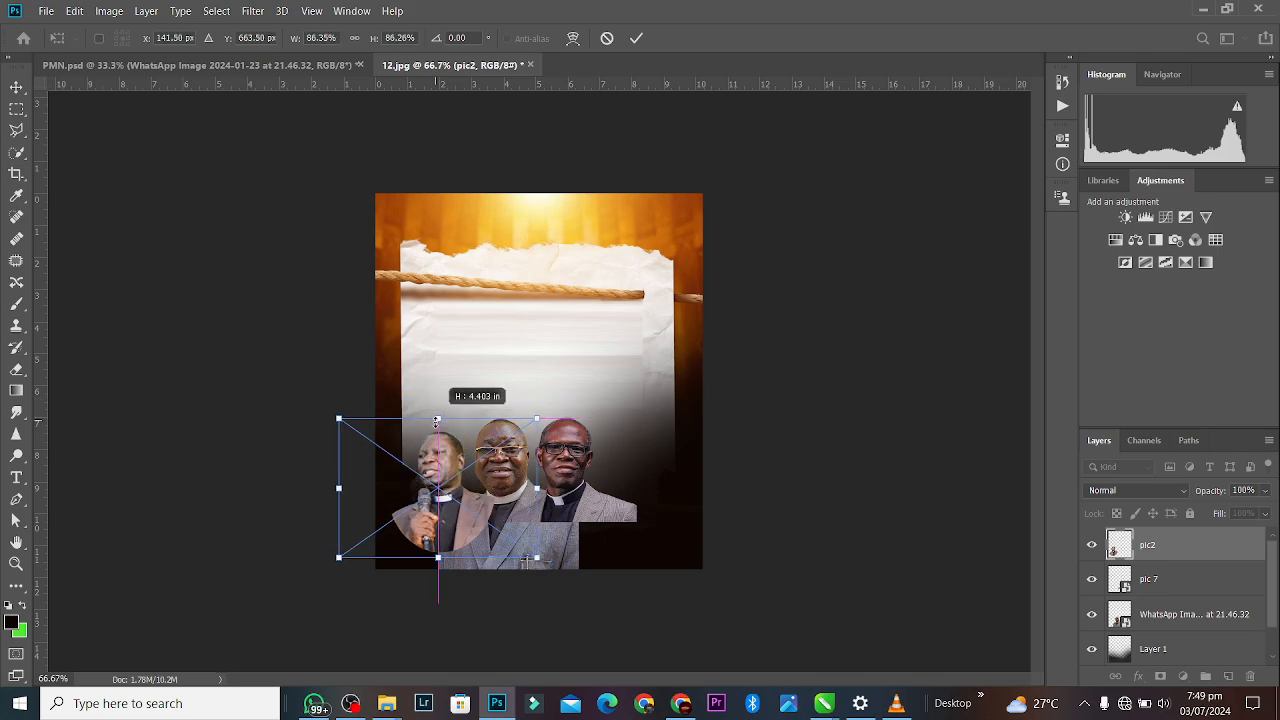
pyautogui.moveTo(435, 495); pyautogui.dragTo(435, 480)
pyautogui.moveTo(434, 479); pyautogui.dragTo(434, 483)
pyautogui.press('Return')
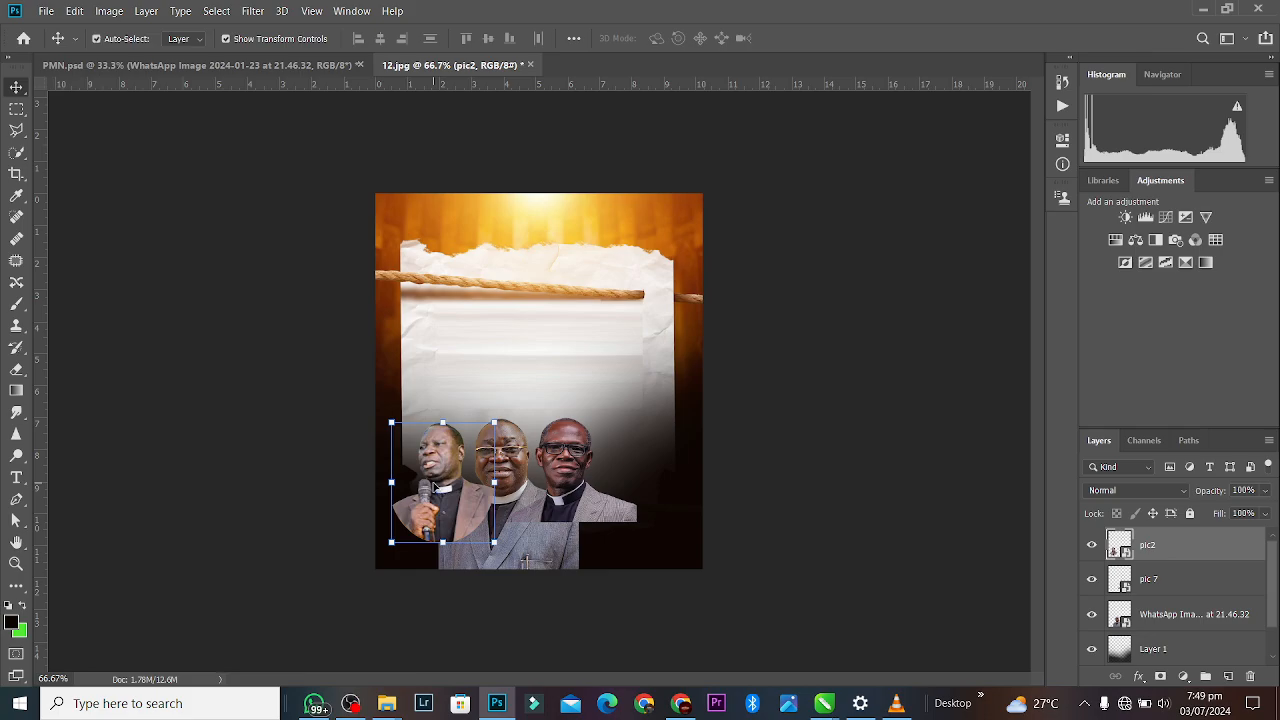
# Send the pic2 layer behind the other two portraits, just above the dark shading layer.
pyautogui.hotkey('ctrl', '+')
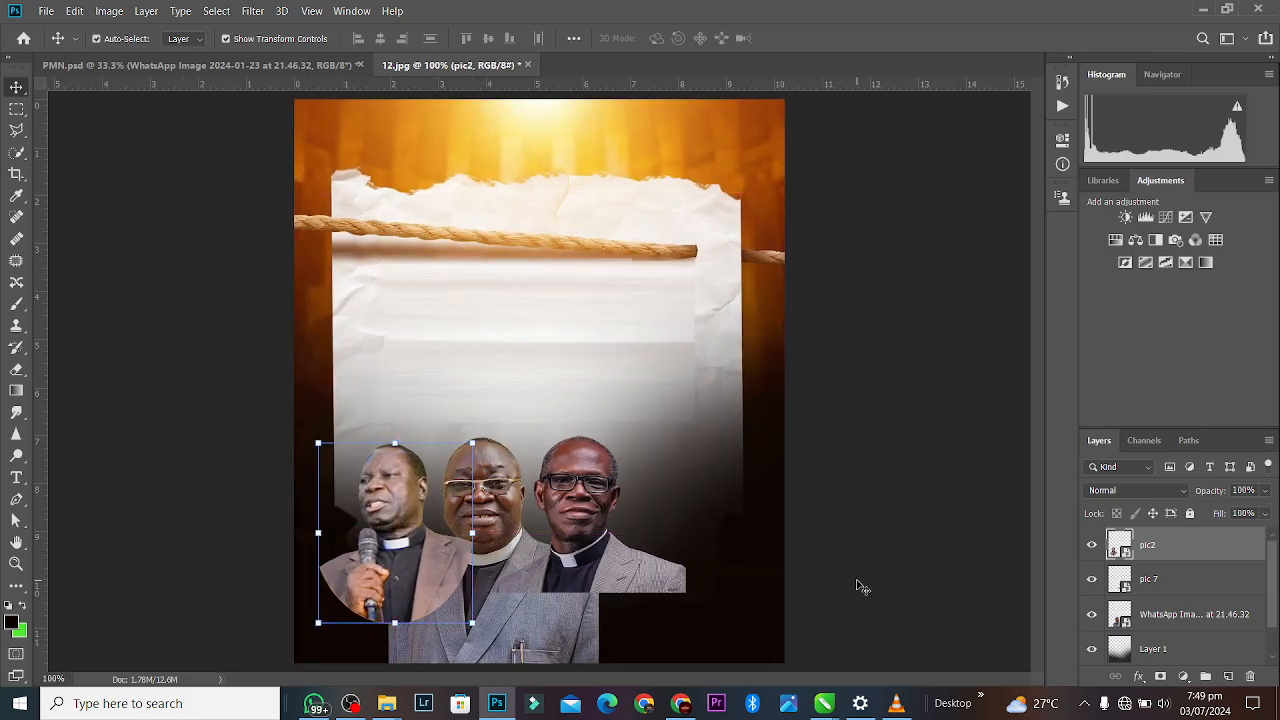
pyautogui.hotkey('ctrl', '[')
pyautogui.hotkey('ctrl', '[')
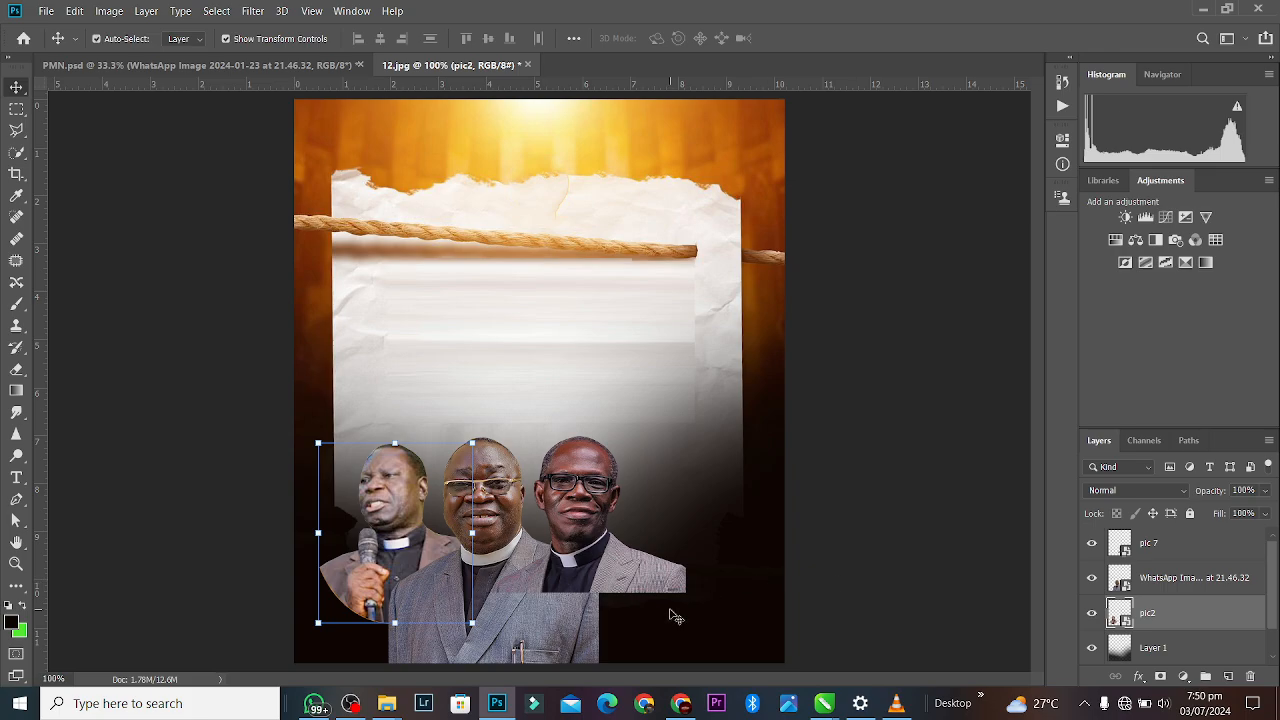
# Select all three clergy portraits and shift them right to centre the group on the poster.
pyautogui.keyDown('shift'); pyautogui.click(526, 625); pyautogui.keyUp('shift')
pyautogui.keyDown('shift'); pyautogui.click(645, 572); pyautogui.keyUp('shift')
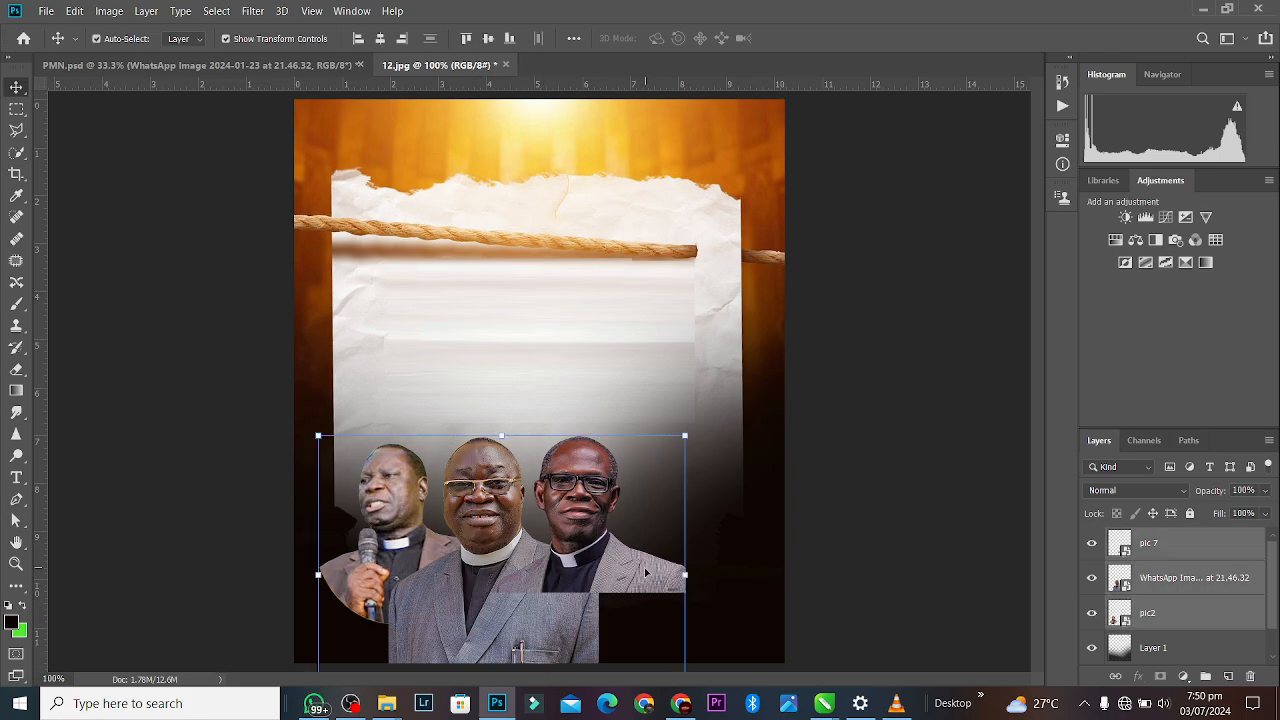
pyautogui.moveTo(645, 572); pyautogui.dragTo(676, 578)
# Add a layer mask to pic 7 and soften its lower left edge over the central suit with a 90 px Eraser.
pyautogui.click(690, 566)
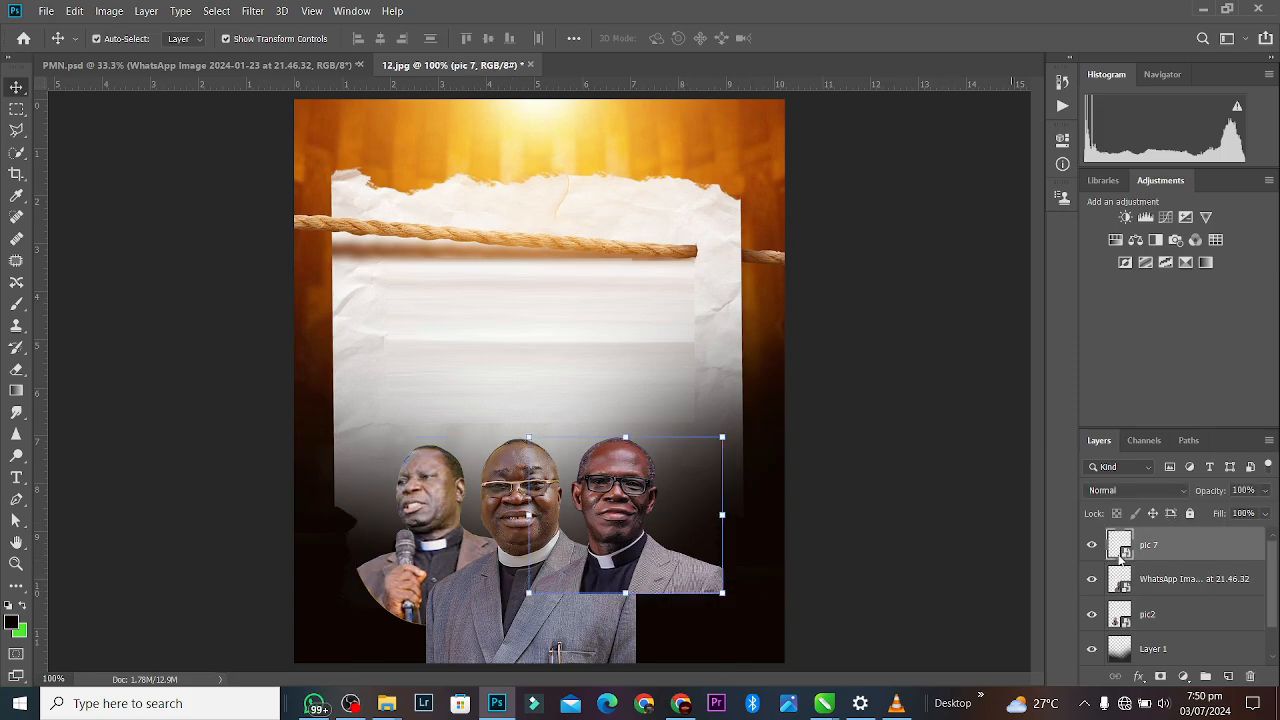
pyautogui.click(1160, 676)
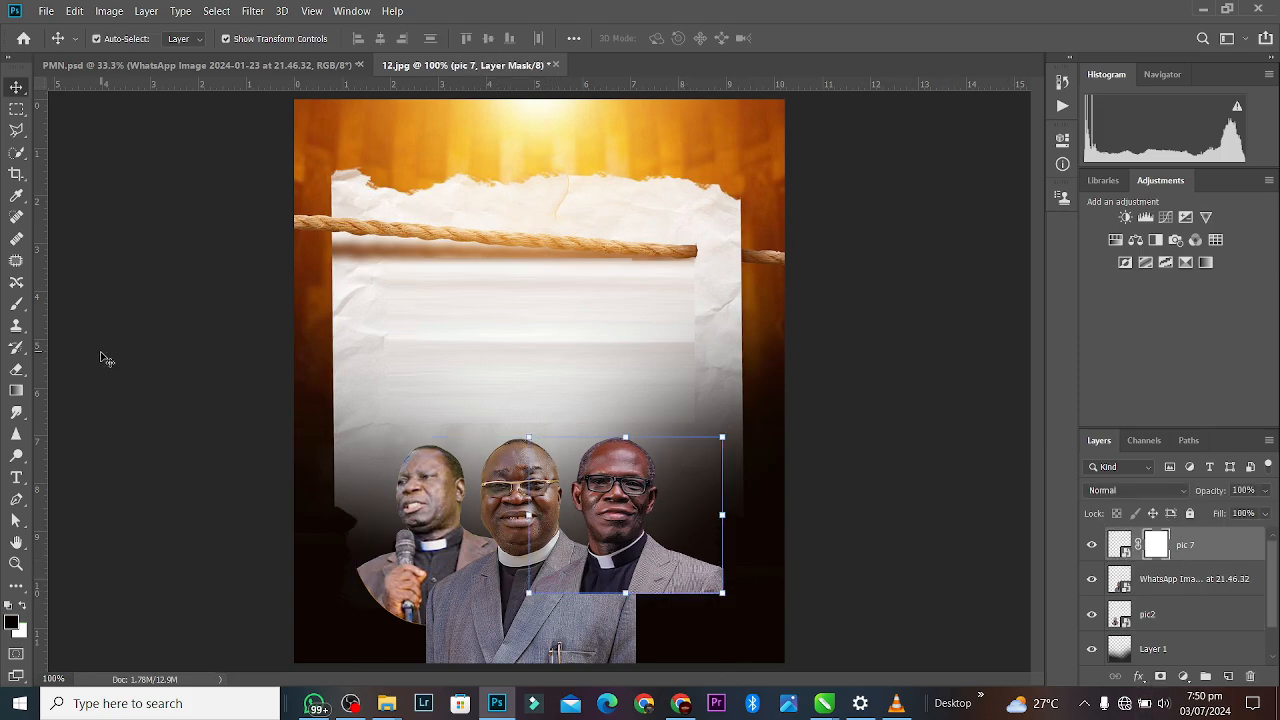
pyautogui.click(16, 372)
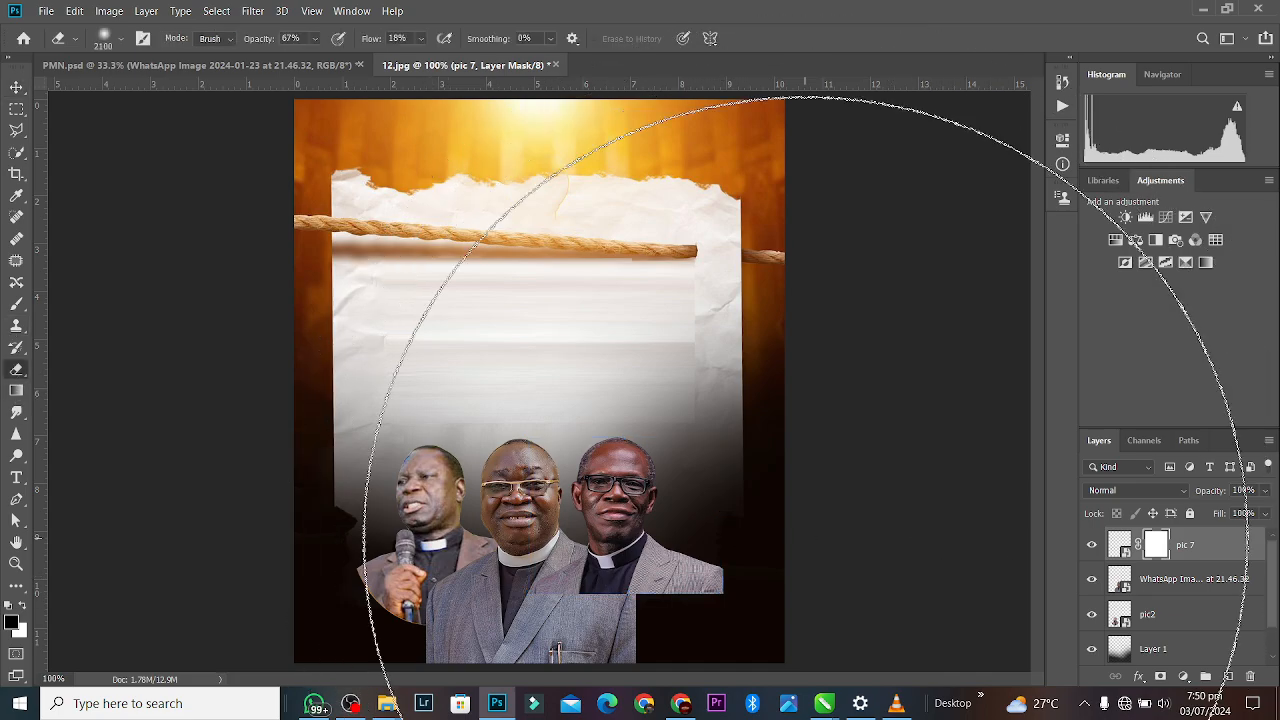
pyautogui.press('[')
pyautogui.press('[')
pyautogui.press('[')
pyautogui.press('[')
pyautogui.press('[')
pyautogui.press('[')
pyautogui.press('[')
pyautogui.press('[')
pyautogui.press('[')
pyautogui.press('[')
pyautogui.press('[')
pyautogui.press('[')
pyautogui.press('[')
pyautogui.press('[')
pyautogui.press('[')
pyautogui.press('[')
pyautogui.press('[')
pyautogui.press('[')
pyautogui.press('[')
pyautogui.press('[')
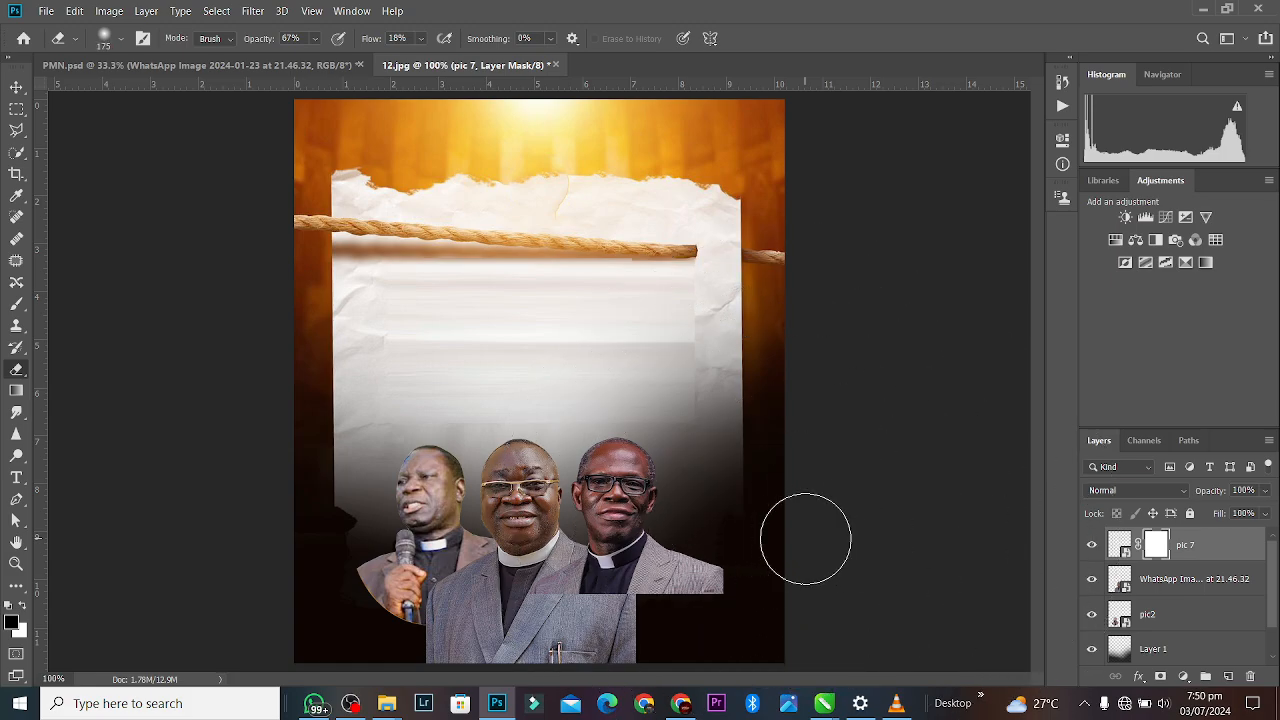
pyautogui.press('[')
pyautogui.press('[')
pyautogui.press('[')
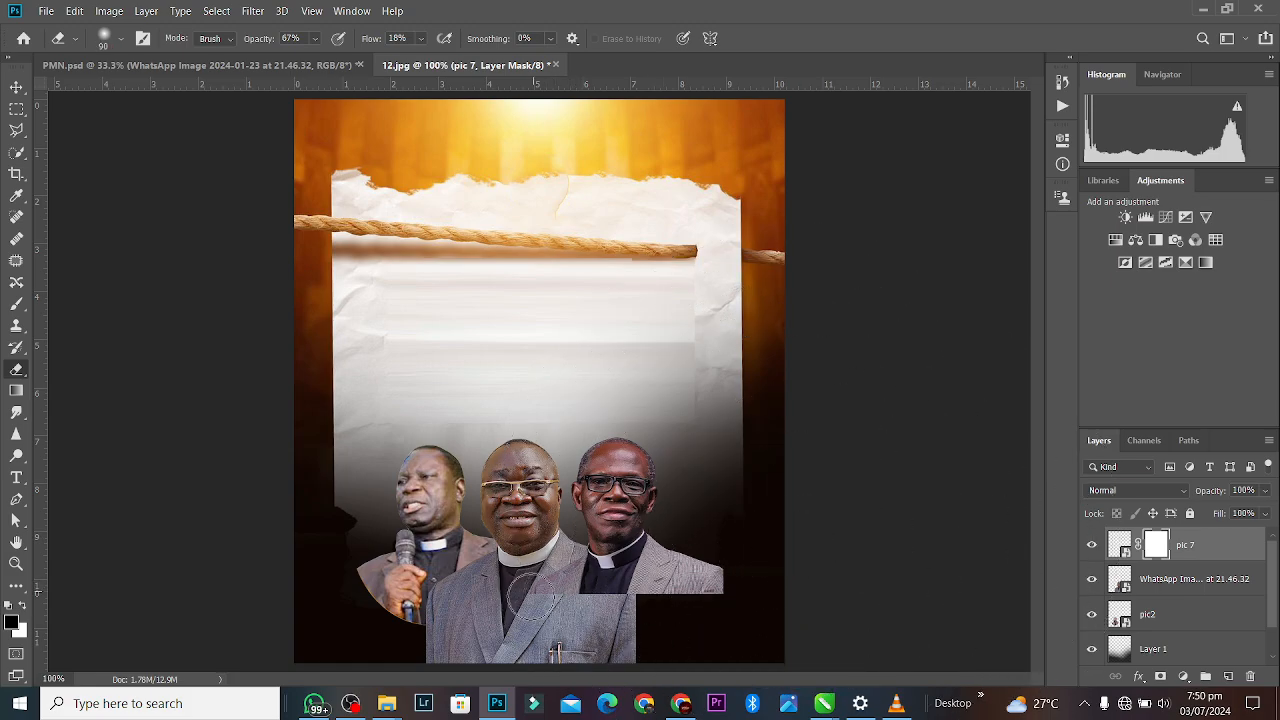
pyautogui.click(23, 606)
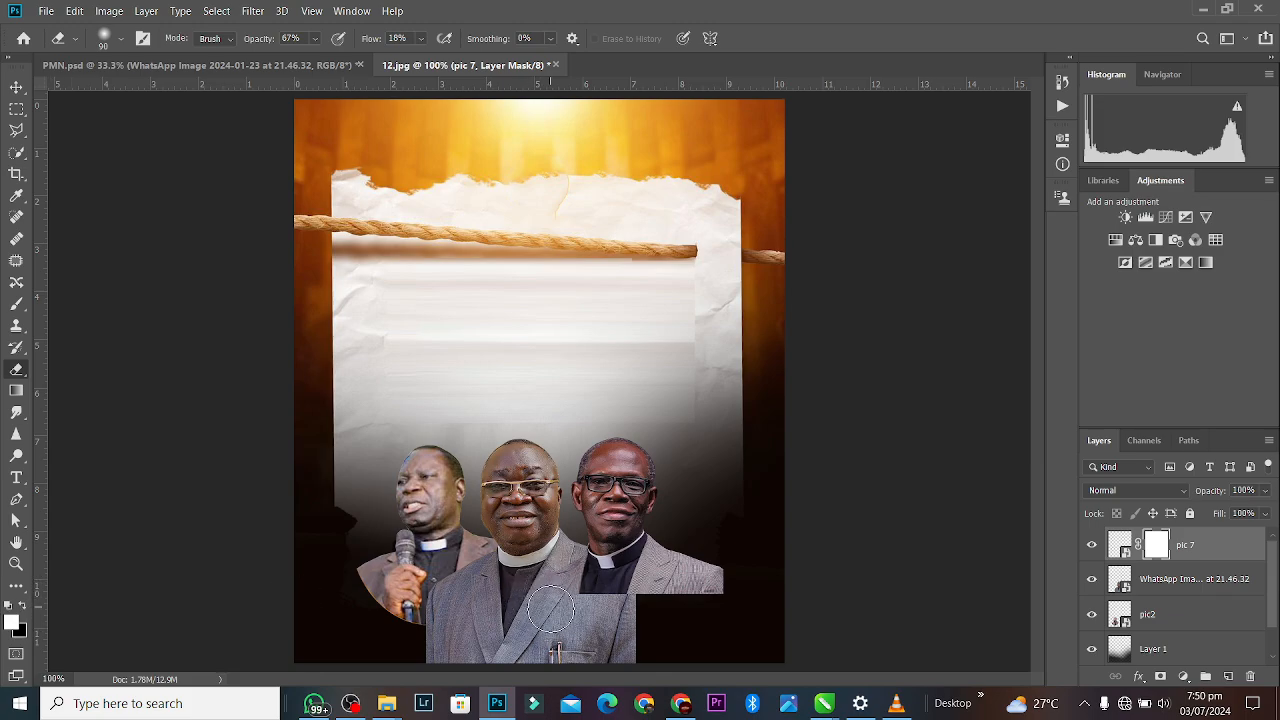
pyautogui.moveTo(551, 609); pyautogui.dragTo(556, 577)
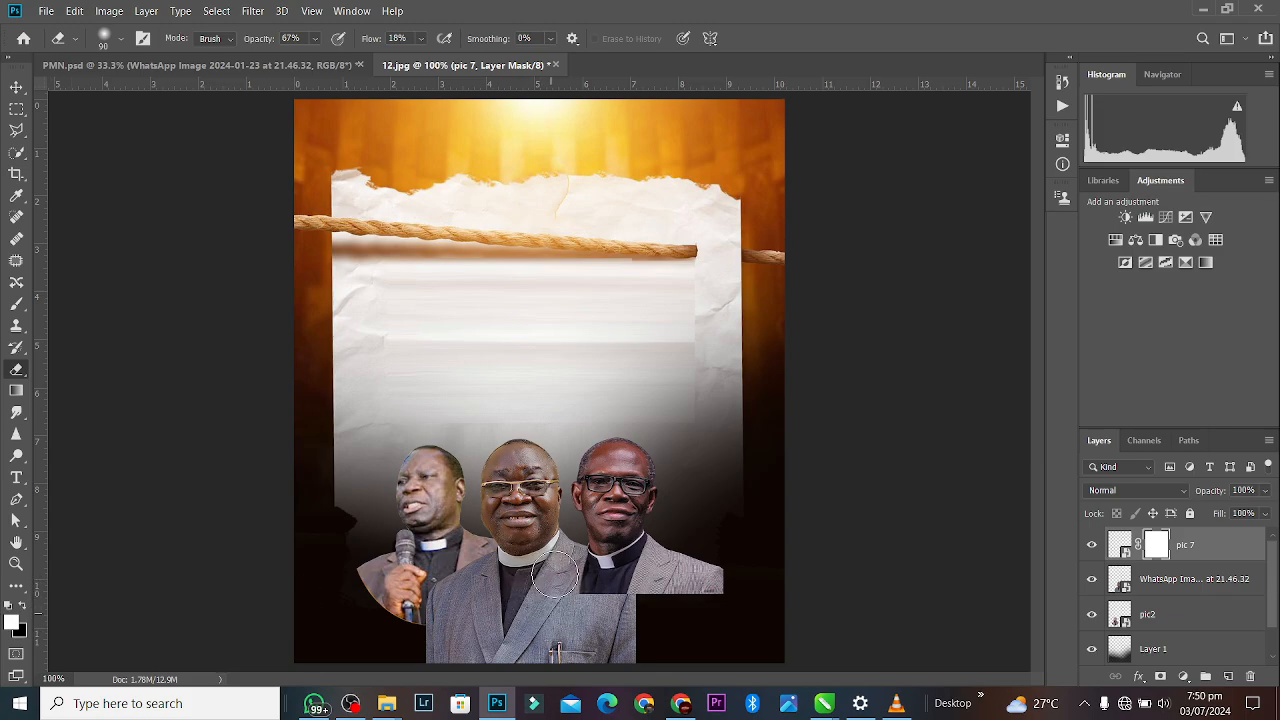
# Merge the three clergy portrait layers into one layer and add a layer mask to it.
pyautogui.click(15, 87)
pyautogui.keyDown('shift'); pyautogui.click(505, 625); pyautogui.keyUp('shift')
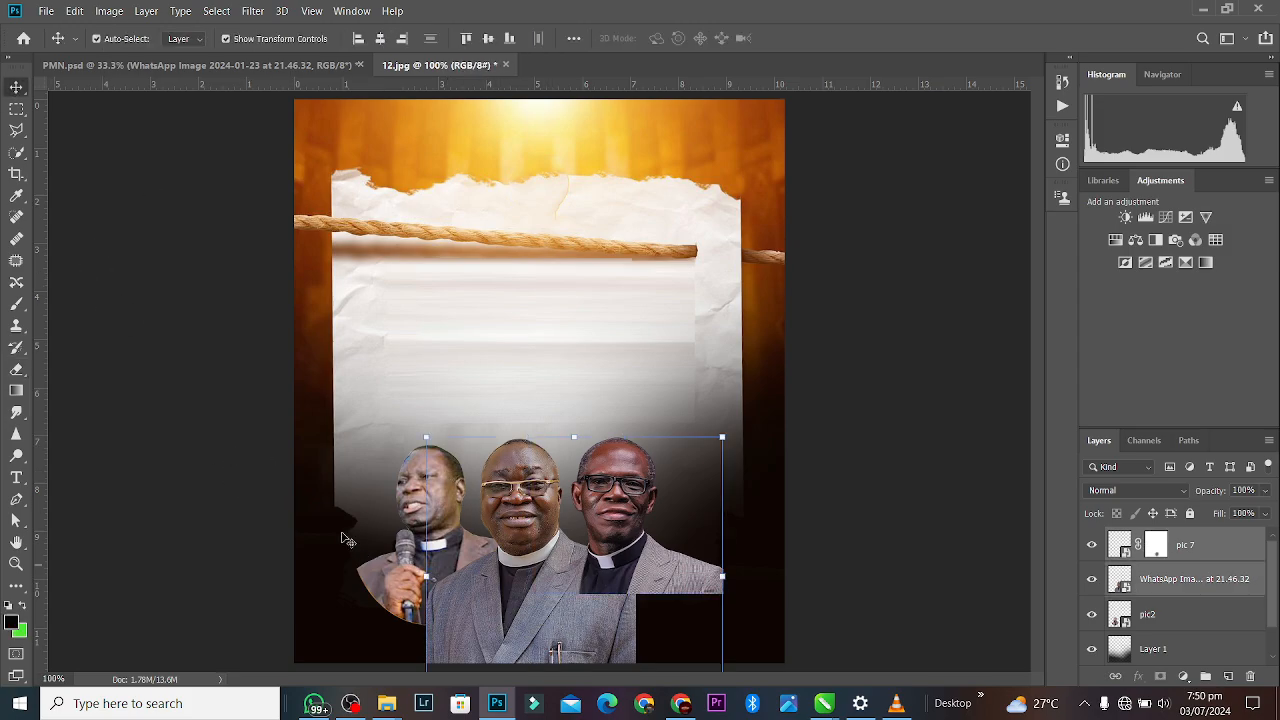
pyautogui.keyDown('shift'); pyautogui.click(390, 590); pyautogui.keyUp('shift')
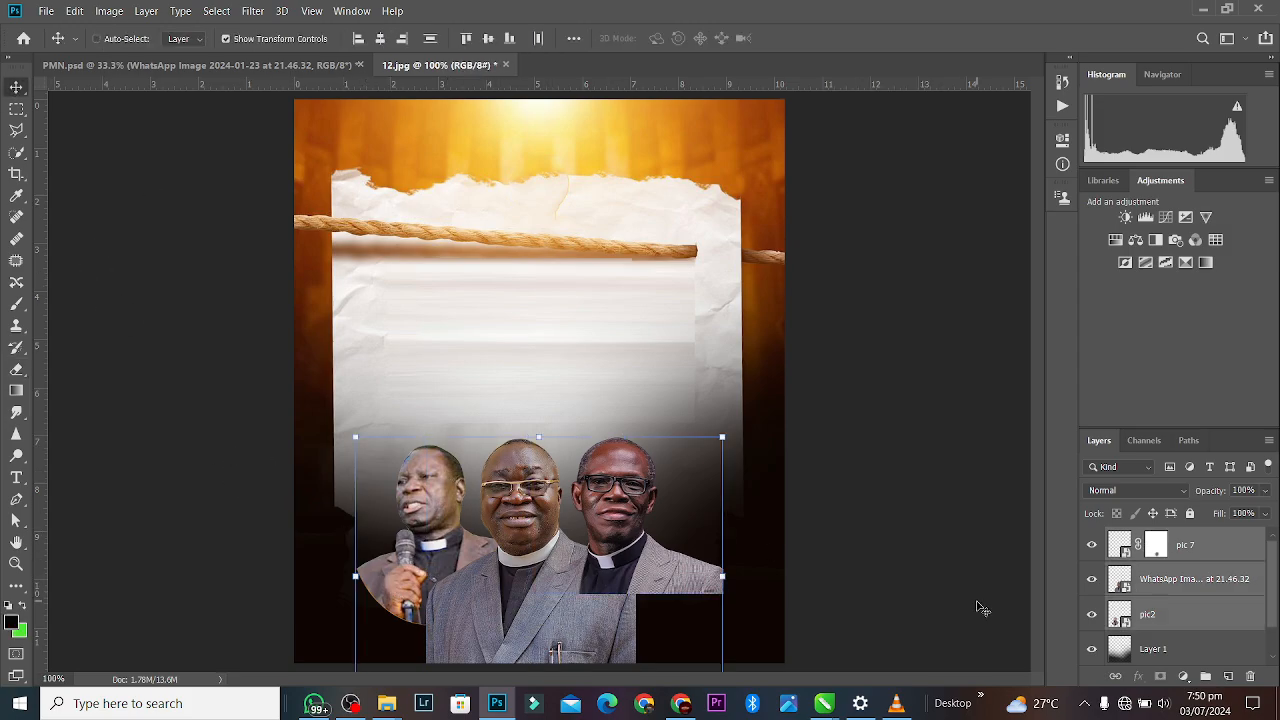
pyautogui.hotkey('ctrl', 'e')
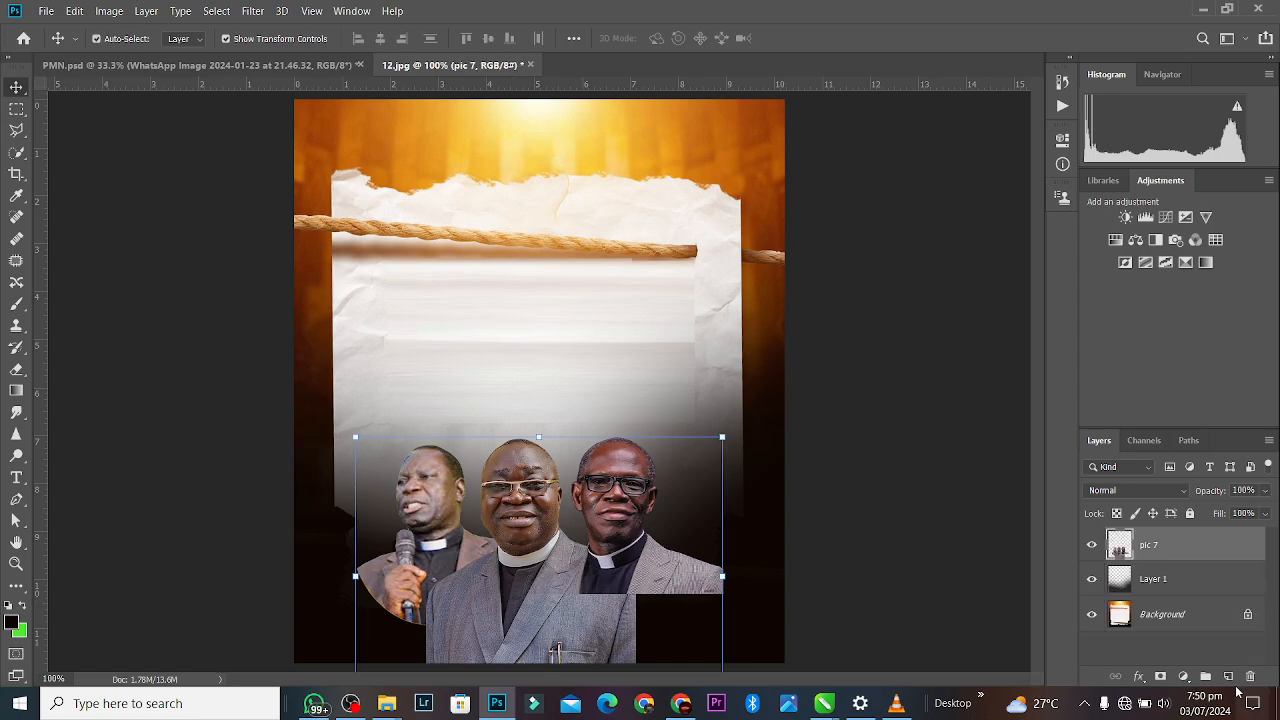
pyautogui.click(1160, 677)
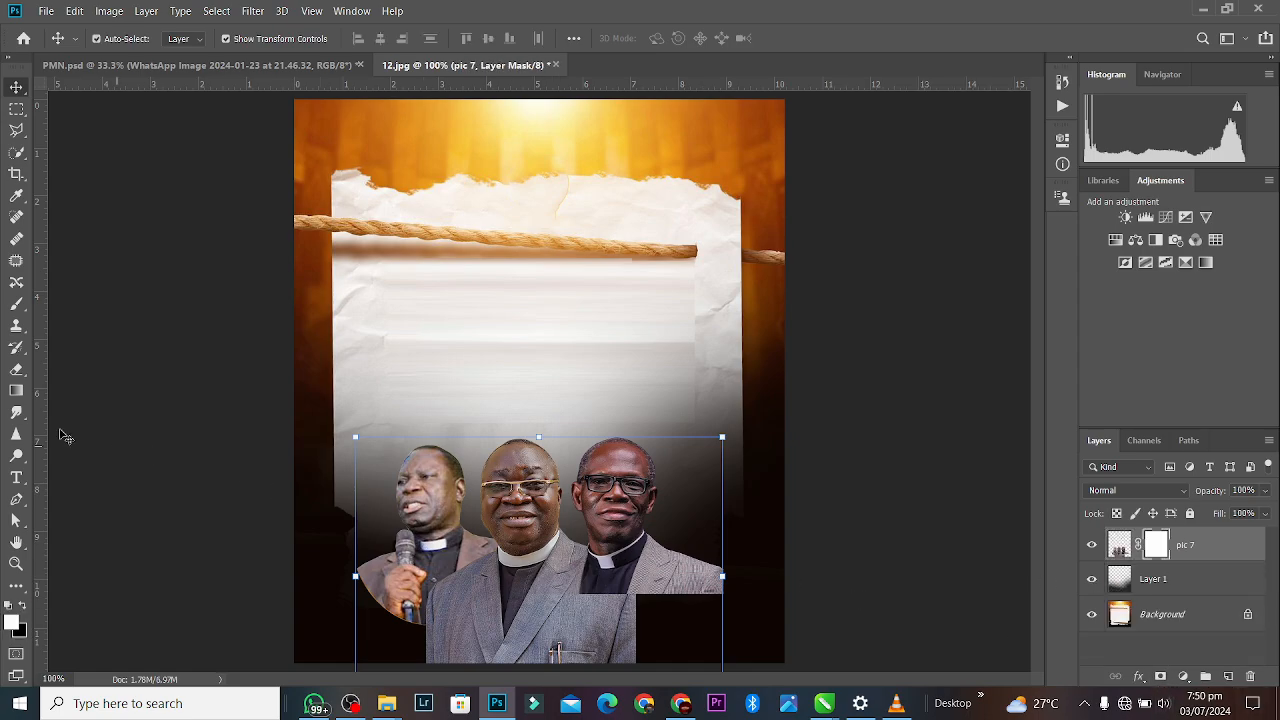
# Fade the lower bodies of the three clergymen into the dark background on the pic 7 mask with a 200 px Eraser.
pyautogui.click(16, 369)
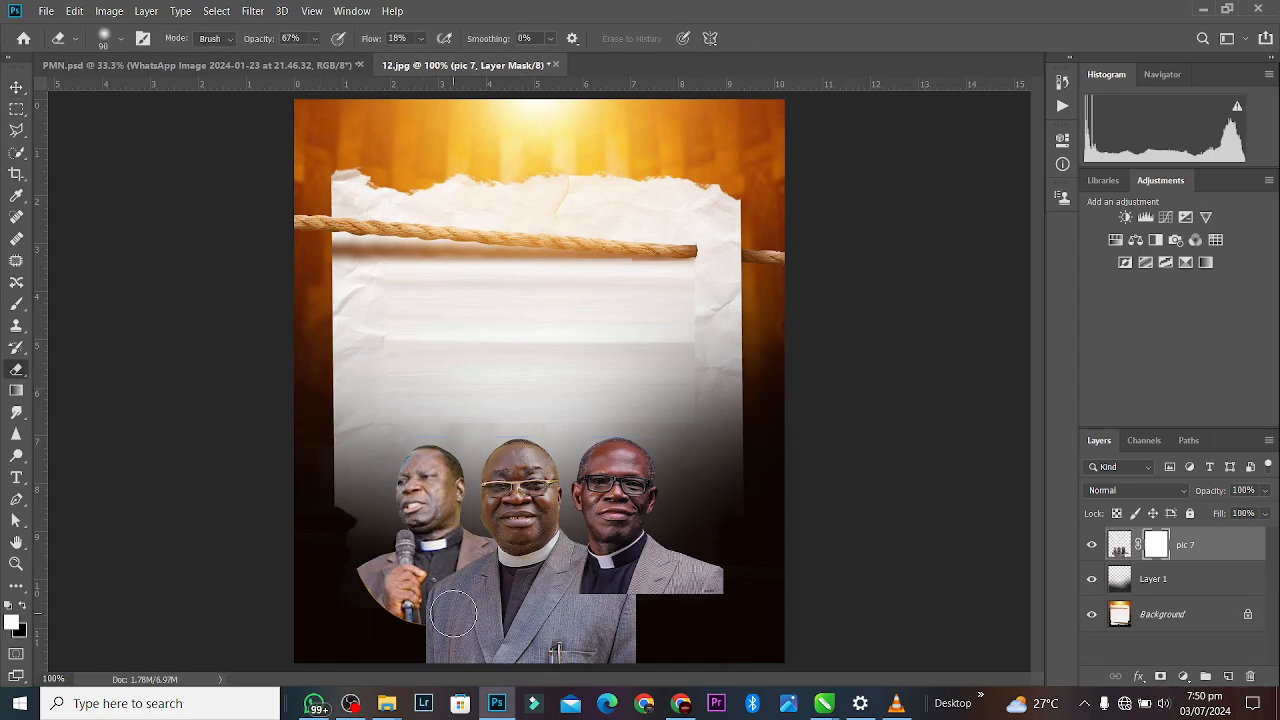
pyautogui.press(']')
pyautogui.press(']')
pyautogui.press(']')
pyautogui.press(']')
pyautogui.press(']')
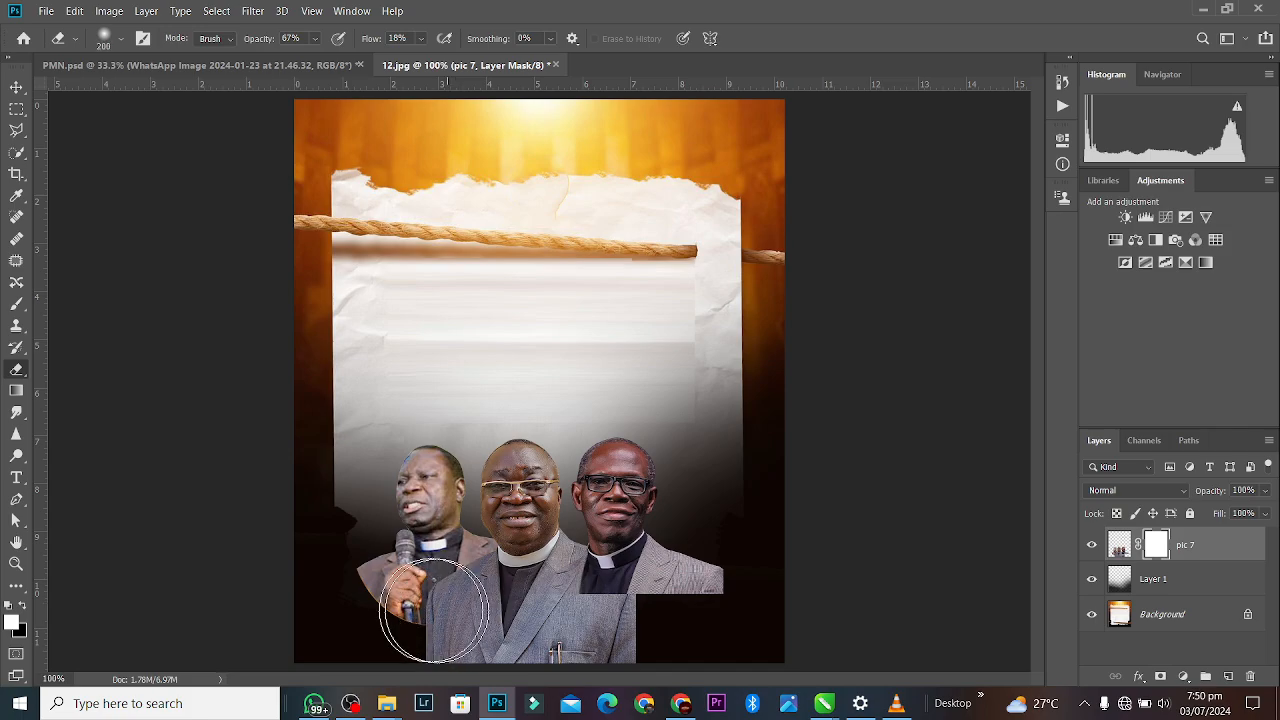
pyautogui.moveTo(433, 608)
pyautogui.mouseDown()
pyautogui.moveTo(345, 582)
pyautogui.moveTo(379, 613)
pyautogui.moveTo(347, 605)
pyautogui.moveTo(319, 564)
pyautogui.moveTo(337, 573)
pyautogui.moveTo(333, 591)
pyautogui.moveTo(365, 586)
pyautogui.moveTo(474, 650)
pyautogui.moveTo(513, 625)
pyautogui.moveTo(637, 657)
pyautogui.moveTo(639, 645)
pyautogui.moveTo(574, 673)
pyautogui.moveTo(475, 687)
pyautogui.moveTo(507, 673)
pyautogui.moveTo(494, 657)
pyautogui.moveTo(376, 616)
pyautogui.moveTo(440, 653)
pyautogui.moveTo(358, 600)
pyautogui.moveTo(363, 618)
pyautogui.moveTo(492, 658)
pyautogui.moveTo(514, 680)
pyautogui.moveTo(649, 623)
pyautogui.moveTo(667, 641)
pyautogui.moveTo(633, 660)
pyautogui.moveTo(731, 572)
pyautogui.moveTo(701, 617)
pyautogui.moveTo(724, 577)
pyautogui.moveTo(624, 650)
pyautogui.moveTo(721, 597)
pyautogui.moveTo(716, 610)
pyautogui.moveTo(727, 589)
pyautogui.moveTo(690, 599)
pyautogui.moveTo(676, 633)
pyautogui.moveTo(704, 620)
pyautogui.moveTo(715, 572)
pyautogui.mouseUp()
pyautogui.hotkey('ctrl', 'z')
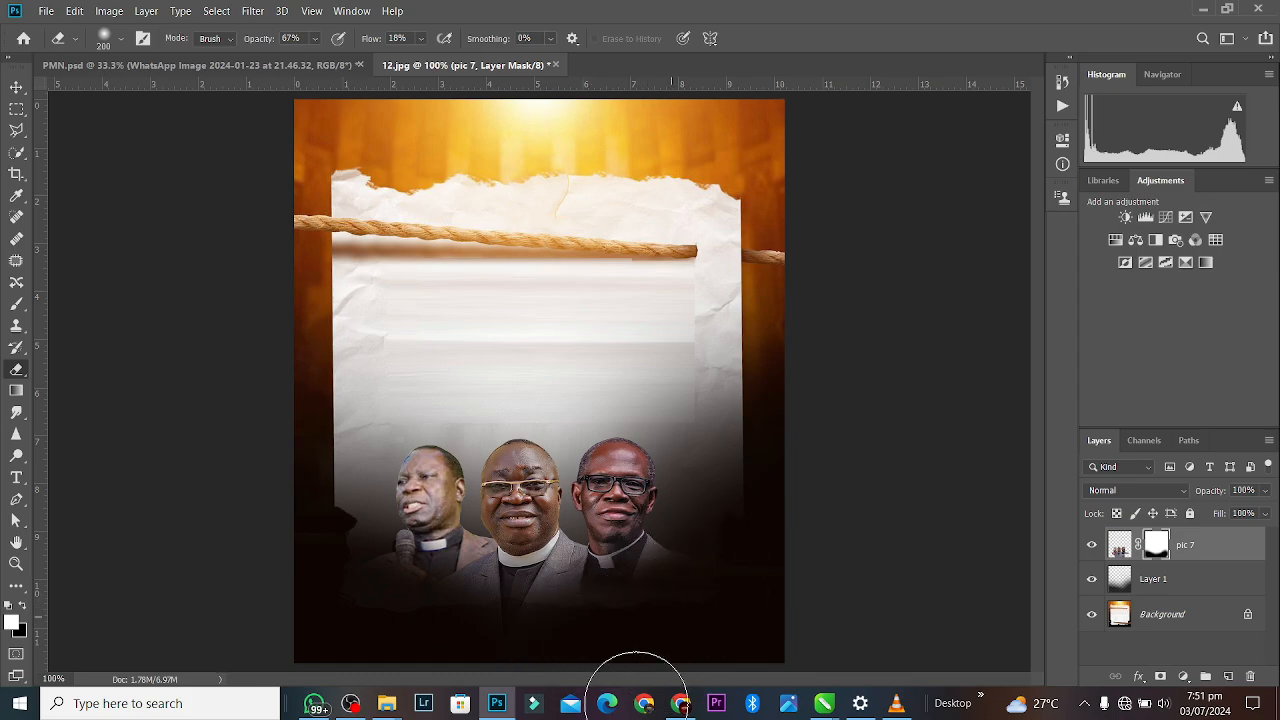
# Move the merged clergy portraits slightly down toward the poster's bottom edge and deselect the layer.
pyautogui.click(16, 87)
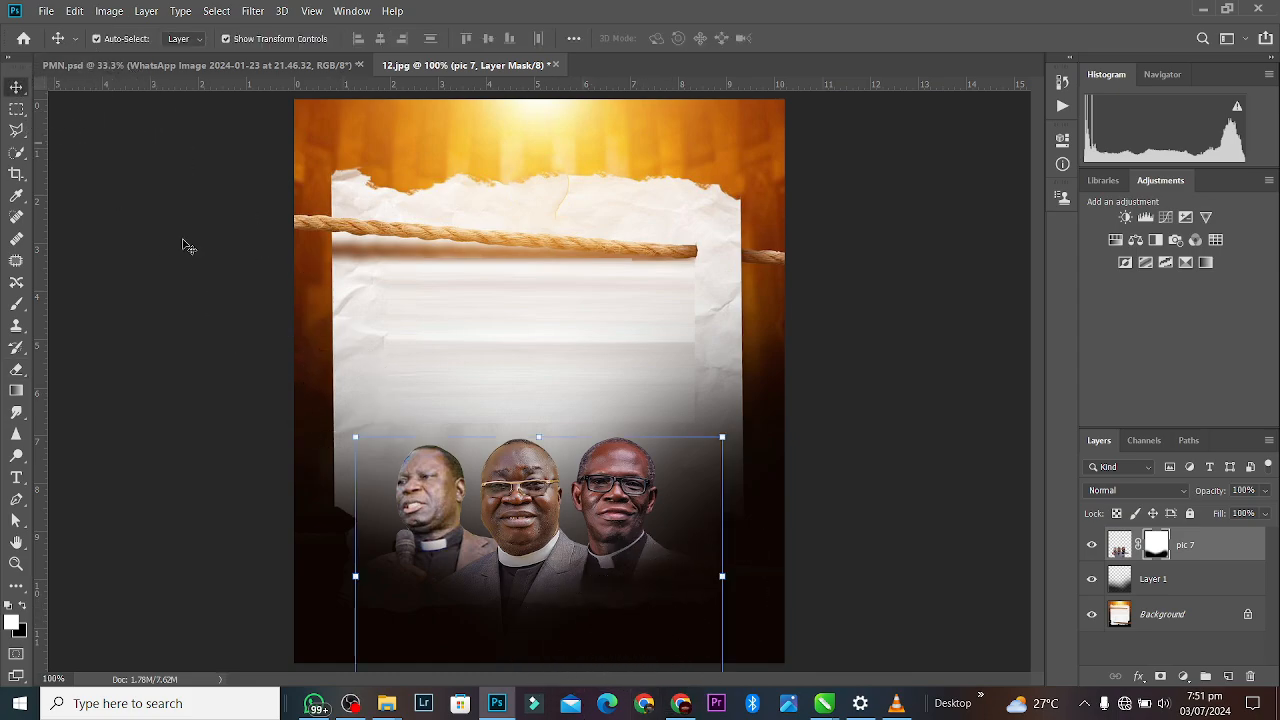
pyautogui.moveTo(555, 505); pyautogui.dragTo(552, 539)
pyautogui.click(928, 391)
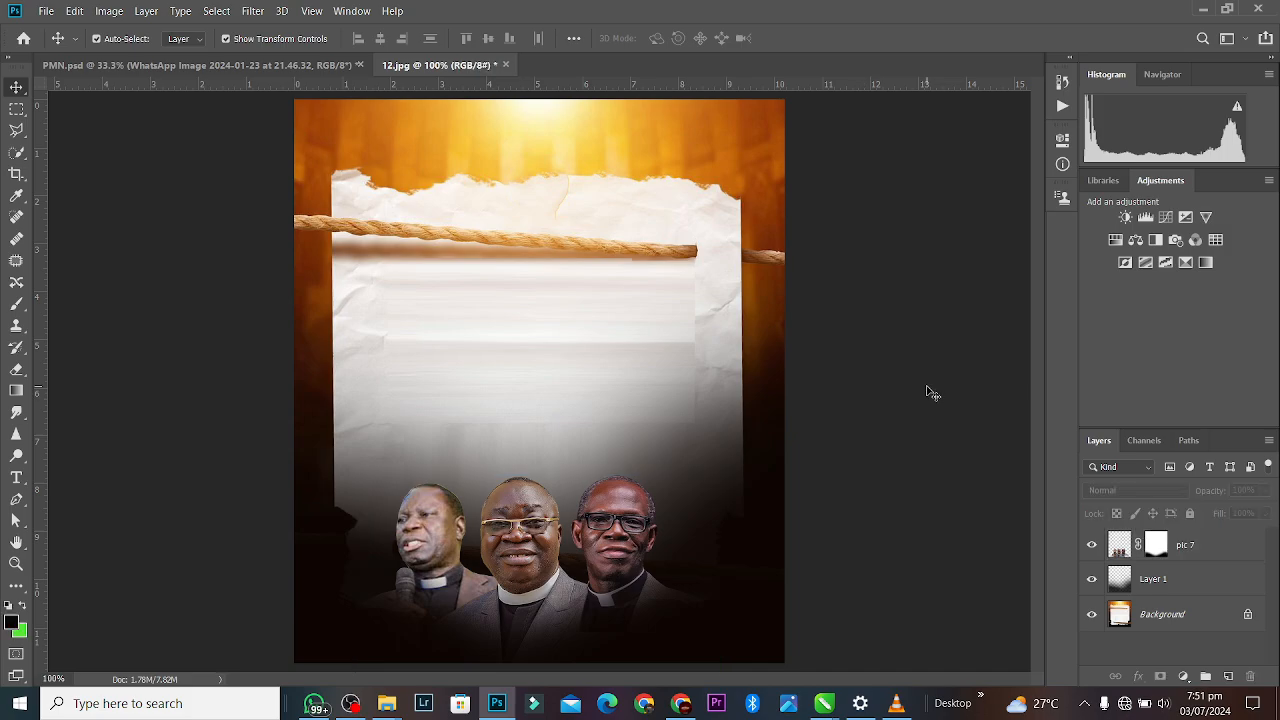
# Switch to WhatsApp, select the word "Prophetic" in the event details message, and return to Photoshop.
pyautogui.click(315, 703)
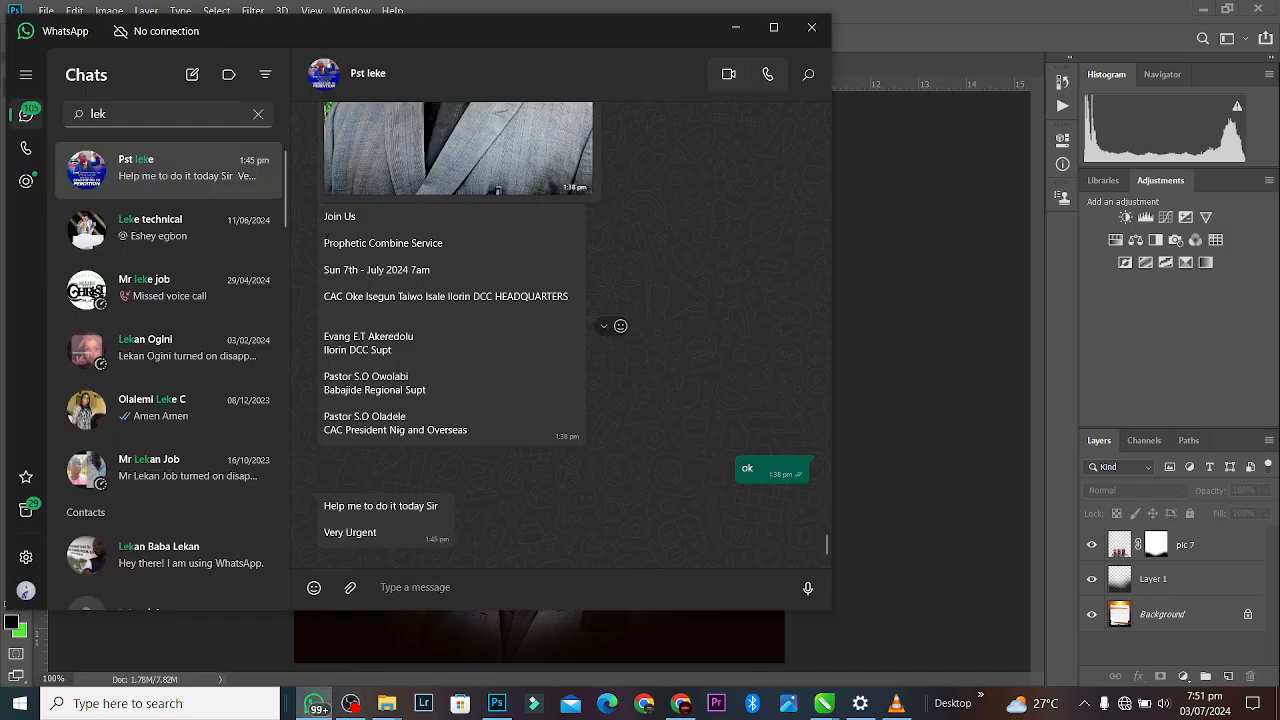
pyautogui.moveTo(443, 243); pyautogui.dragTo(268, 245)
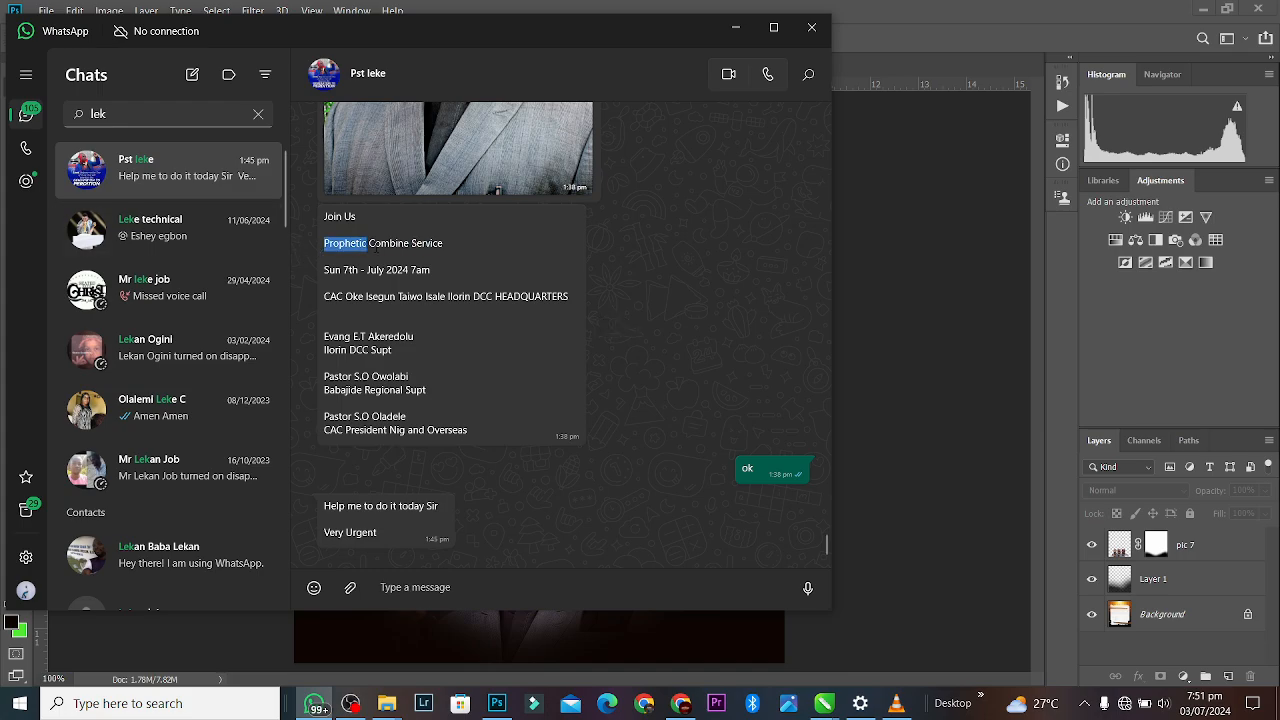
pyautogui.hotkey('alt', 'Tab')
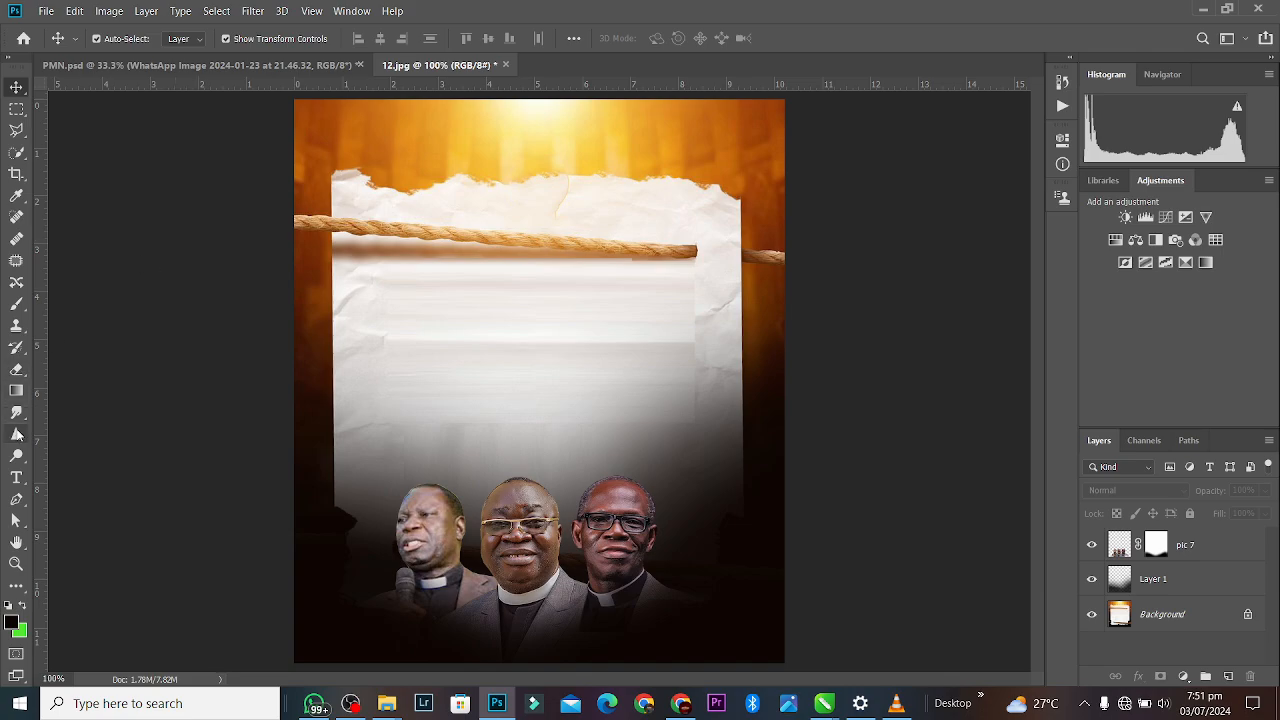
# Set the Type tool's font to Heathergreen Regular.
pyautogui.click(18, 480)
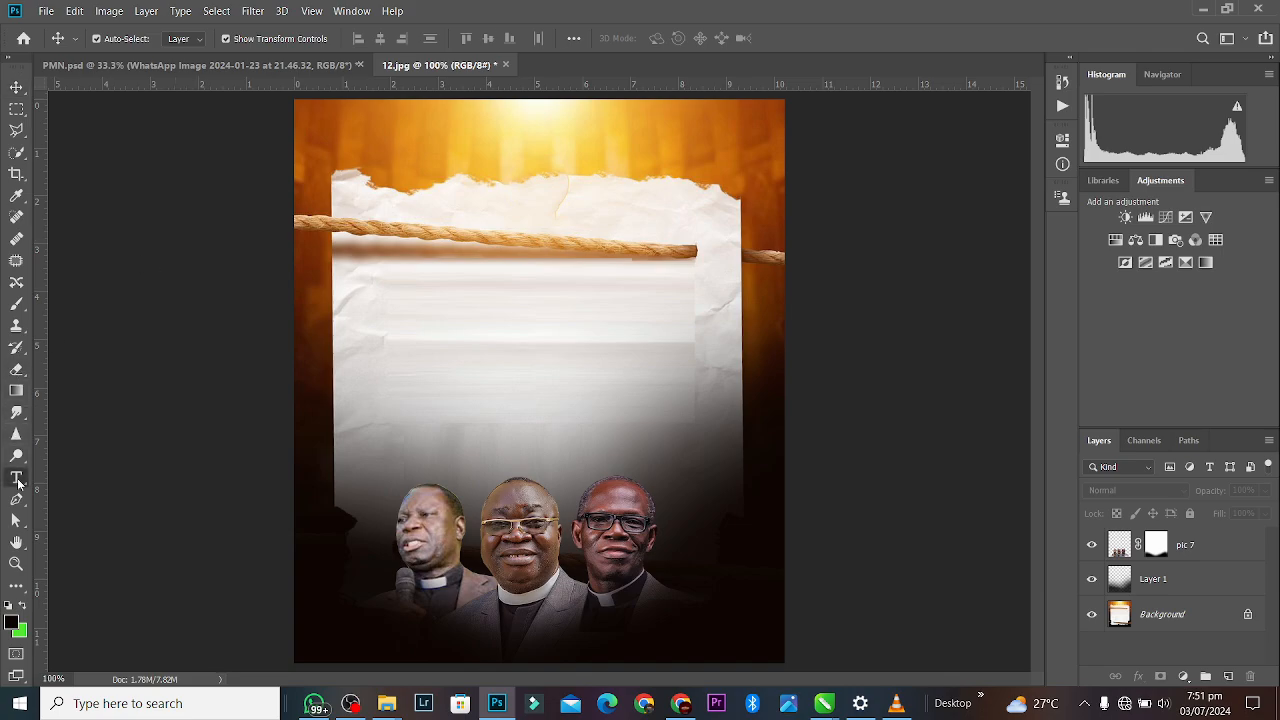
pyautogui.click(247, 42)
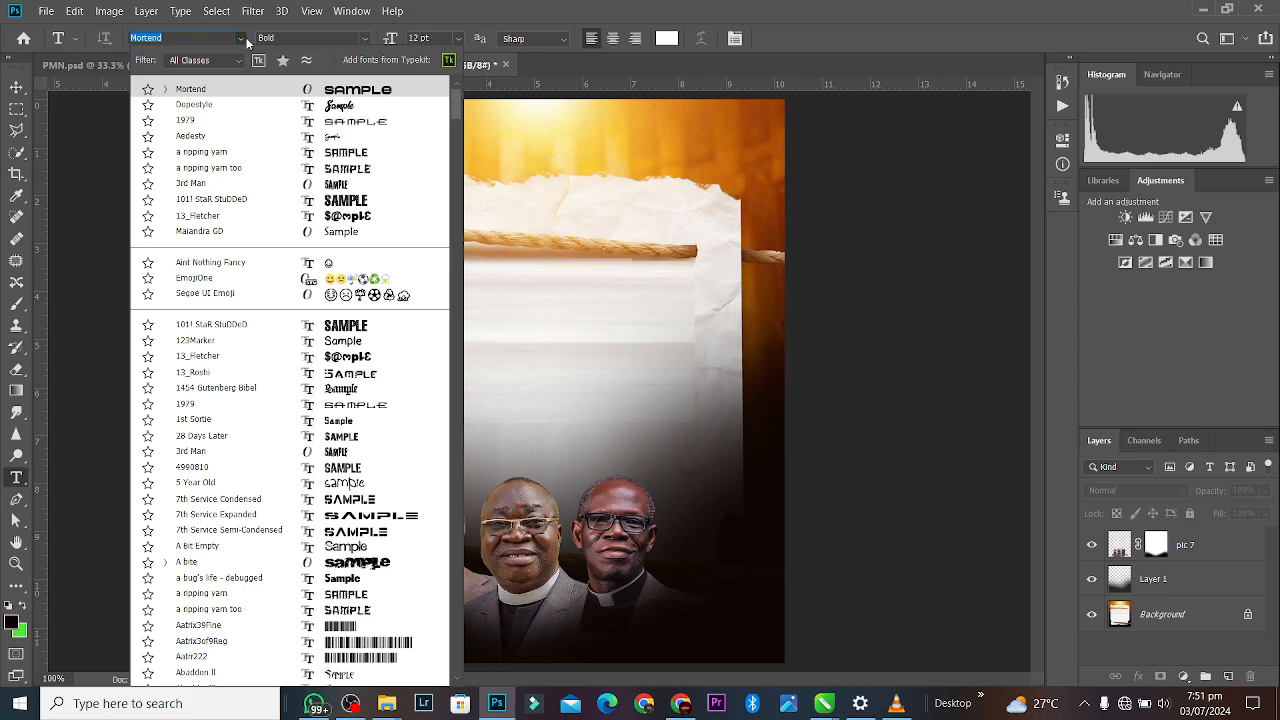
pyautogui.write('He')
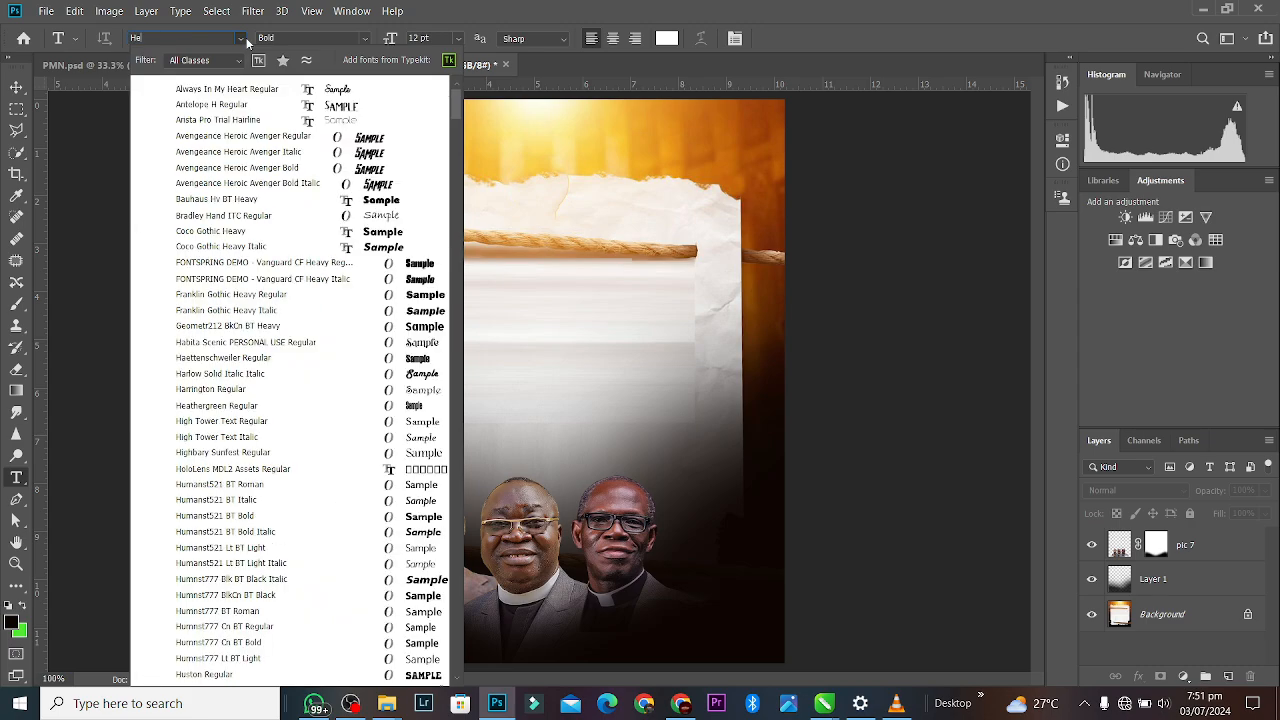
pyautogui.write('a')
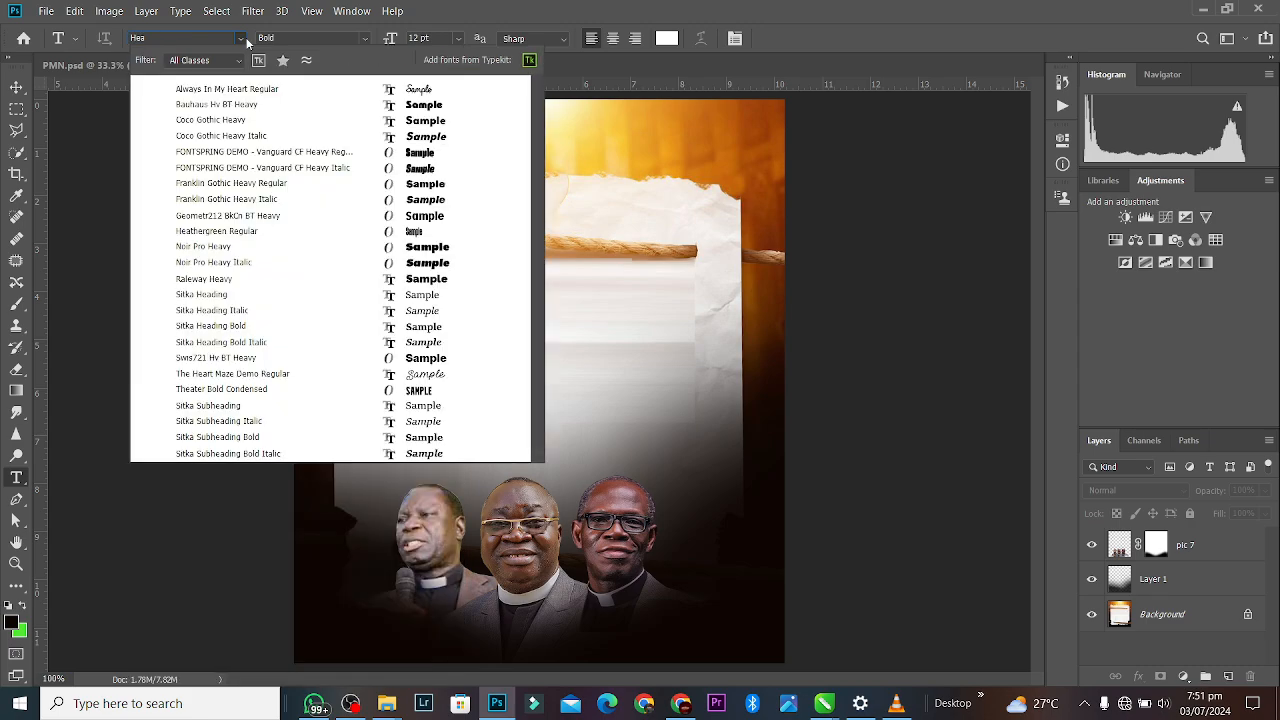
pyautogui.write('th')
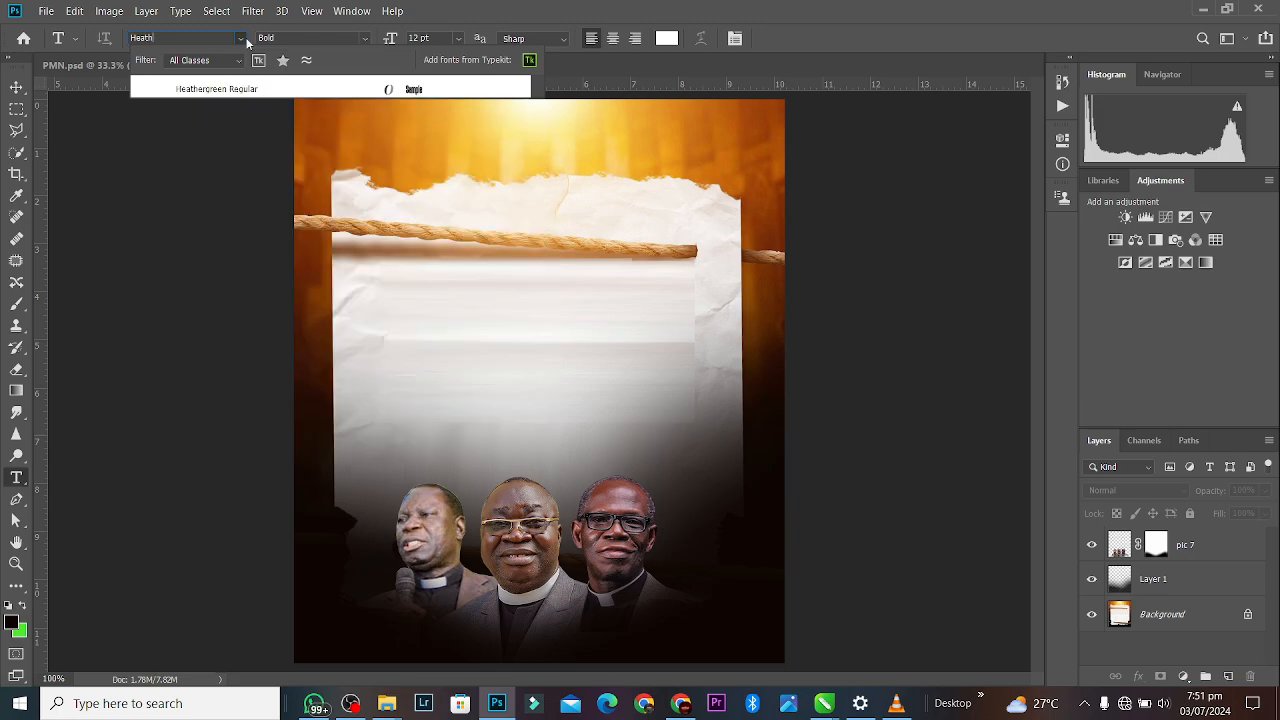
pyautogui.click(259, 89)
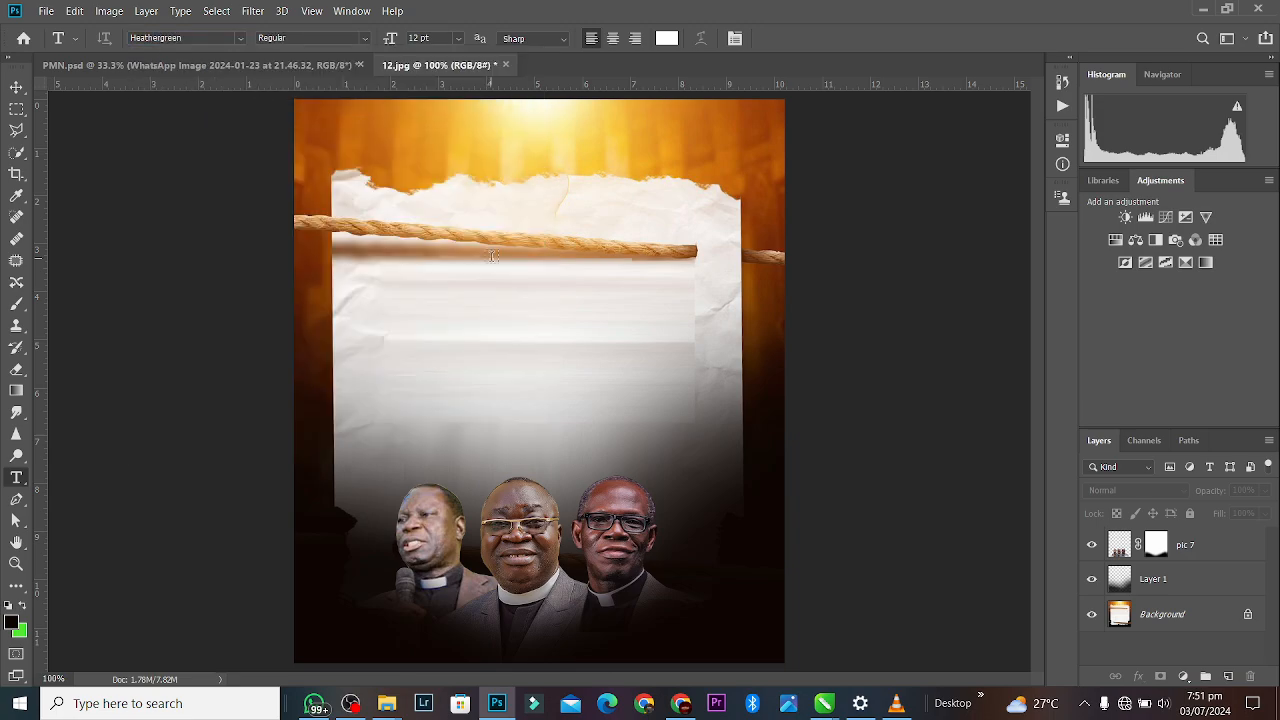
# Set the text colour to the dark brown 782c05 sampled from the background beside the torn paper.
pyautogui.click(665, 42)
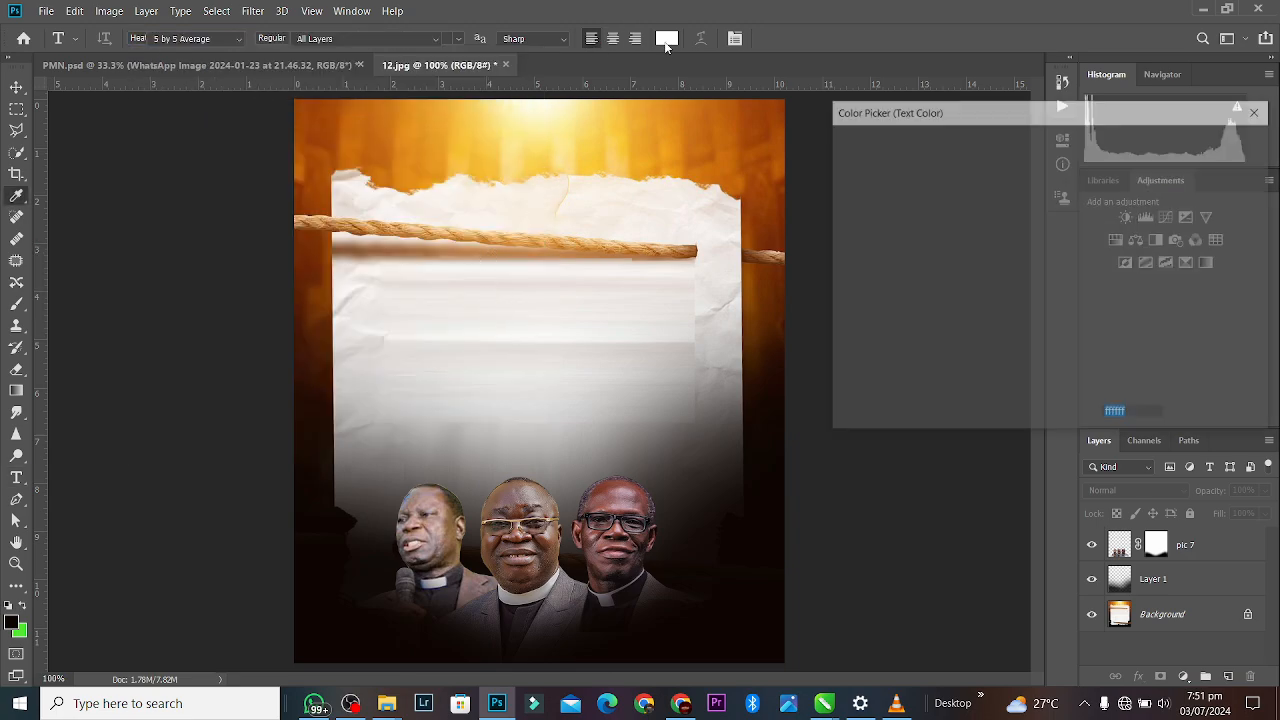
pyautogui.click(778, 230)
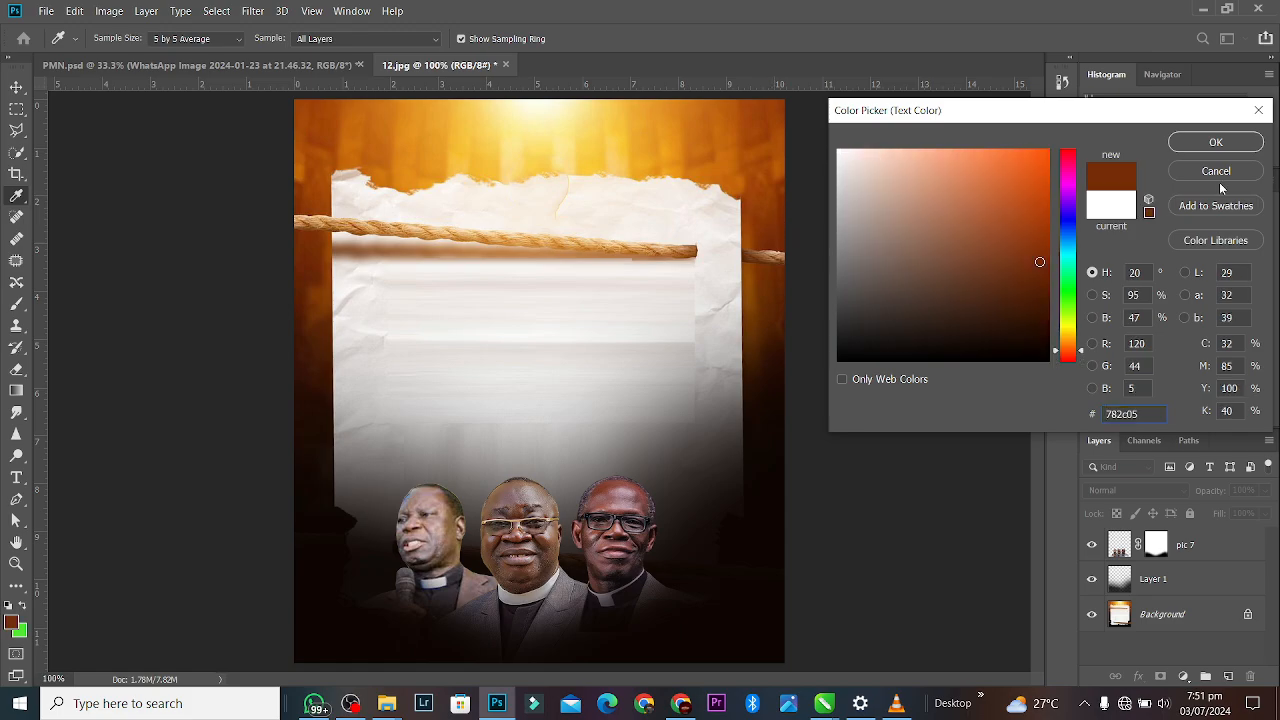
pyautogui.click(1216, 143)
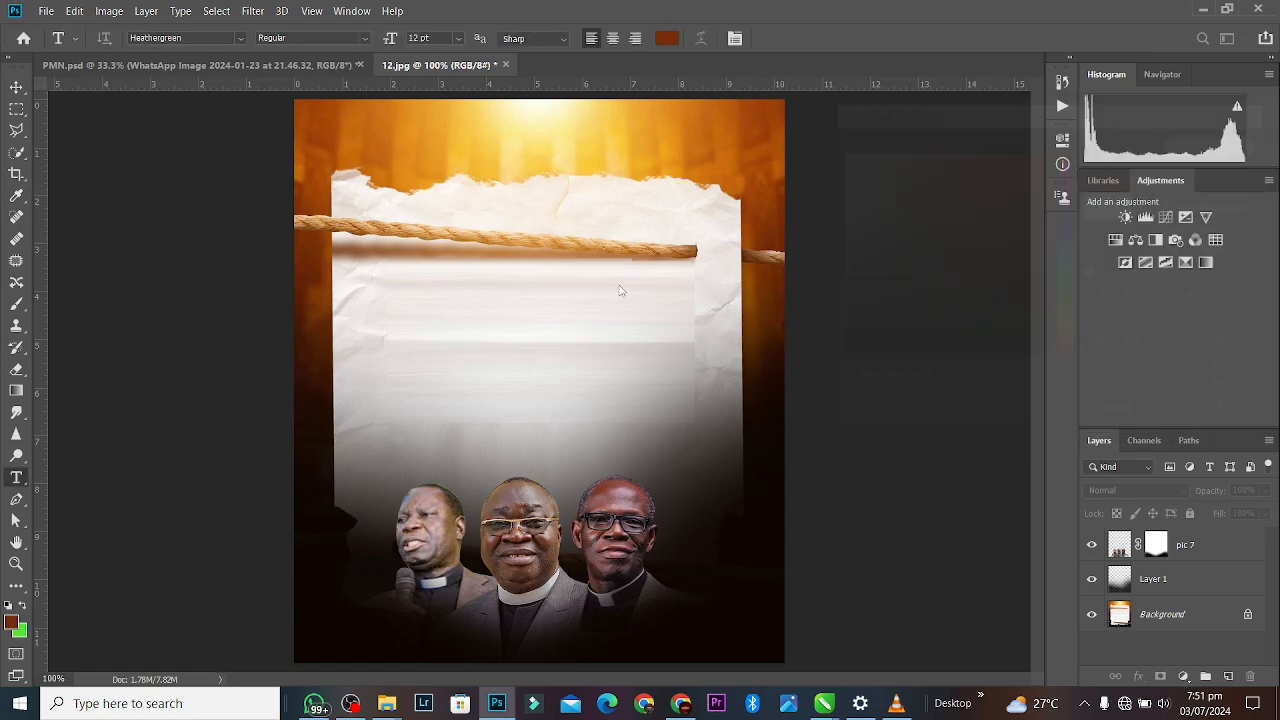
# Add the title text "Prophetic" on the torn paper and enlarge it to about 120 pt.
pyautogui.click(476, 320)
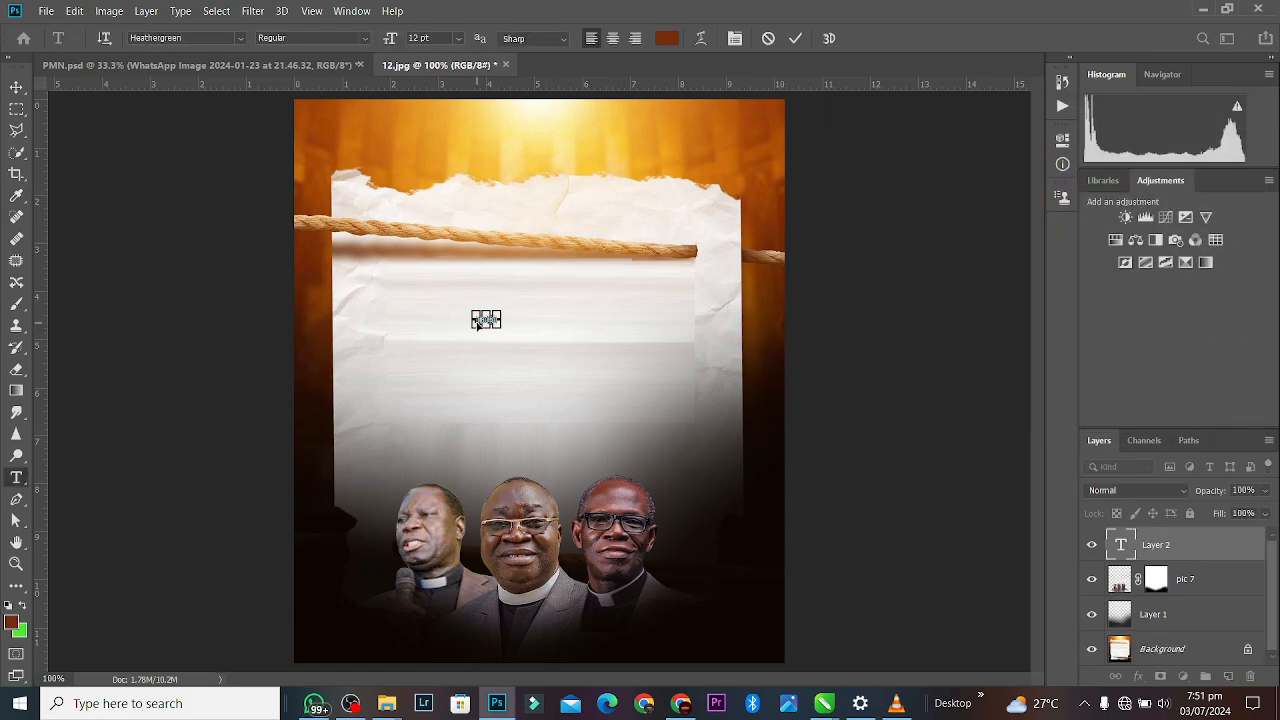
pyautogui.write('Prophetic')
pyautogui.click(795, 38)
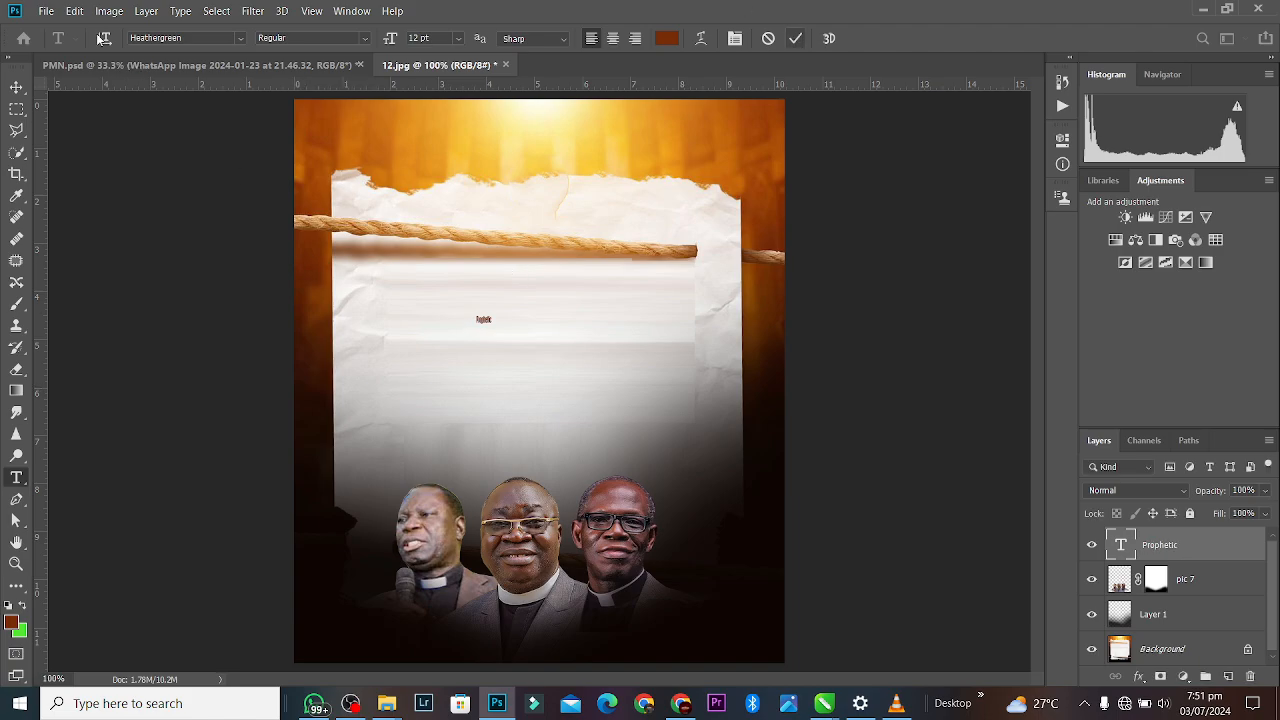
pyautogui.click(16, 87)
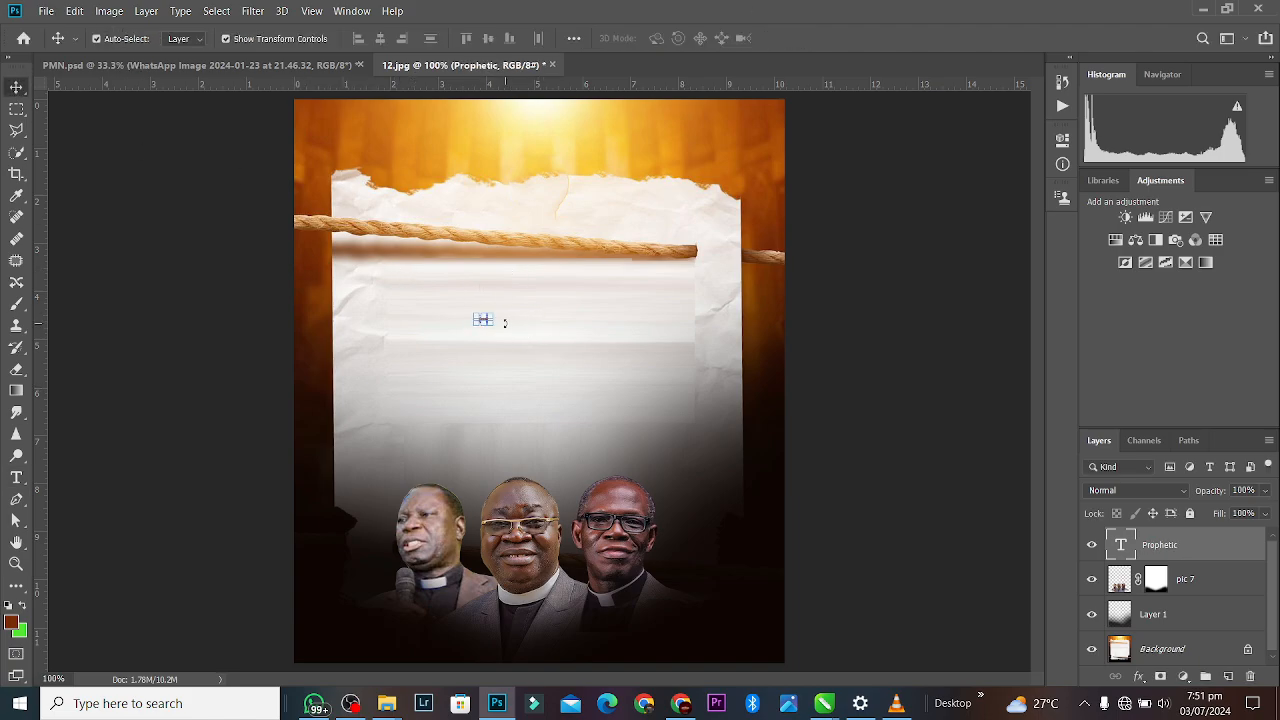
pyautogui.moveTo(493, 321); pyautogui.dragTo(608, 334)
pyautogui.click(800, 39)
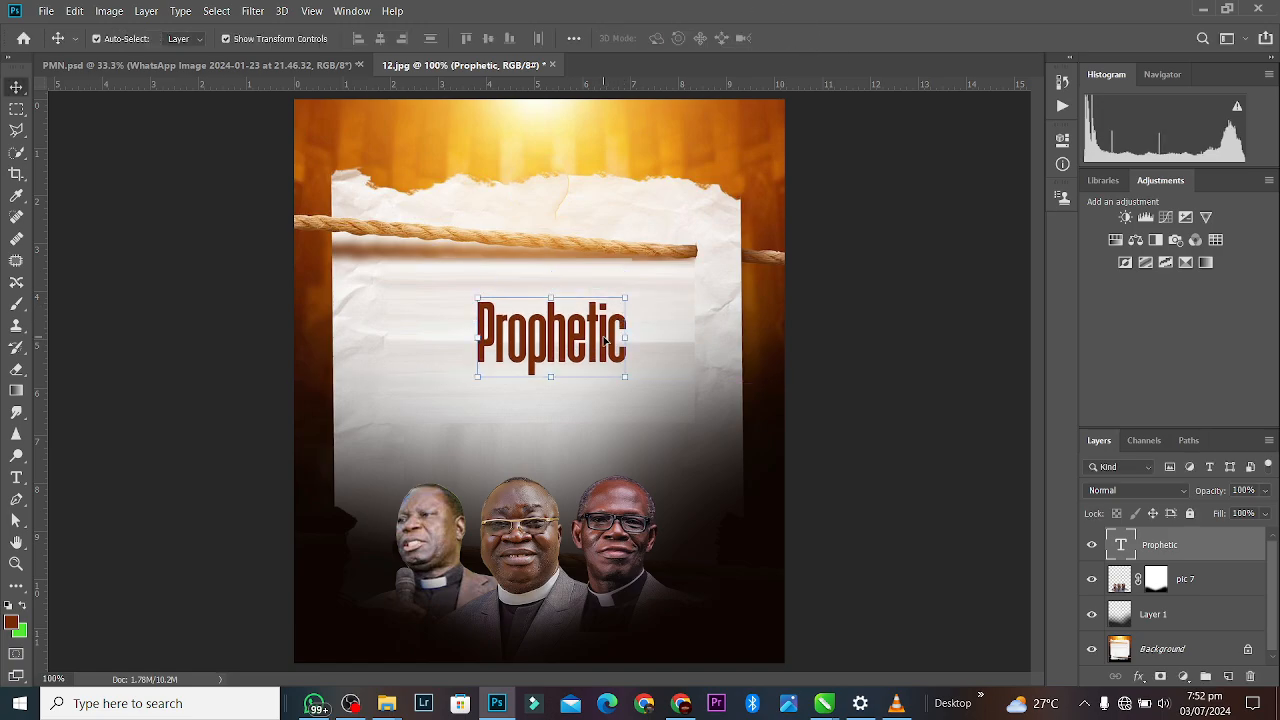
# Insert "PROPHETIC" in capitals on its own line above the existing word in the title text.
pyautogui.doubleClick(604, 340)
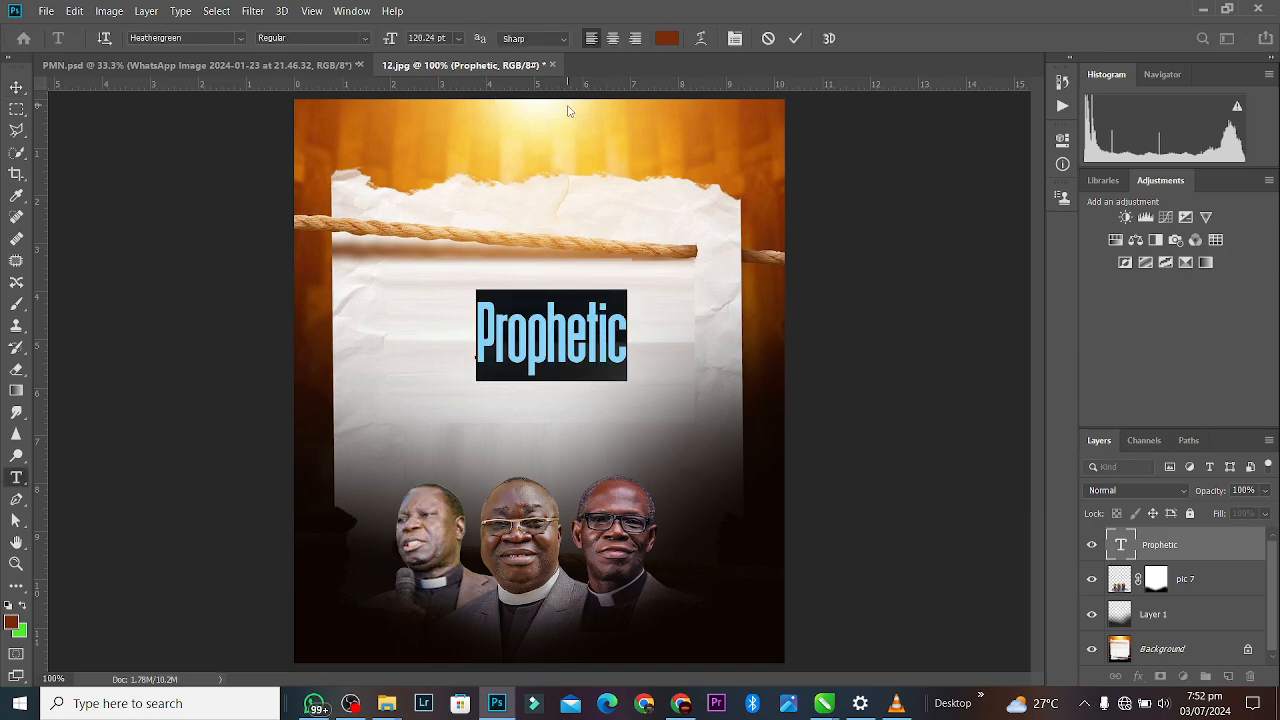
pyautogui.click(481, 310)
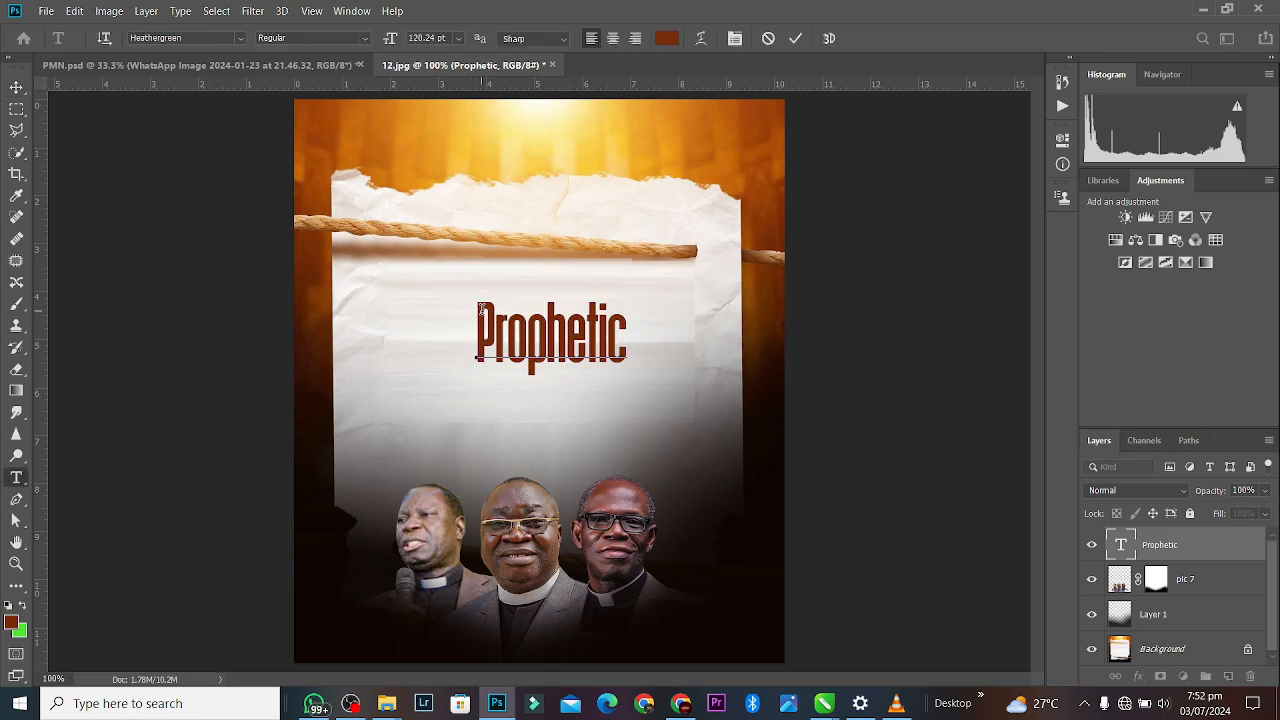
pyautogui.write('PRO')
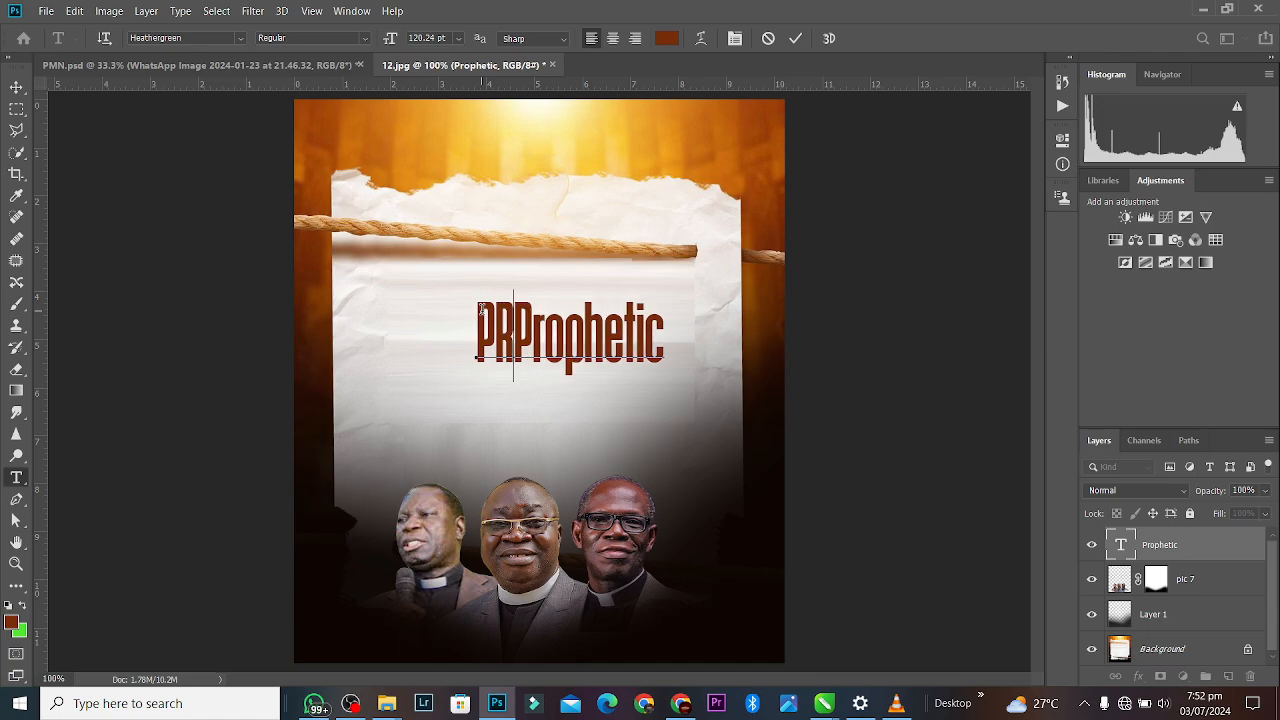
pyautogui.write('P')
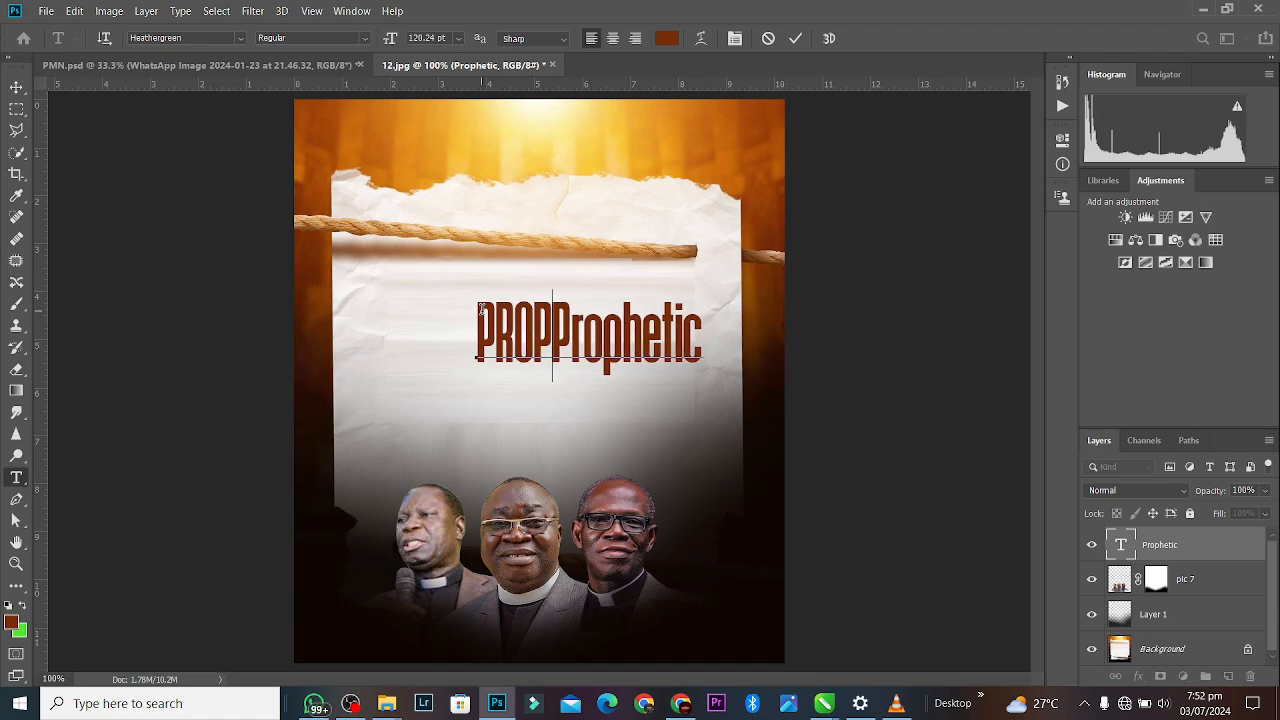
pyautogui.write('HE')
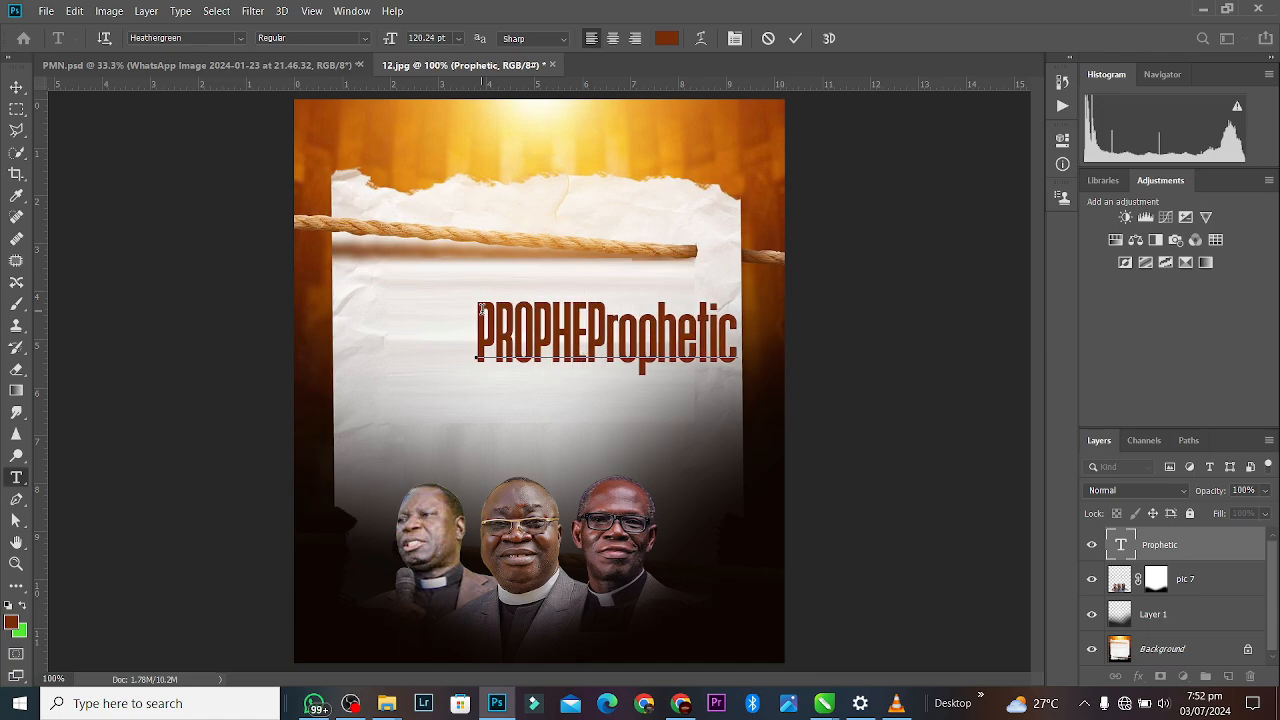
pyautogui.write('TIC')
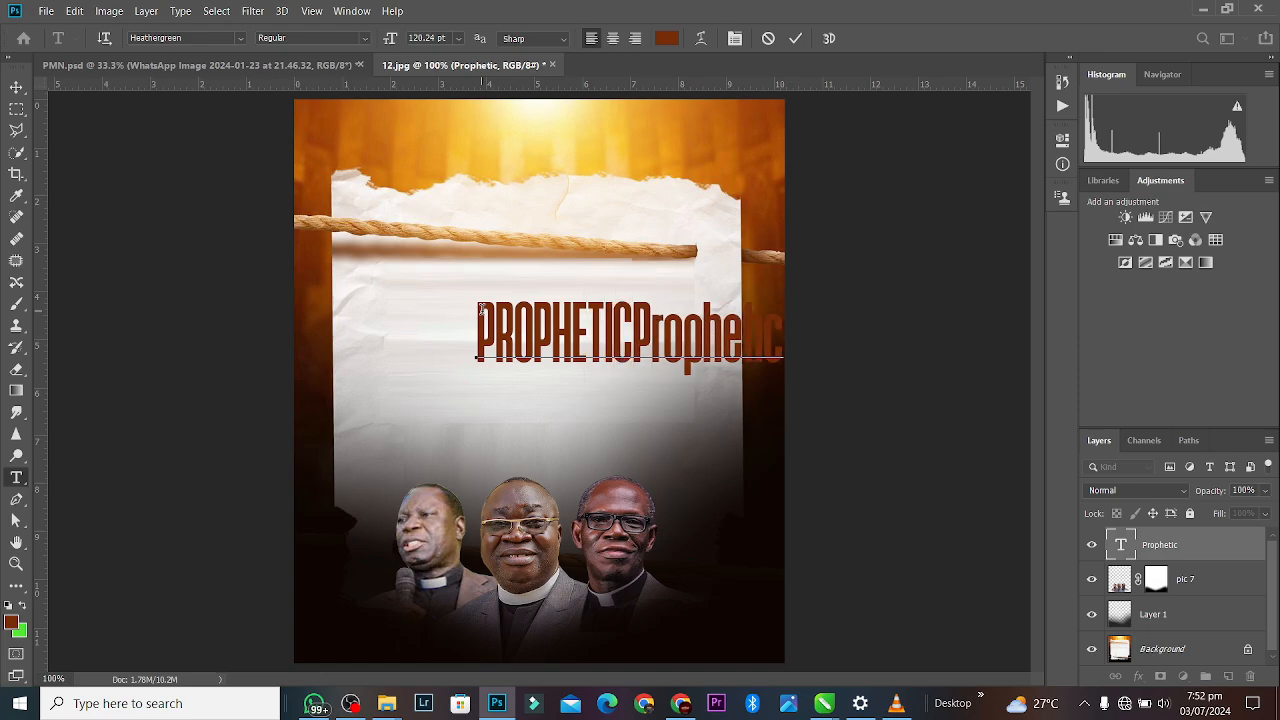
pyautogui.press('Return')
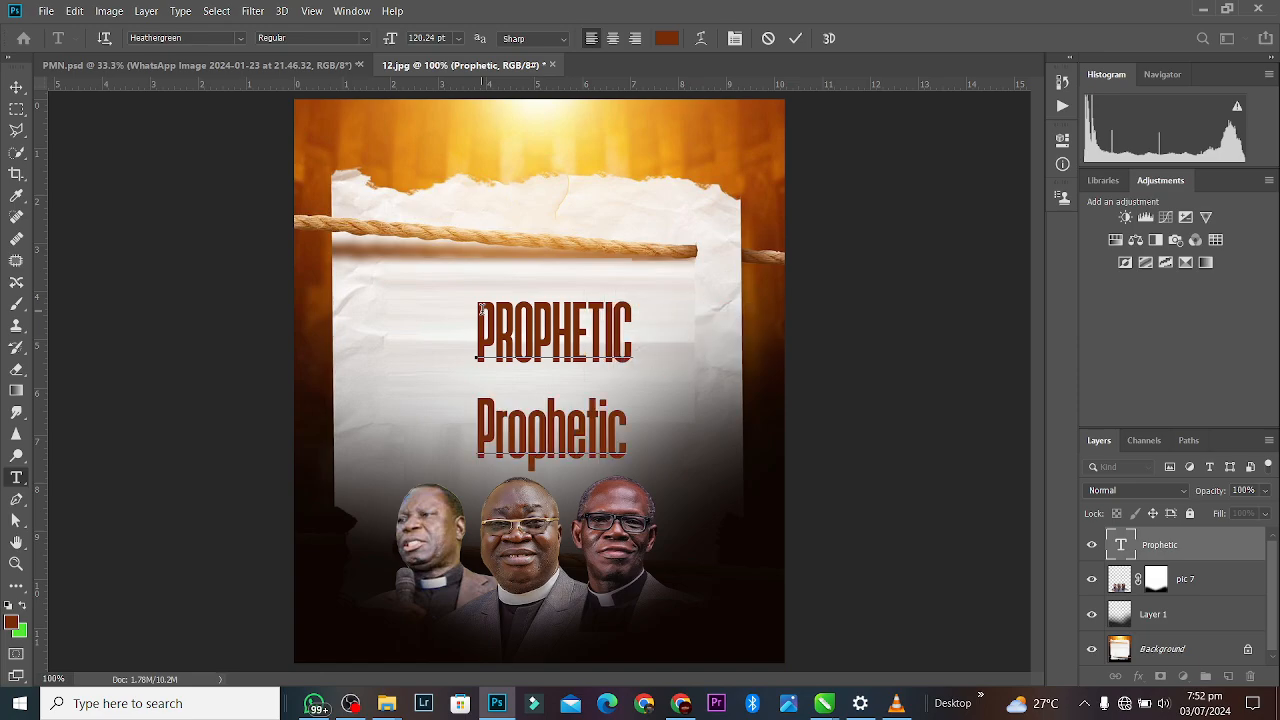
# Enter "COMBINE" as the second title line, checking the wording in WhatsApp, and add a line break after it.
pyautogui.hotkey('alt', 'Tab')
pyautogui.hotkey('alt', 'Tab')
pyautogui.write('C')
pyautogui.write('OM')
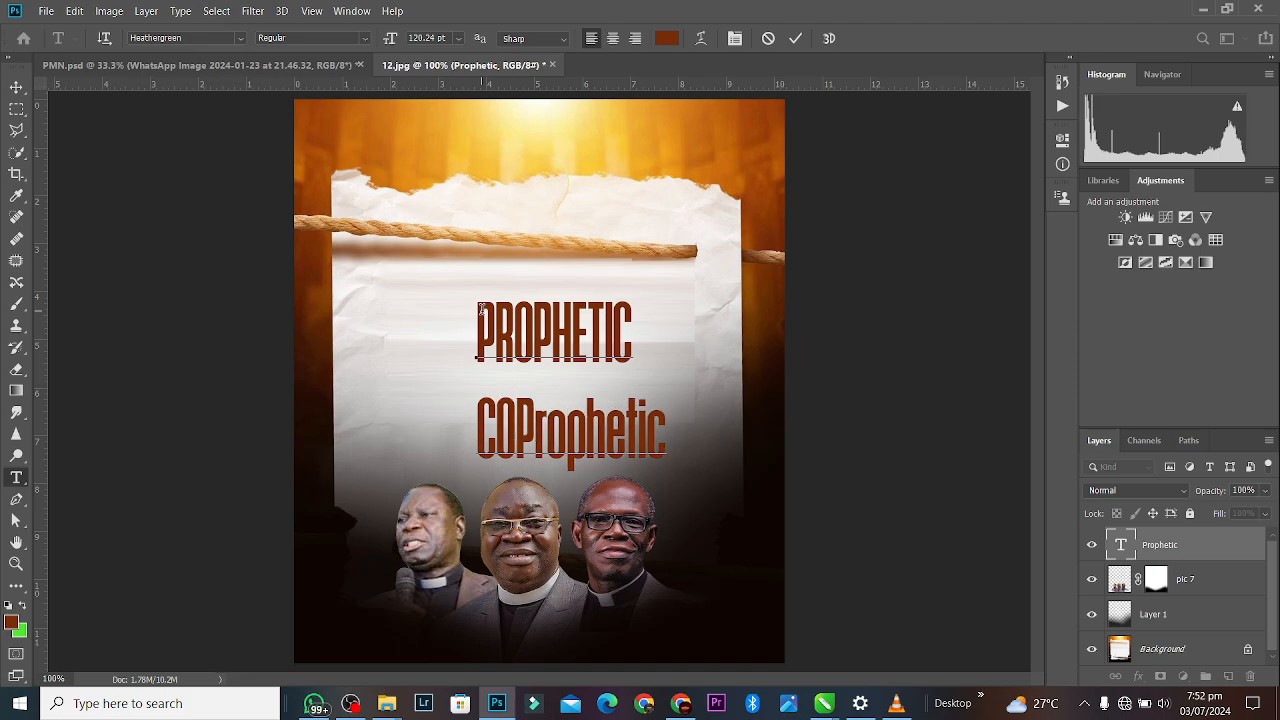
pyautogui.hotkey('alt', 'Tab')
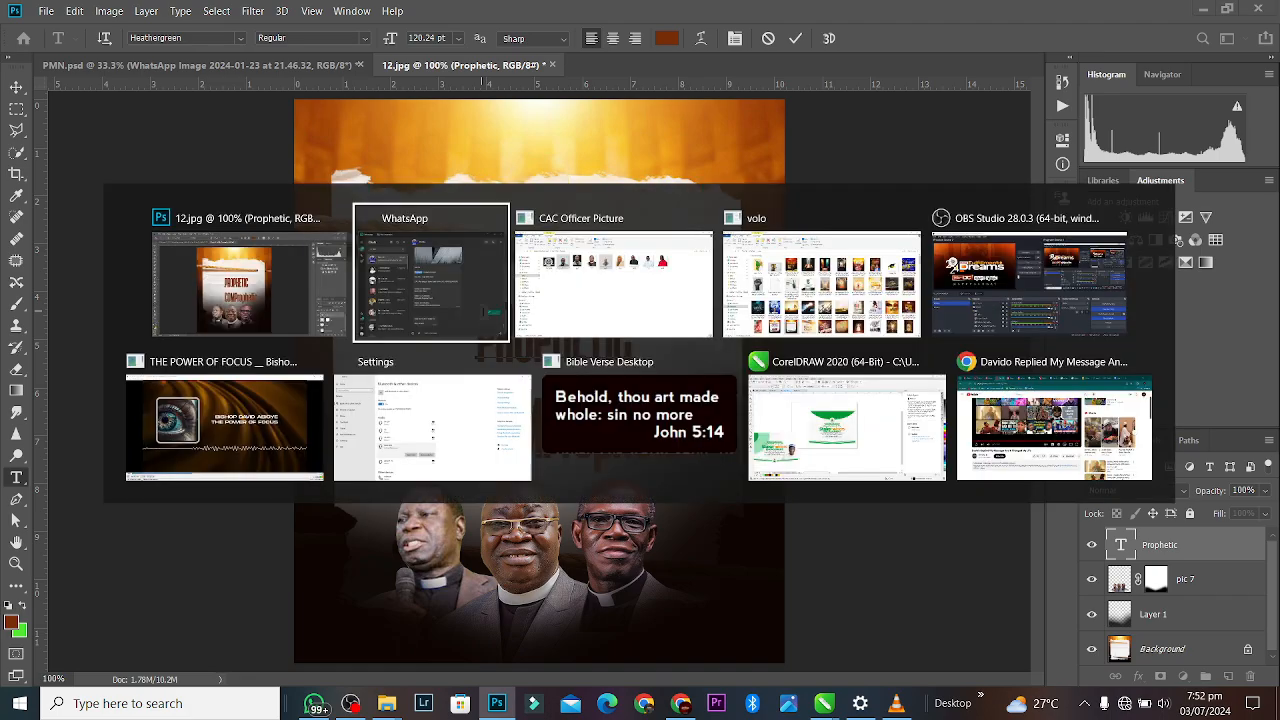
pyautogui.hotkey('alt', 'Tab')
pyautogui.write('B')
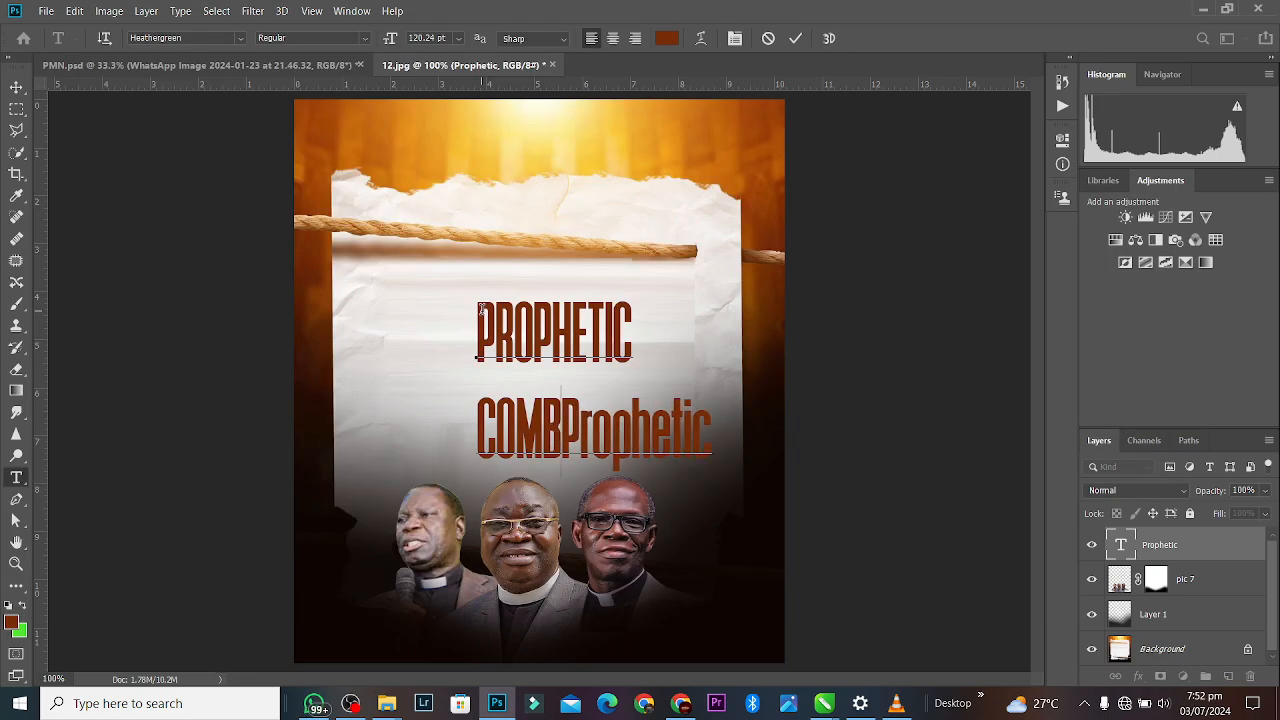
pyautogui.write('INE')
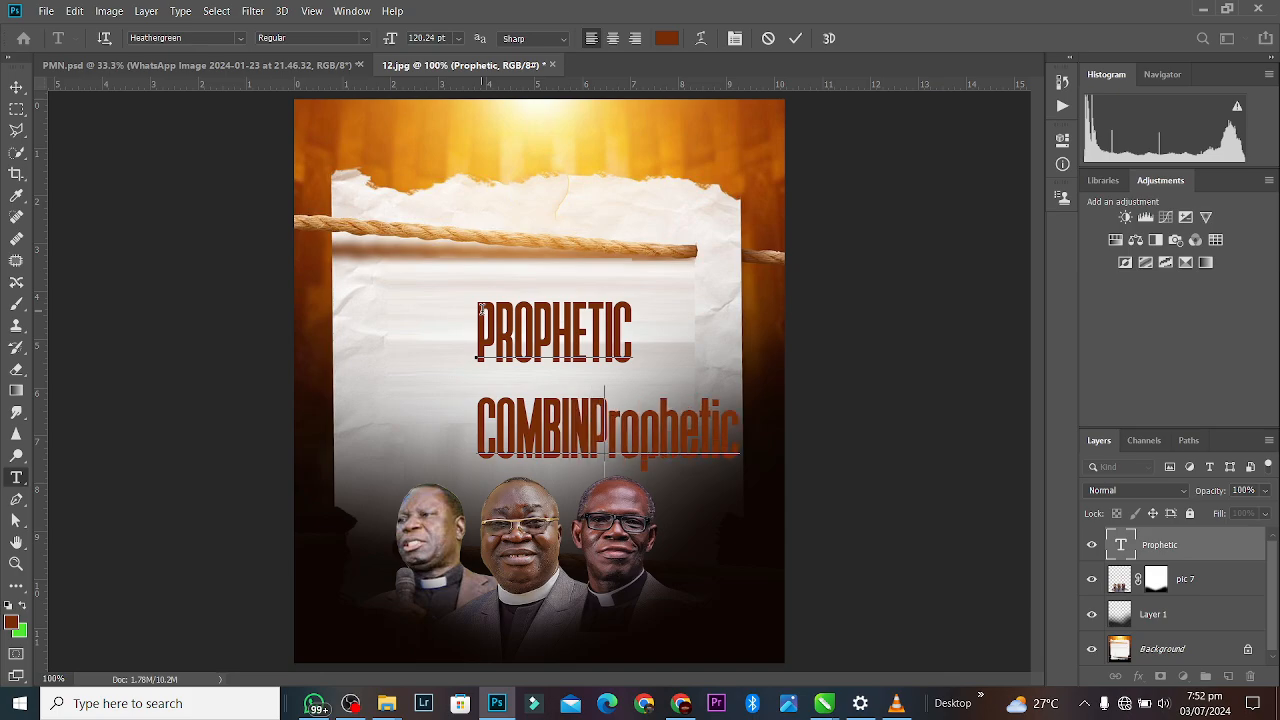
pyautogui.press('Return')
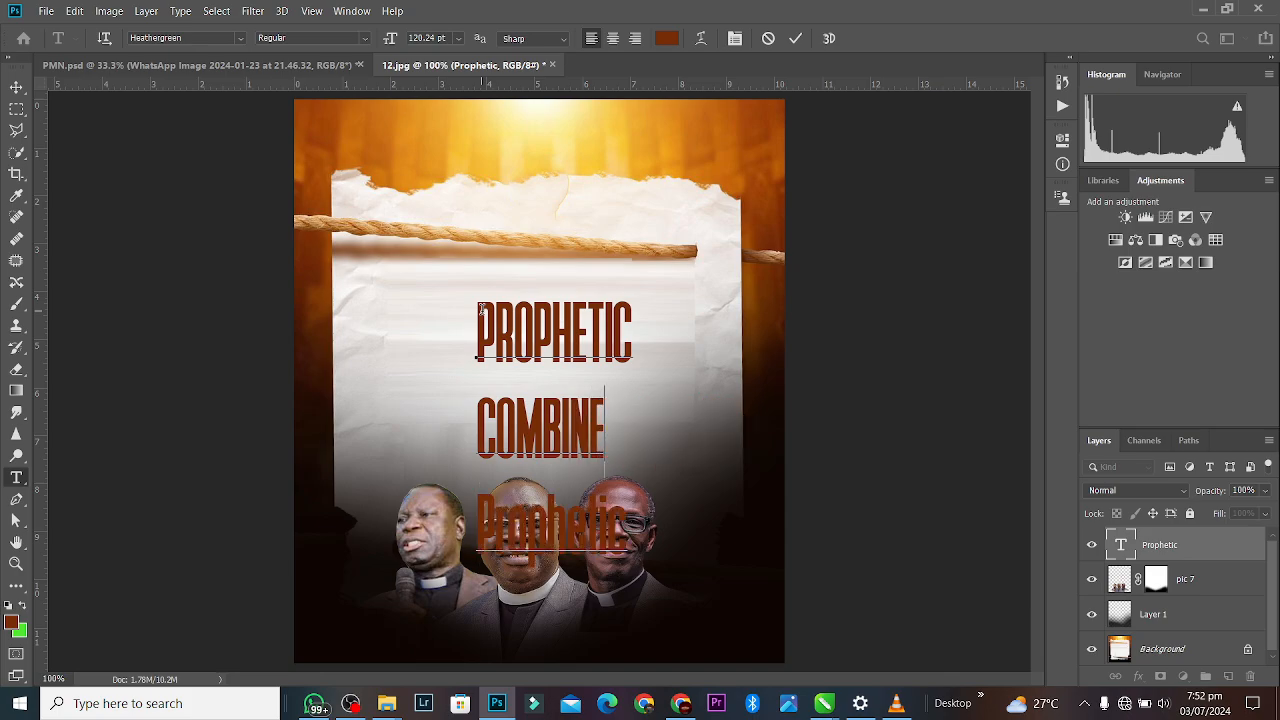
# Remove the line break after "COMBINE" and retype the end of the word in the second title line.
pyautogui.press('BackSpace')
pyautogui.press('BackSpace')
pyautogui.press('BackSpace')
pyautogui.press('BackSpace')
pyautogui.press('BackSpace')
pyautogui.press('BackSpace')
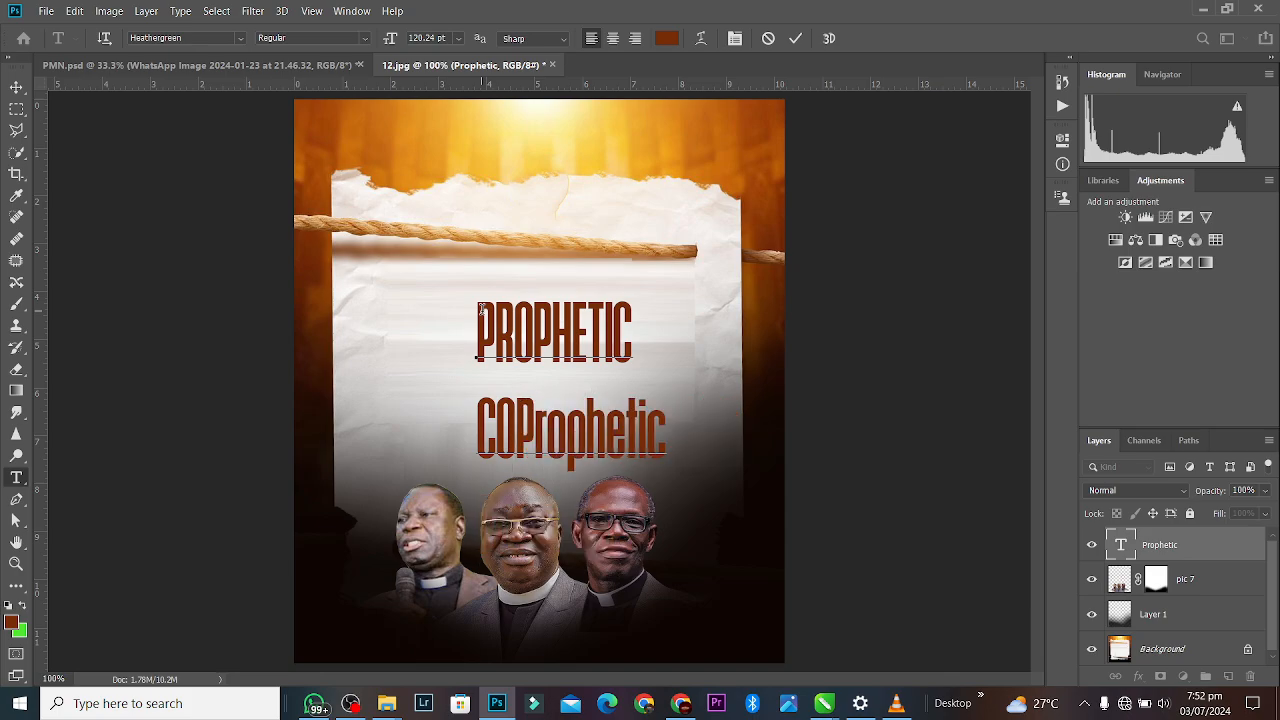
pyautogui.hotkey('ctrl', 'z')
pyautogui.hotkey('ctrl', 'z')
pyautogui.write('M')
pyautogui.write('BINE')
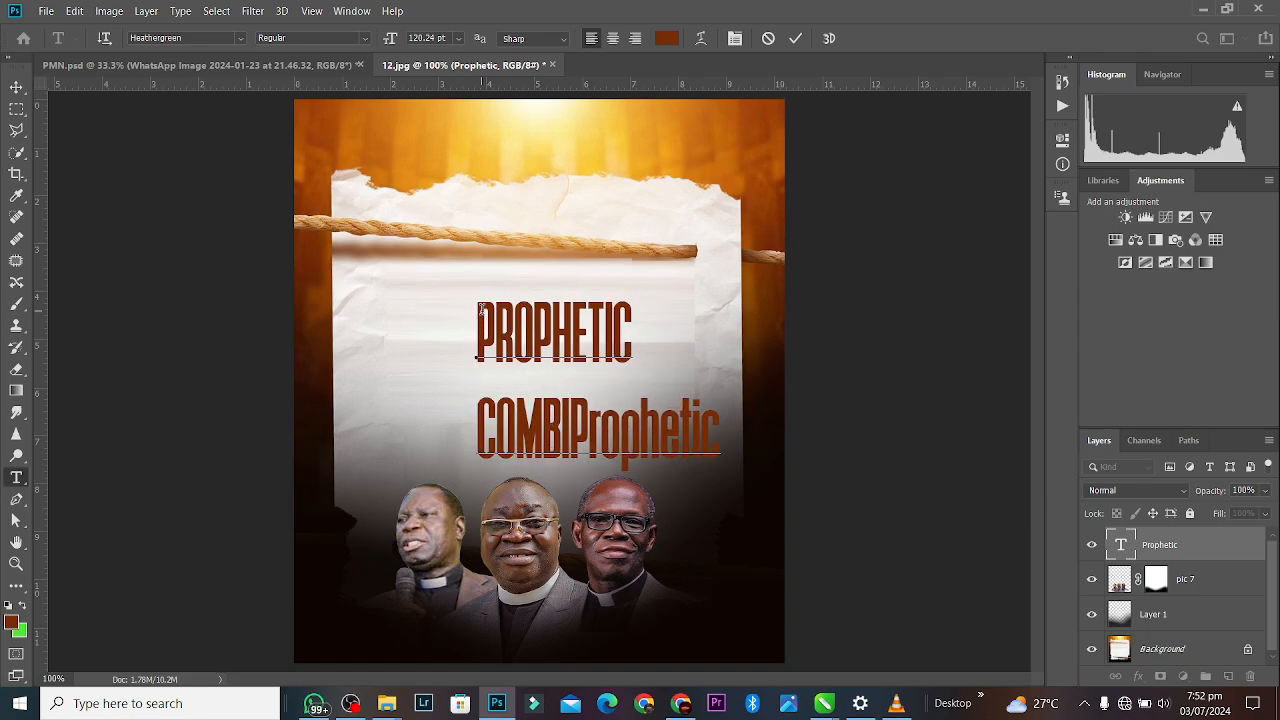
# Check the title wording in WhatsApp and delete the leftover "Prophetic" after "COMBINE".
pyautogui.hotkey('alt', 'Tab')
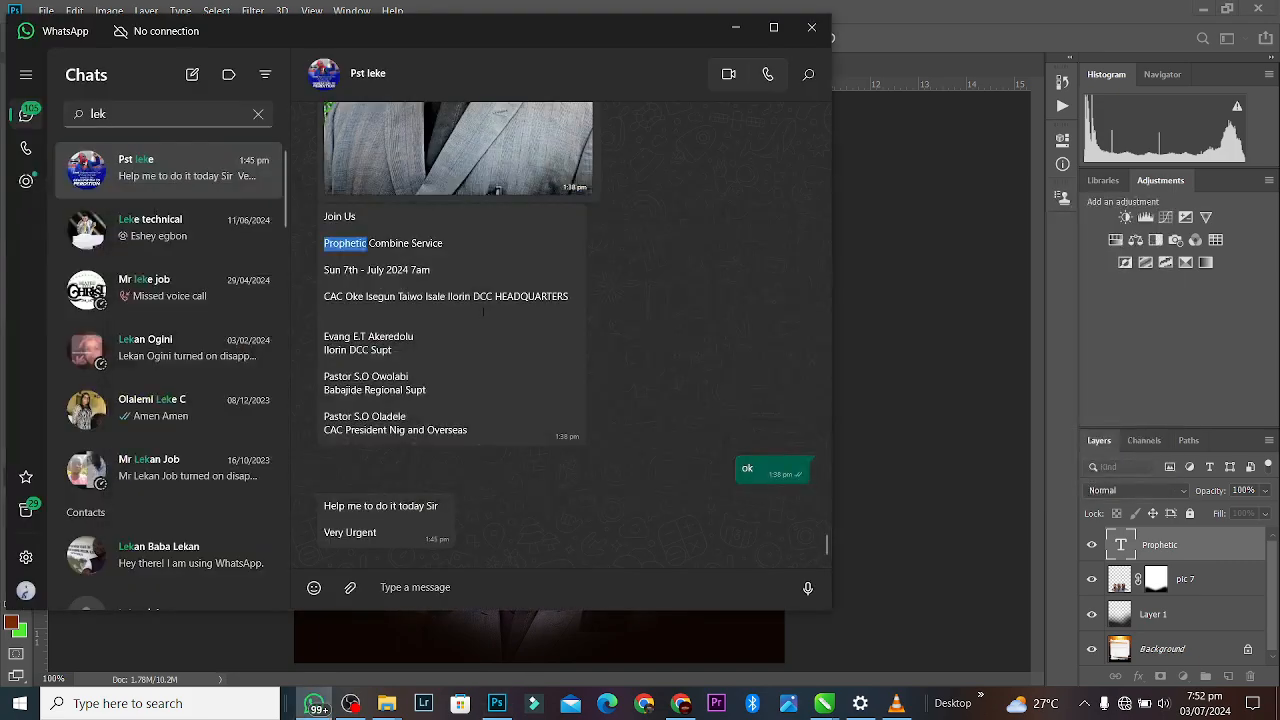
pyautogui.hotkey('alt', 'Tab')
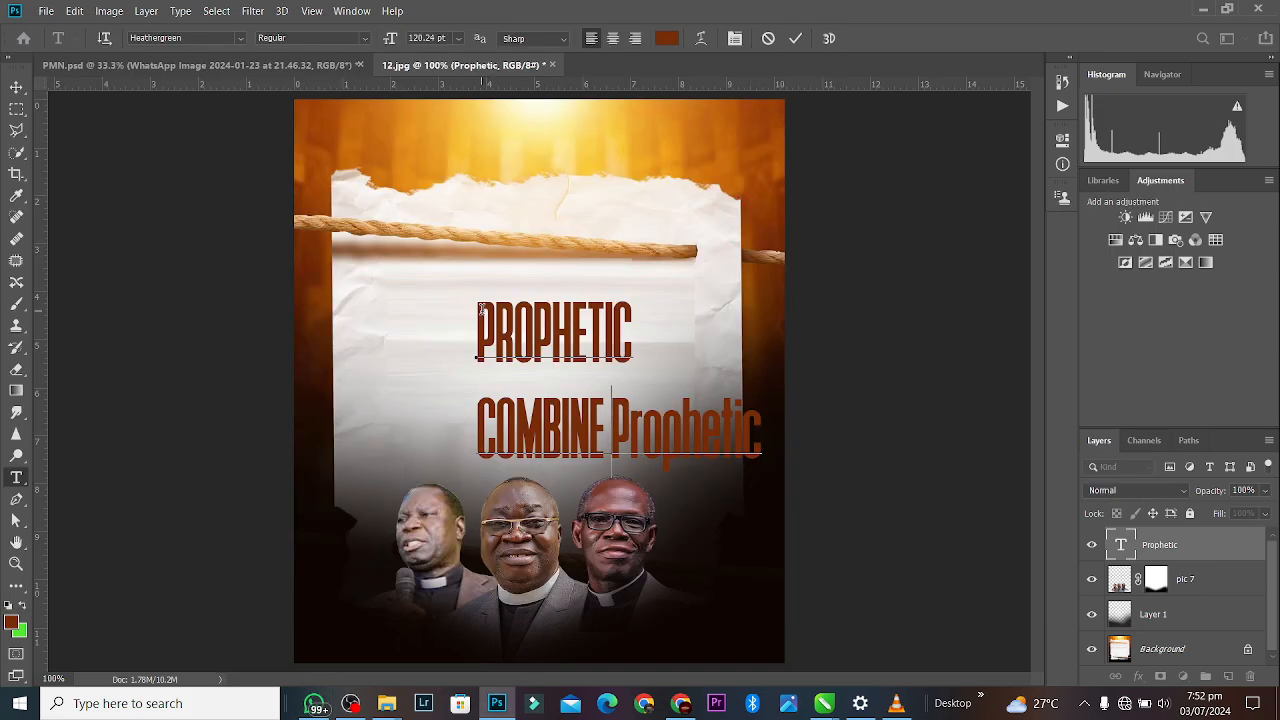
pyautogui.press('Delete')
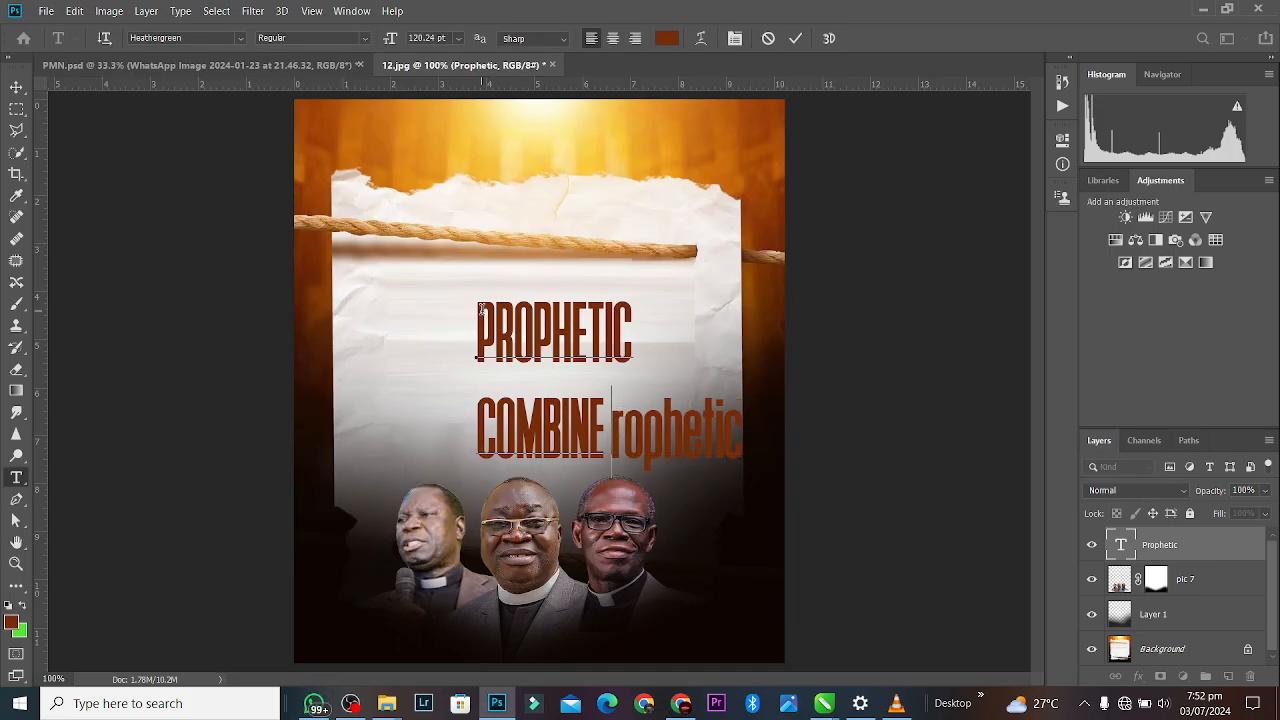
pyautogui.press('Delete')
pyautogui.press('Delete')
pyautogui.press('Delete')
pyautogui.press('Delete')
pyautogui.press('Delete')
pyautogui.press('Delete')
pyautogui.press('Delete')
pyautogui.press('Delete')
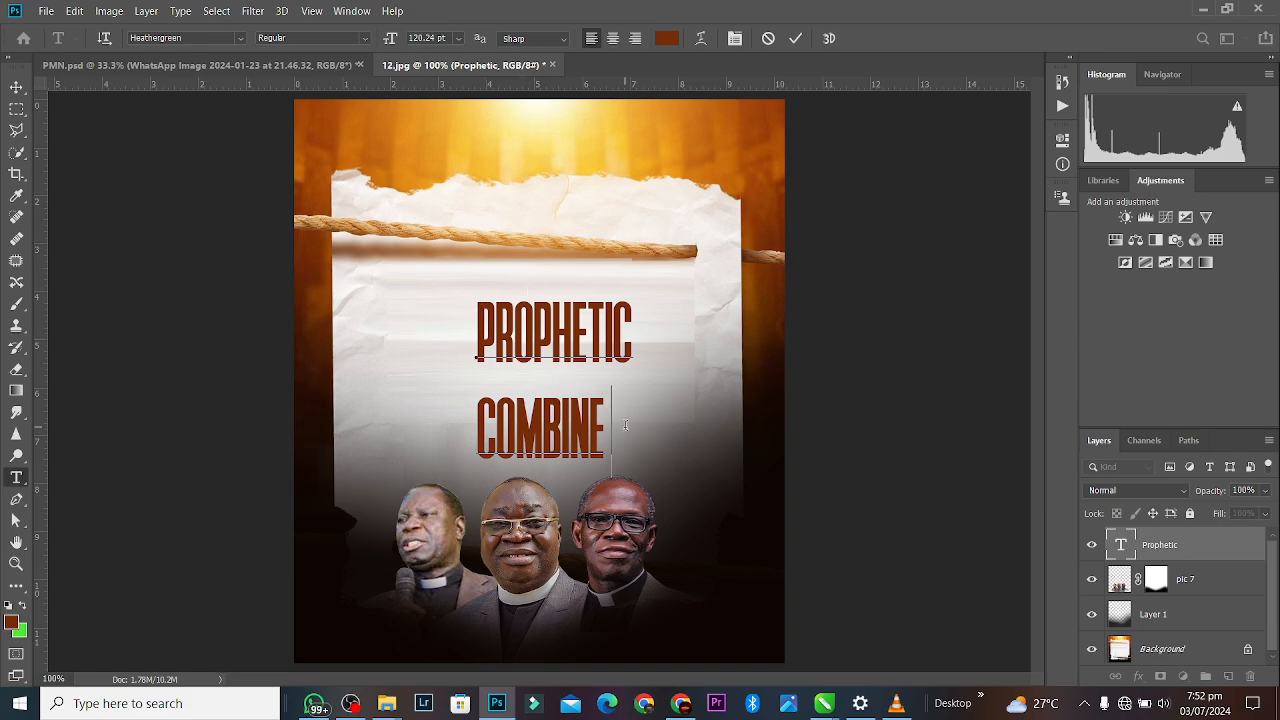
# Tighten the leading of the two title lines to 97.3 pt and shift the title block slightly up and right.
pyautogui.hotkey('ctrl', 'a')
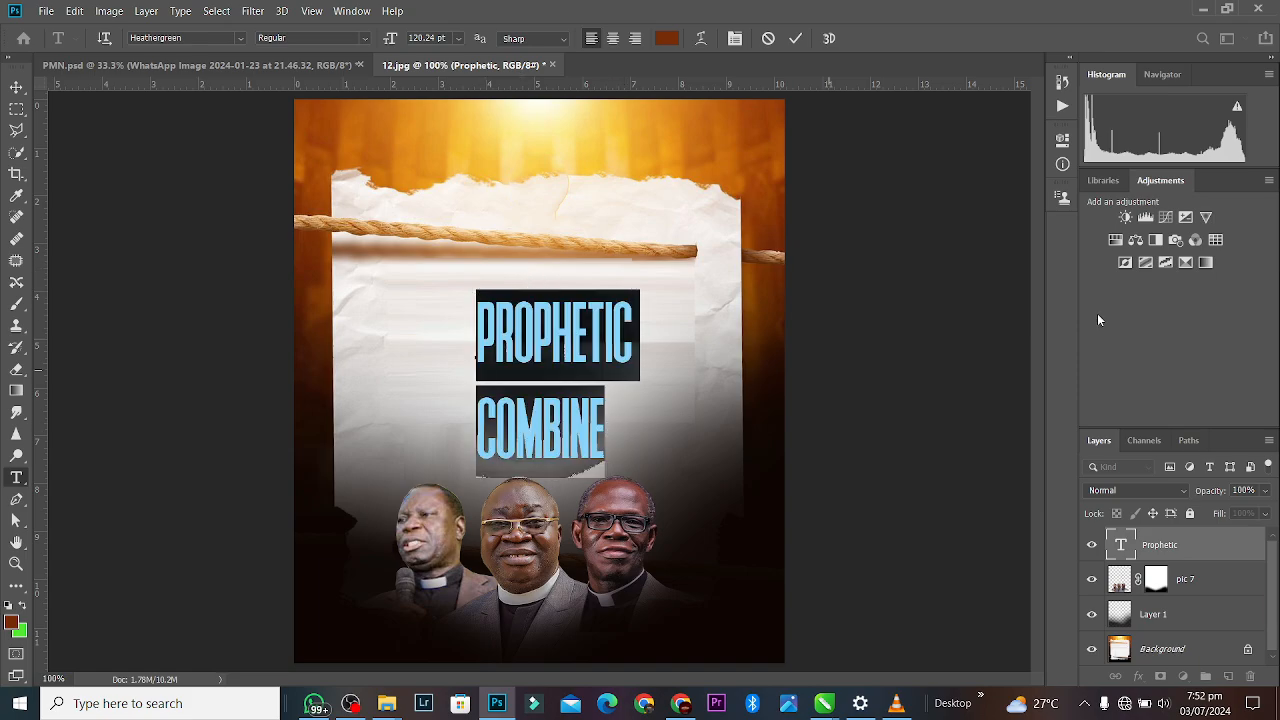
pyautogui.click(1062, 140)
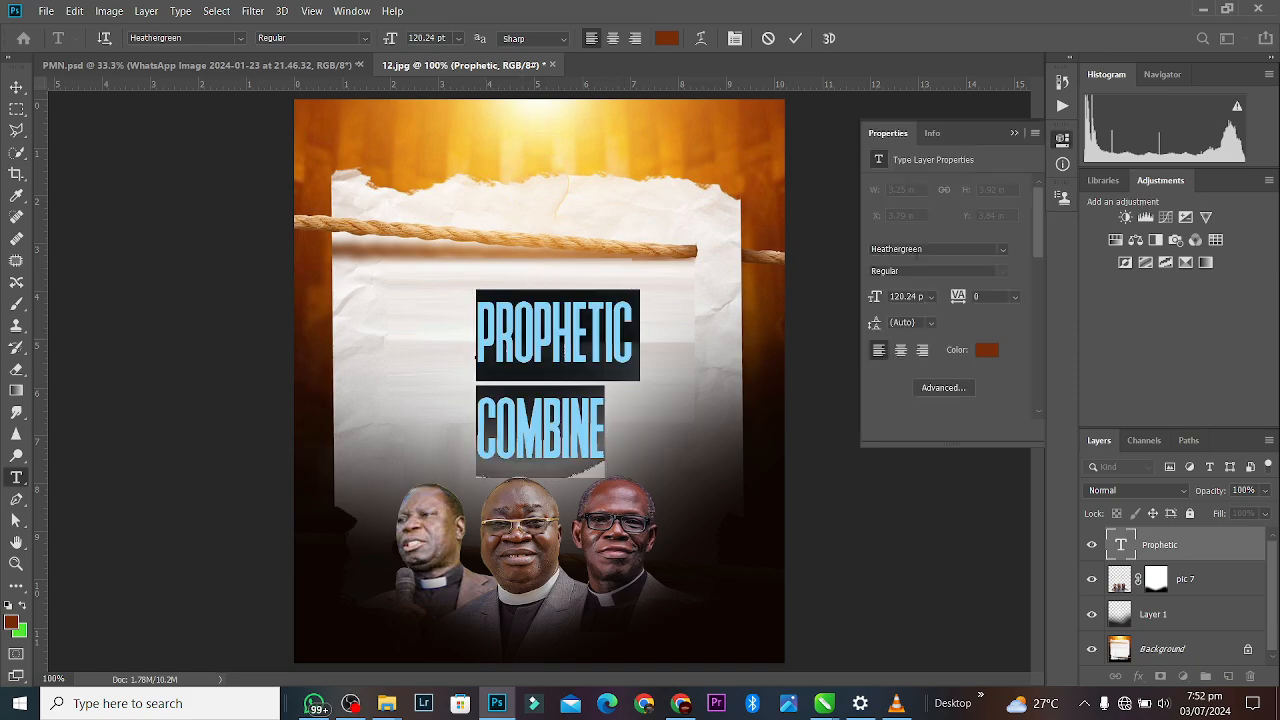
pyautogui.moveTo(874, 325); pyautogui.dragTo(831, 346)
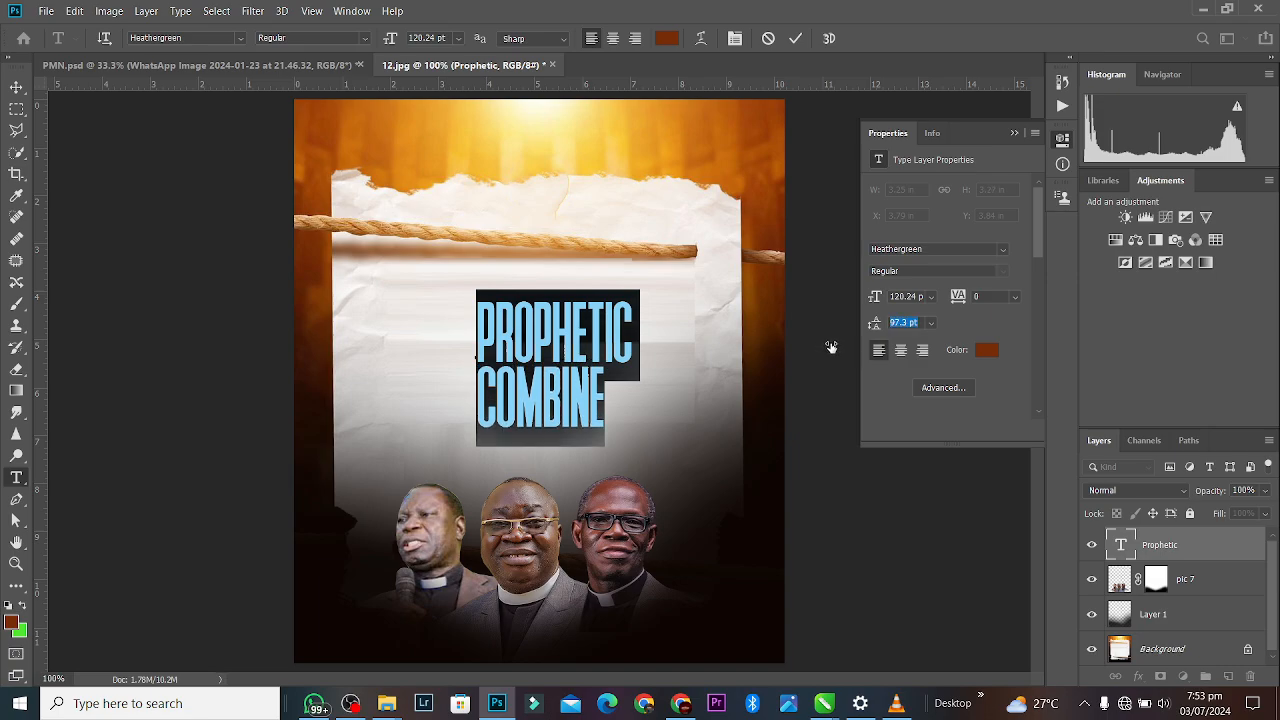
pyautogui.click(796, 38)
pyautogui.press('v')
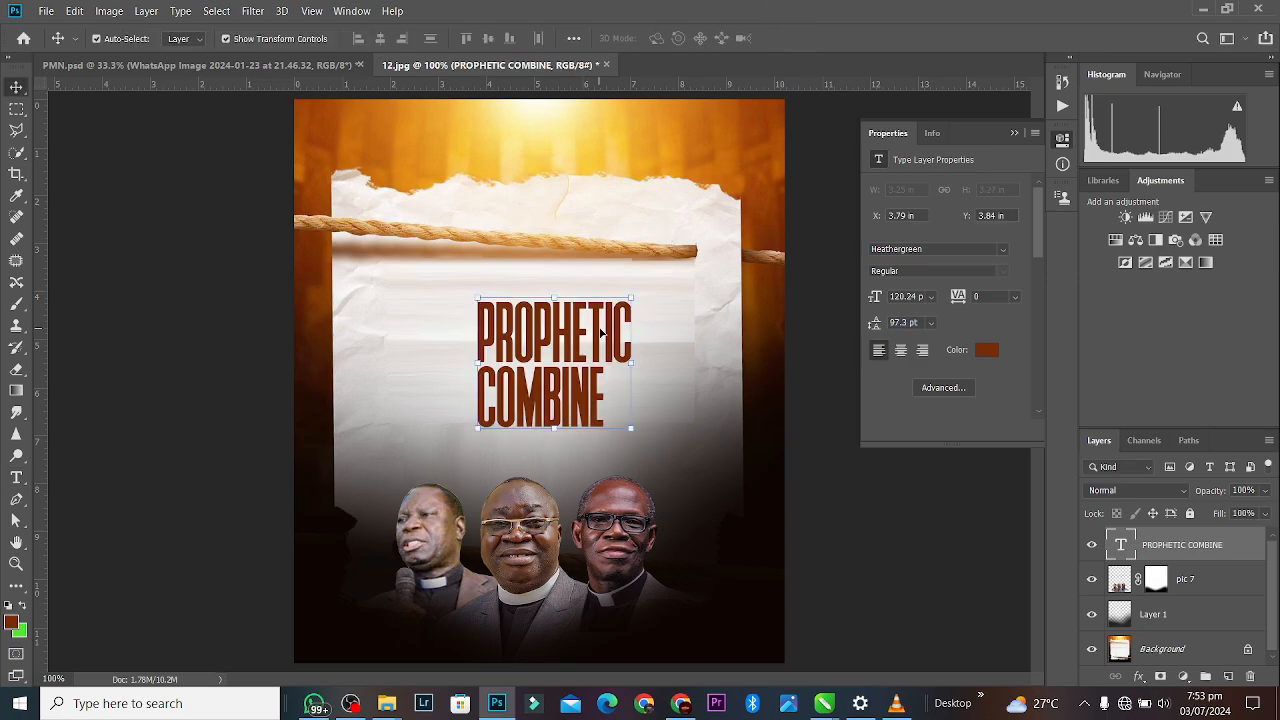
pyautogui.moveTo(604, 313); pyautogui.dragTo(617, 320)
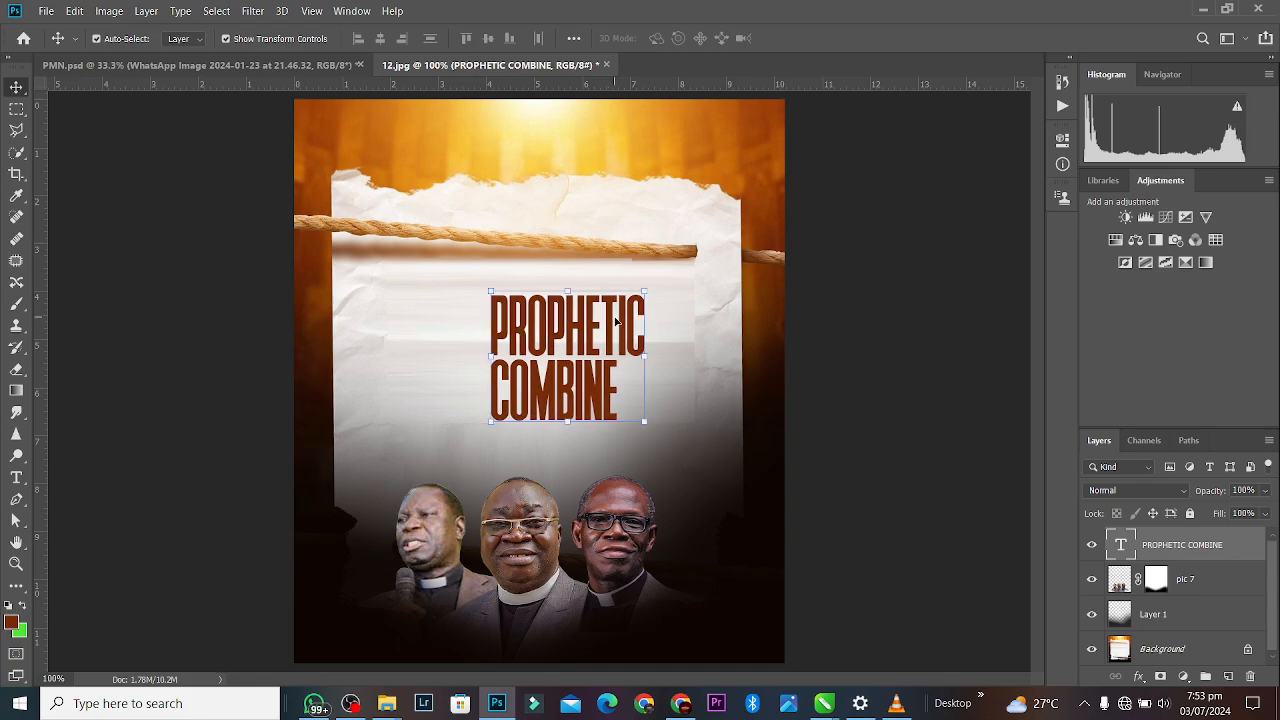
# Recolour the word "COMBINE" with the very dark brown 2c0e05 sampled from the background beside the torn paper.
pyautogui.doubleClick(614, 386)
pyautogui.click(614, 386)
pyautogui.moveTo(614, 388); pyautogui.dragTo(446, 416)
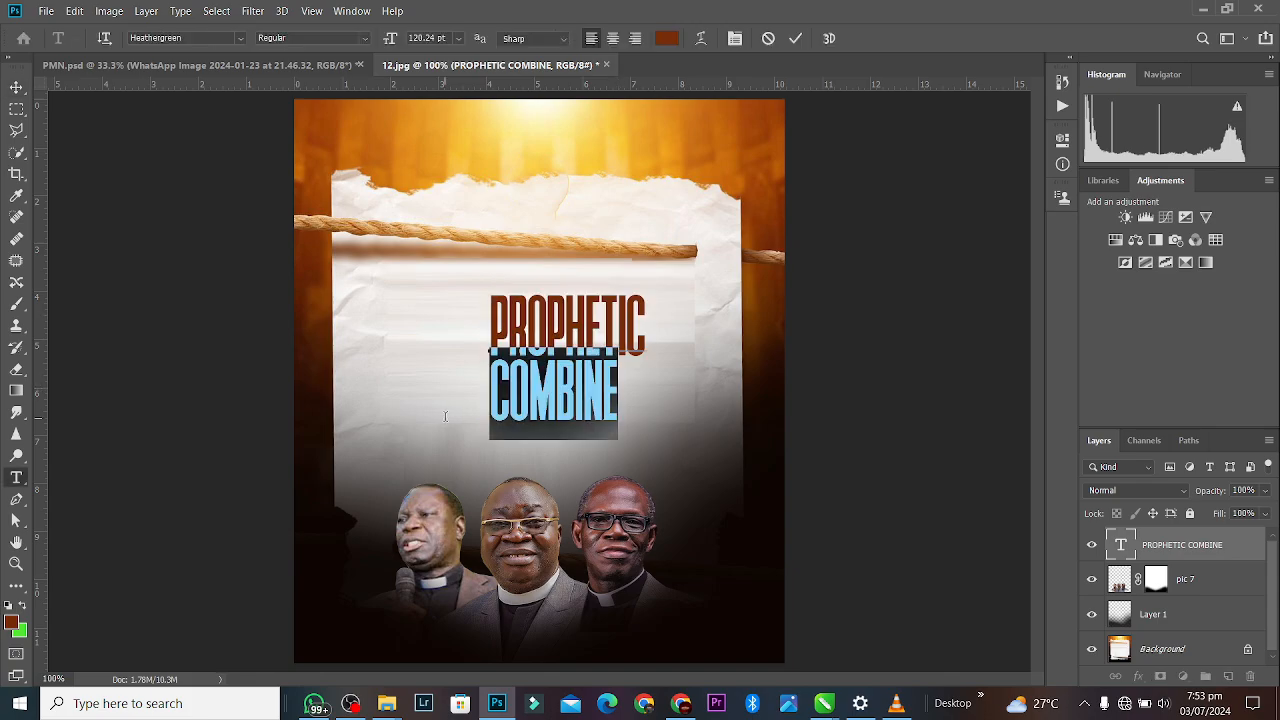
pyautogui.click(761, 409)
pyautogui.click(767, 378)
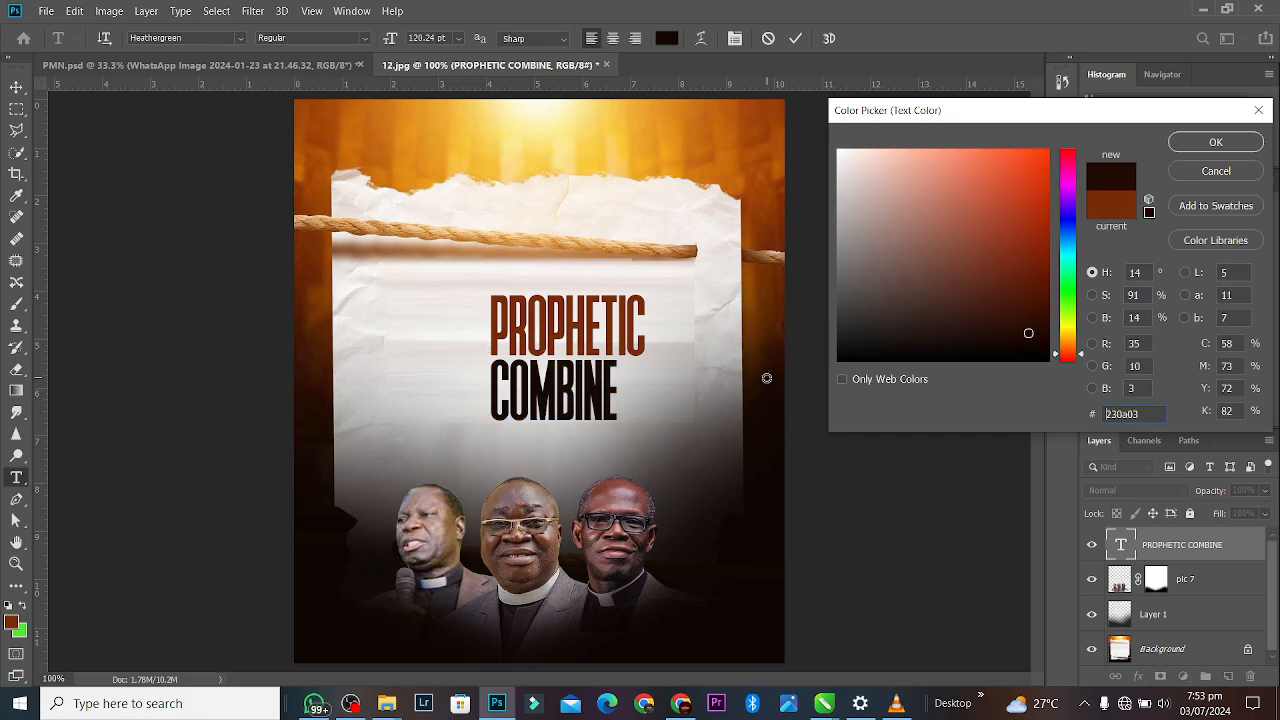
pyautogui.moveTo(767, 378); pyautogui.dragTo(780, 356)
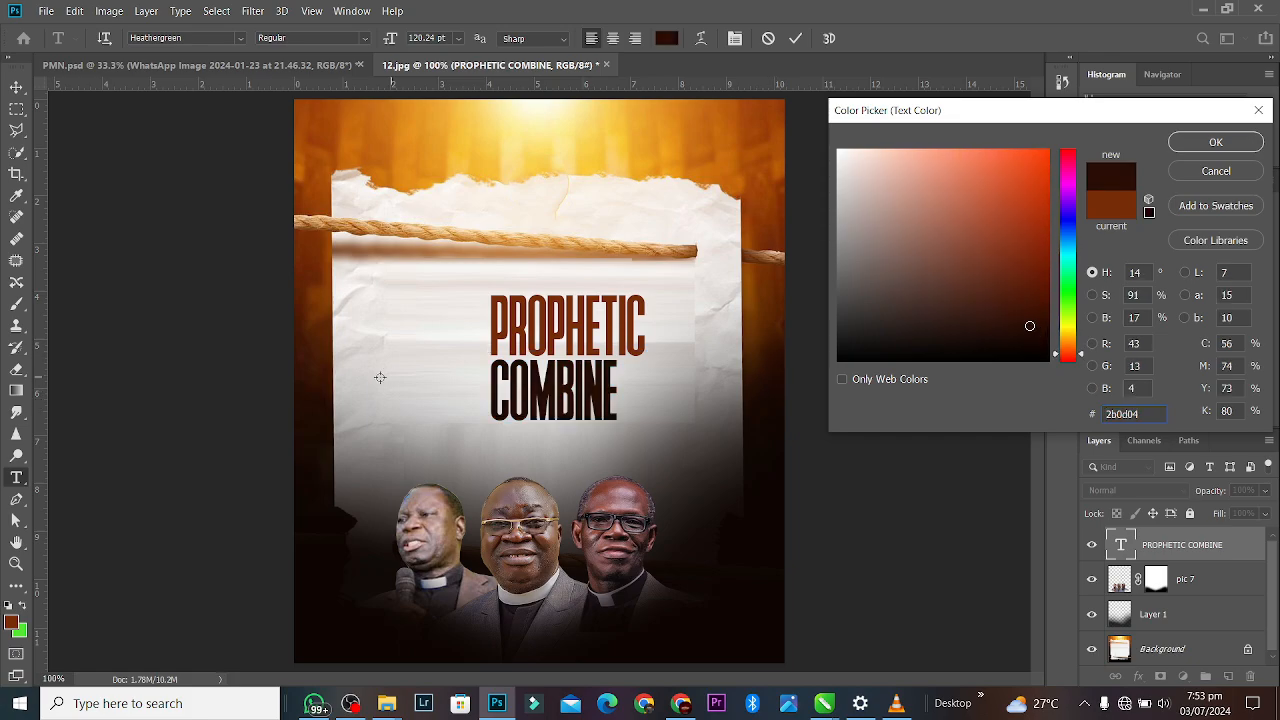
pyautogui.click(312, 349)
pyautogui.moveTo(312, 349); pyautogui.dragTo(314, 389)
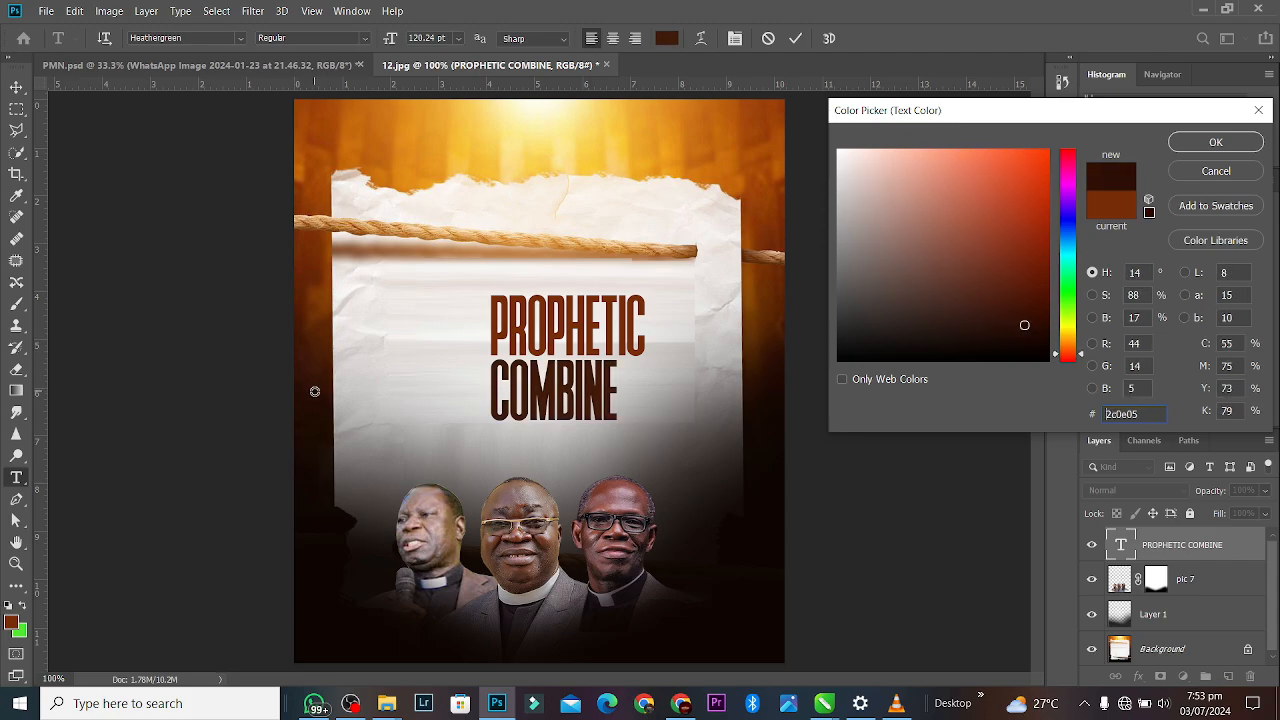
pyautogui.click(1212, 147)
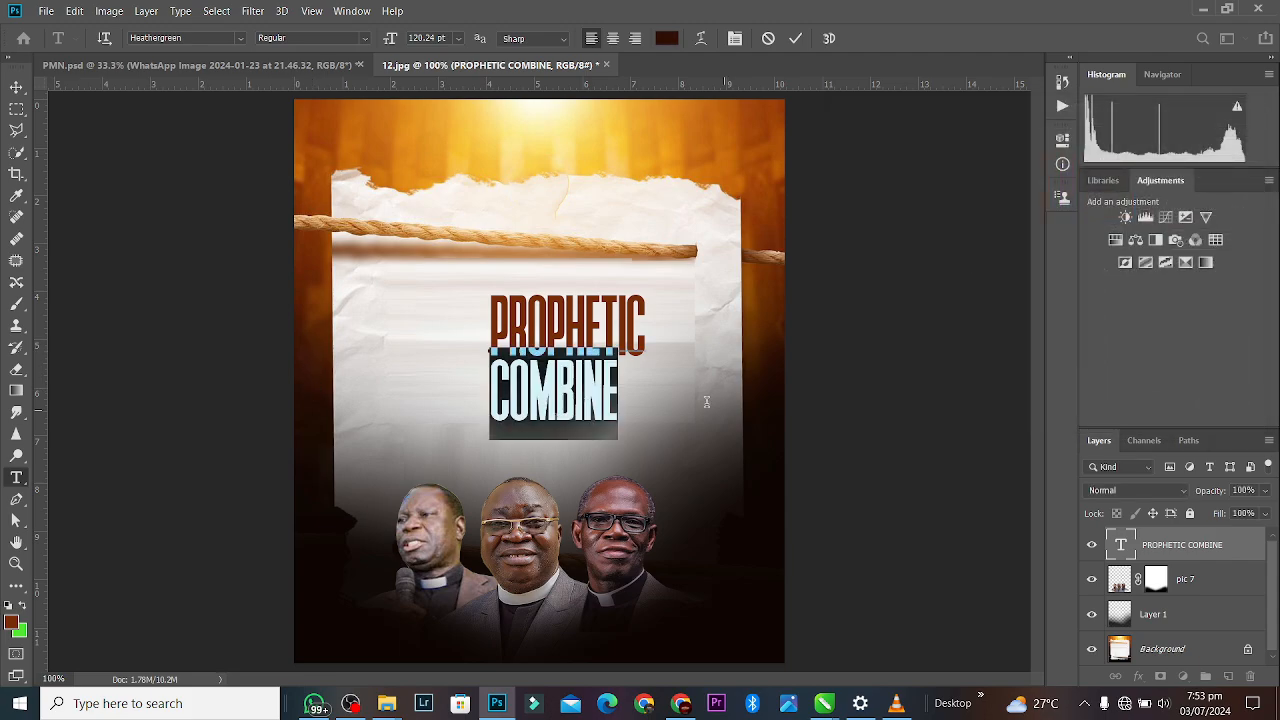
pyautogui.click(797, 38)
pyautogui.press('v')
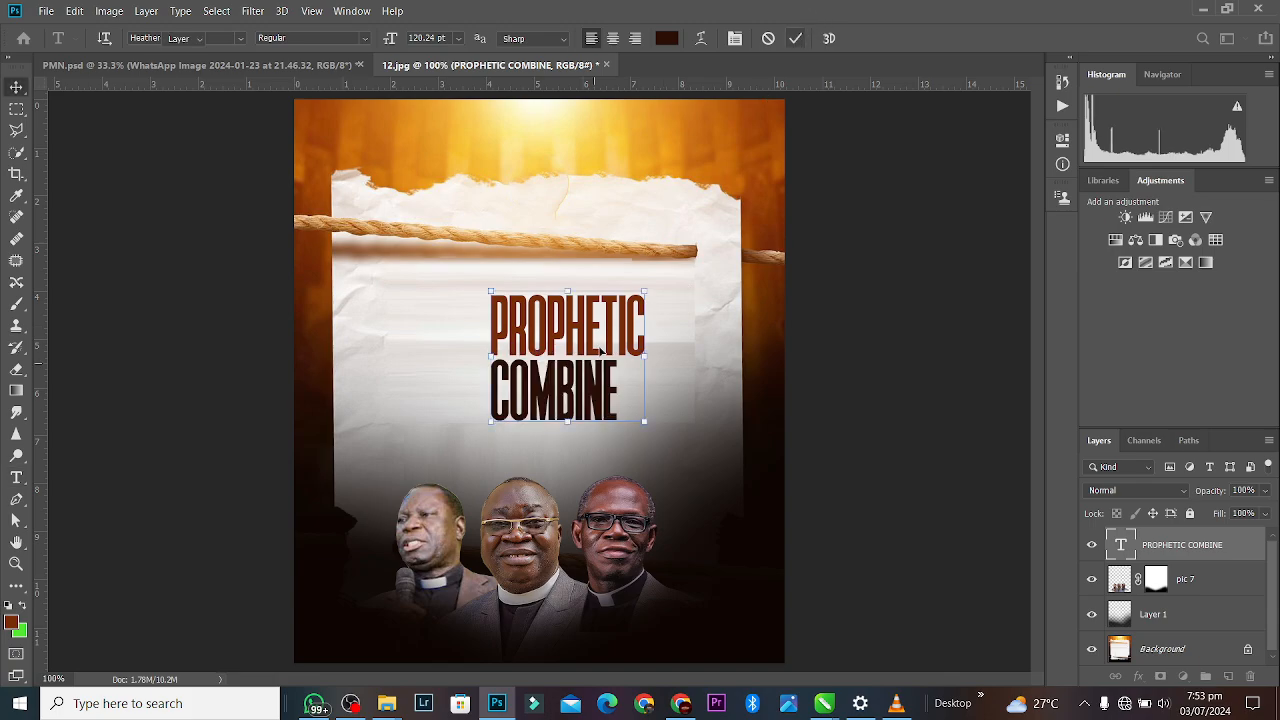
# Duplicate the title block below the original and replace the copy's text with "Service".
pyautogui.moveTo(613, 352); pyautogui.dragTo(642, 449)
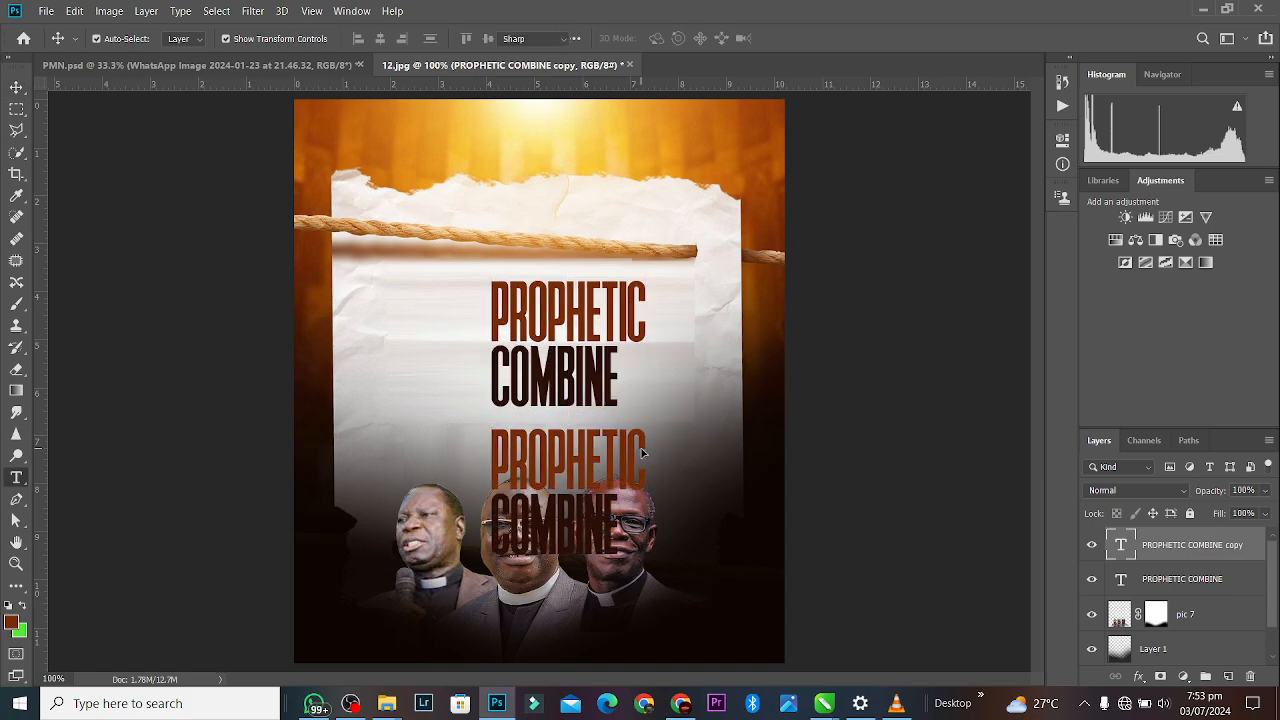
pyautogui.doubleClick(642, 447)
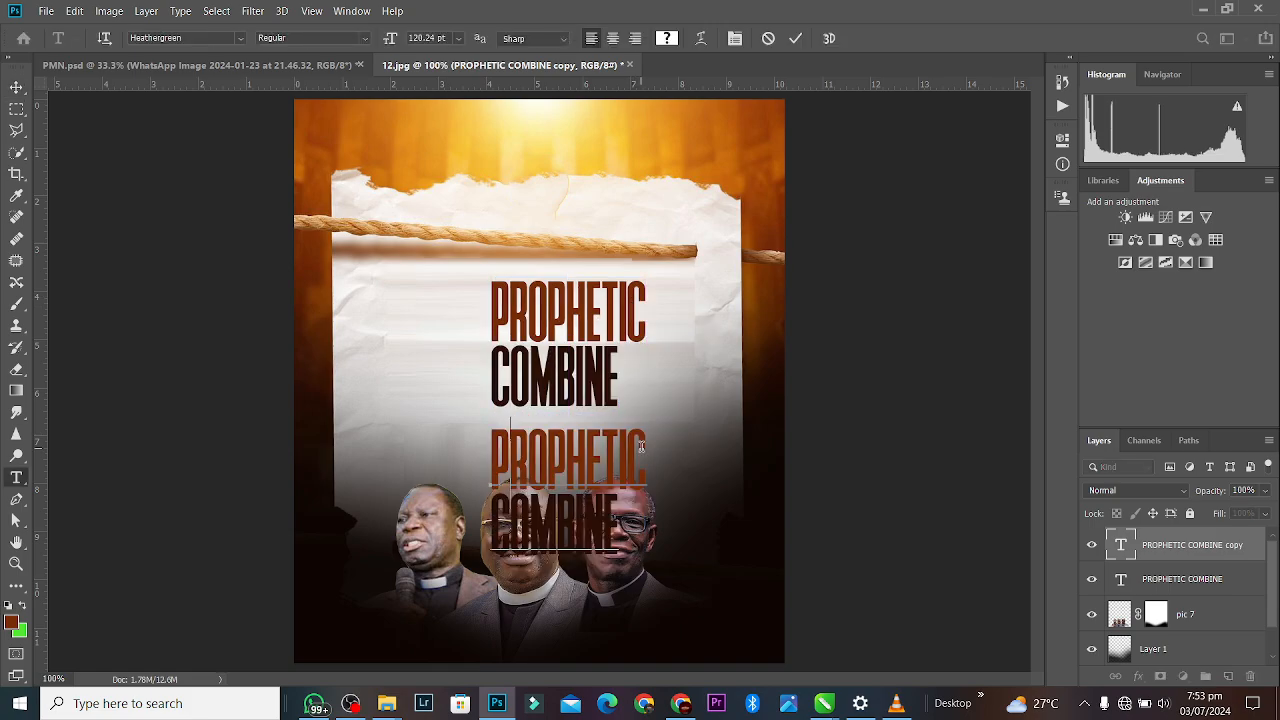
pyautogui.write('Serv')
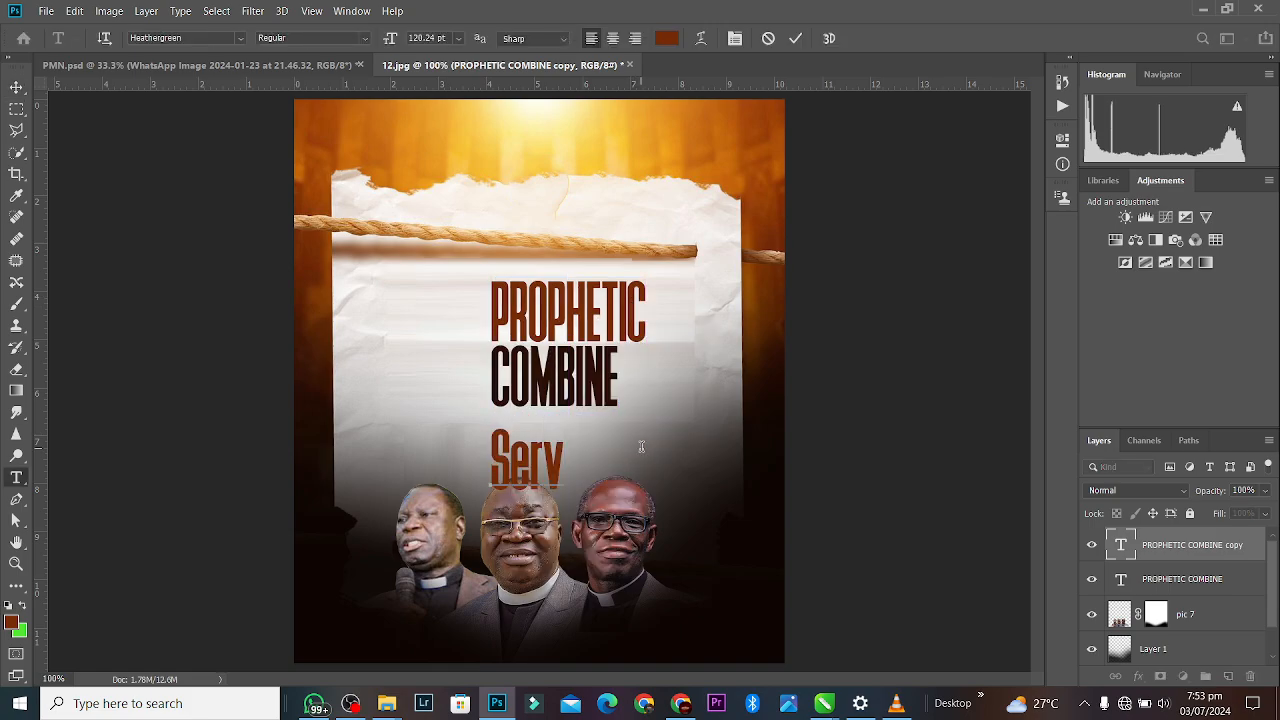
pyautogui.write('ice')
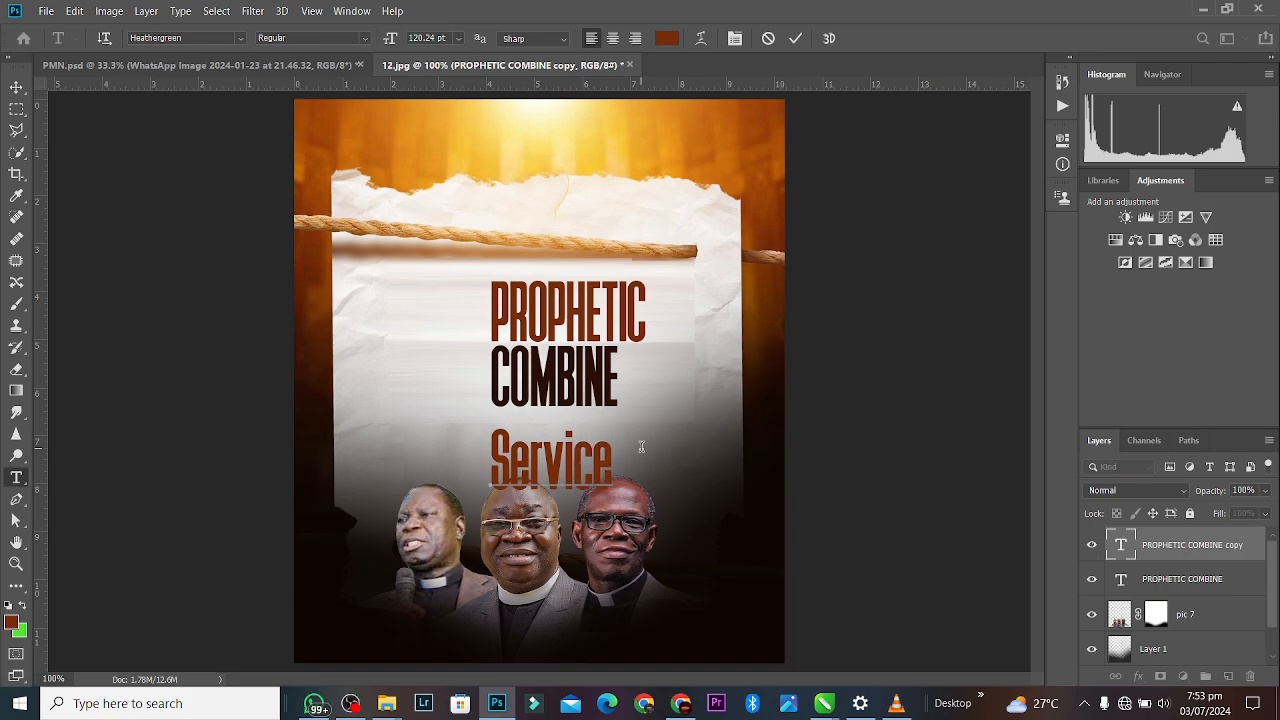
pyautogui.hotkey('ctrl', 'a')
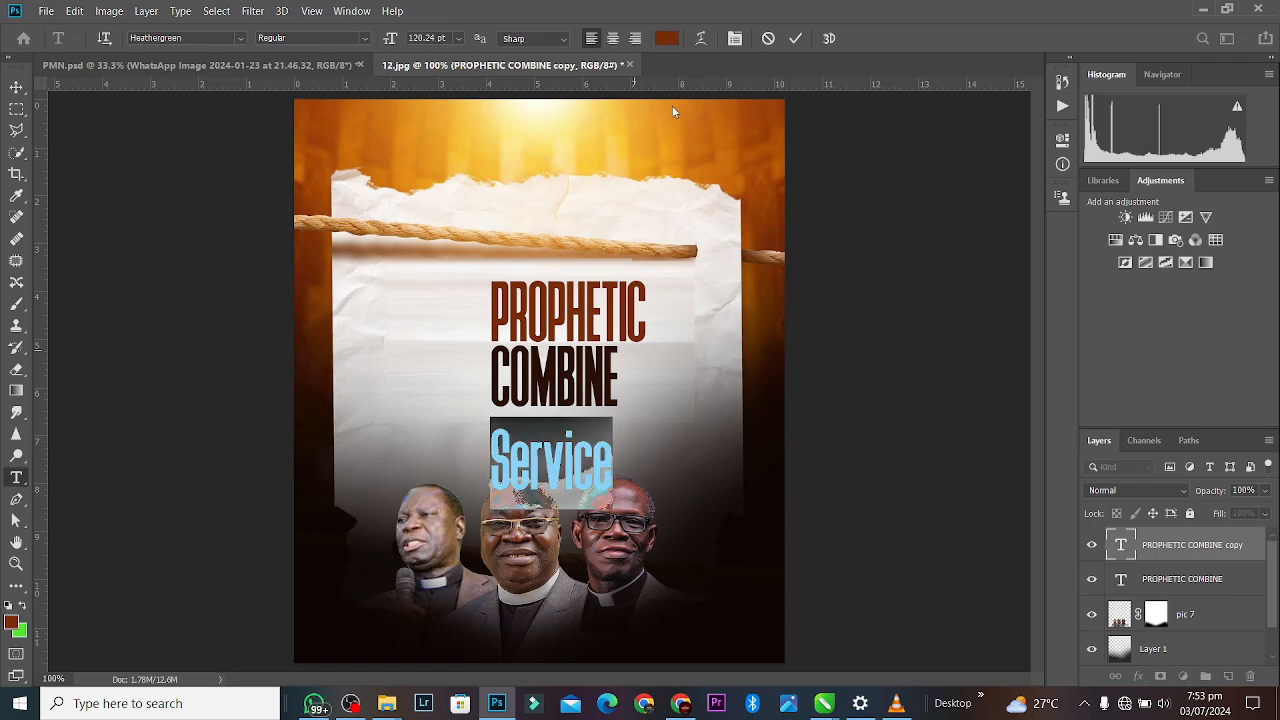
pyautogui.click(795, 38)
pyautogui.press('v')
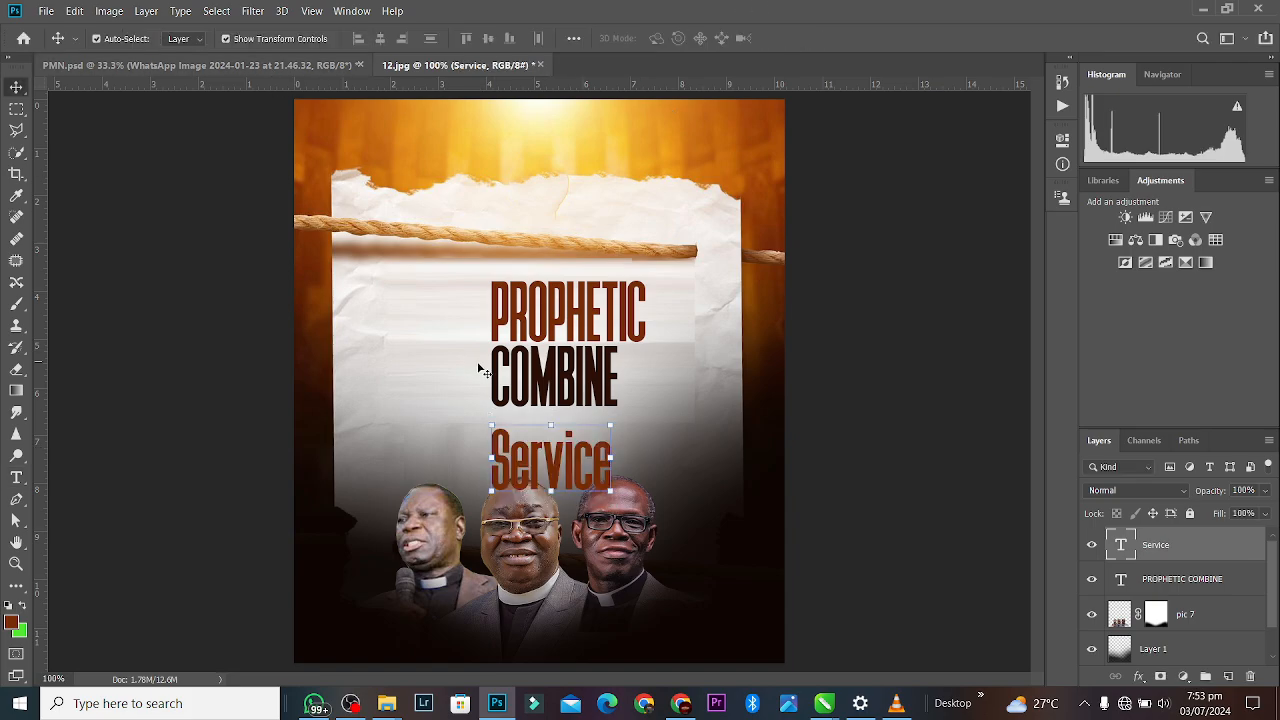
# Change the font of "Service" to Aedesty and move the word up so it overlaps the lower edge of "COMBINE".
pyautogui.doubleClick(600, 466)
pyautogui.click(237, 38)
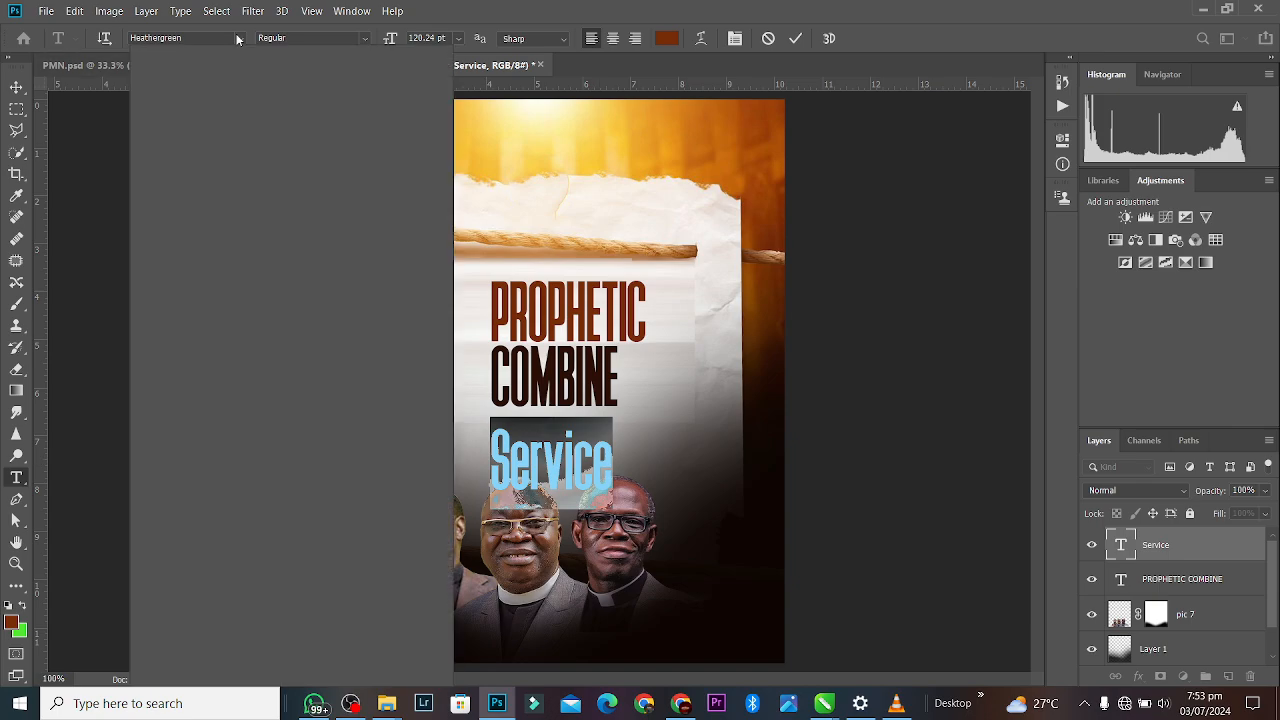
pyautogui.click(352, 158)
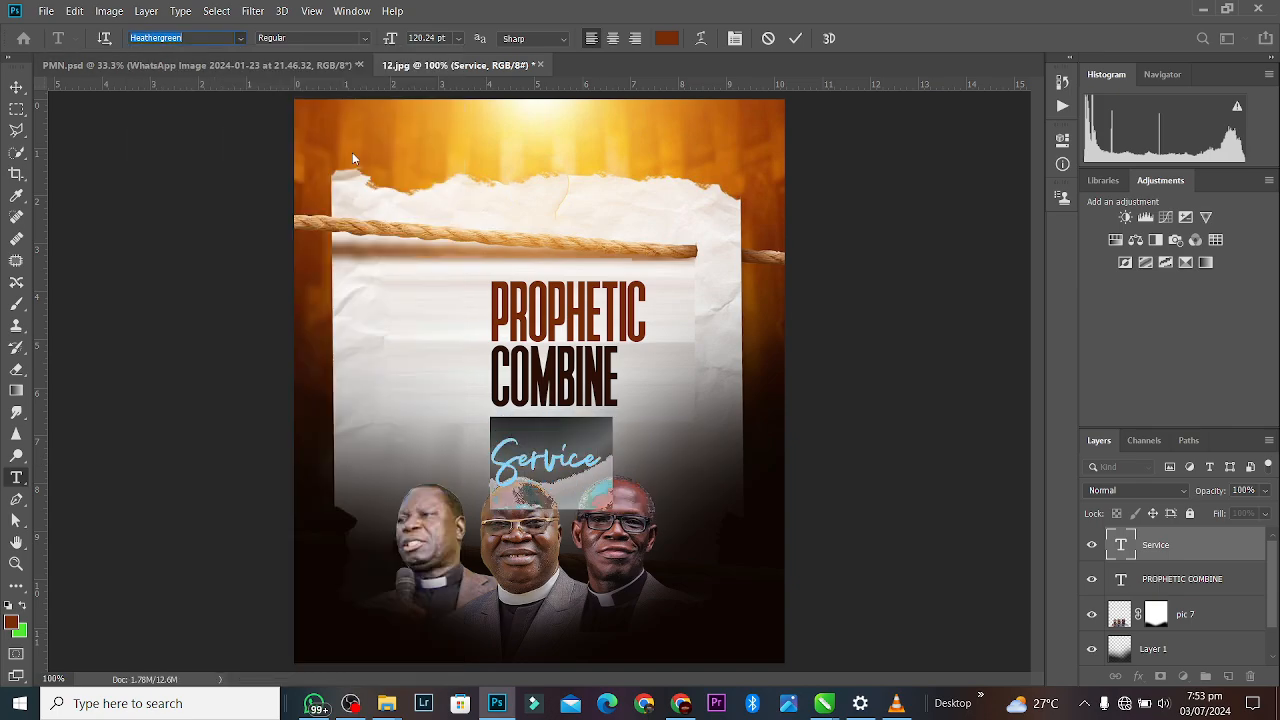
pyautogui.click(795, 38)
pyautogui.press('v')
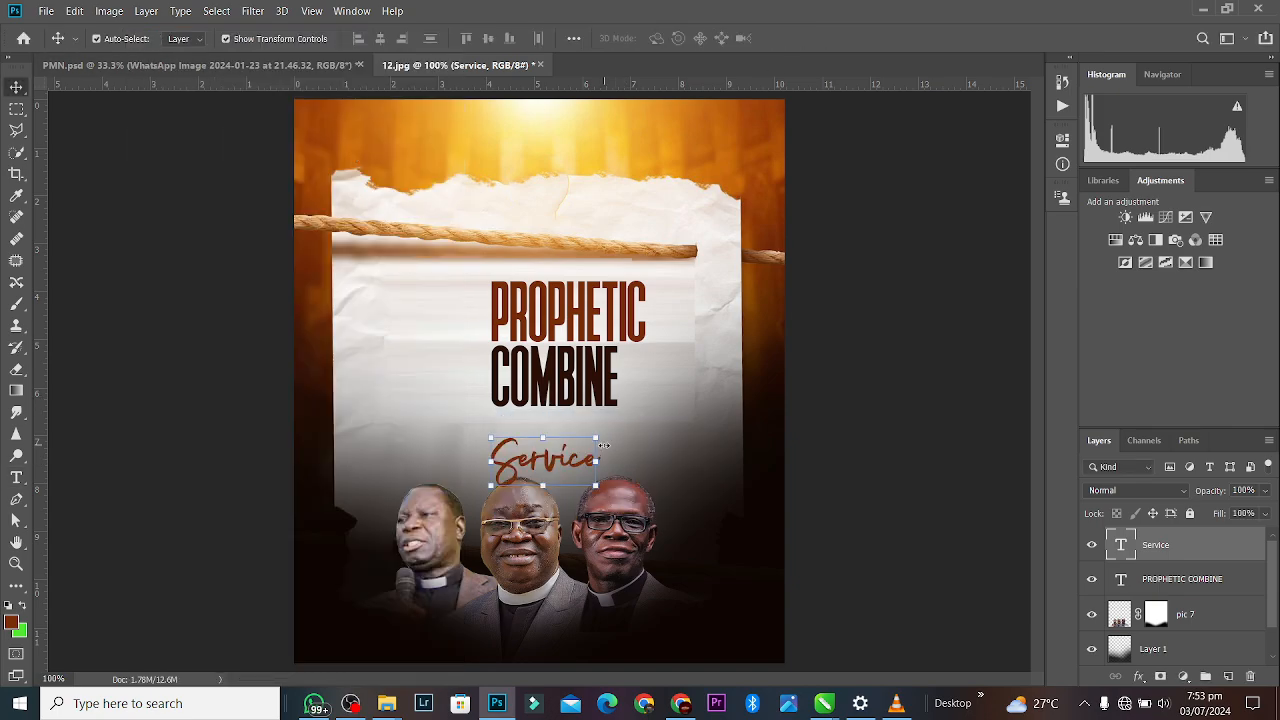
pyautogui.moveTo(577, 469); pyautogui.dragTo(592, 425)
# Colour the word "Service" with the light yellow fce184 sampled from the glow at the top of the background.
pyautogui.doubleClick(600, 438)
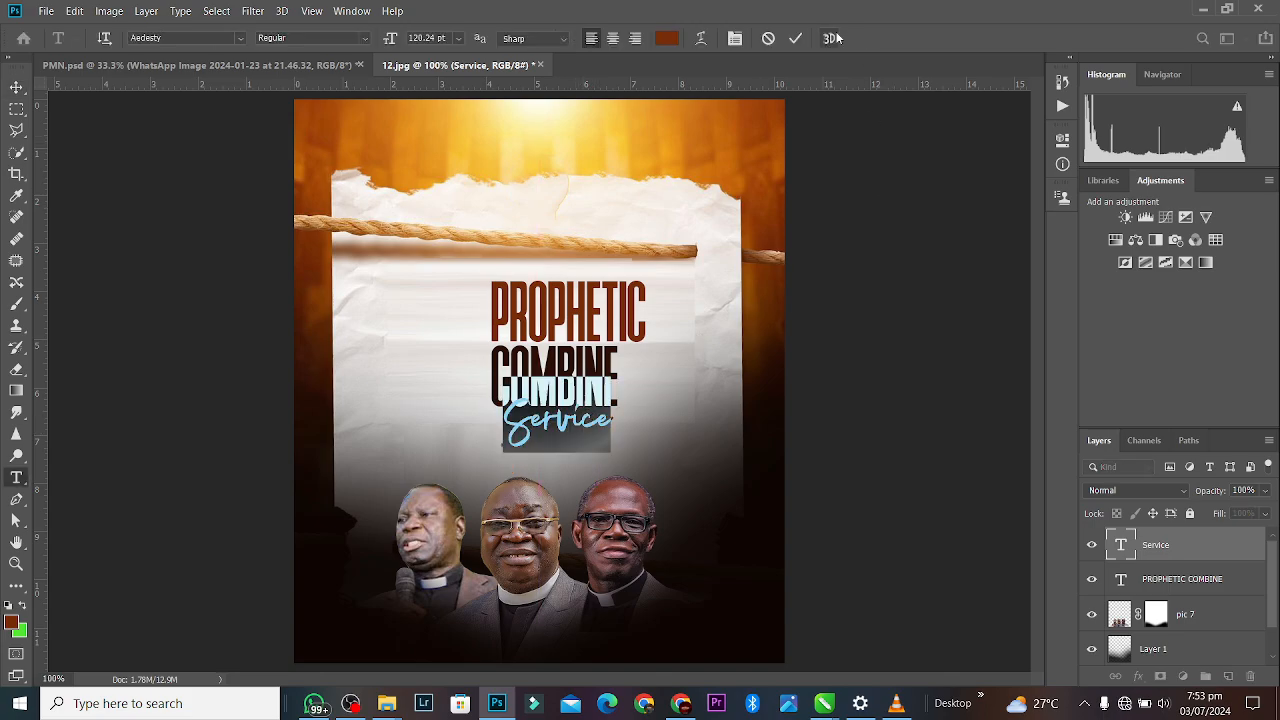
pyautogui.click(666, 38)
pyautogui.write('f7c743')
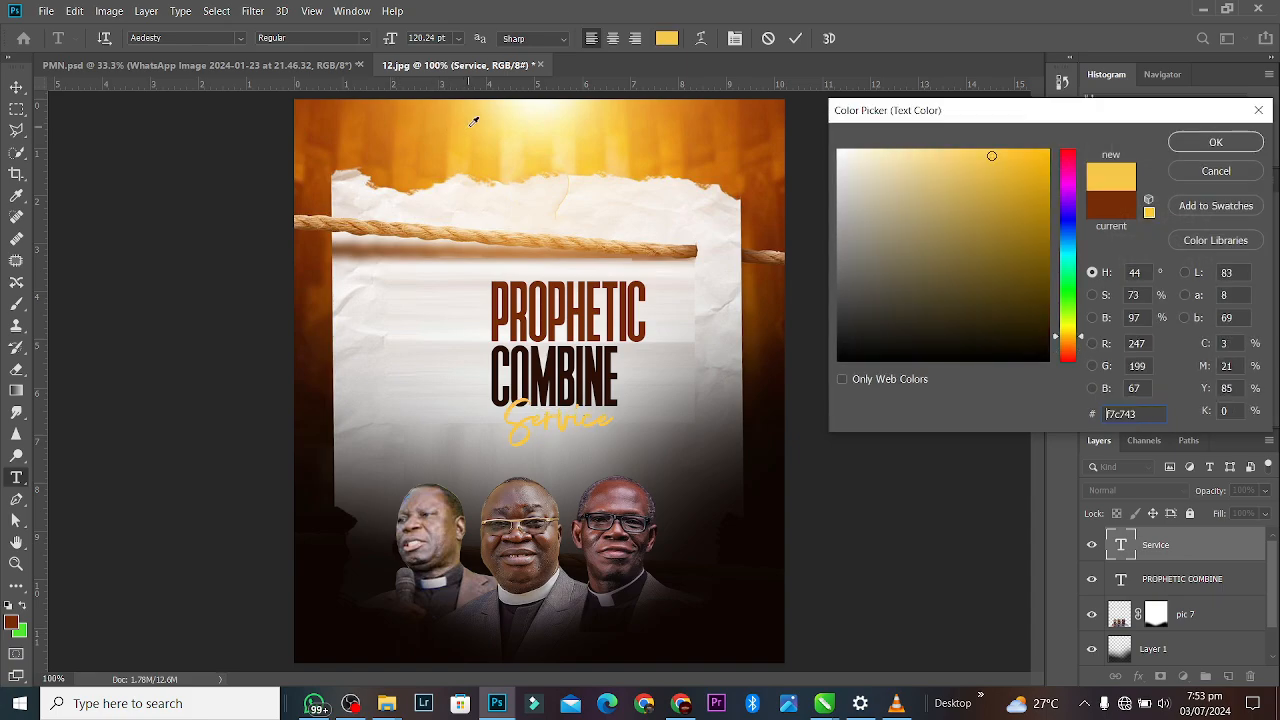
pyautogui.click(477, 120)
pyautogui.click(514, 152)
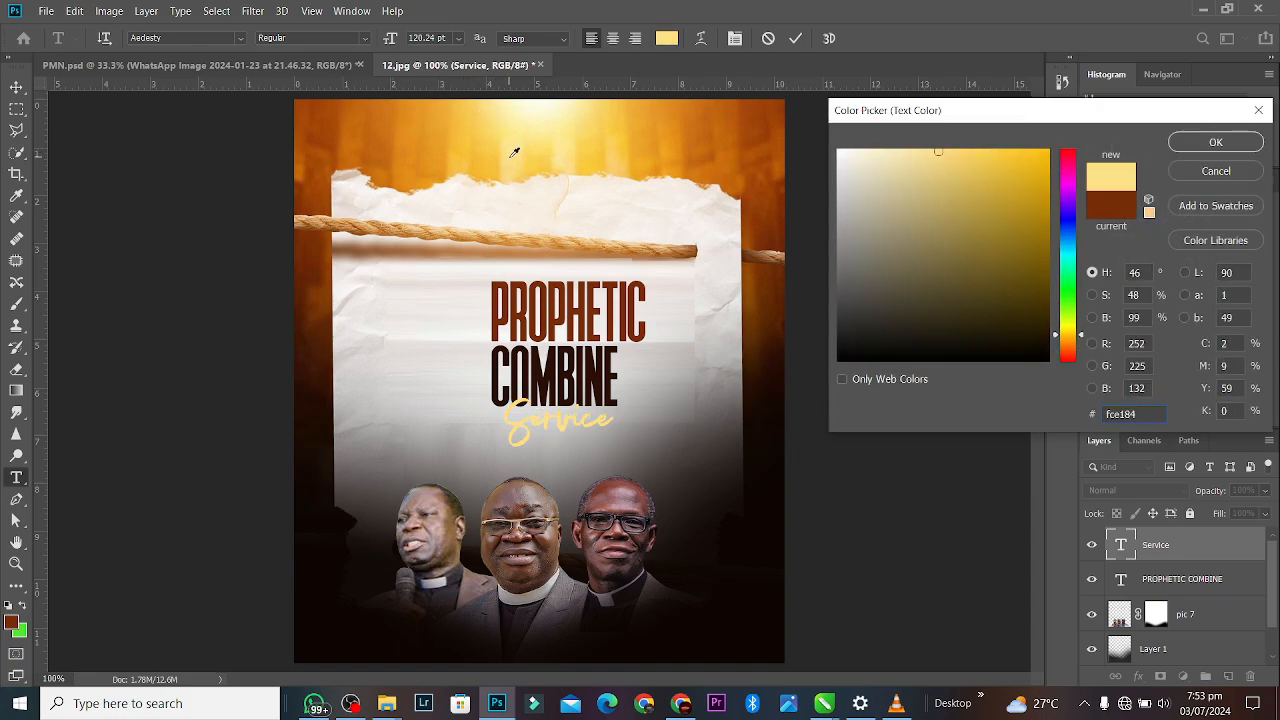
pyautogui.click(1194, 150)
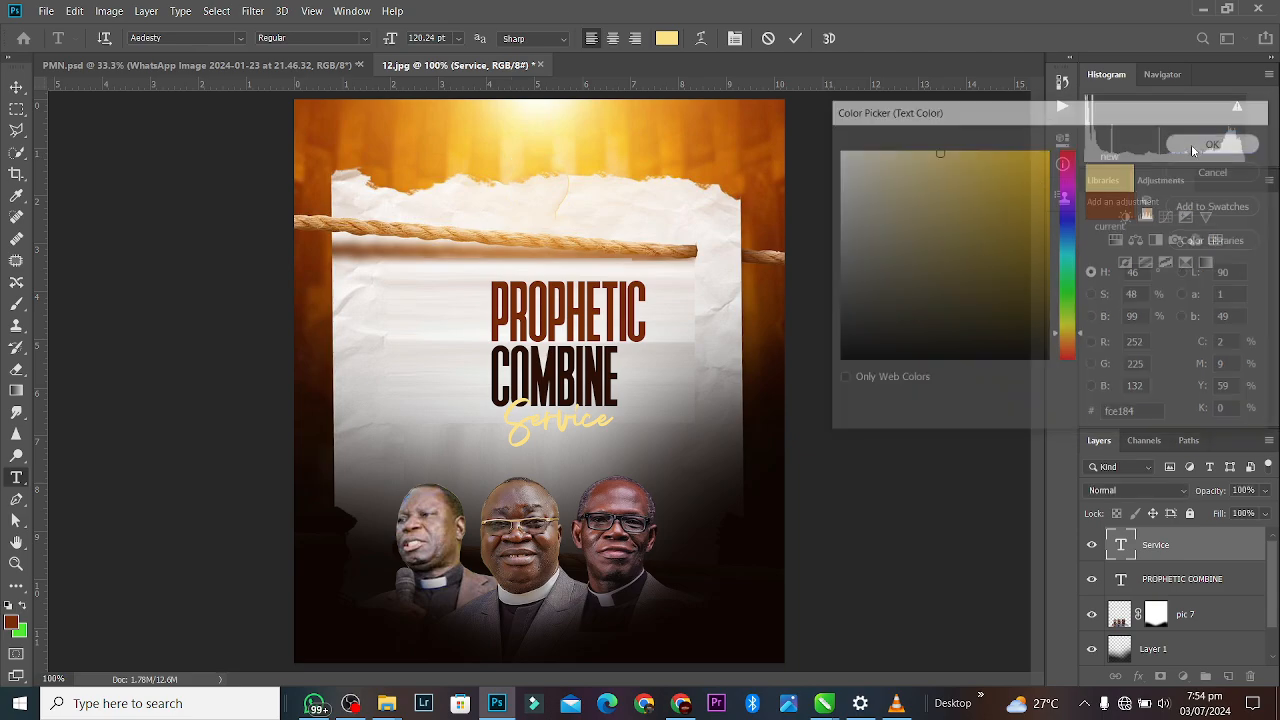
pyautogui.click(801, 37)
pyautogui.press('v')
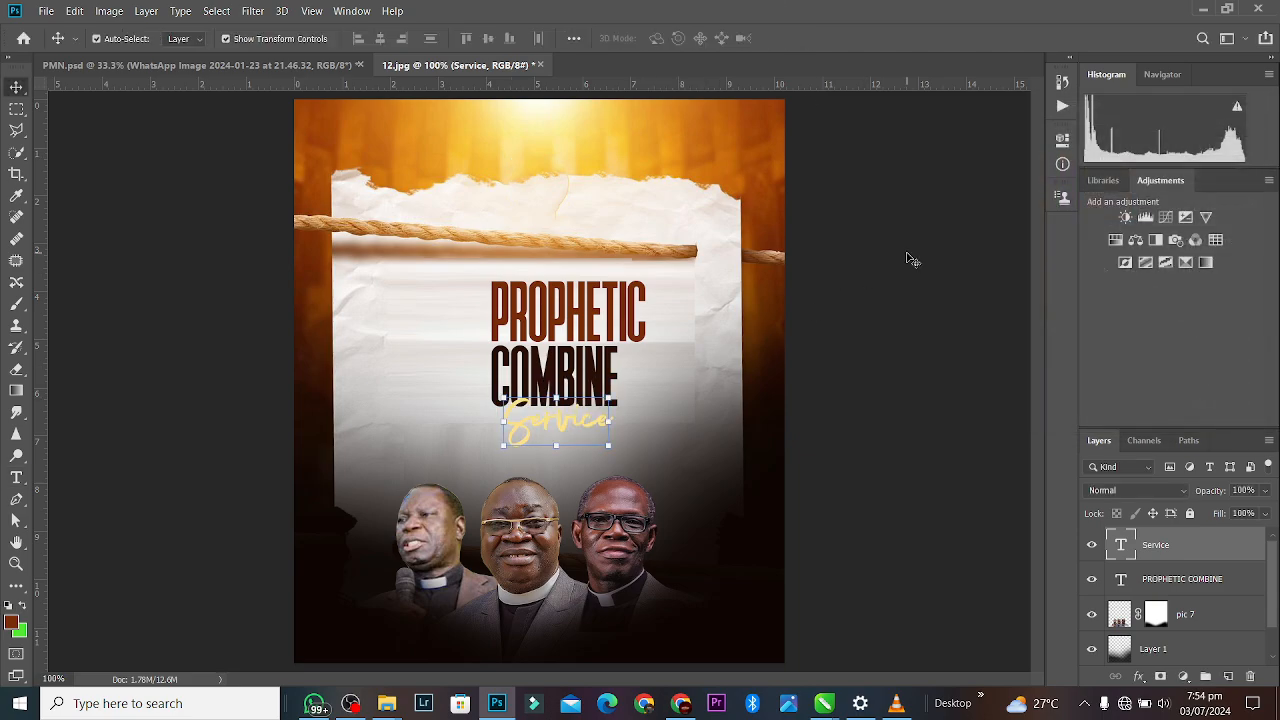
pyautogui.click(909, 257)
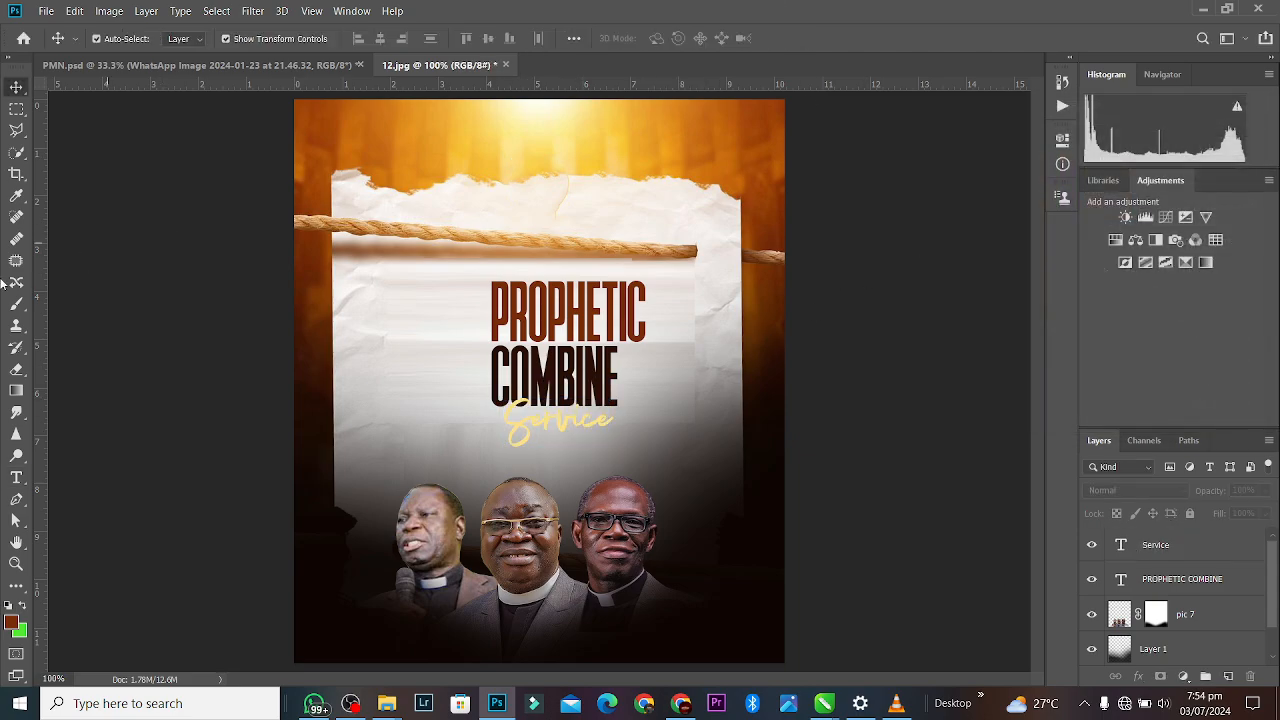
# Draw a brown rectangle about 106 by 192 px beside the two-line title and round its corners to about 19 px.
pyautogui.click(16, 585)
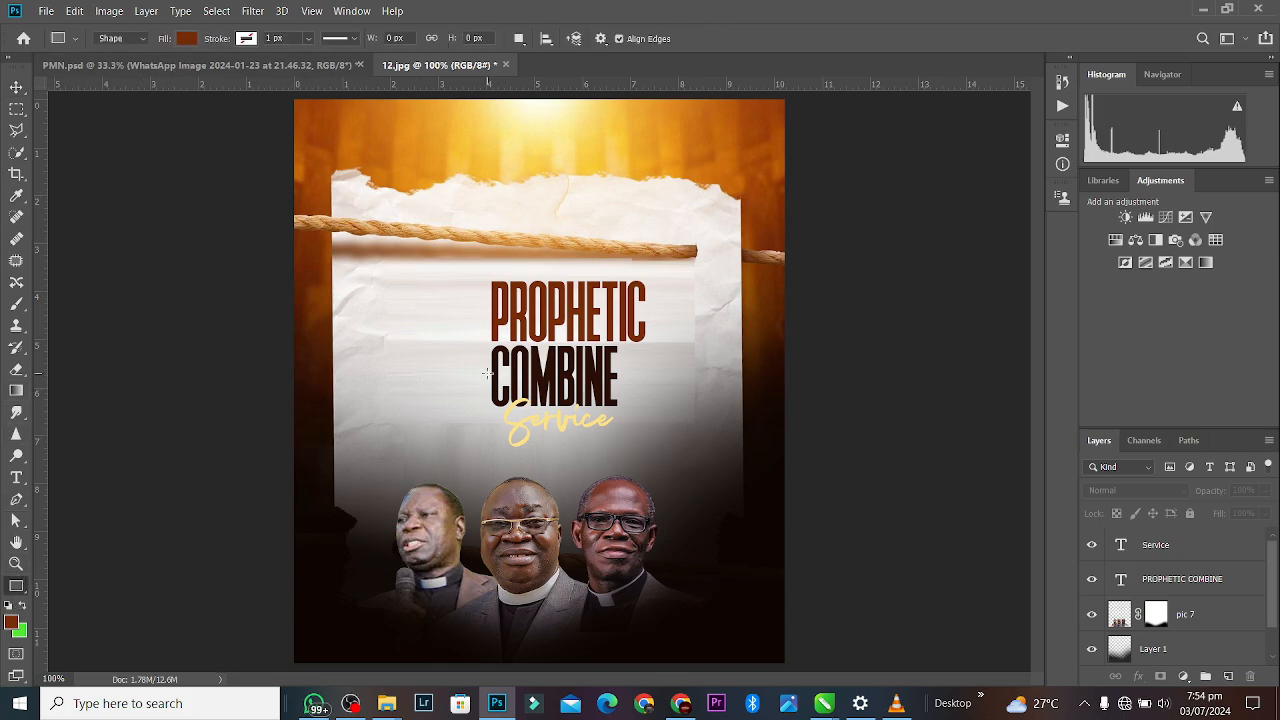
pyautogui.moveTo(413, 278); pyautogui.dragTo(483, 405)
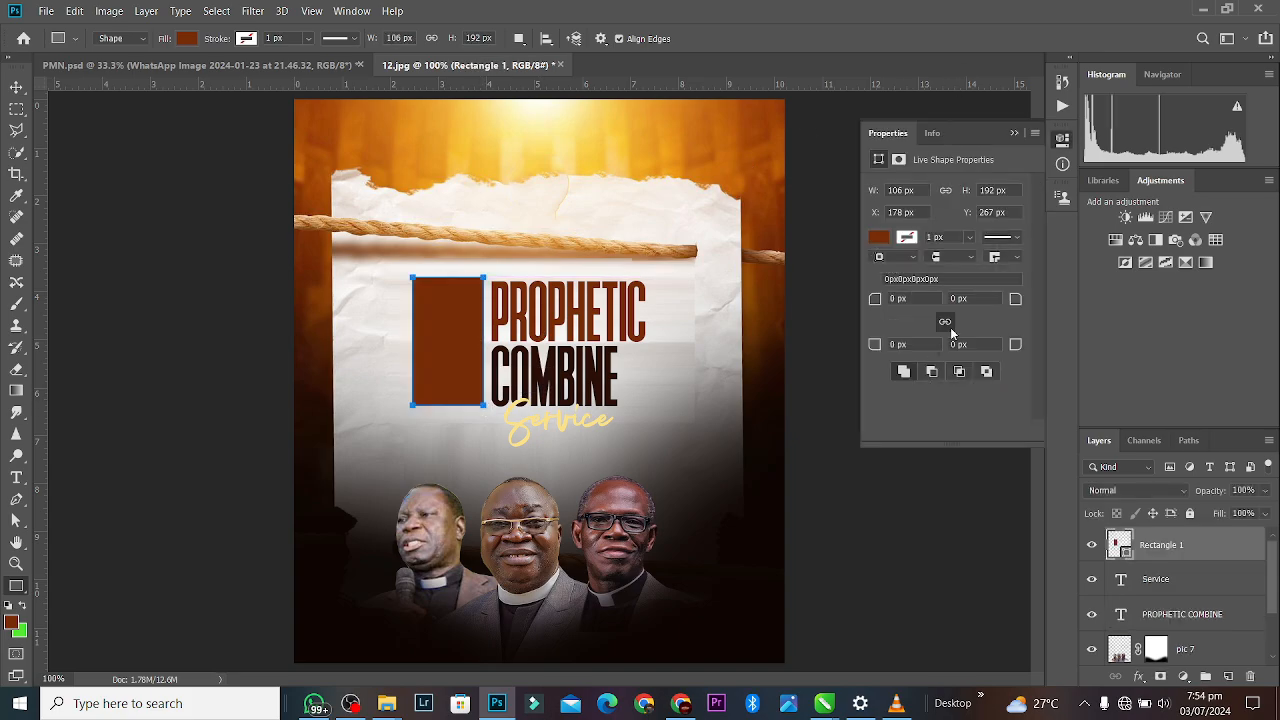
pyautogui.moveTo(1015, 305)
pyautogui.mouseDown()
pyautogui.moveTo(1005, 311)
pyautogui.moveTo(1017, 311)
pyautogui.mouseUp()
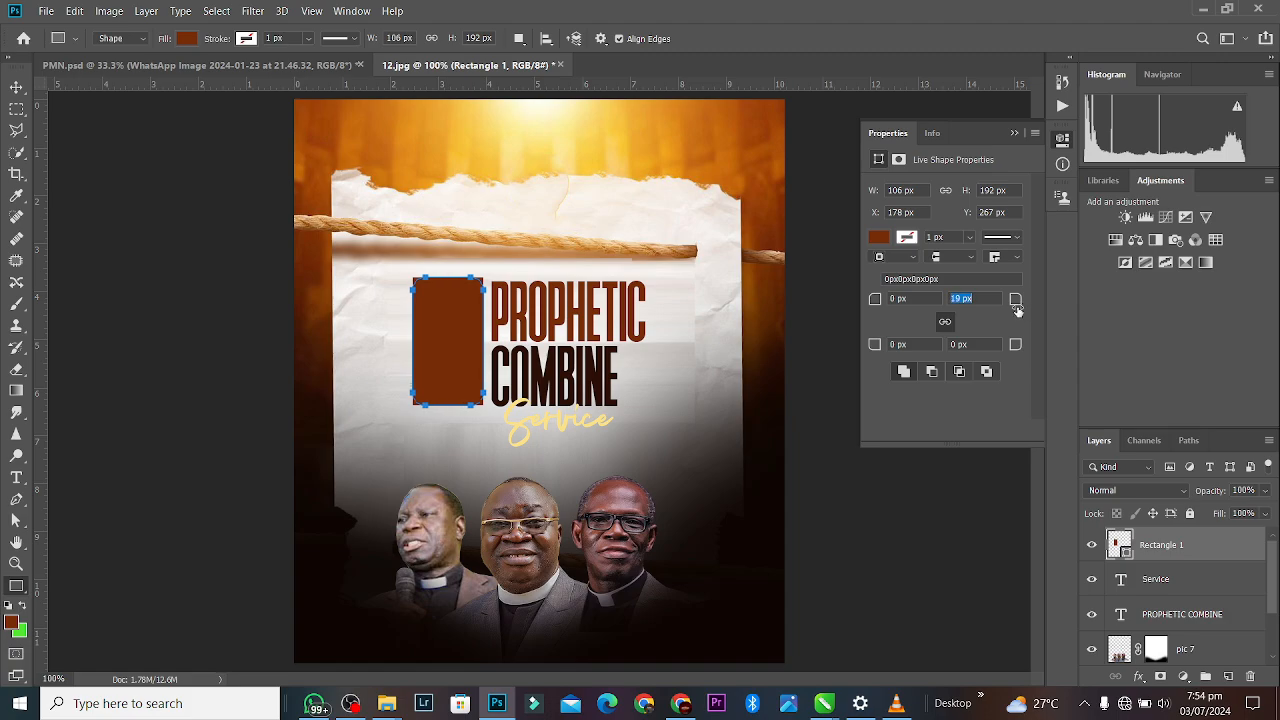
pyautogui.click(1022, 133)
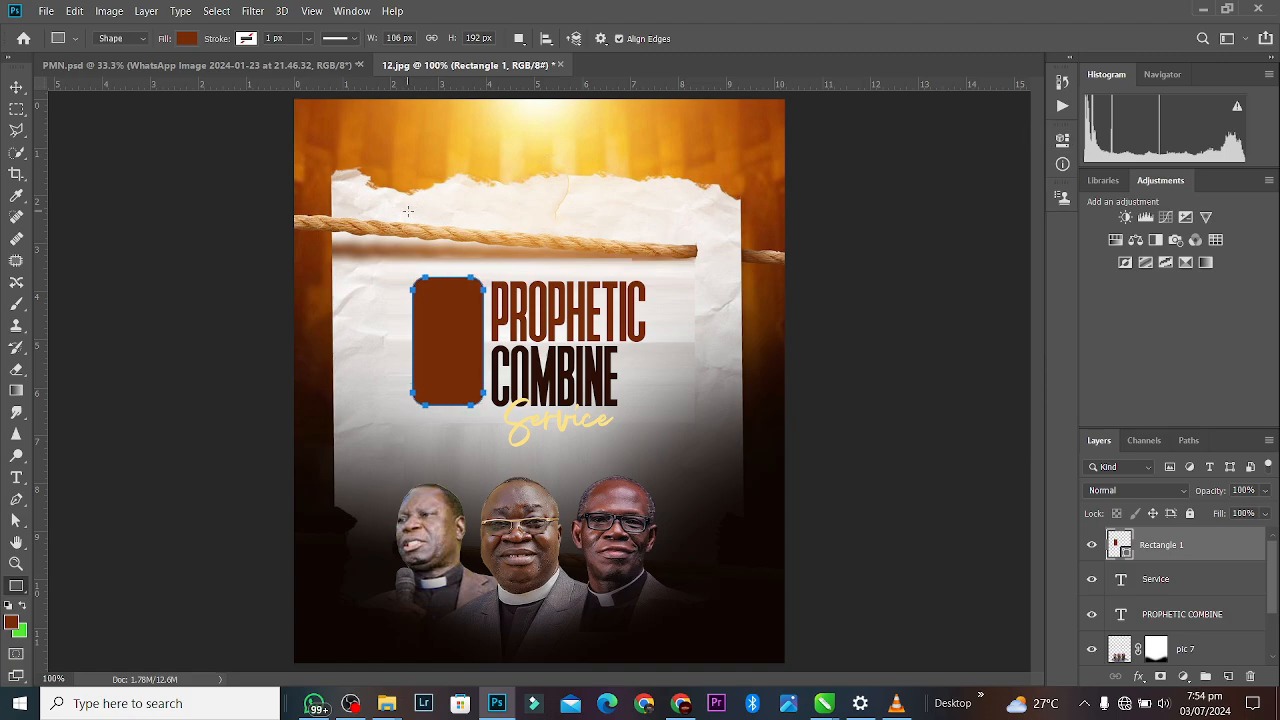
pyautogui.click(16, 87)
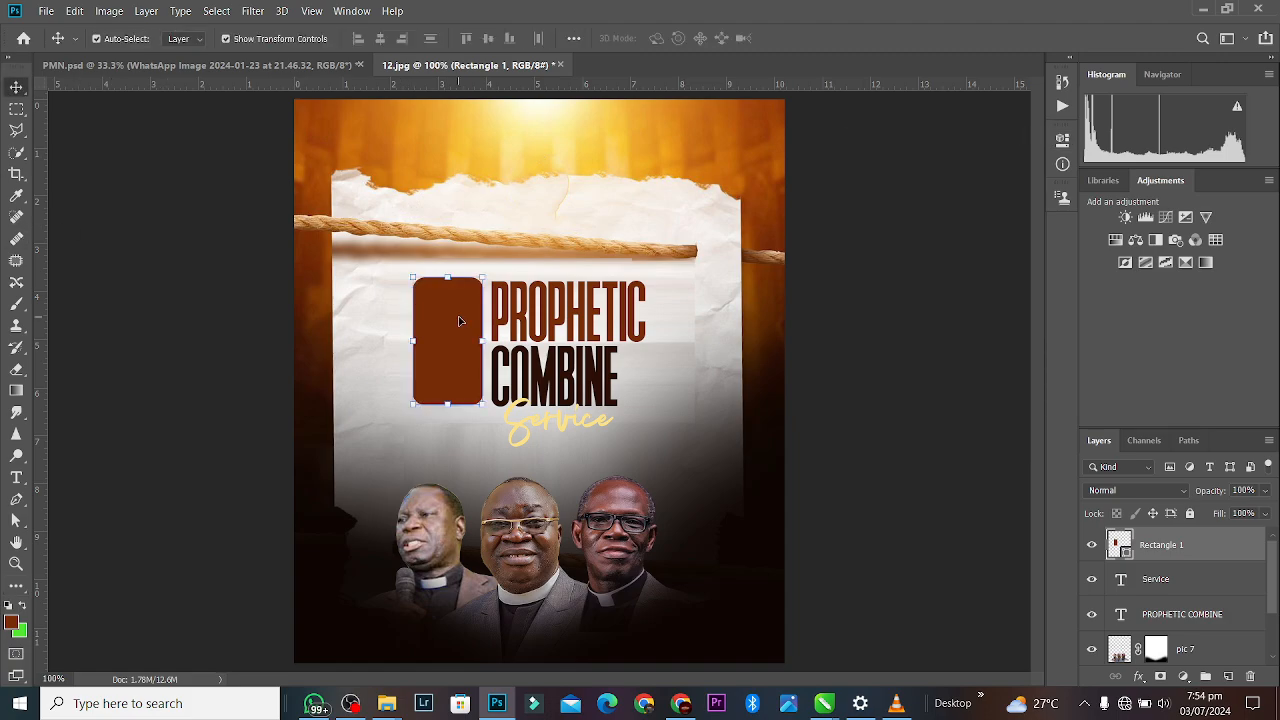
# Duplicate the "PROPHETIC COMBINE" text in place and colour all of the copy's text white ffffff.
pyautogui.keyDown('ctrl'); pyautogui.click(574, 321); pyautogui.keyUp('ctrl')
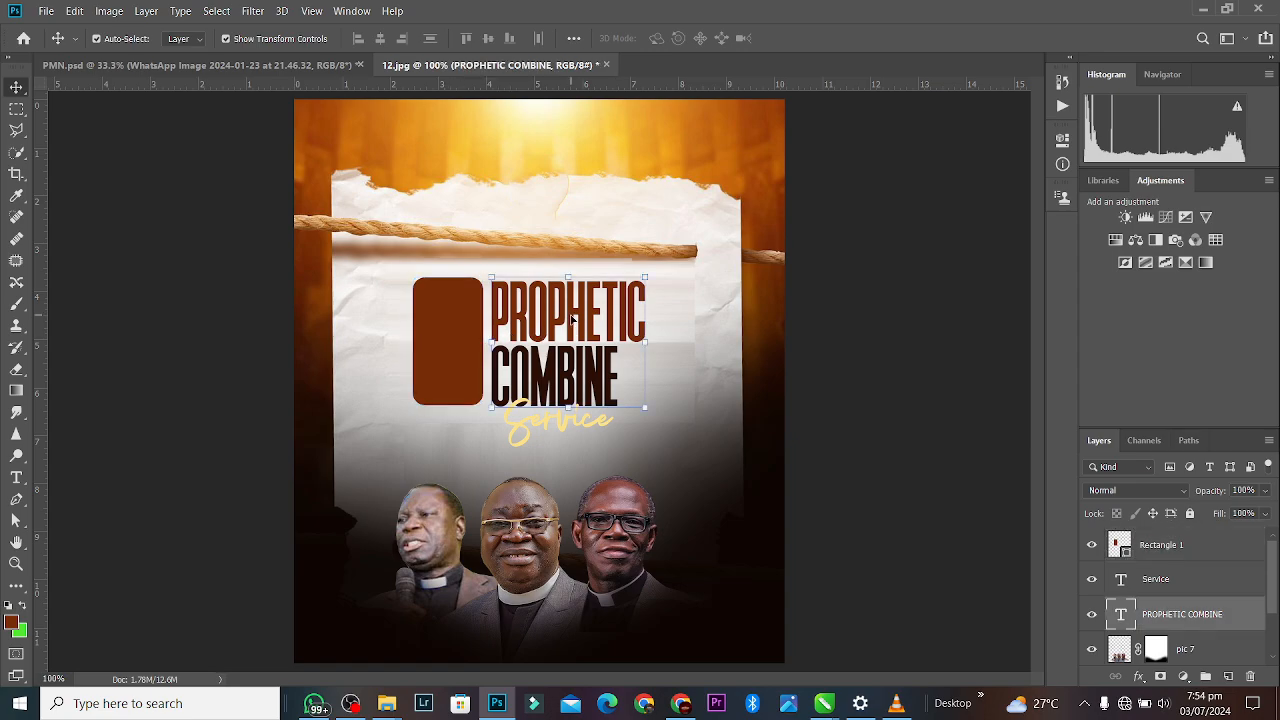
pyautogui.hotkey('ctrl', 'j')
pyautogui.press('t')
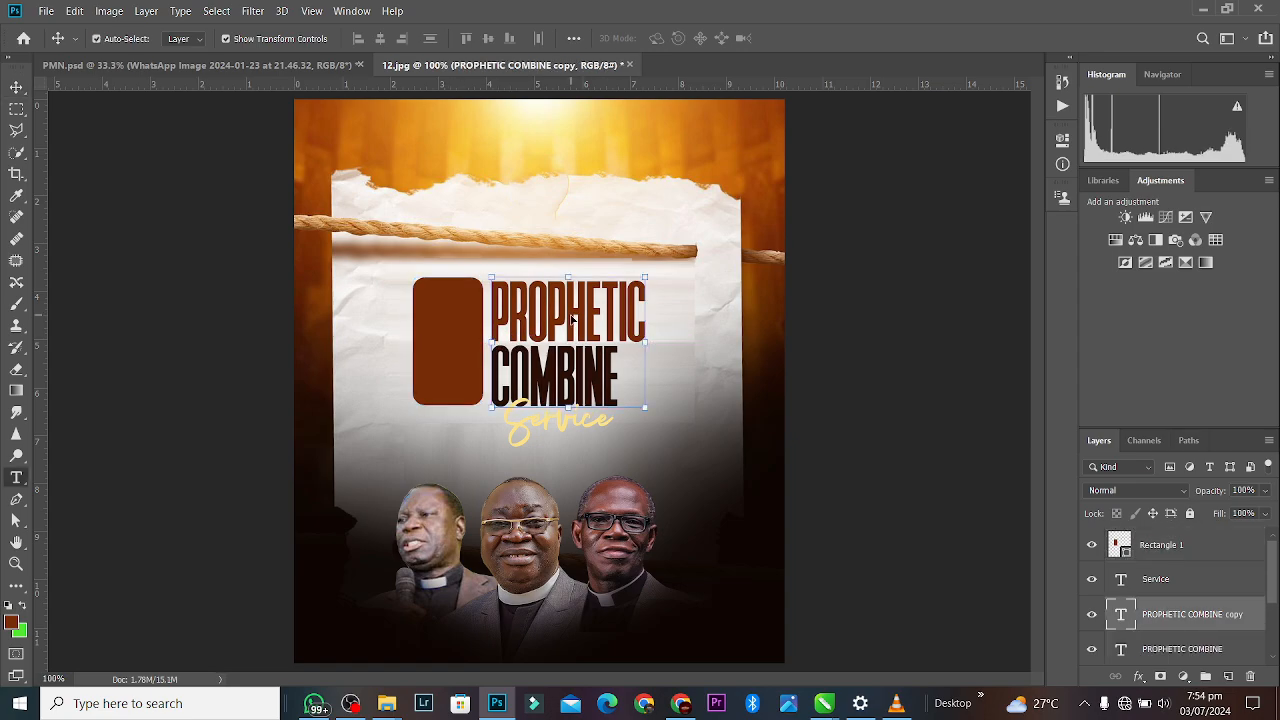
pyautogui.click(571, 314)
pyautogui.hotkey('ctrl', 'a')
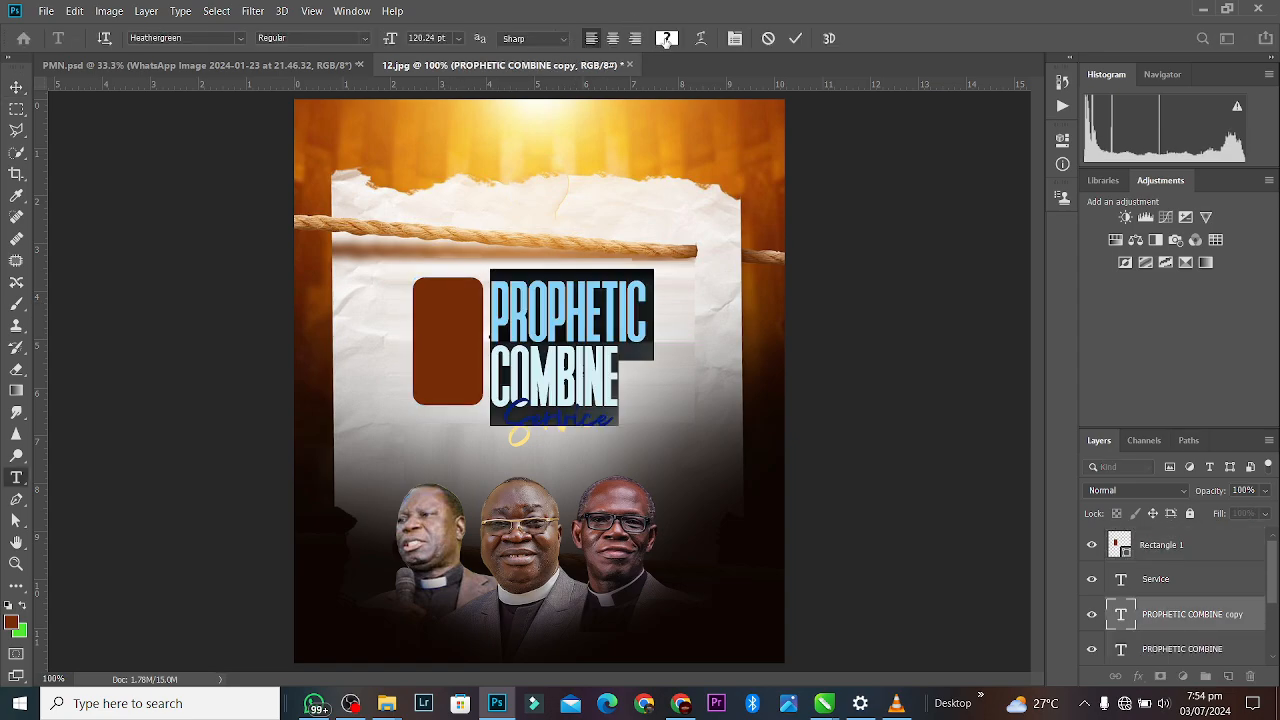
pyautogui.click(666, 38)
pyautogui.moveTo(864, 159); pyautogui.dragTo(838, 150)
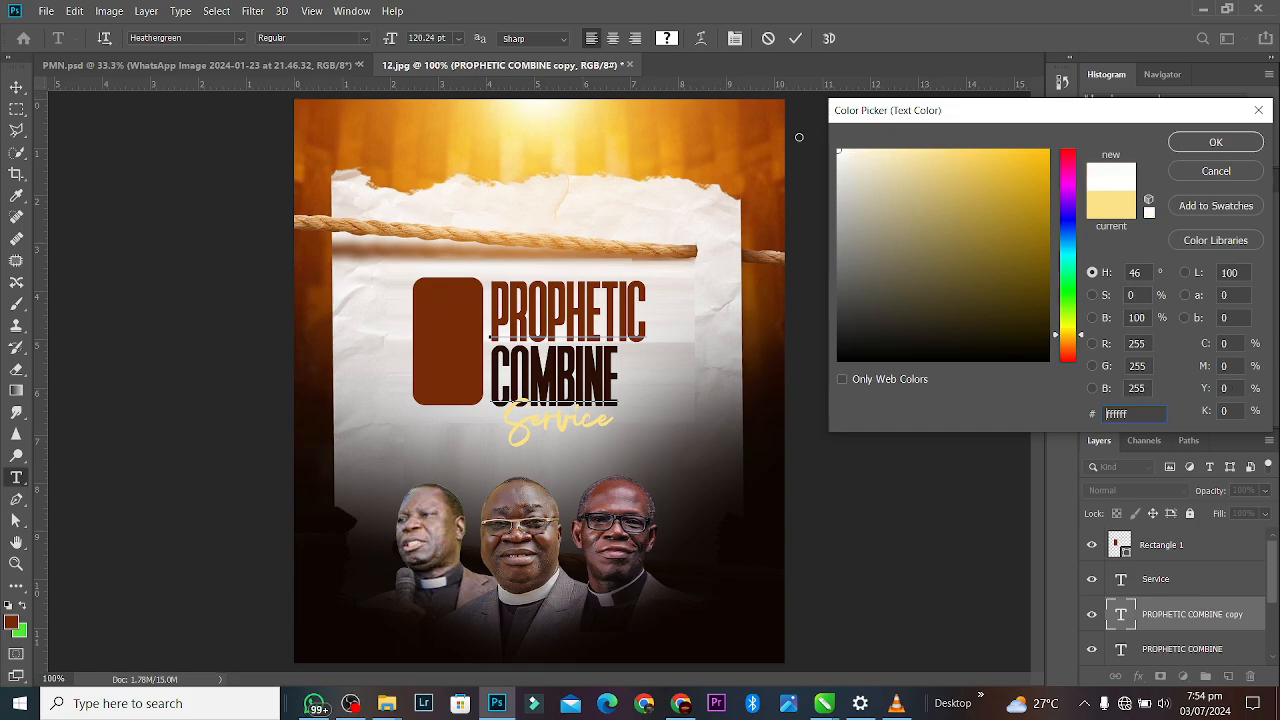
pyautogui.click(1215, 145)
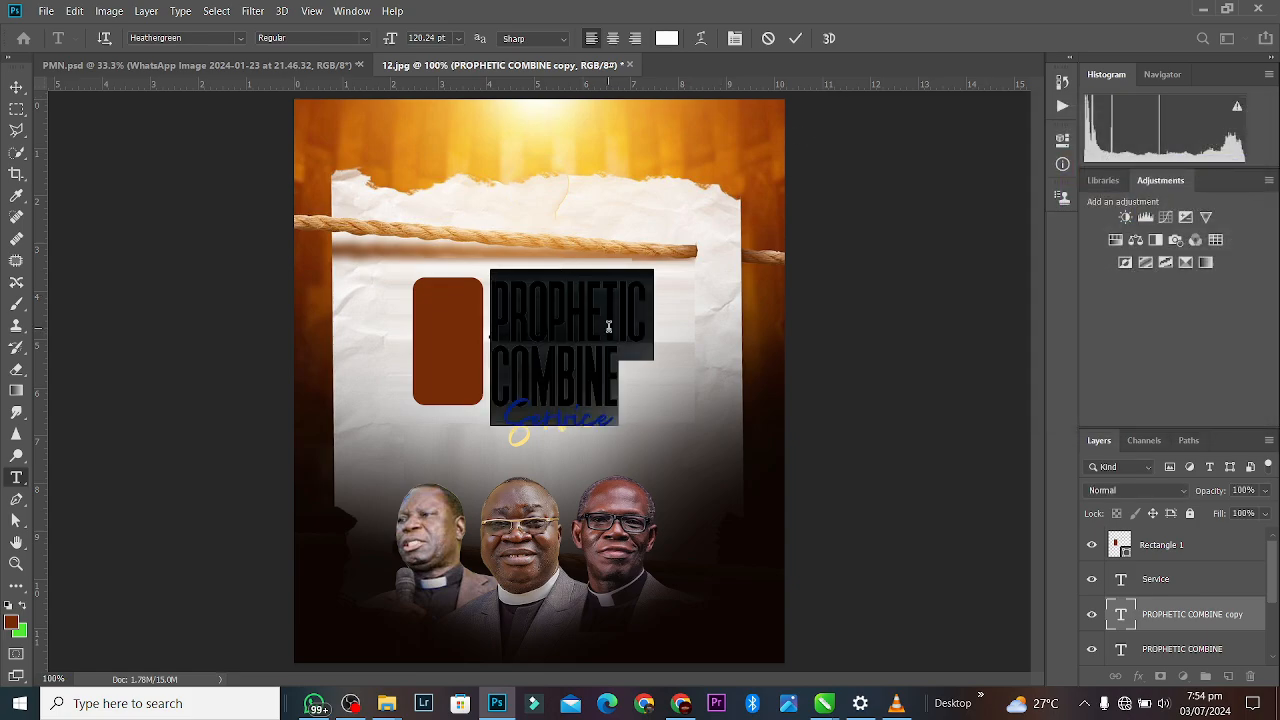
# Replace the copied title's text with "JOIN US" in capitals, split over two lines.
pyautogui.write('j')
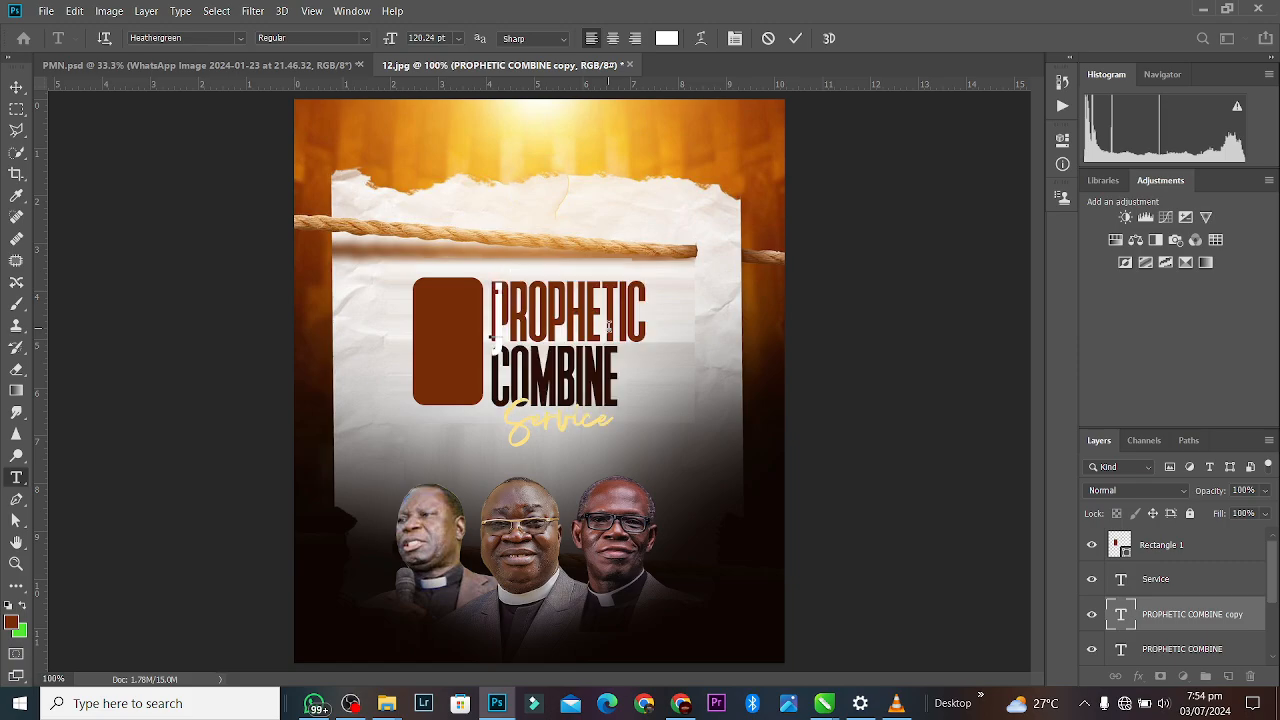
pyautogui.write('oin')
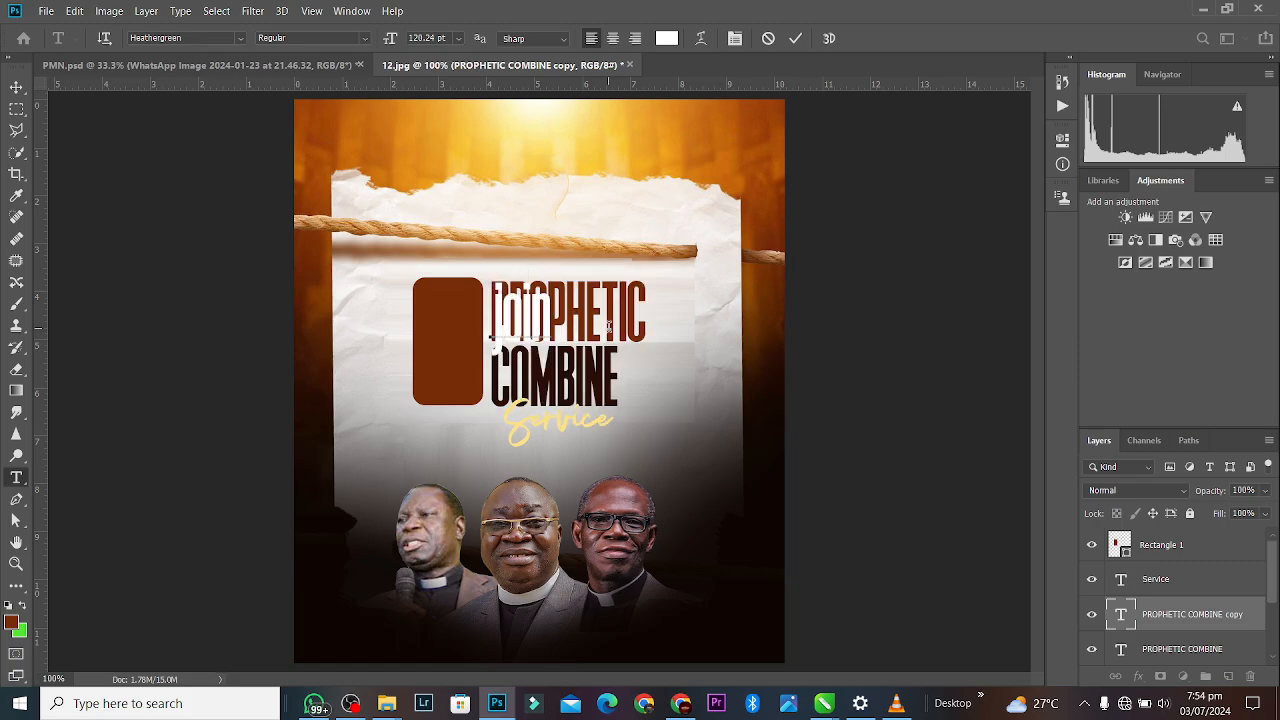
pyautogui.hotkey('ctrl', 'a')
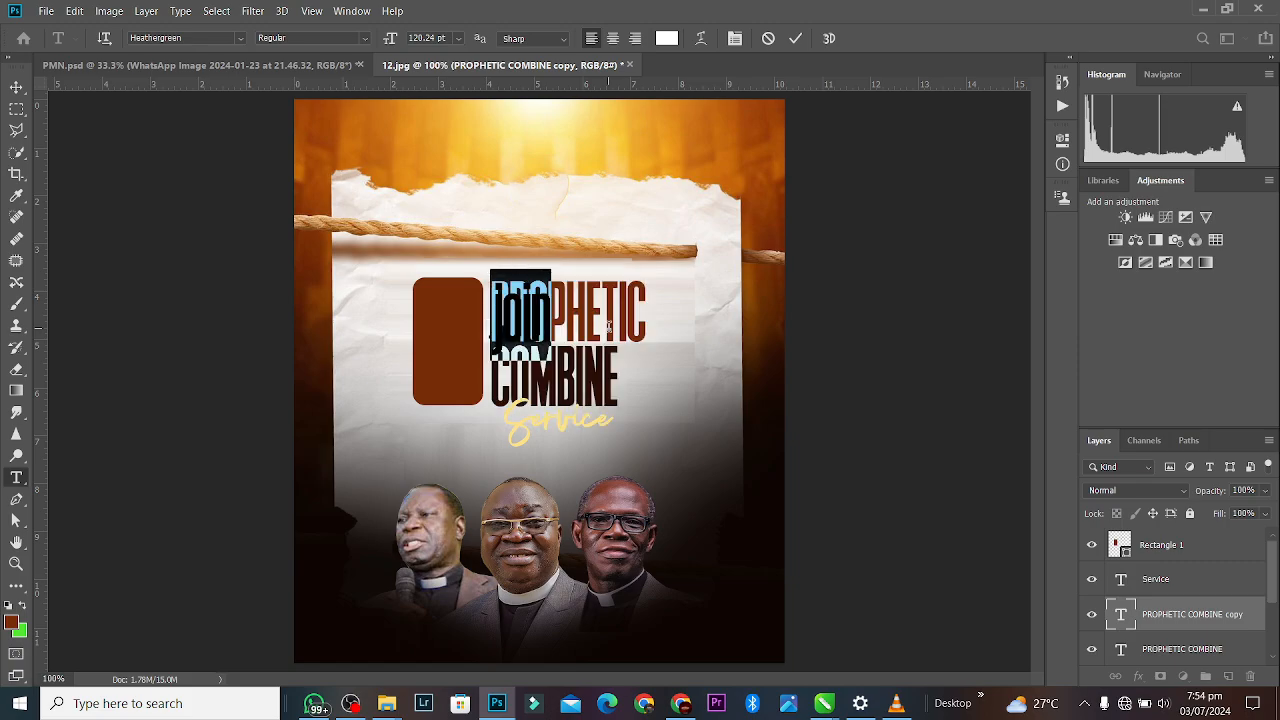
pyautogui.write('JOI')
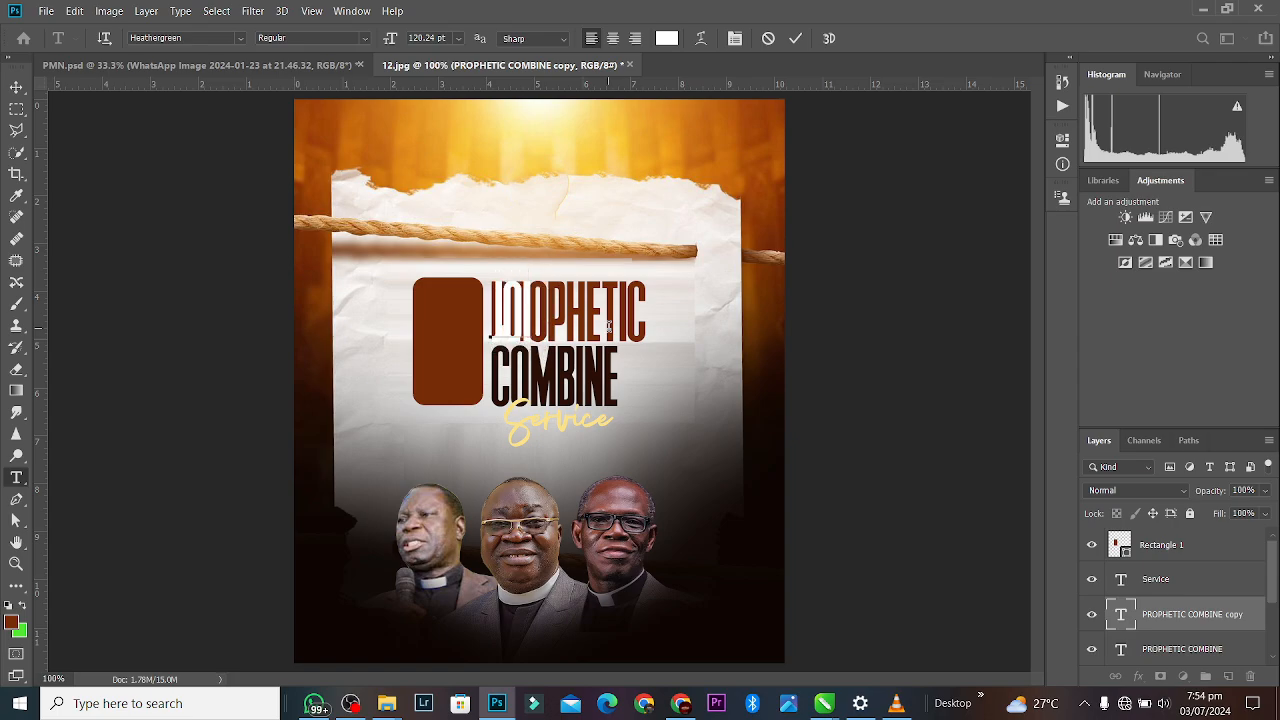
pyautogui.write('N')
pyautogui.press('Return')
pyautogui.write('US')
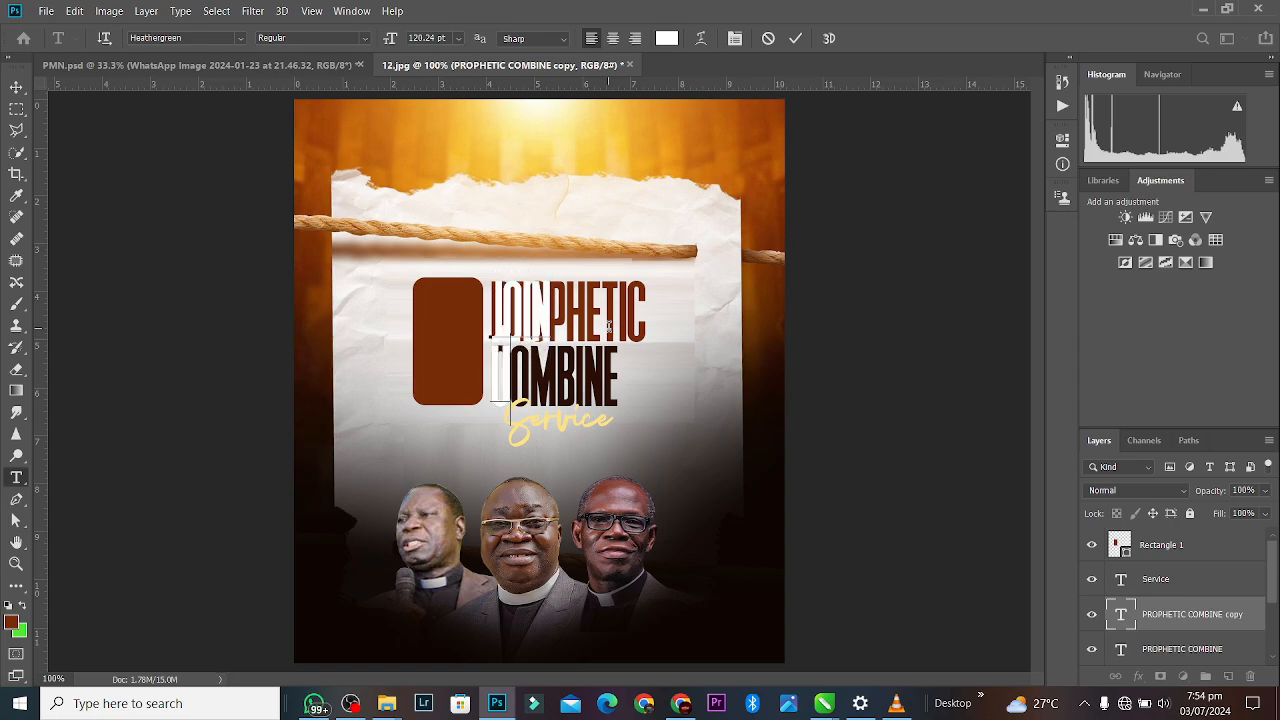
pyautogui.click(795, 38)
# Place "JOIN US" over the brown rounded rectangle, raise it above the shape in the stacking order and scale it to about 73%.
pyautogui.press('v')
pyautogui.moveTo(459, 327); pyautogui.dragTo(404, 327)
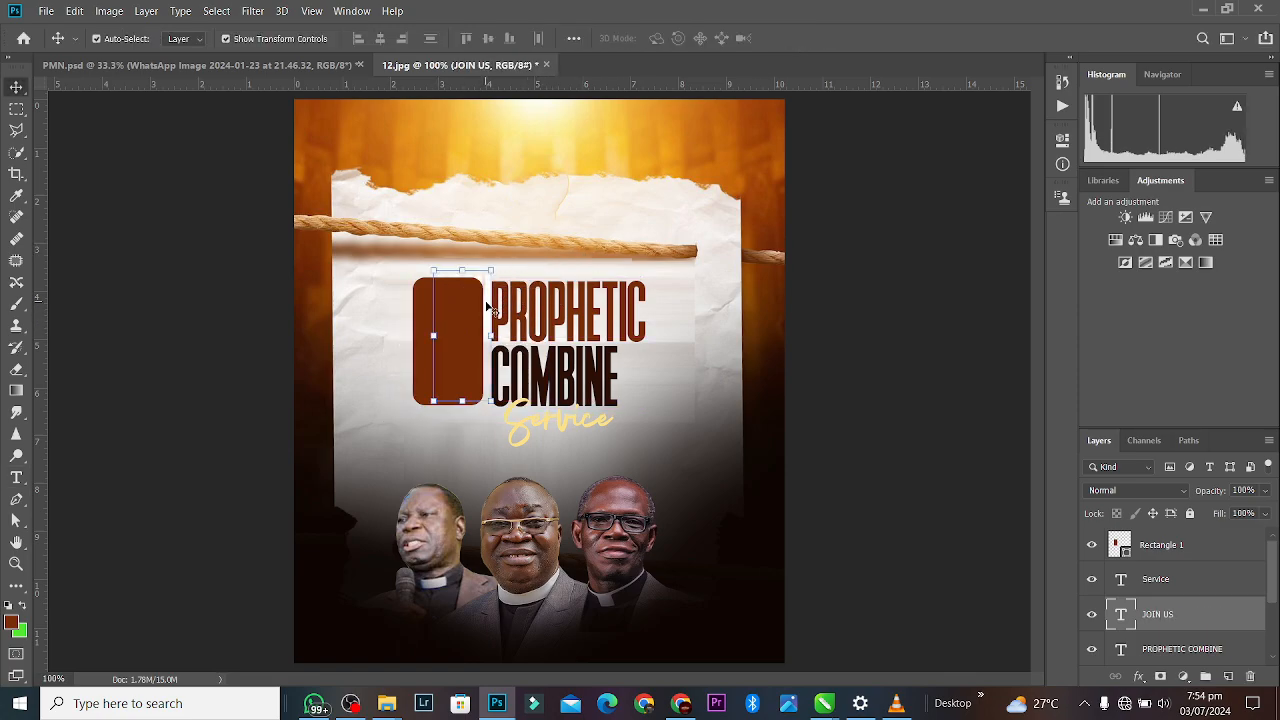
pyautogui.hotkey('ctrl', ']')
pyautogui.hotkey('ctrl', ']')
pyautogui.moveTo(486, 306); pyautogui.dragTo(471, 342)
pyautogui.click(799, 38)
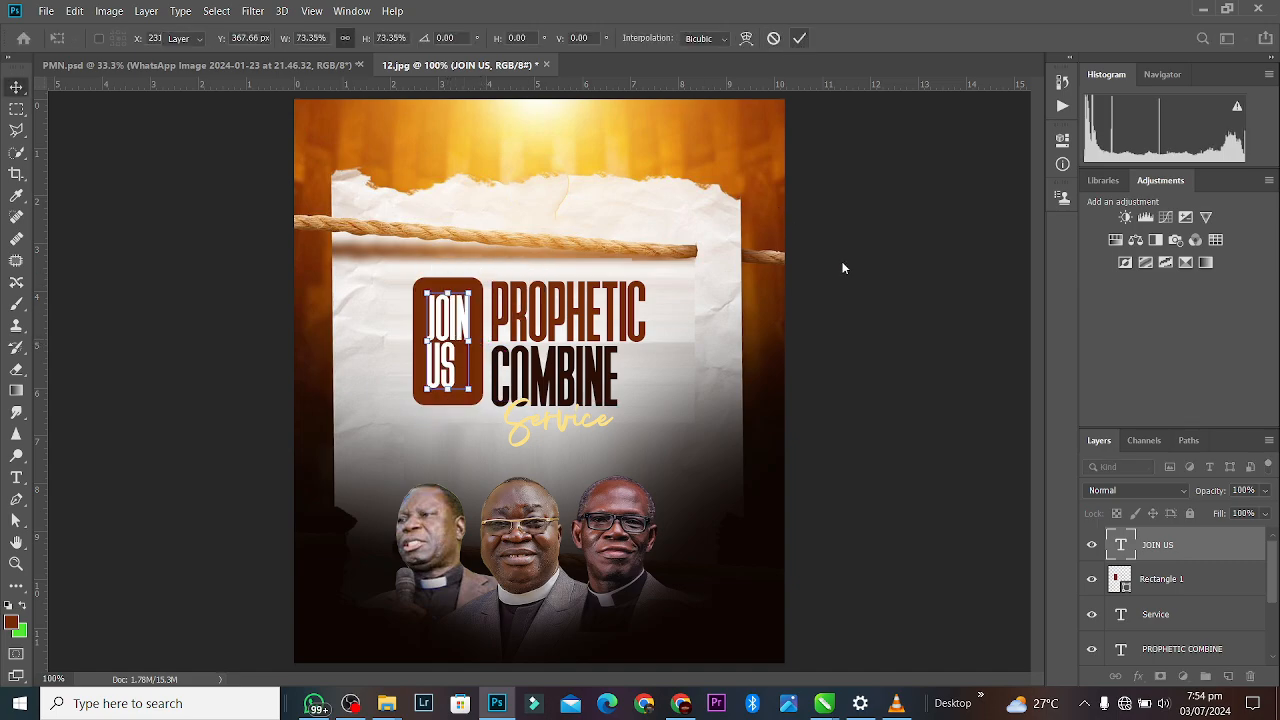
pyautogui.click(858, 281)
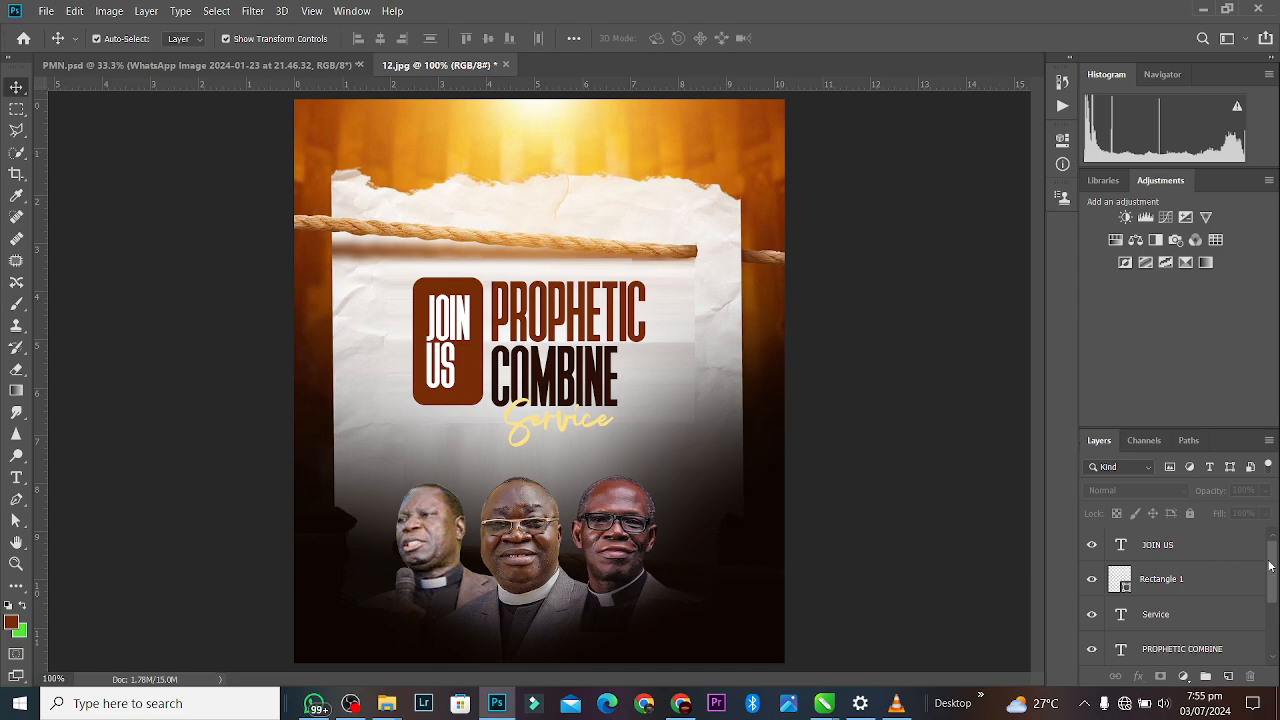
# Duplicate the Background, place the copy between "JOIN US" and the rounded rectangle, and clip it to the rectangle.
pyautogui.scroll(-3, 1272, 587)
pyautogui.click(1197, 663)
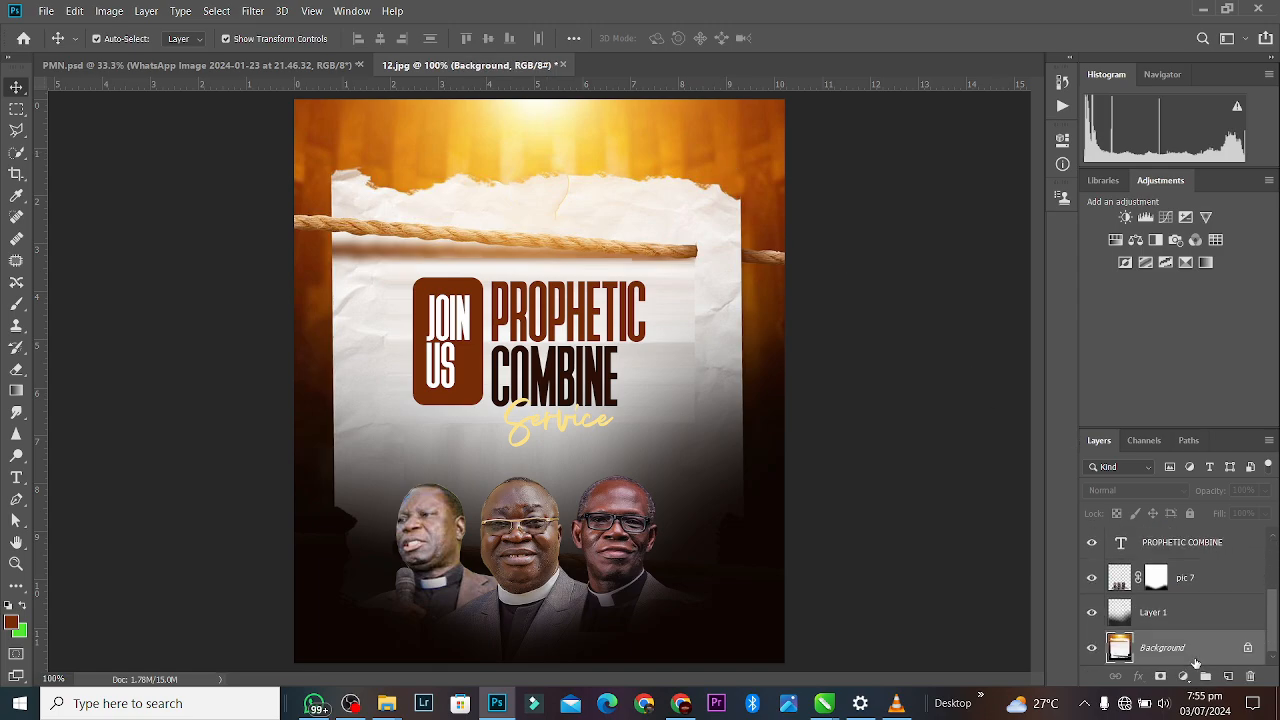
pyautogui.hotkey('ctrl', 'j')
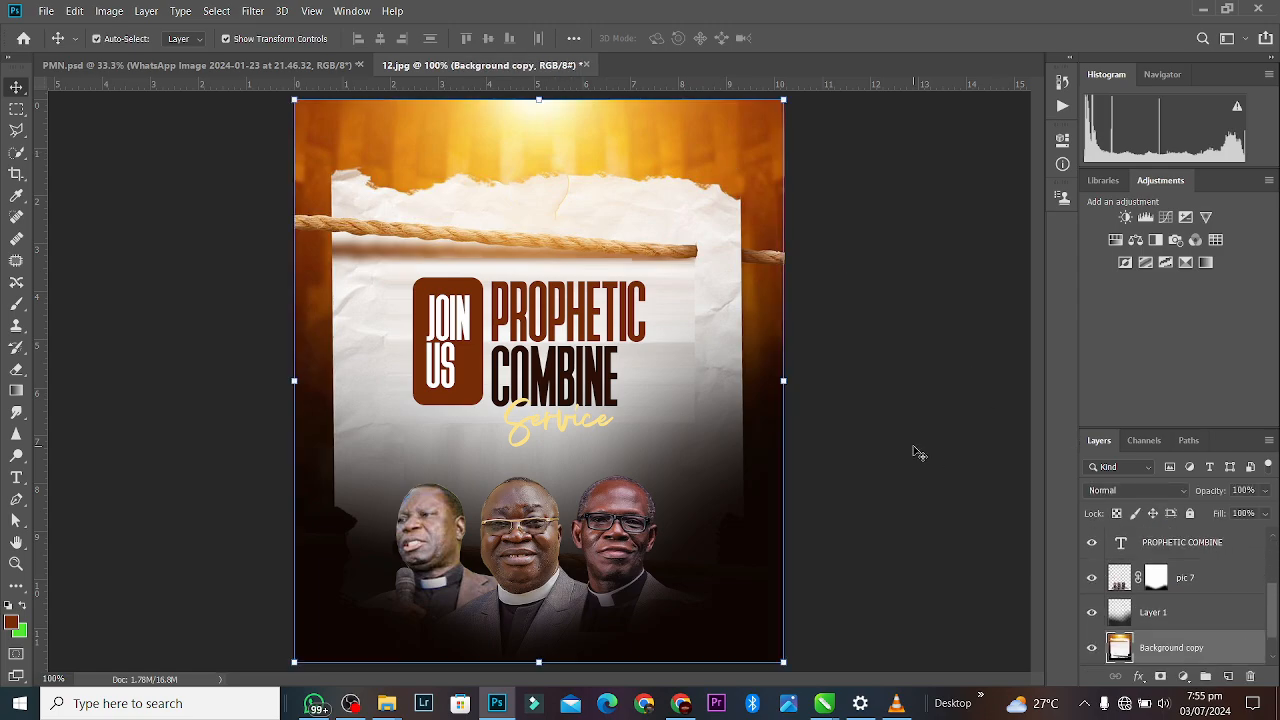
pyautogui.press('ctrl')
pyautogui.hotkey('ctrl', 'shift', ']')
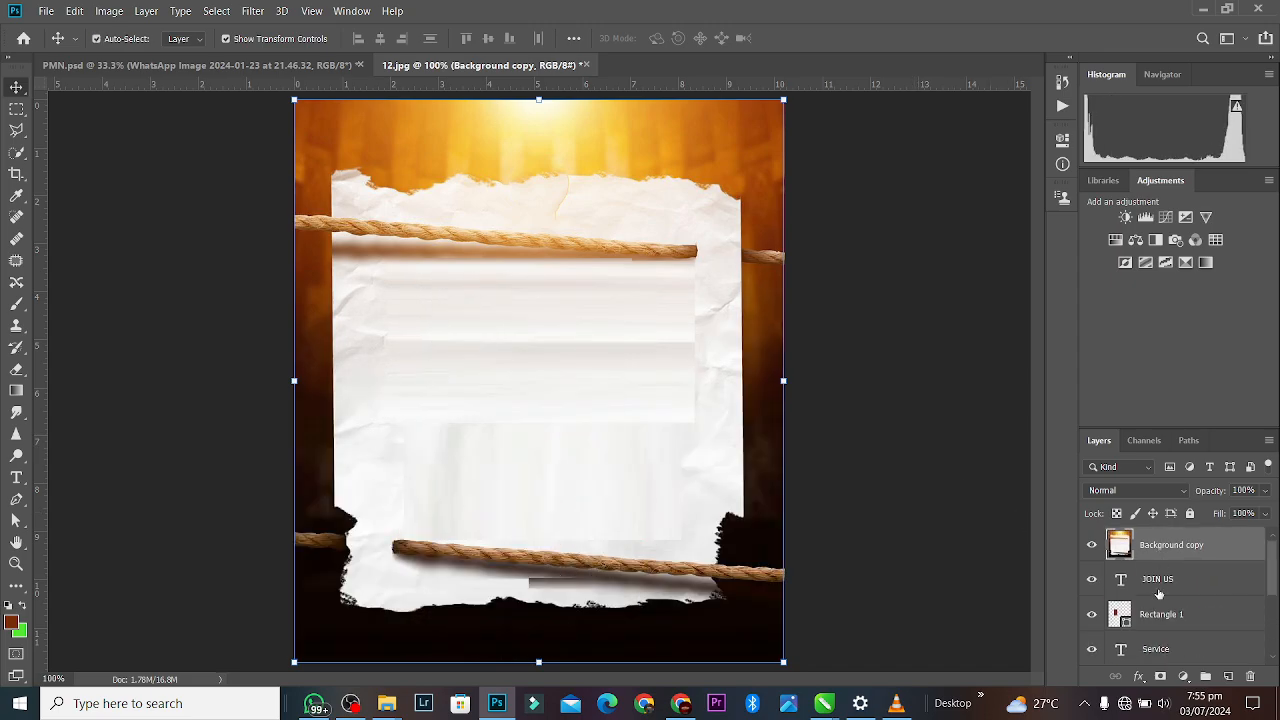
pyautogui.moveTo(1166, 565); pyautogui.dragTo(1138, 580)
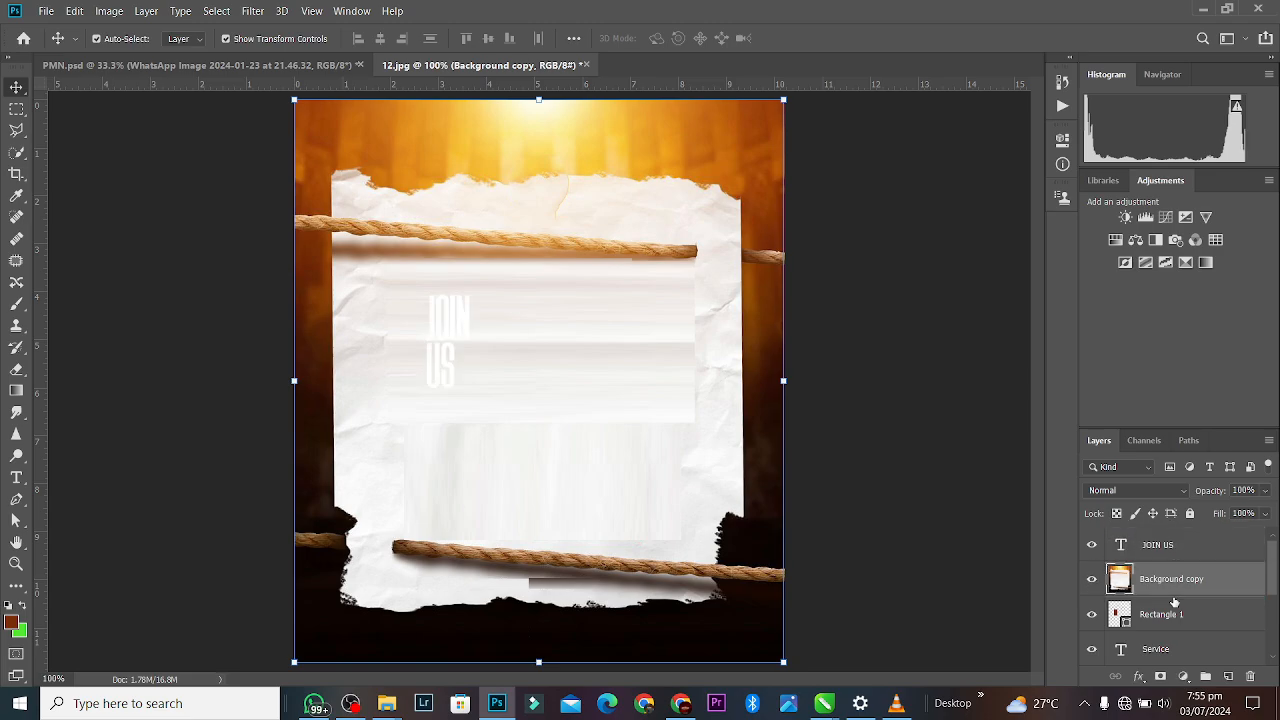
pyautogui.hotkey('ctrl', 'alt', 'g')
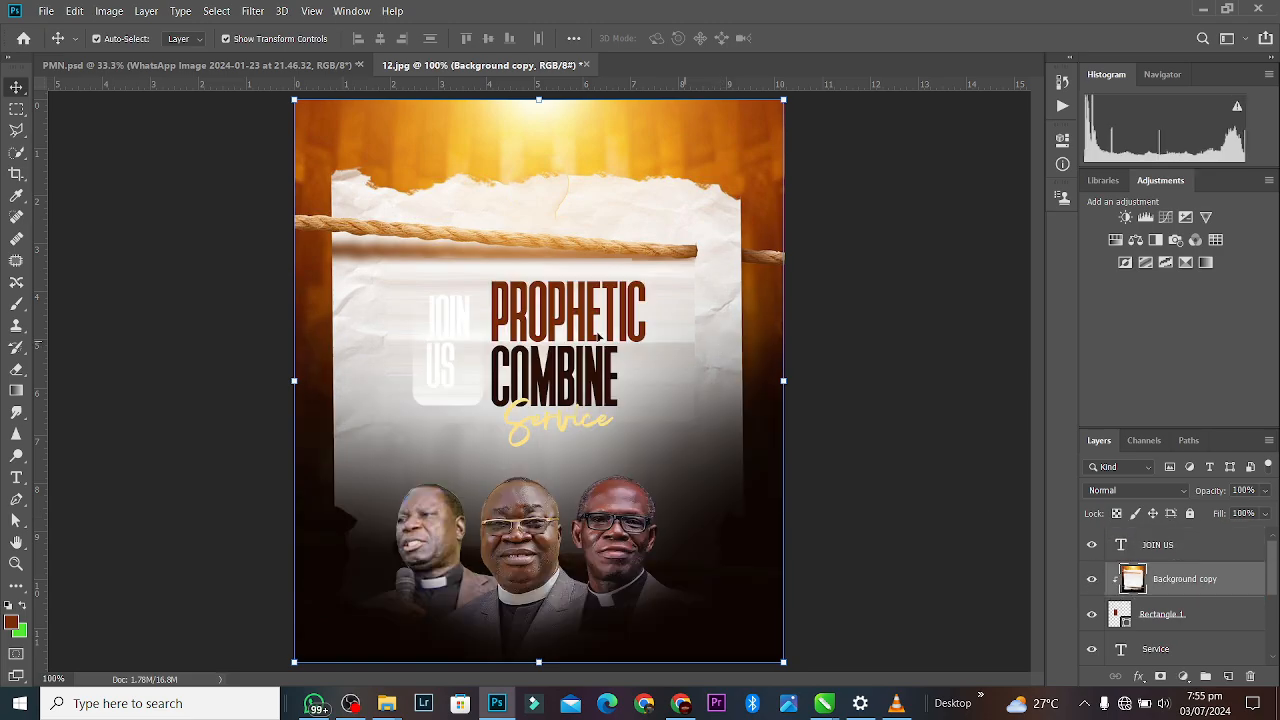
# Enlarge the clipped background copy to about 140% and position its orange area and rope inside the rounded rectangle.
pyautogui.press('ctrl')
pyautogui.hotkey('ctrl', 't')
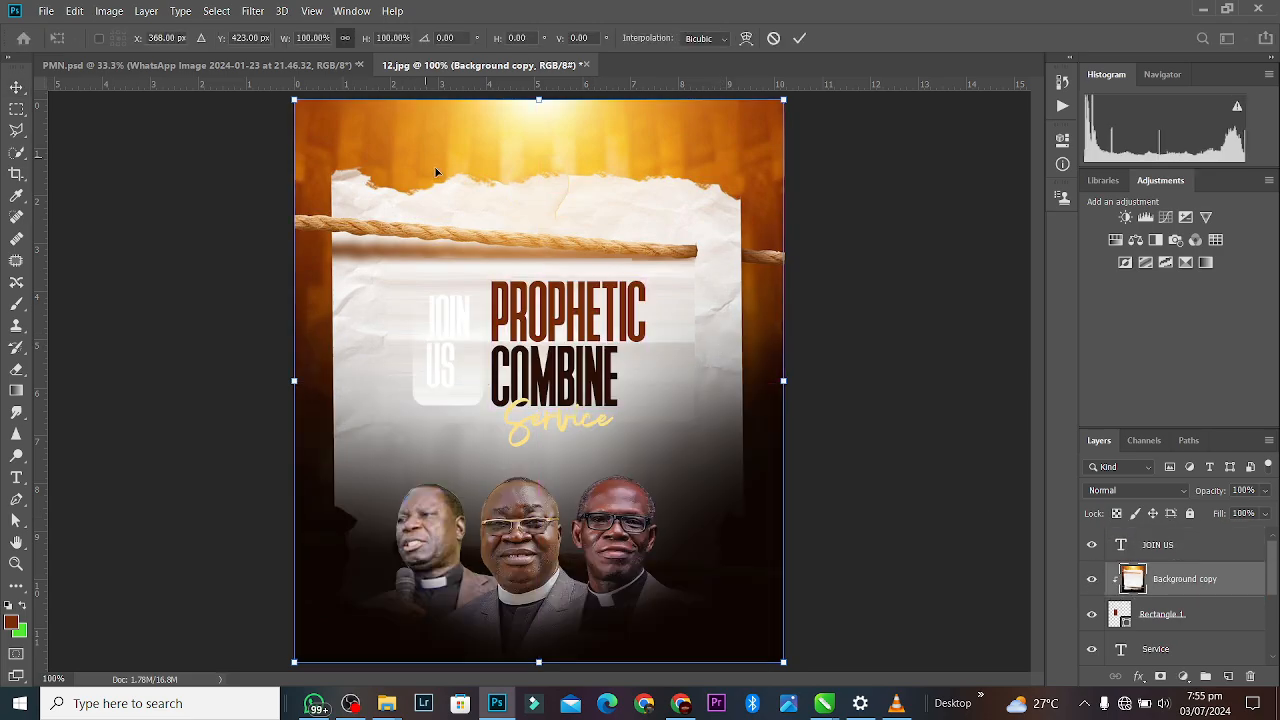
pyautogui.moveTo(436, 172); pyautogui.dragTo(559, 350)
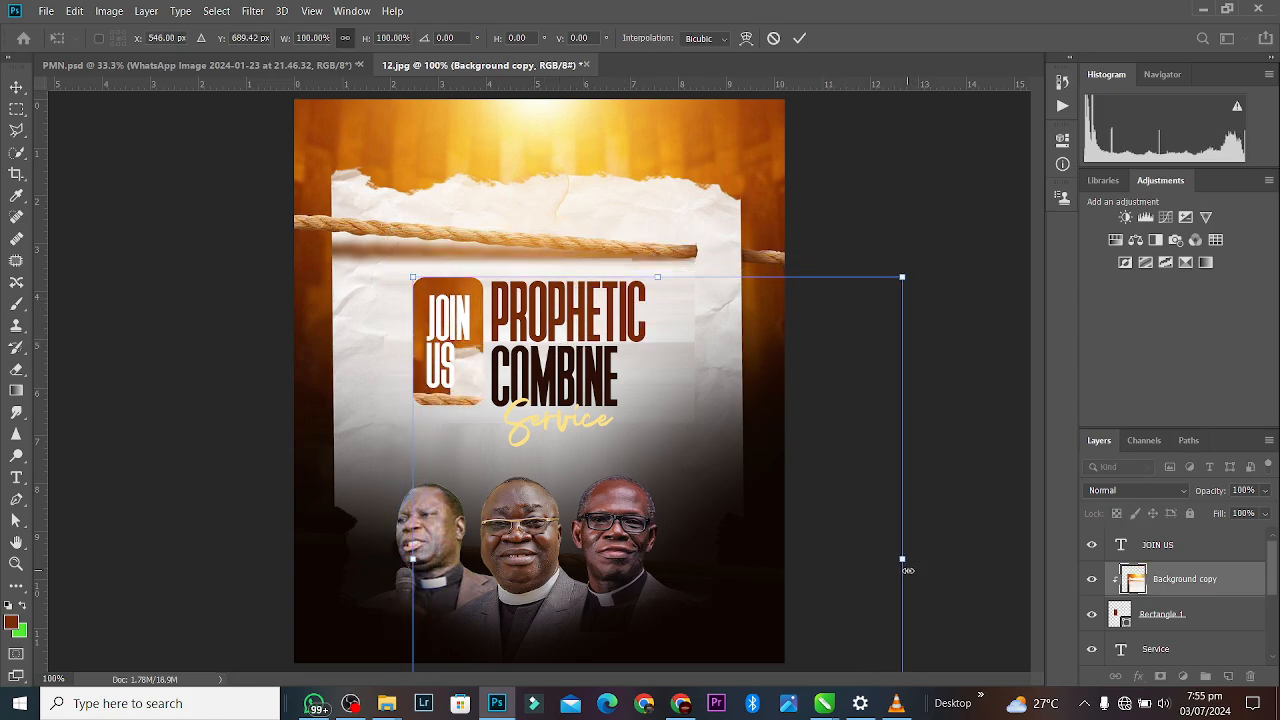
pyautogui.moveTo(908, 570); pyautogui.dragTo(1010, 520)
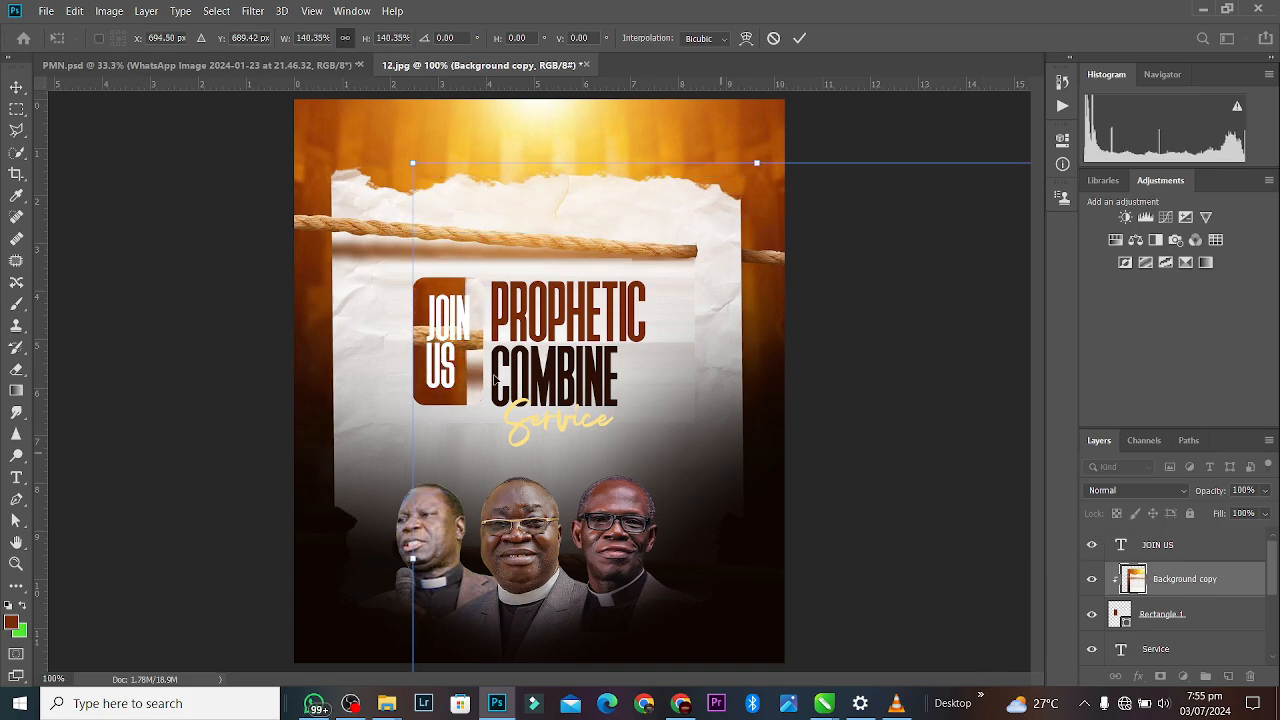
pyautogui.moveTo(466, 363); pyautogui.dragTo(465, 419)
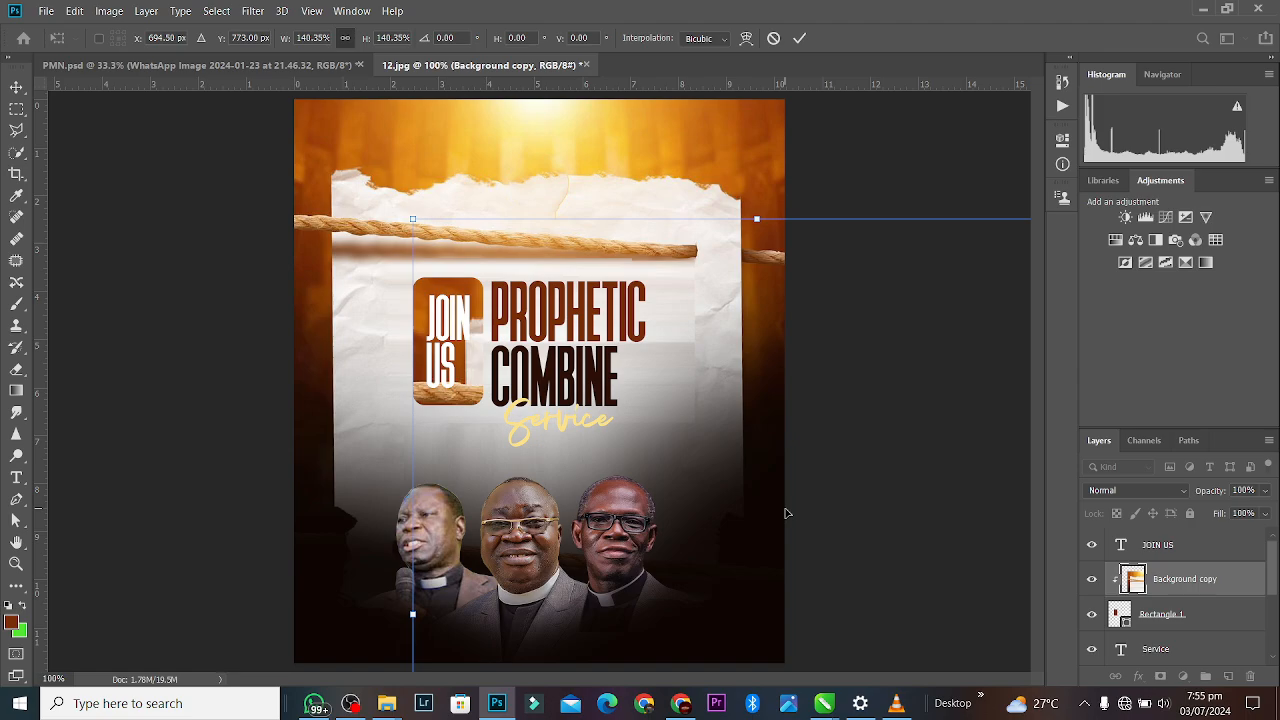
# Stretch the clipped background copy horizontally to about 211% so its orange area and rope span the rounded rectangle.
pyautogui.hotkey('ctrl', '-')
pyautogui.hotkey('ctrl', '-')
pyautogui.hotkey('ctrl', '-')
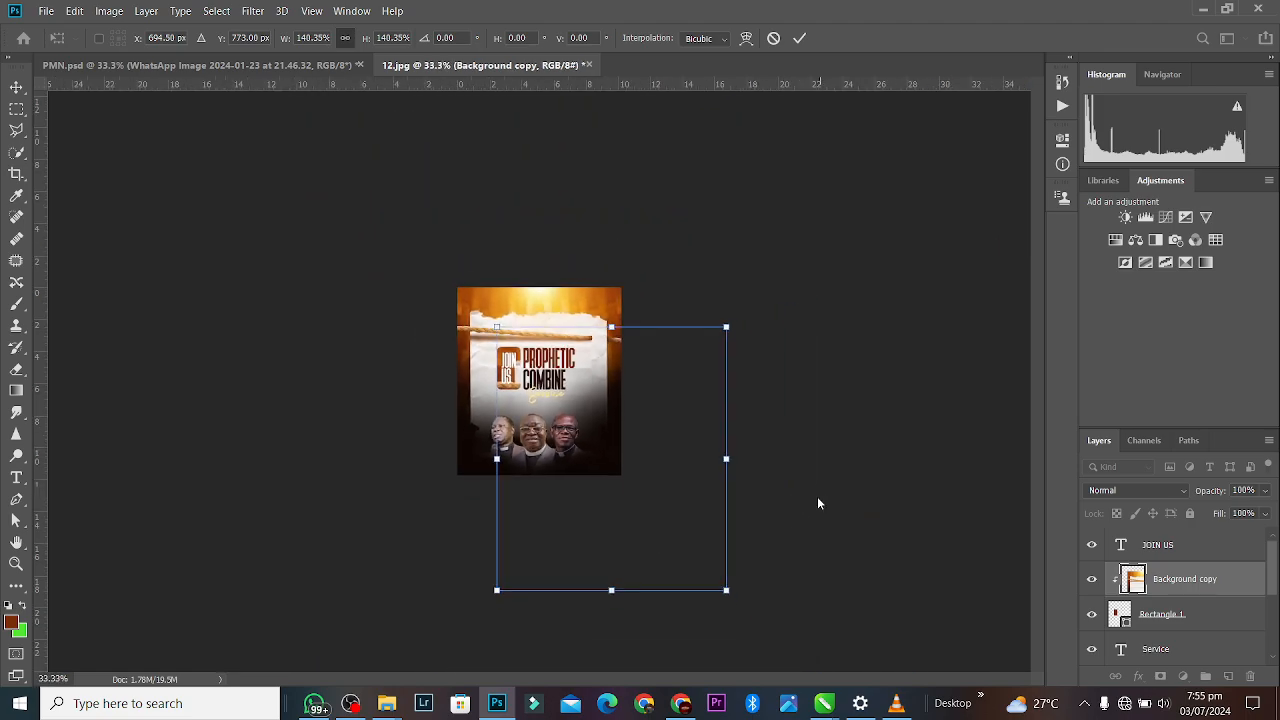
pyautogui.moveTo(728, 459); pyautogui.dragTo(843, 458)
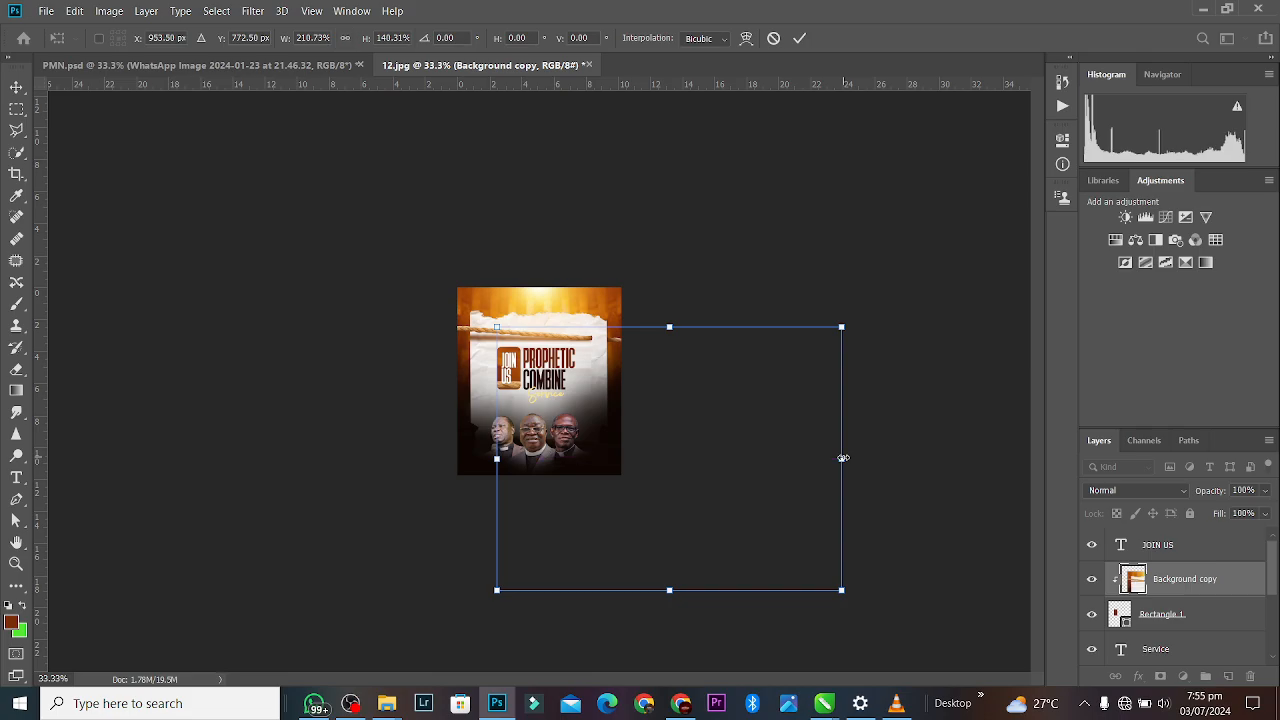
pyautogui.press('Return')
pyautogui.hotkey('ctrl', '+')
pyautogui.hotkey('ctrl', '+')
pyautogui.hotkey('ctrl', '+')
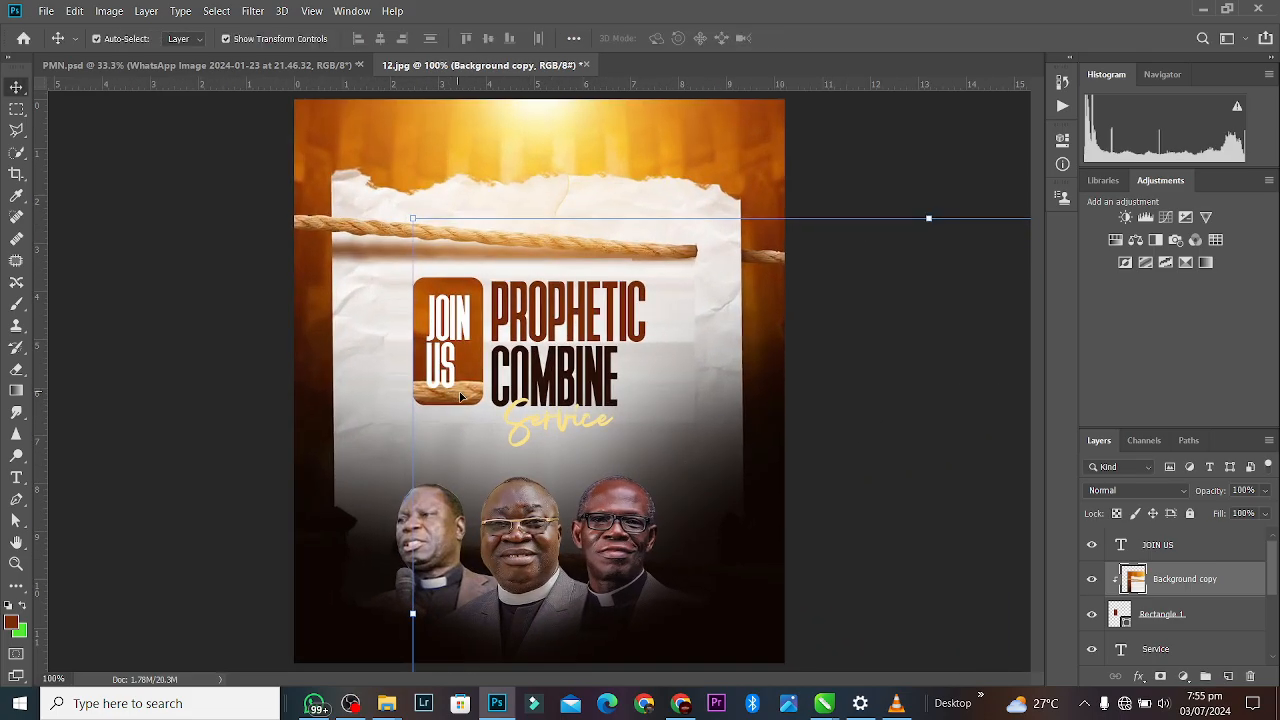
pyautogui.moveTo(460, 396); pyautogui.dragTo(460, 397)
pyautogui.click(870, 169)
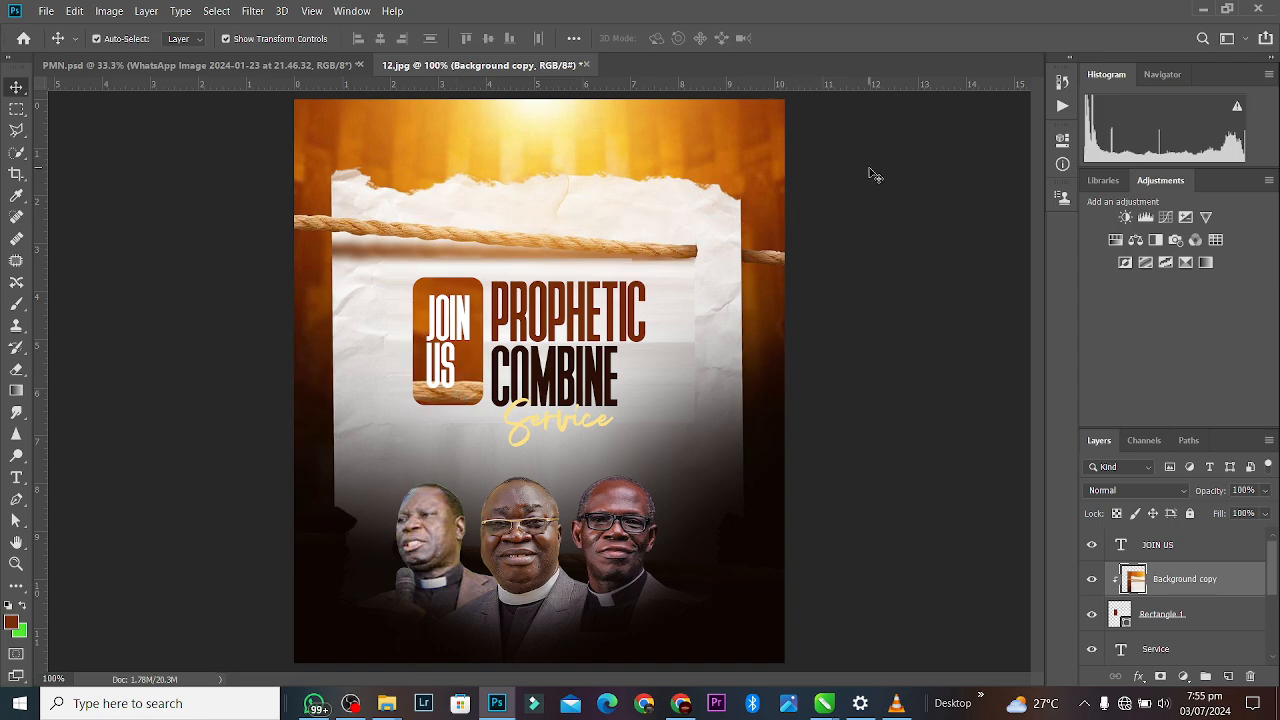
# Merge the clipped background copy with the rounded rectangle into one layer.
pyautogui.click(1175, 578)
pyautogui.keyDown('shift'); pyautogui.click(1182, 614); pyautogui.keyUp('shift')
pyautogui.hotkey('ctrl', 'e')
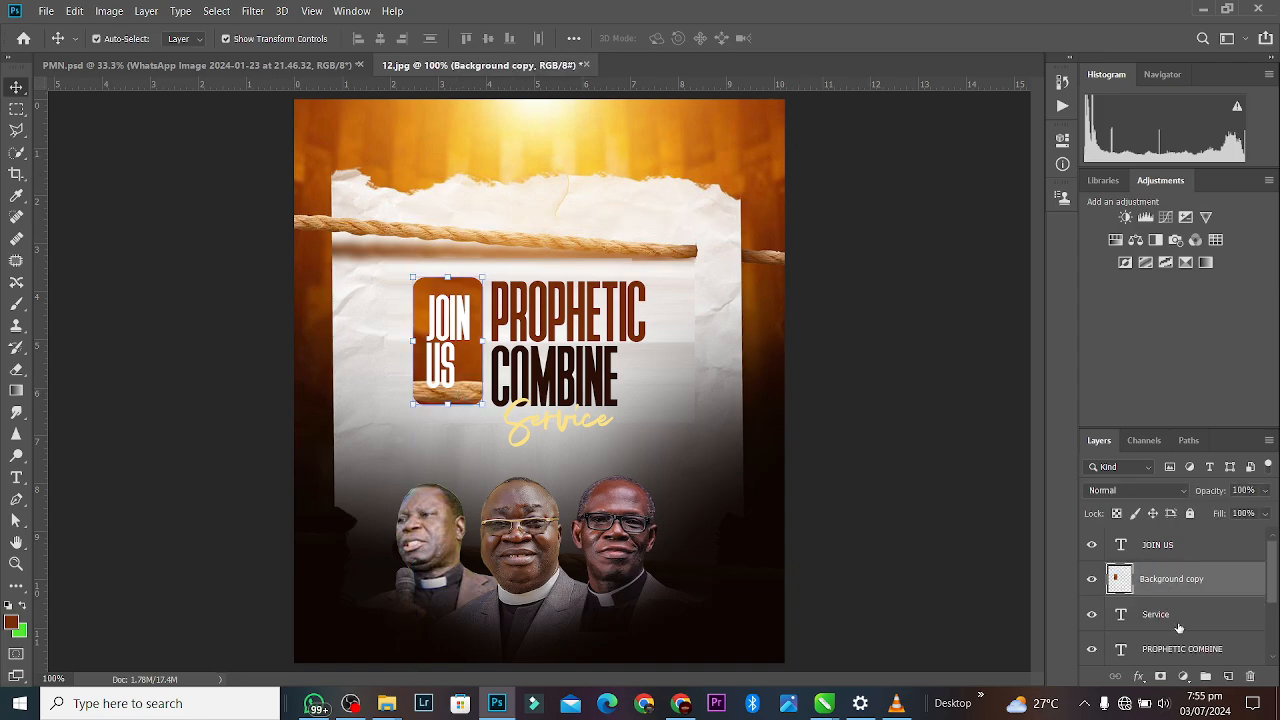
pyautogui.keyDown('ctrl'); pyautogui.click(694, 360); pyautogui.keyUp('ctrl')
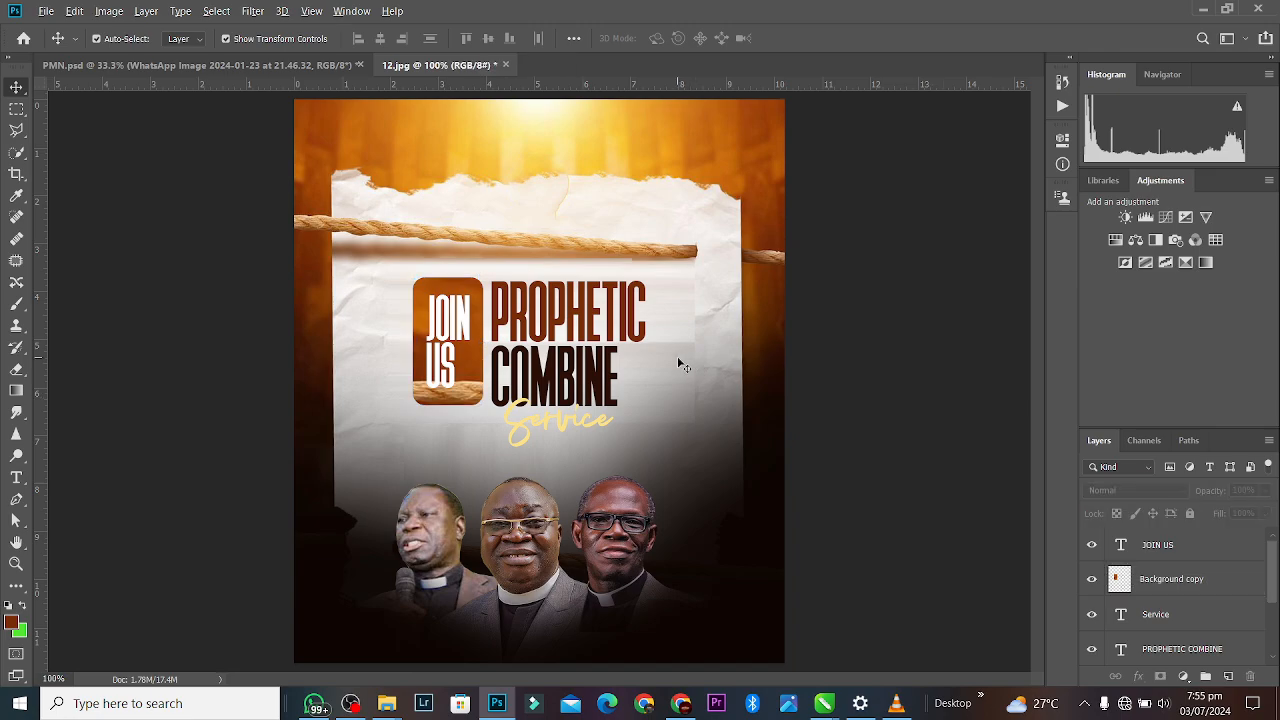
# Copy the venue line "CAC Oke Isegun Taiwo Isale Ilorin DCC HEADQUARTERS" from the WhatsApp chat and return to Photoshop.
pyautogui.hotkey('alt', 'Tab')
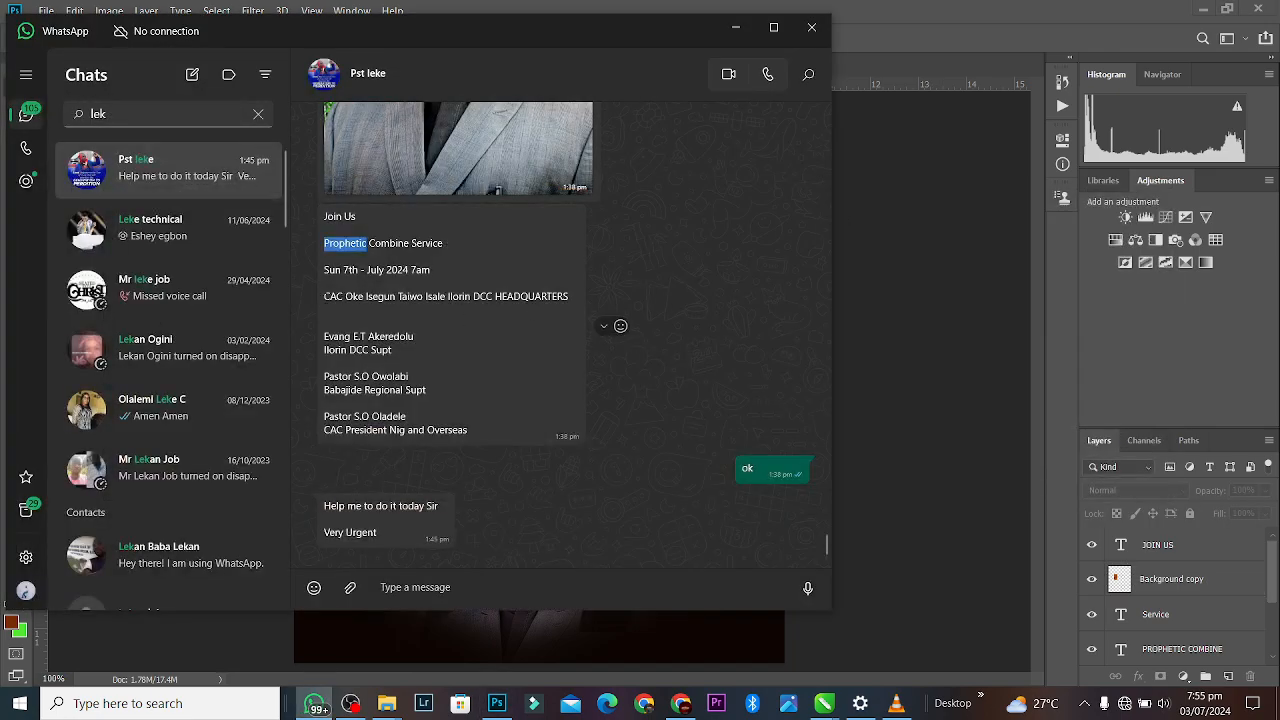
pyautogui.moveTo(323, 296); pyautogui.dragTo(566, 297)
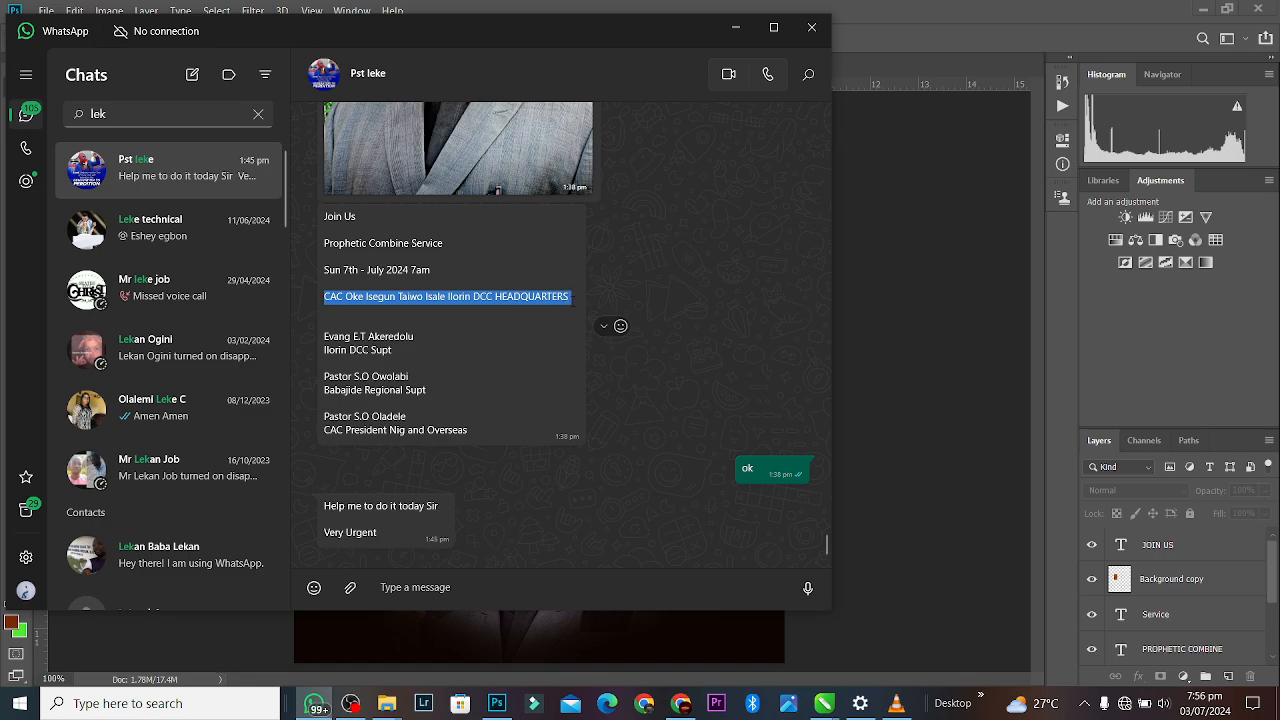
pyautogui.hotkey('alt', 'Tab')
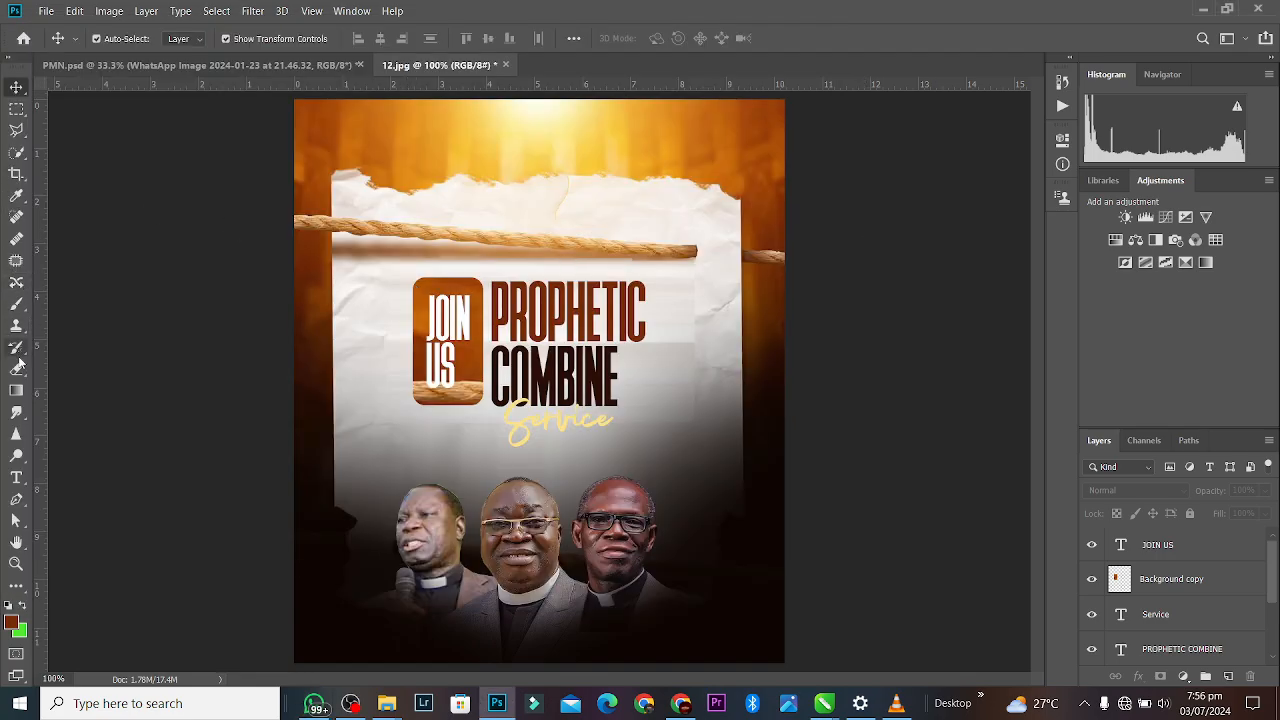
# Paste the copied venue line as a new text layer in 12 pt Montserrat SemiBold on the torn paper above the rope.
pyautogui.click(19, 482)
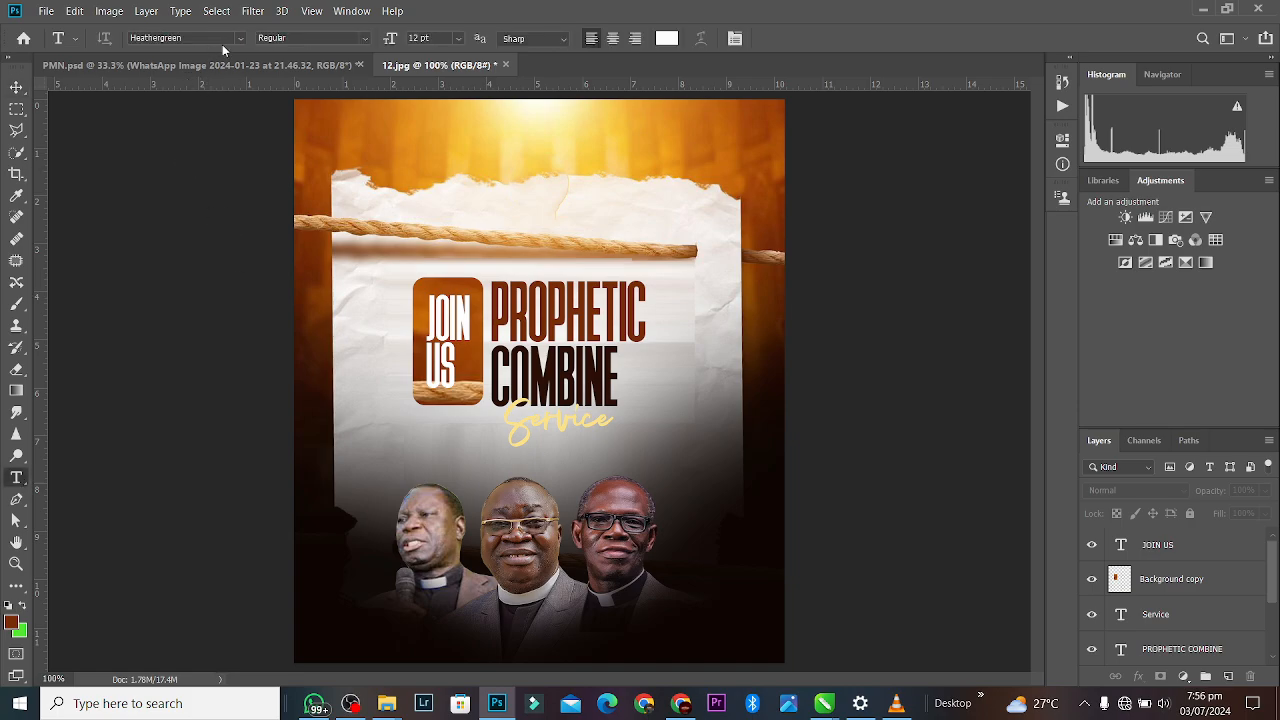
pyautogui.click(240, 38)
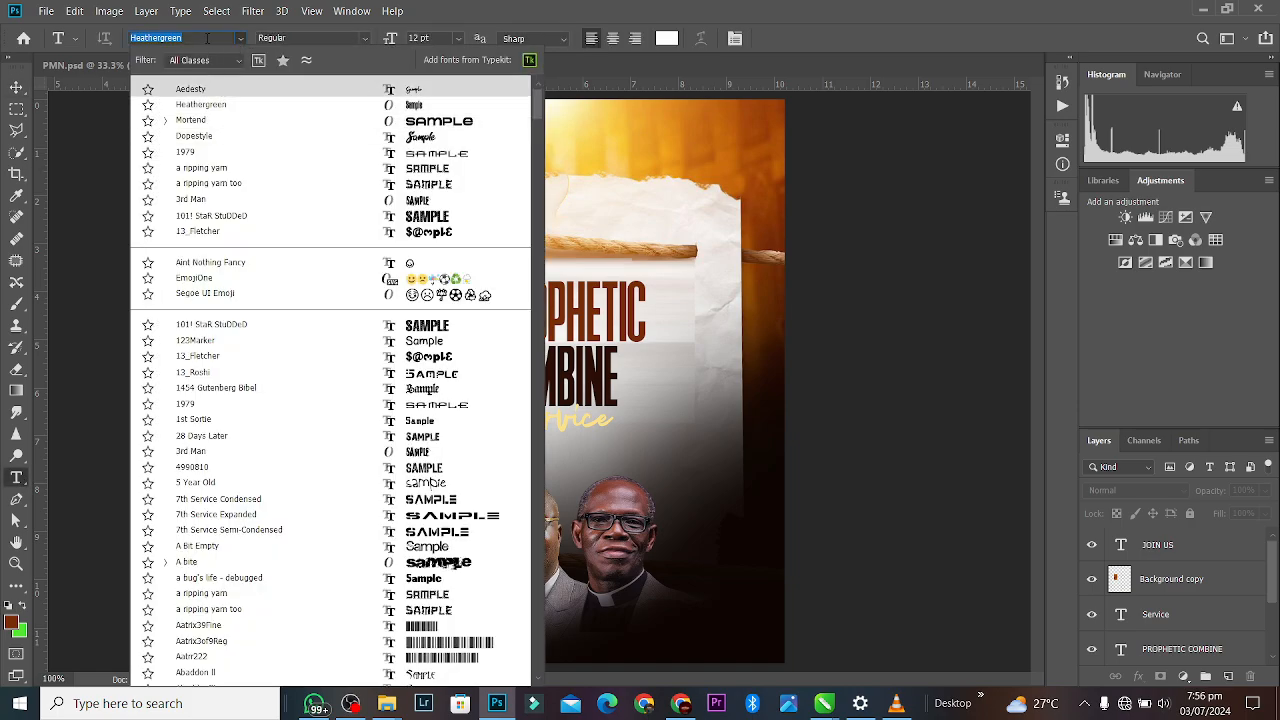
pyautogui.write('mON')
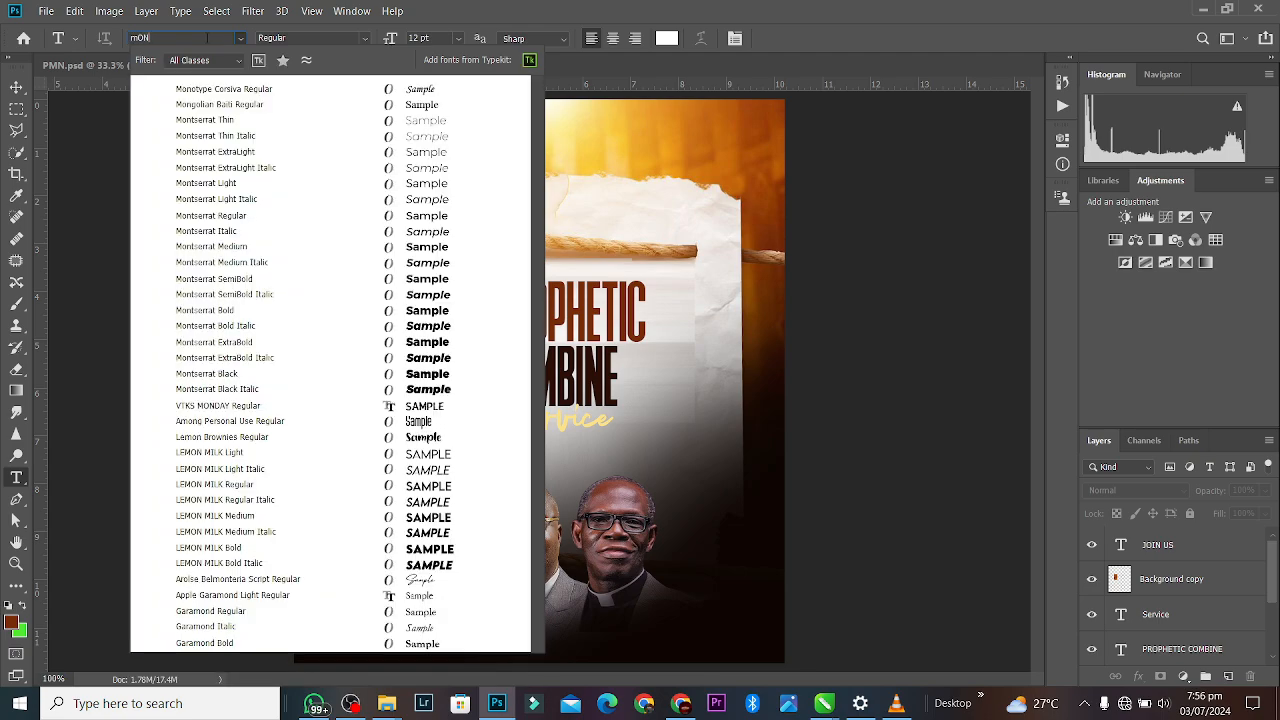
pyautogui.click(470, 280)
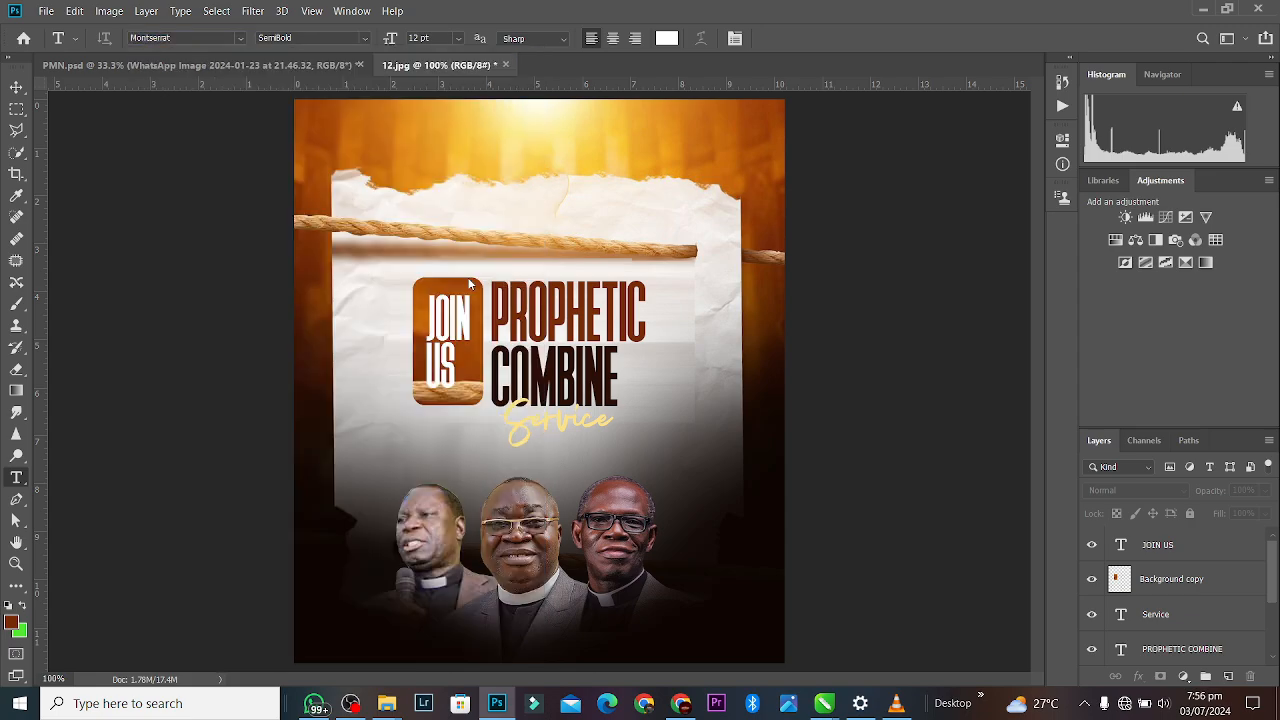
pyautogui.click(439, 210)
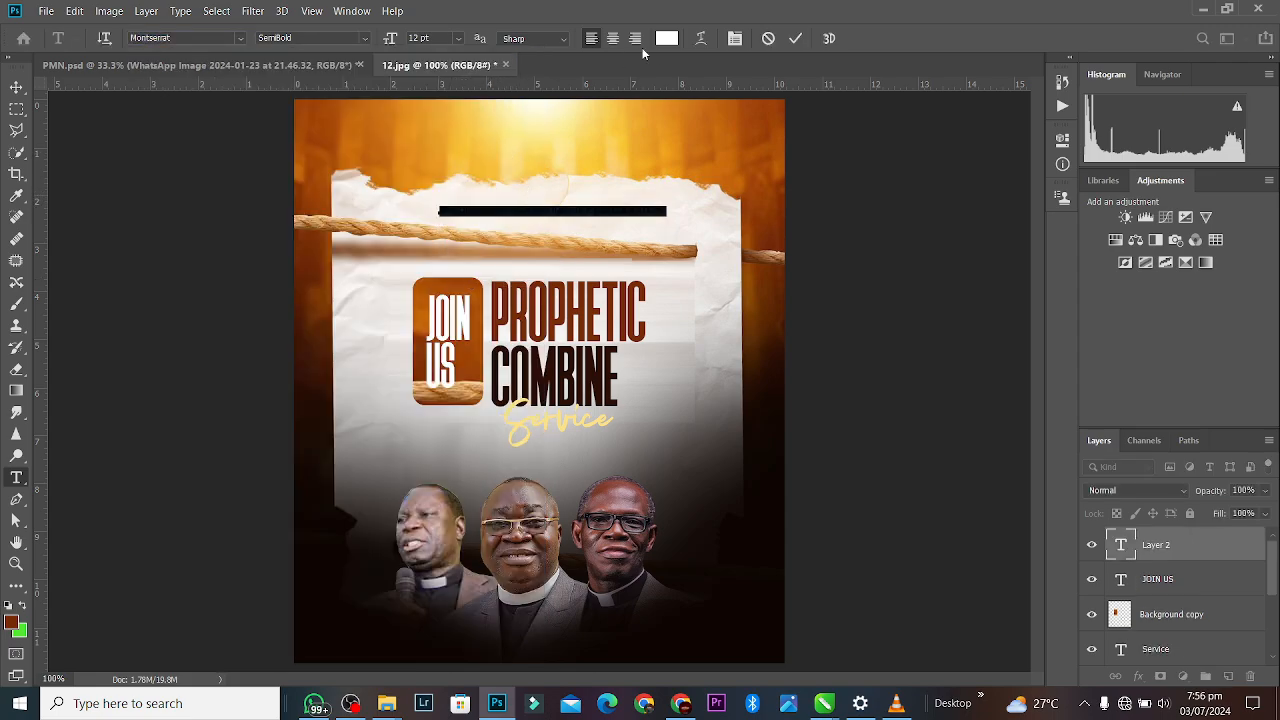
# Color the venue text dark brown (2b0e05), sampled from the word "COMBINE", and commit the text.
pyautogui.click(667, 38)
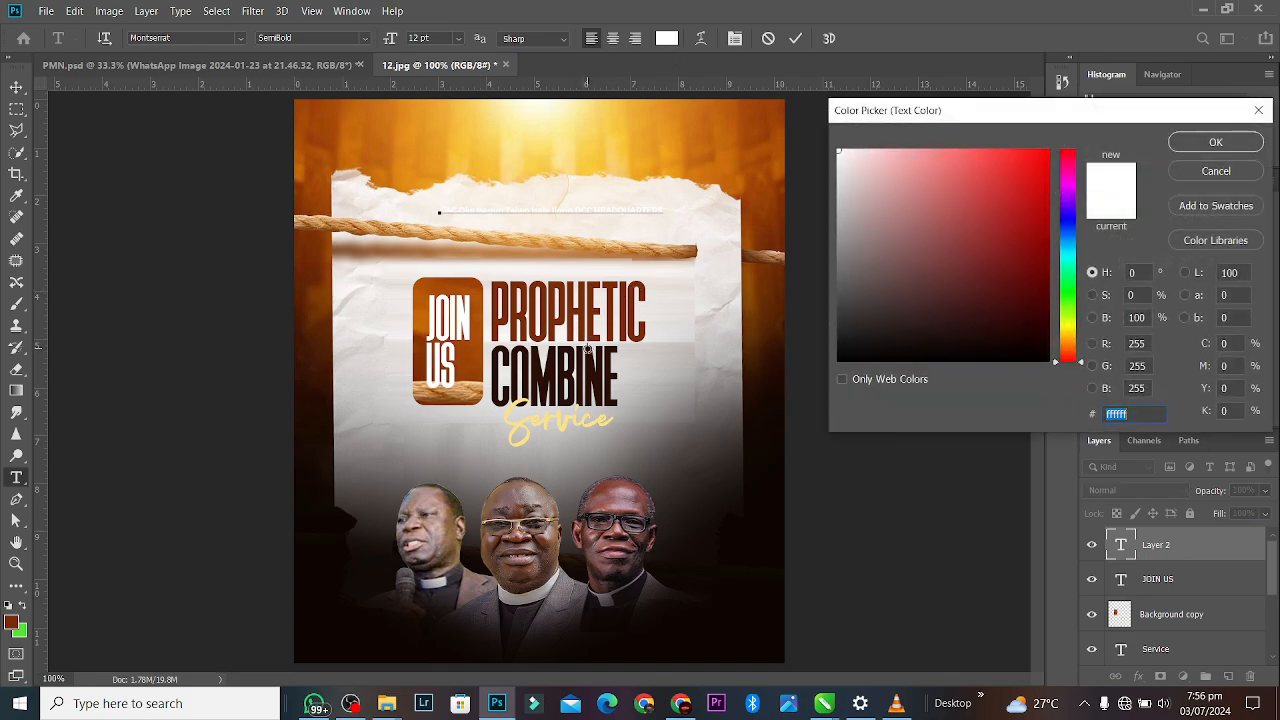
pyautogui.click(587, 352)
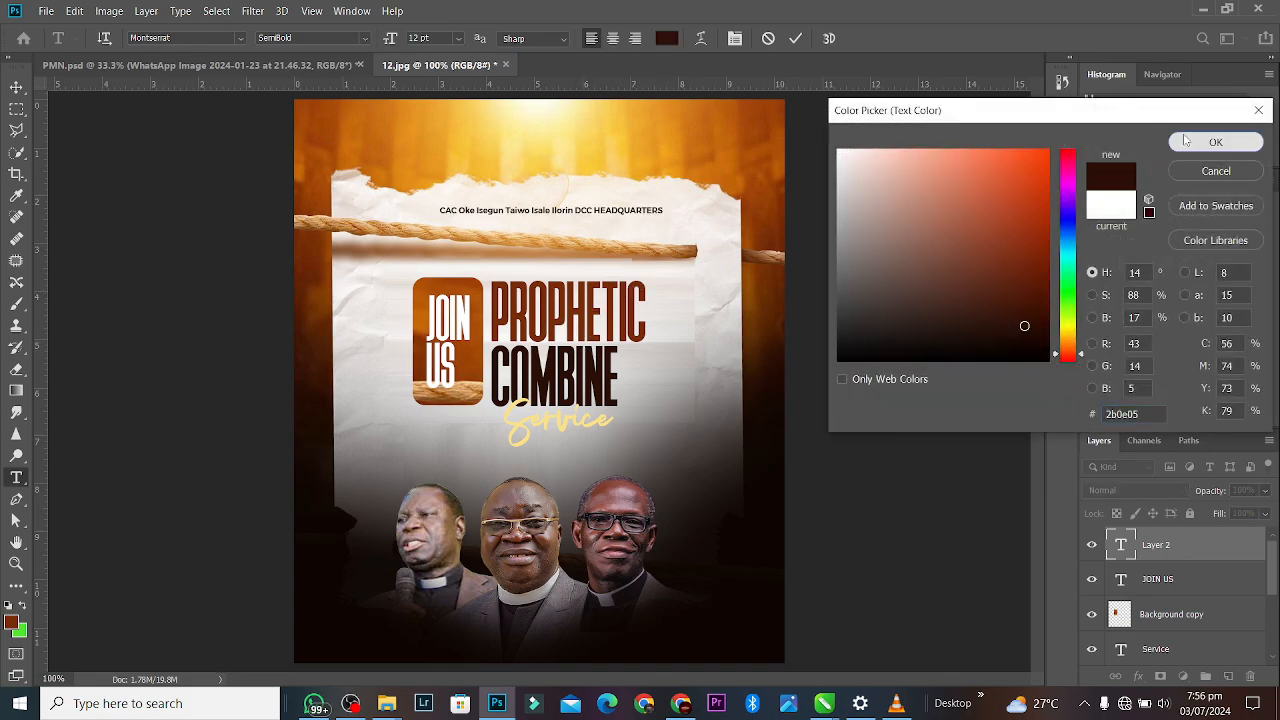
pyautogui.click(1215, 142)
pyautogui.click(795, 38)
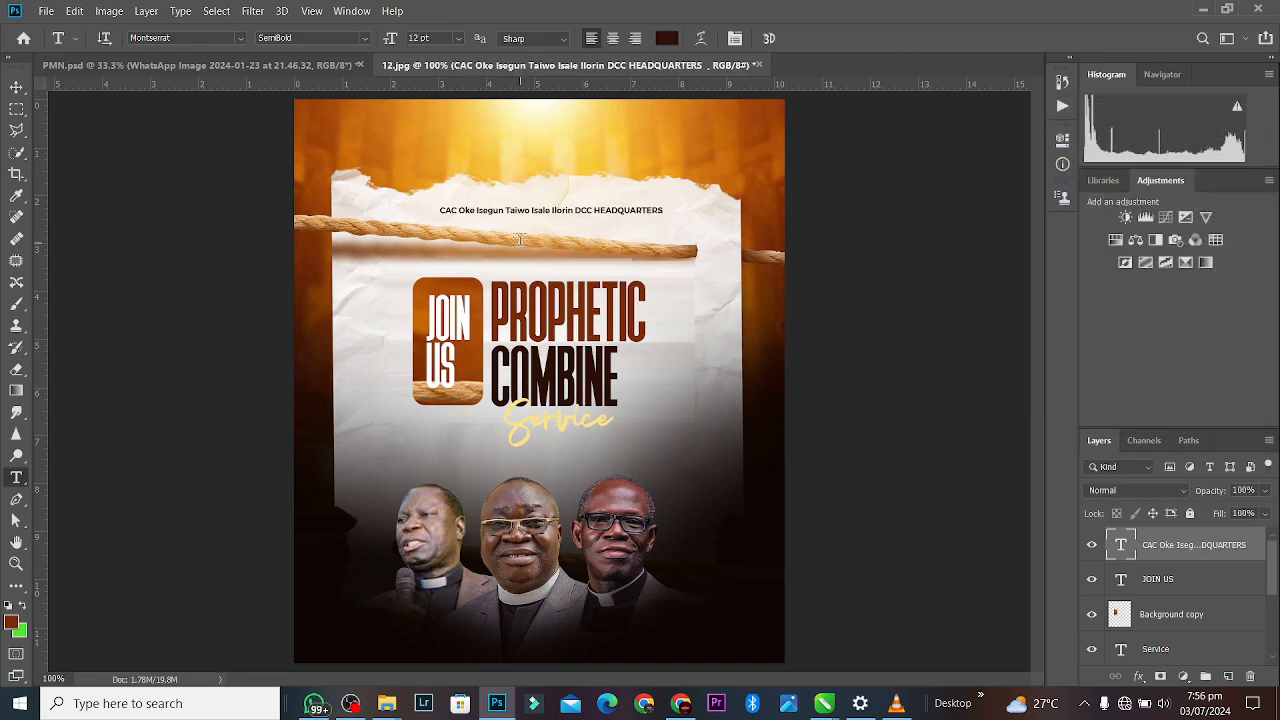
# Break the venue text into two lines before "Ilorin".
pyautogui.hotkey('ctrl', '+')
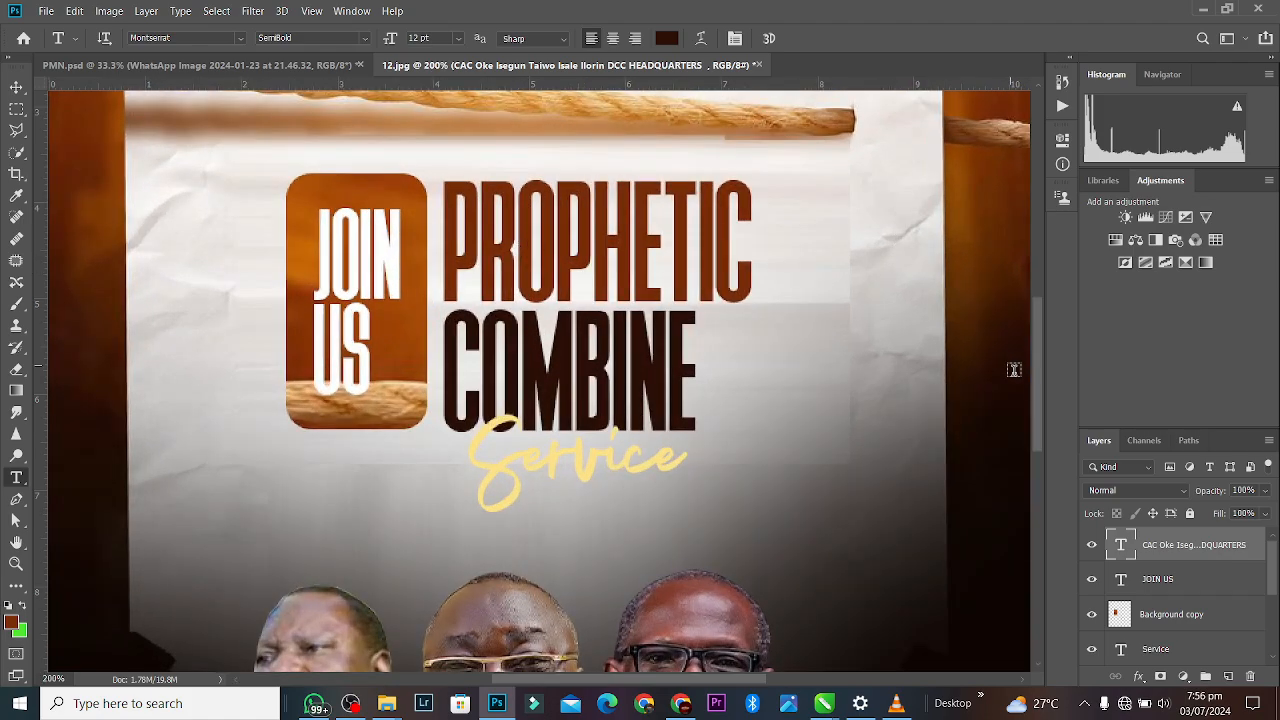
pyautogui.moveTo(1038, 390); pyautogui.dragTo(1031, 324)
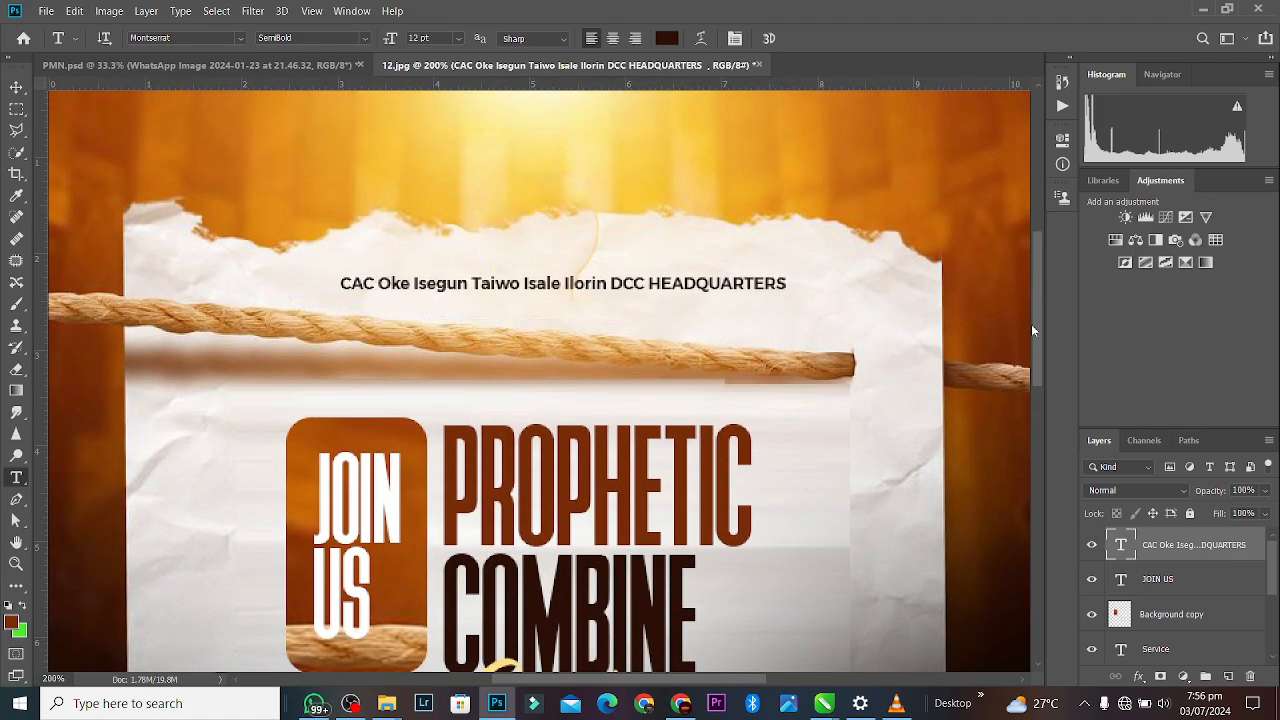
pyautogui.click(566, 284)
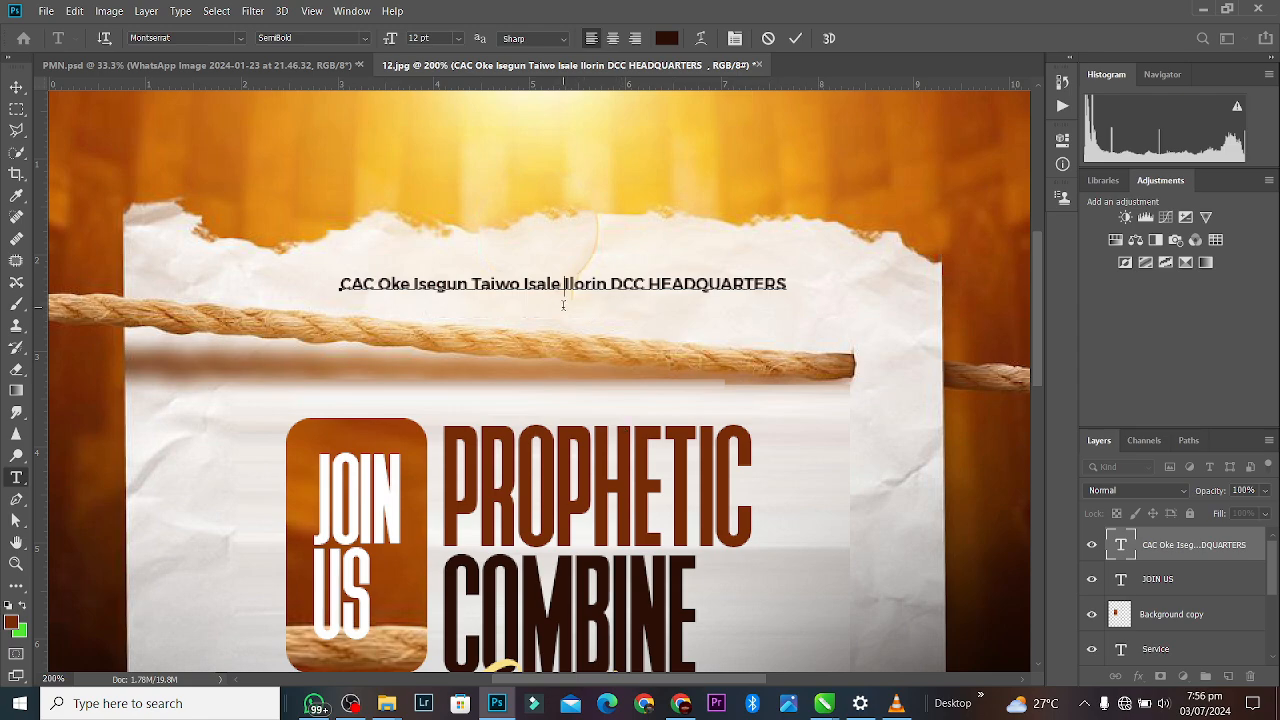
pyautogui.press('Return')
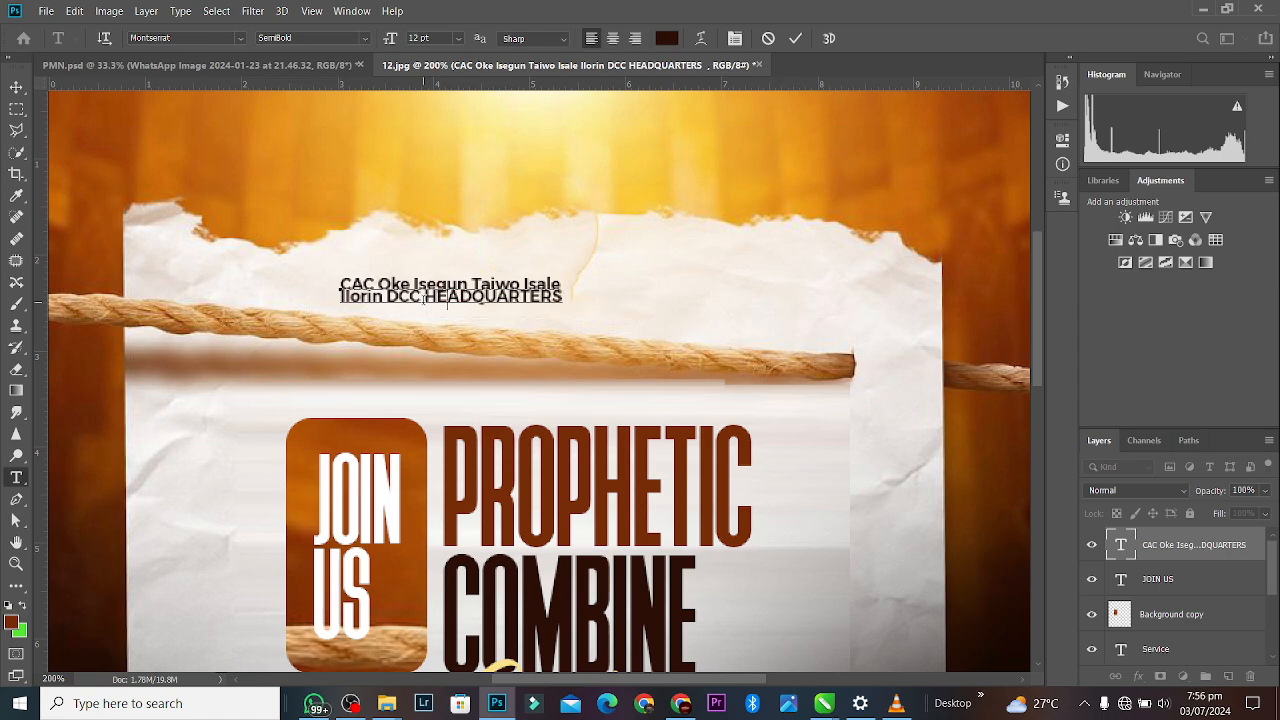
# Replace the all-caps "HEADQUARTERS" with "Headquarters" in the second line of the venue text.
pyautogui.write('ea')
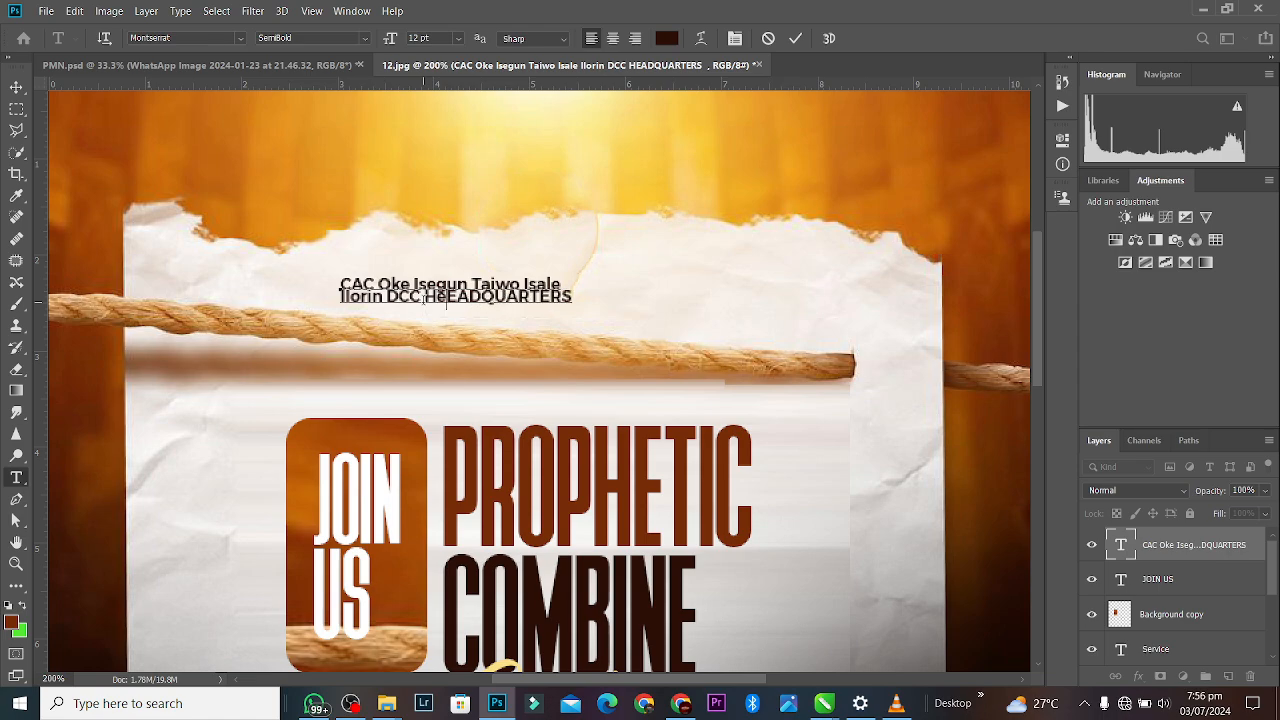
pyautogui.write('dq')
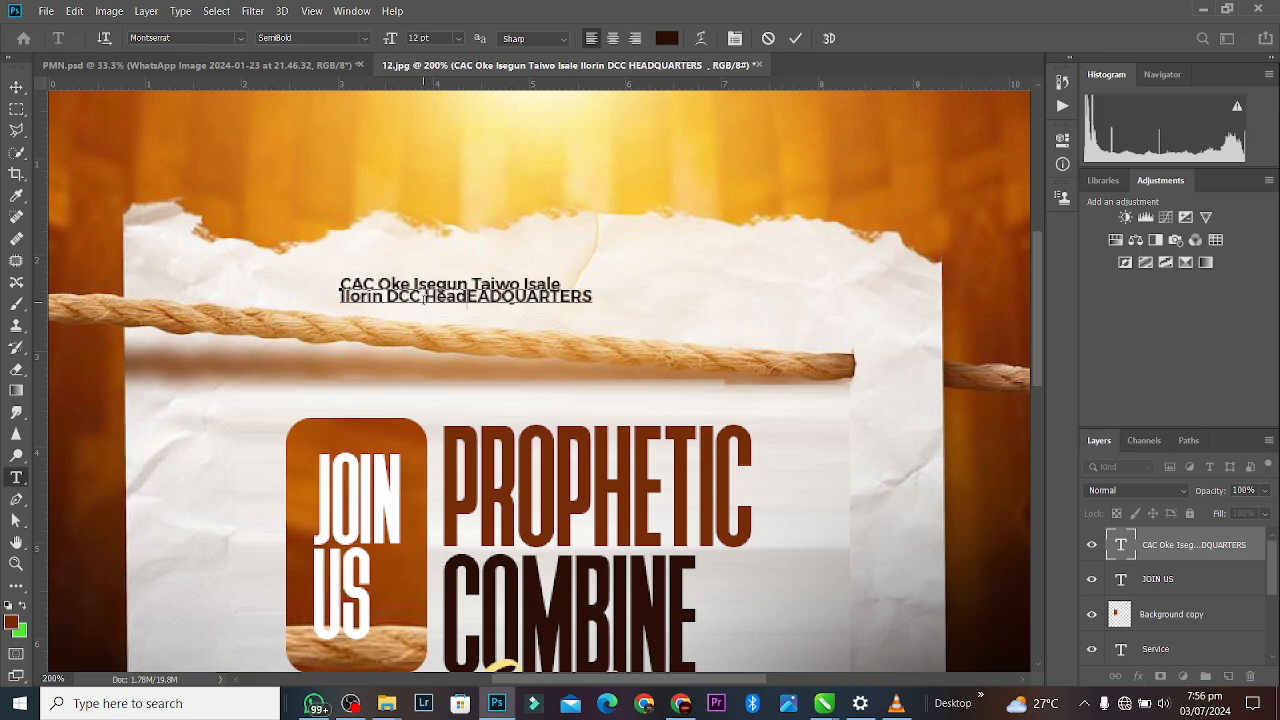
pyautogui.write('uar')
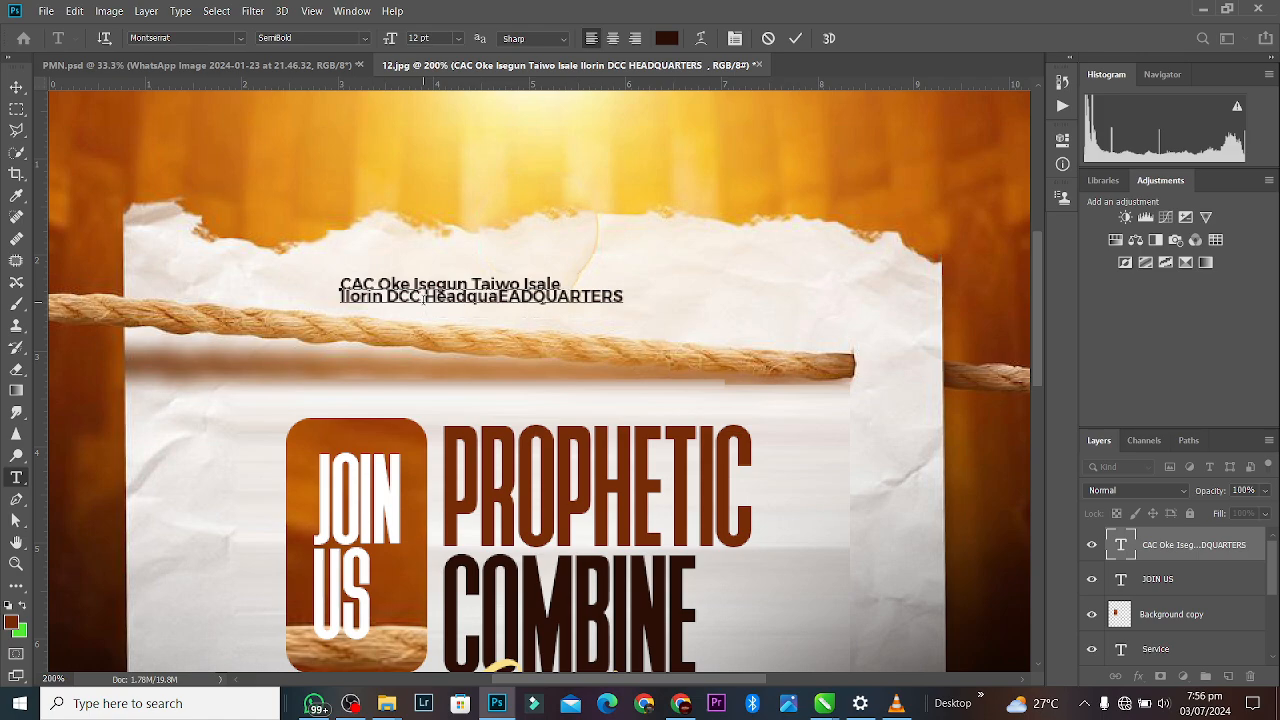
pyautogui.write('ter')
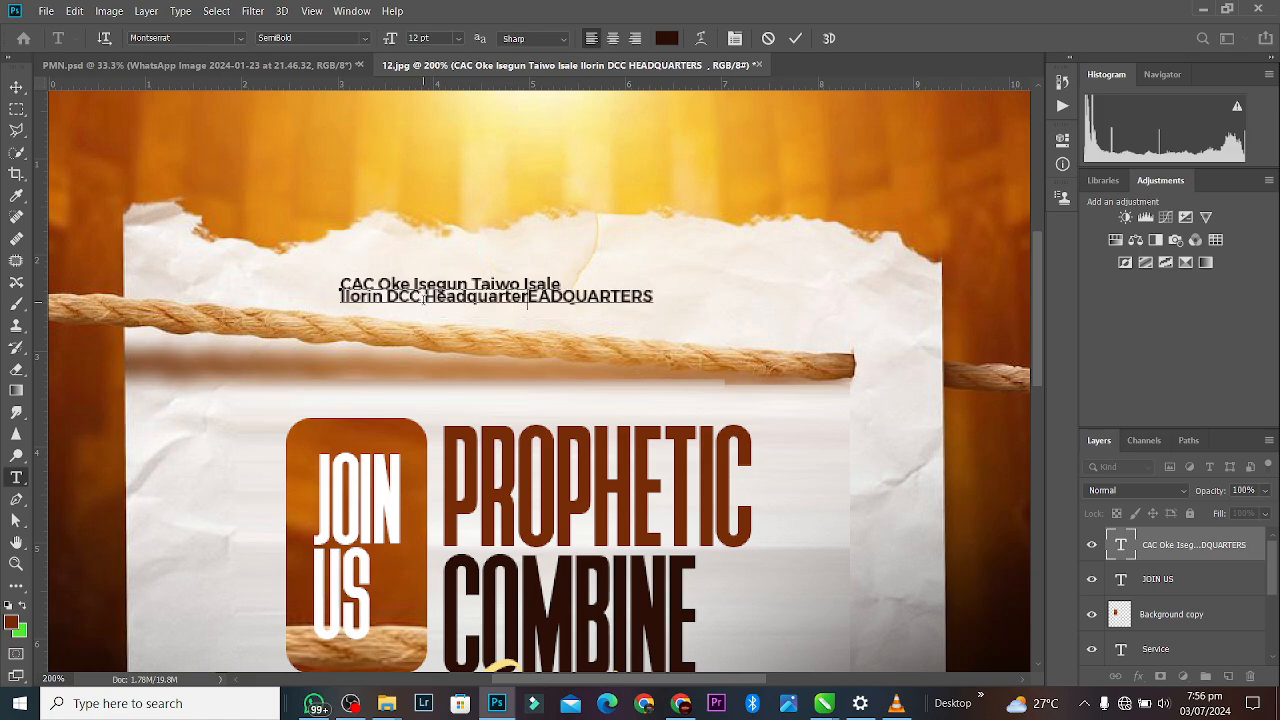
pyautogui.write('s')
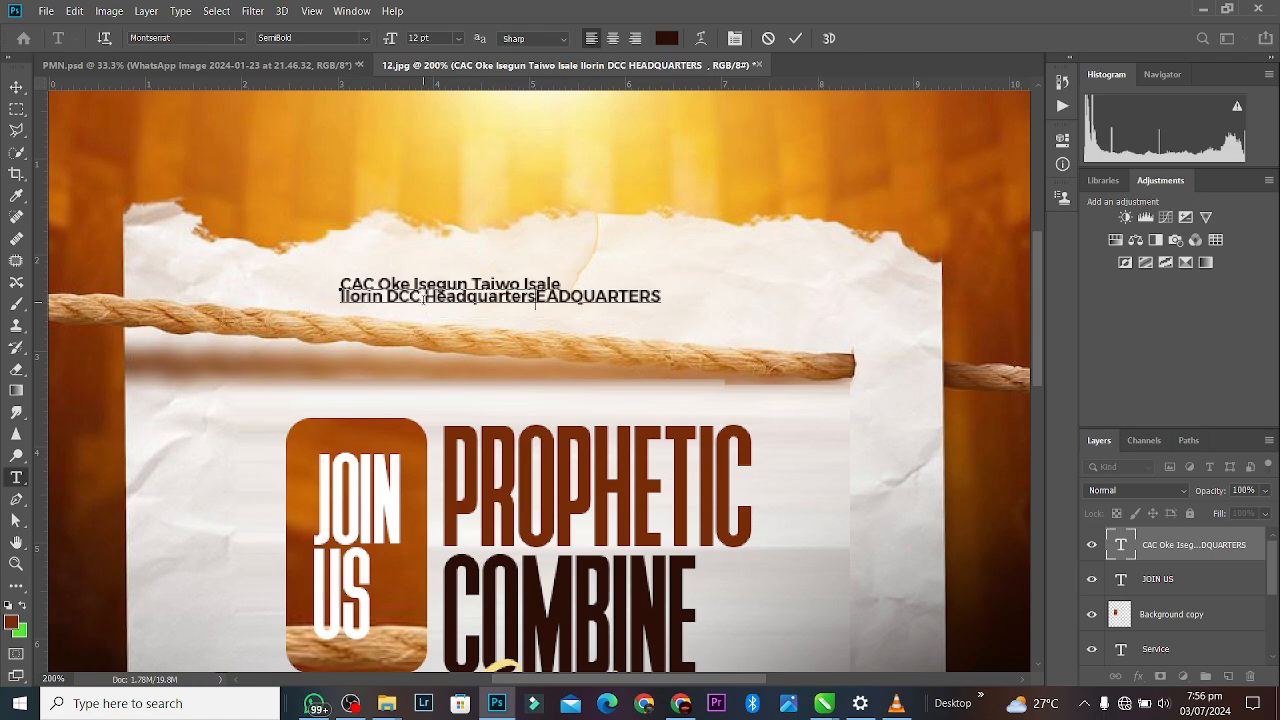
pyautogui.press('Delete')
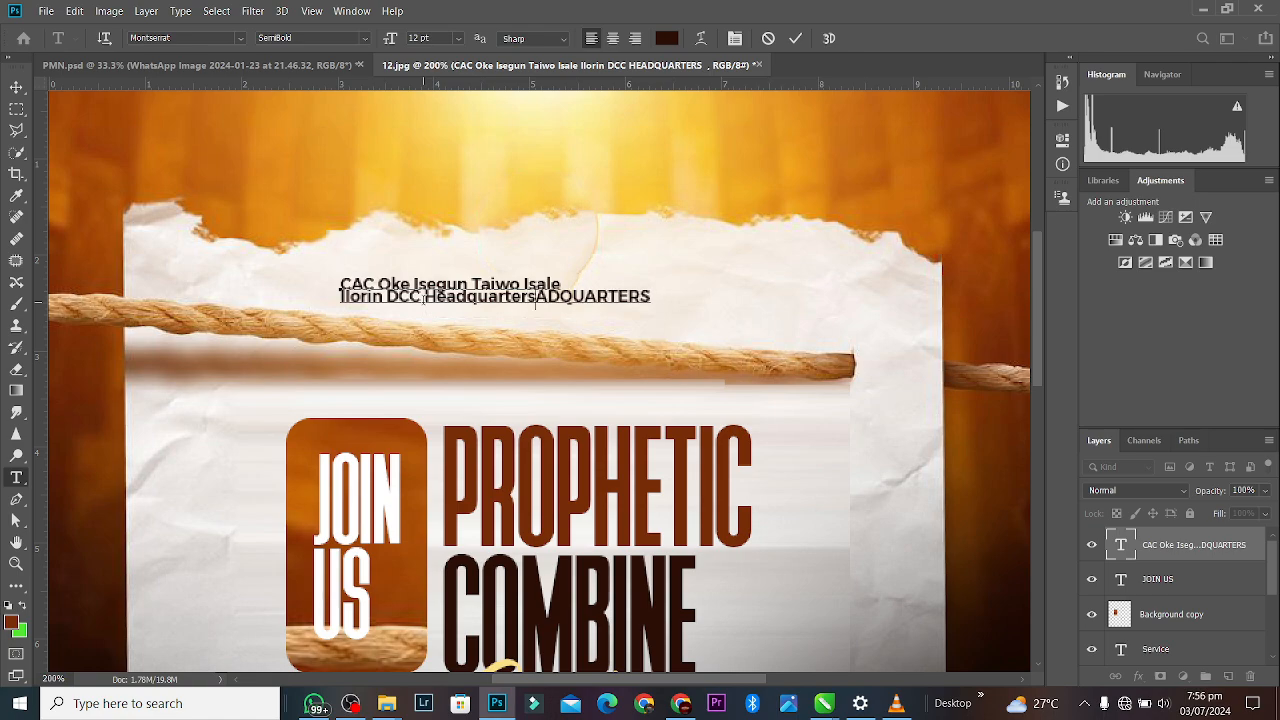
pyautogui.press('Delete')
pyautogui.press('Delete')
pyautogui.press('Delete')
pyautogui.press('Delete')
pyautogui.press('Delete')
pyautogui.press('Delete')
pyautogui.press('Delete')
pyautogui.press('Delete')
pyautogui.press('Delete')
pyautogui.press('Delete')
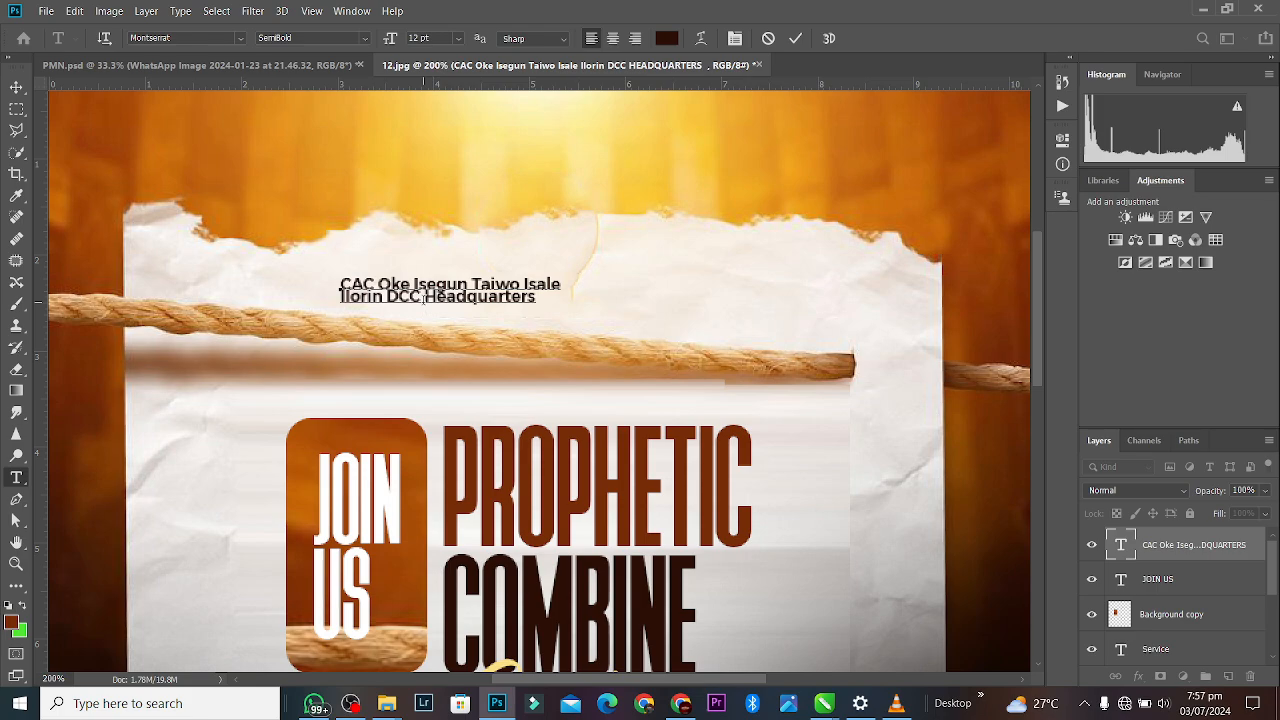
# Center-align both lines of the venue text and commit the edit.
pyautogui.hotkey('ctrl', 'a')
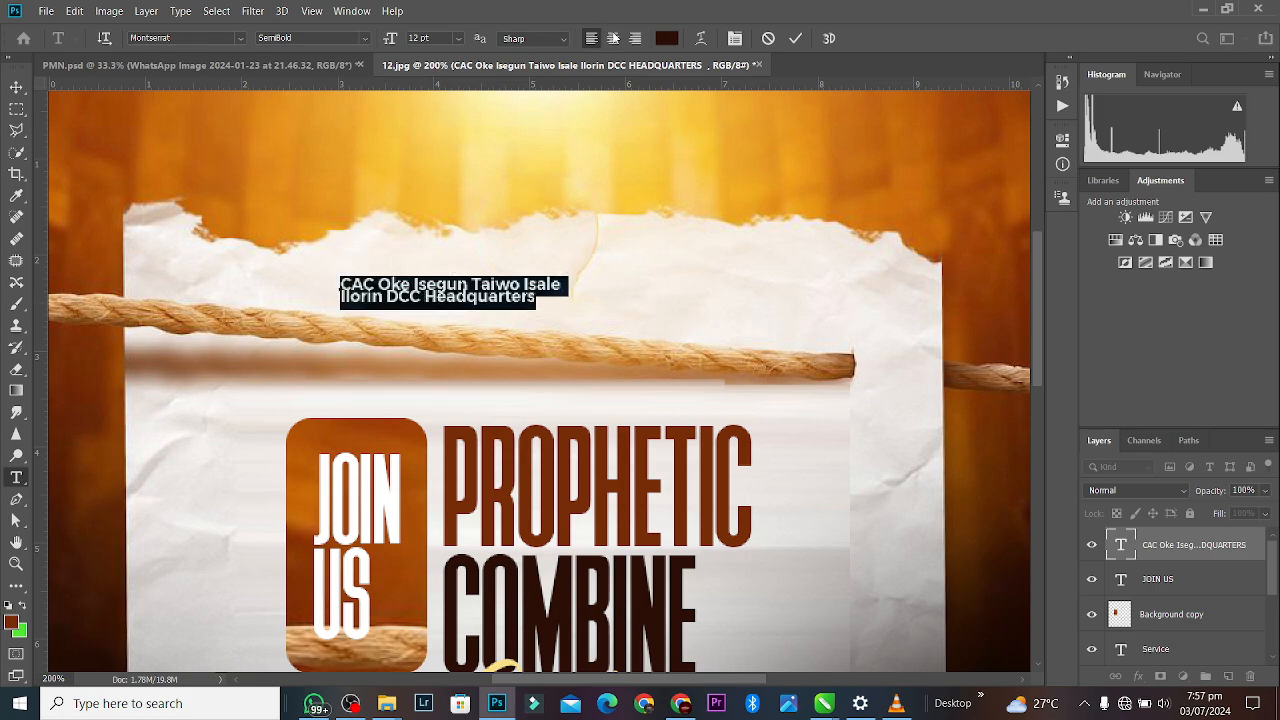
pyautogui.click(613, 38)
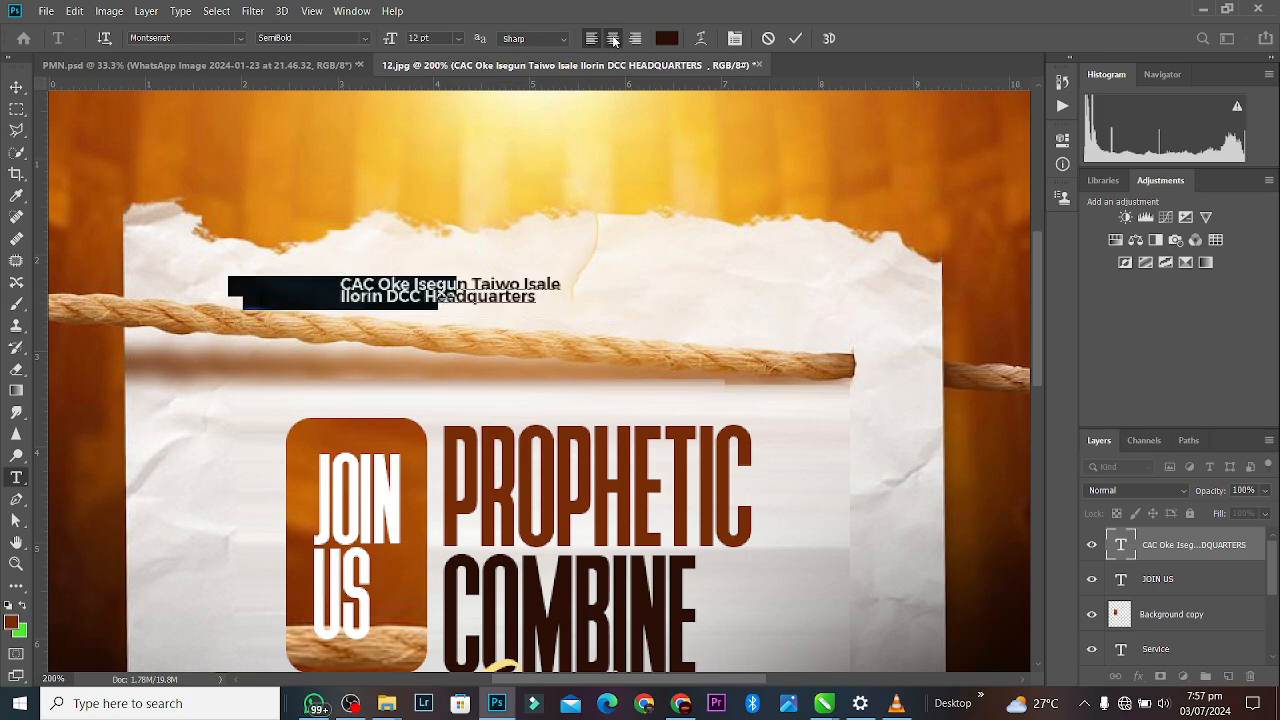
pyautogui.click(796, 38)
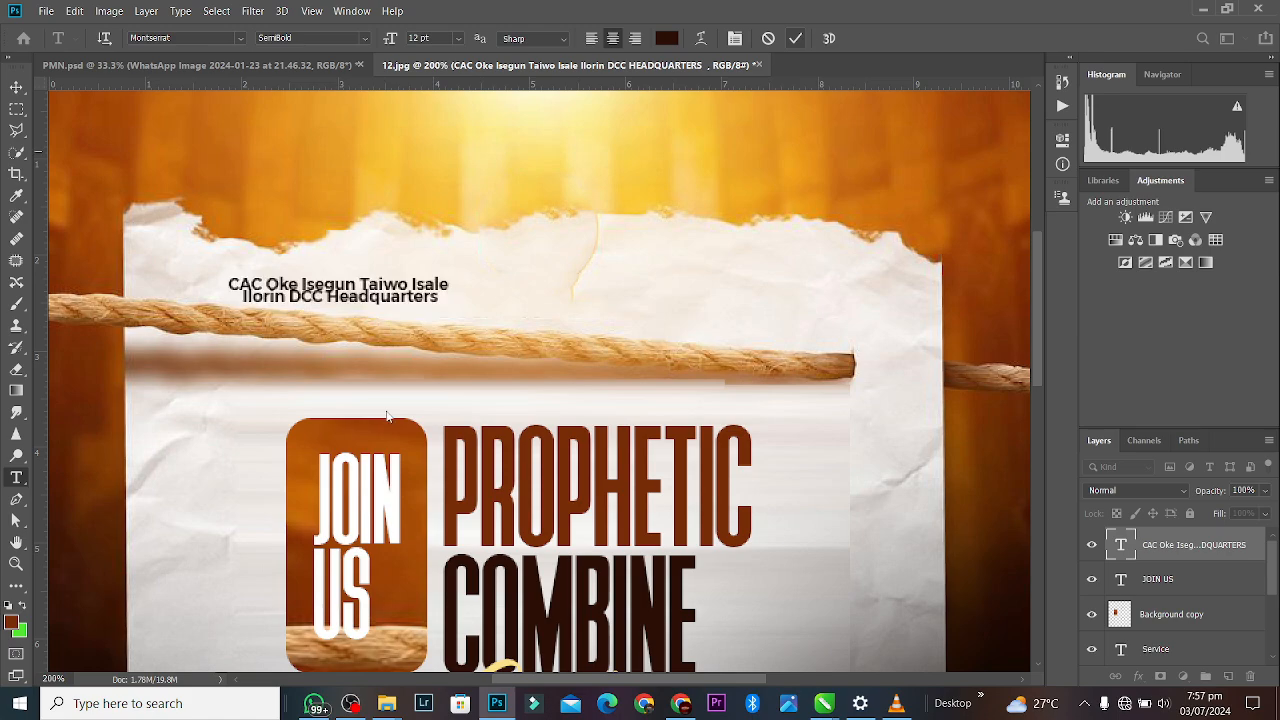
# Enlarge the venue text to about 142%, position it centrally on the paper above the rope, and deselect it.
pyautogui.click(17, 89)
pyautogui.moveTo(376, 302); pyautogui.dragTo(566, 292)
pyautogui.press('Return')
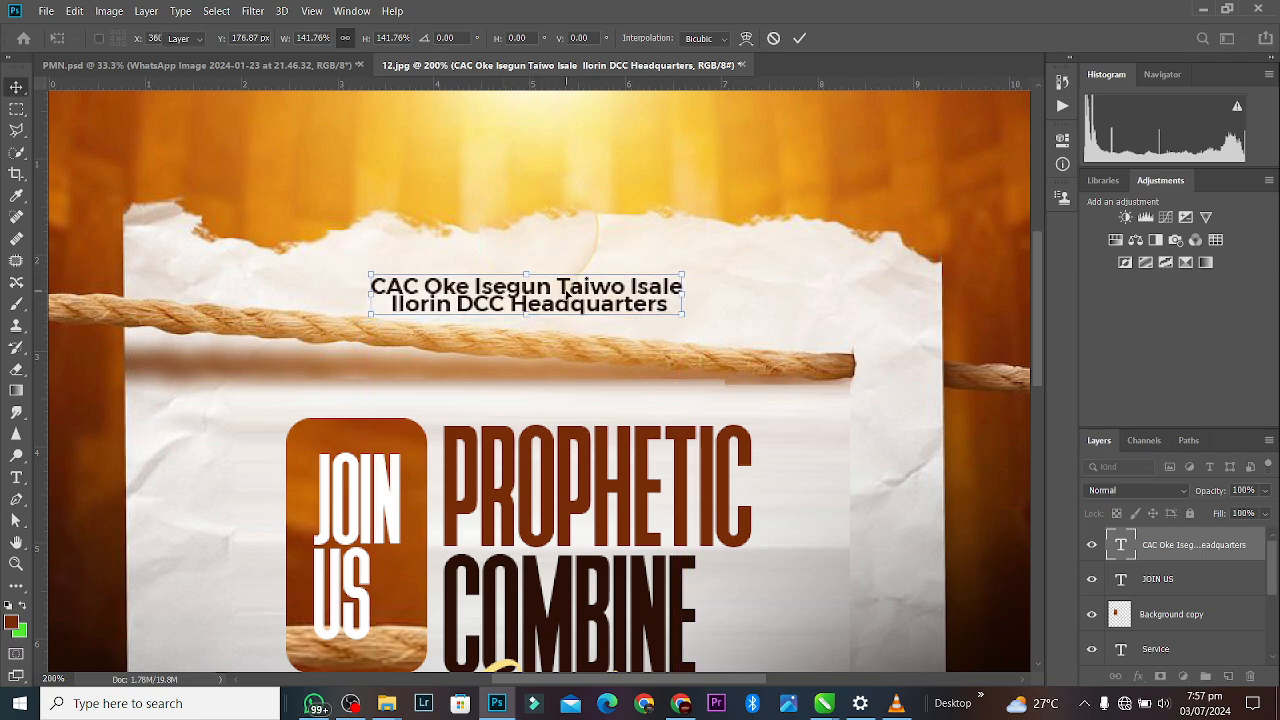
pyautogui.hotkey('ctrl', '-')
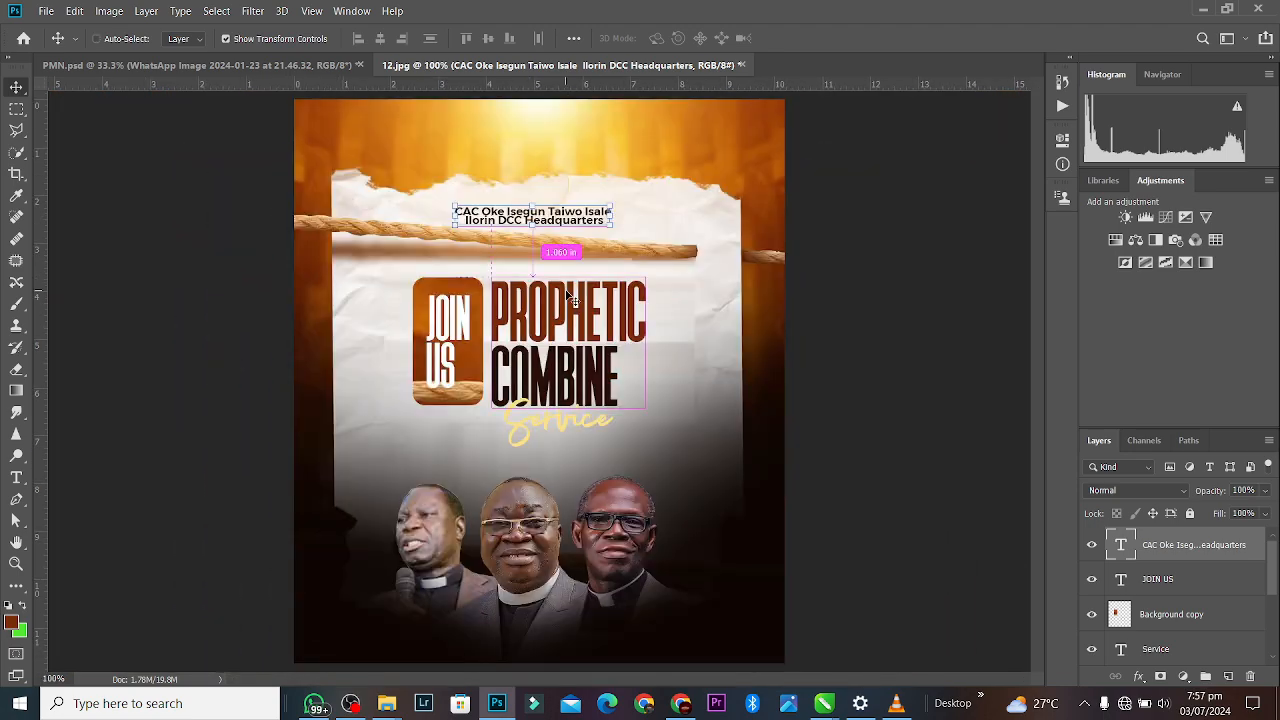
pyautogui.click(848, 213)
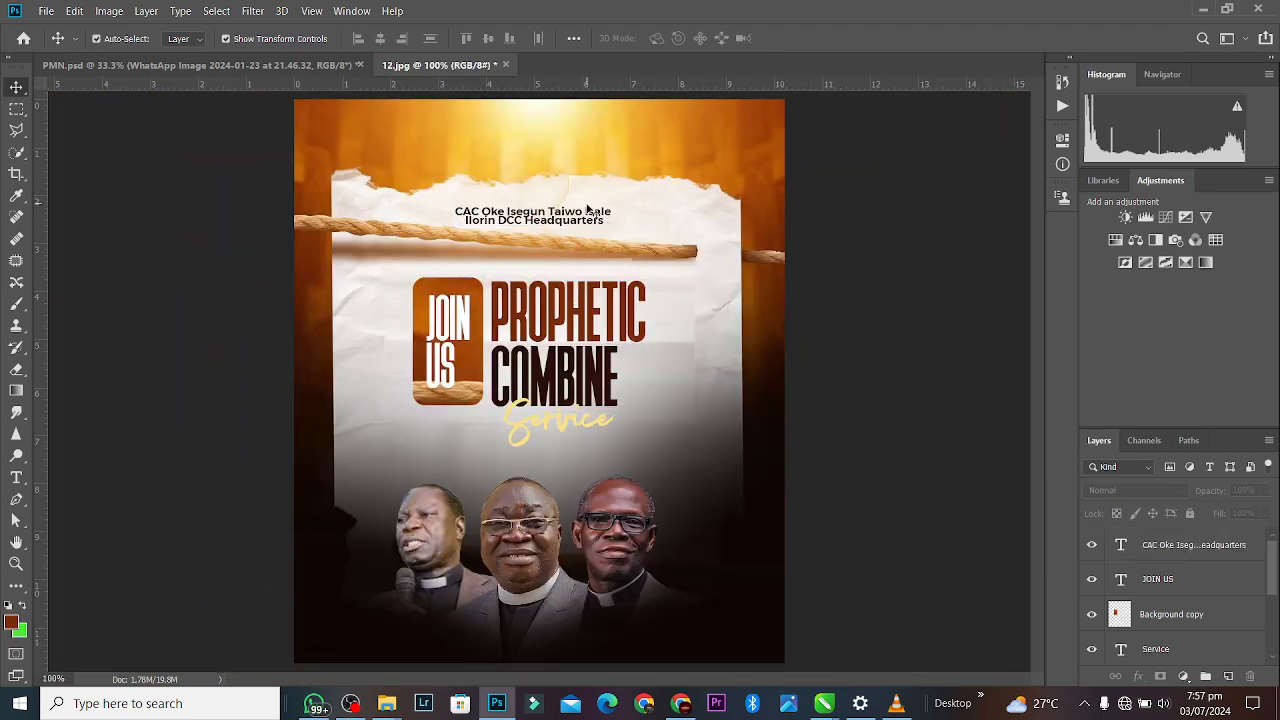
# Bring the CAC logo from PMN.psd into the 12.jpg flyer and place it centered just above the venue text.
pyautogui.click(309, 64)
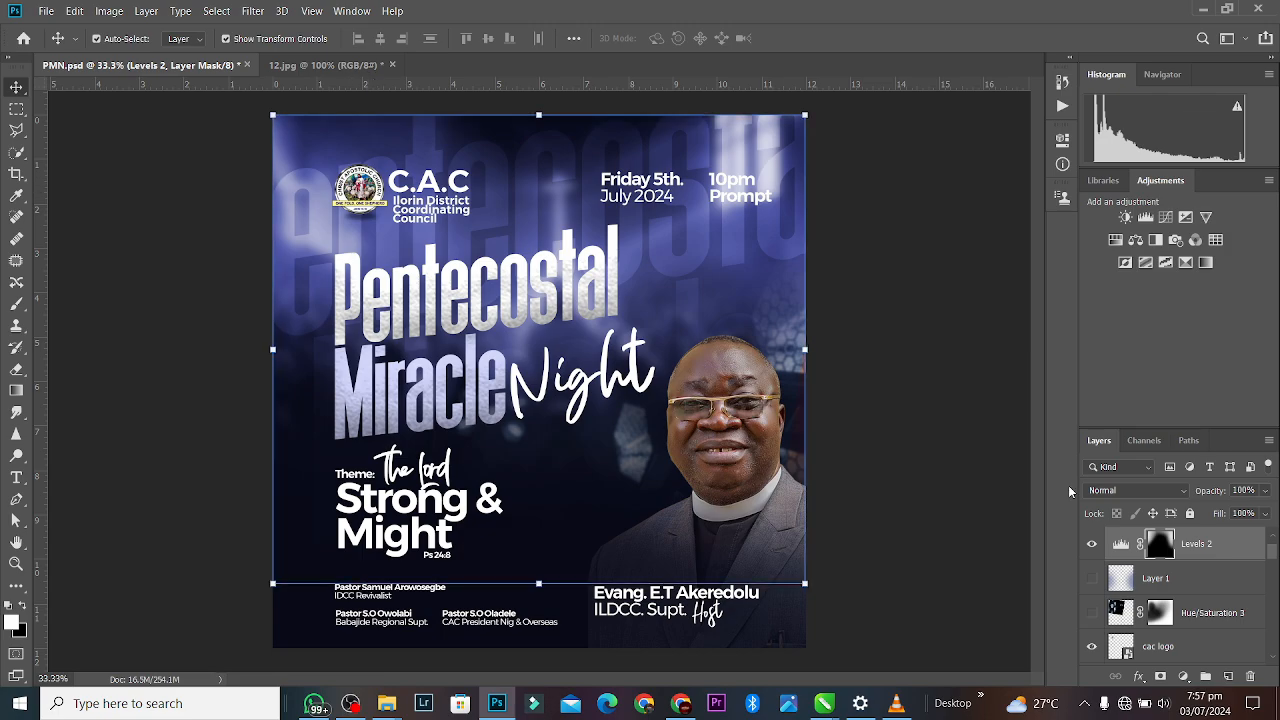
pyautogui.click(390, 193)
pyautogui.moveTo(364, 202); pyautogui.dragTo(534, 178)
pyautogui.press('Return')
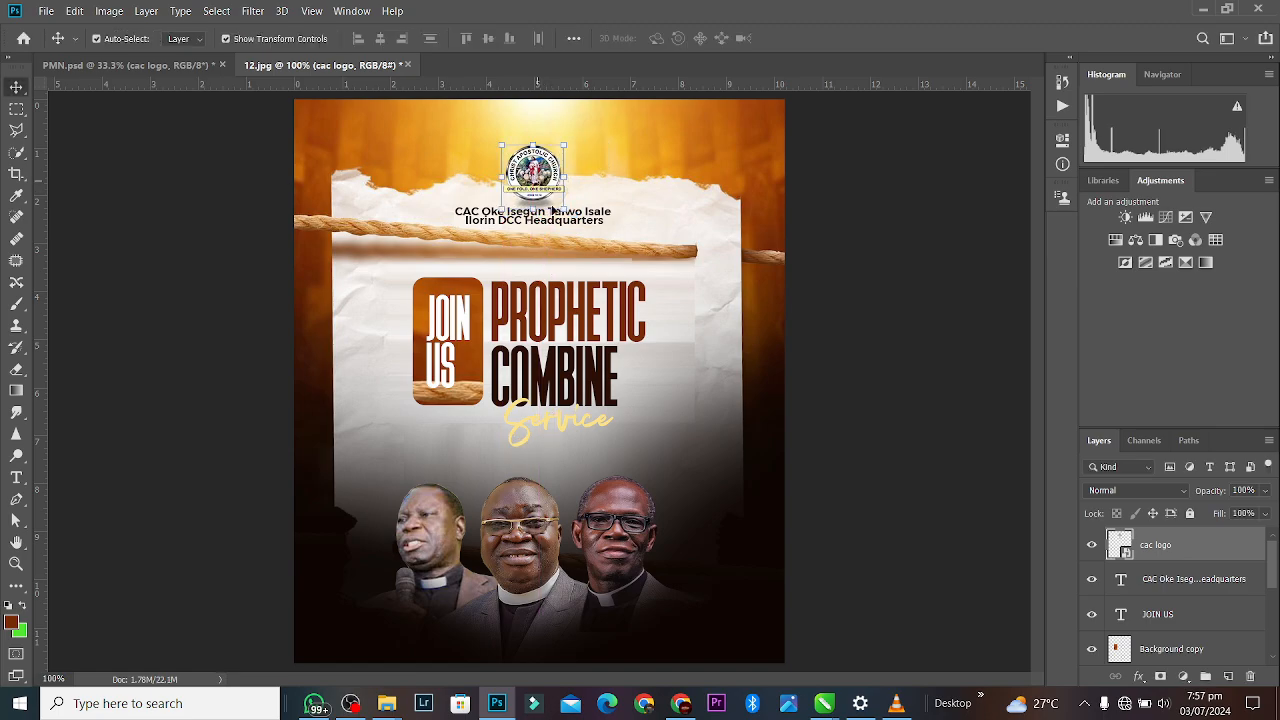
pyautogui.click(606, 222)
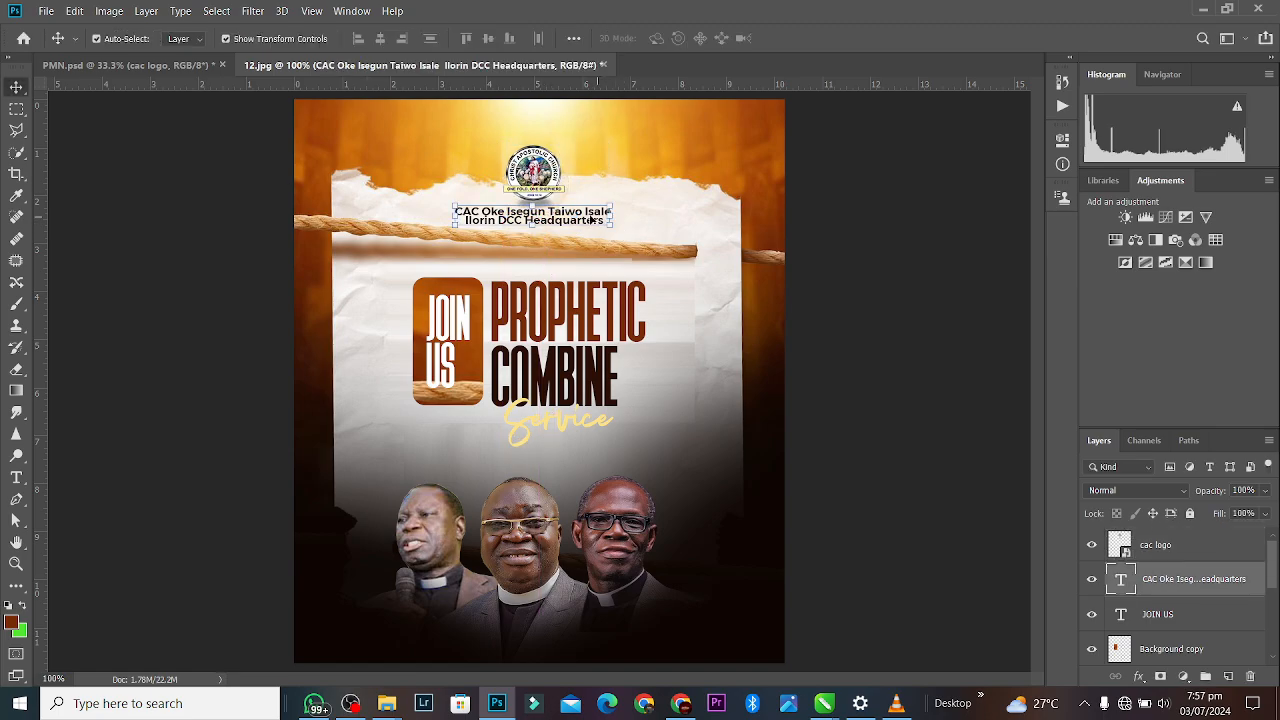
pyautogui.click(530, 160)
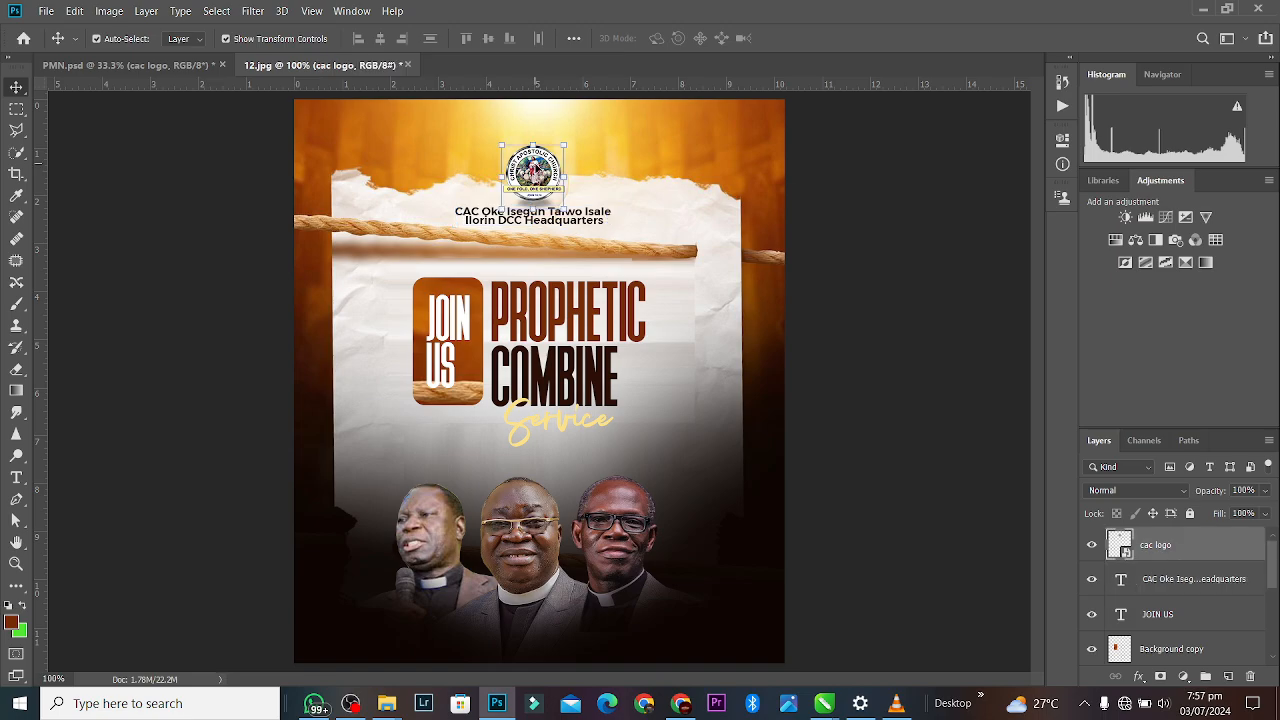
pyautogui.click(918, 262)
# Copy the first clergy member's name and title from the WhatsApp chat and return to Photoshop.
pyautogui.hotkey('alt', 'Tab')
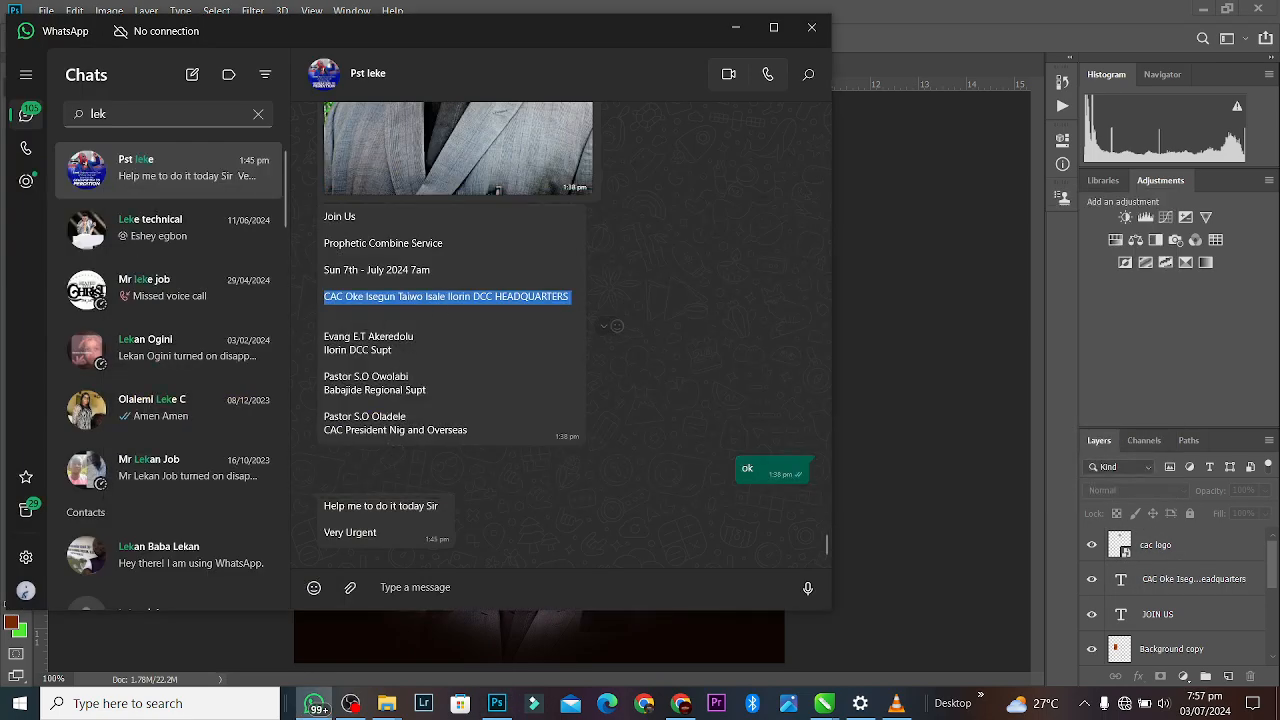
pyautogui.moveTo(403, 348); pyautogui.dragTo(322, 323)
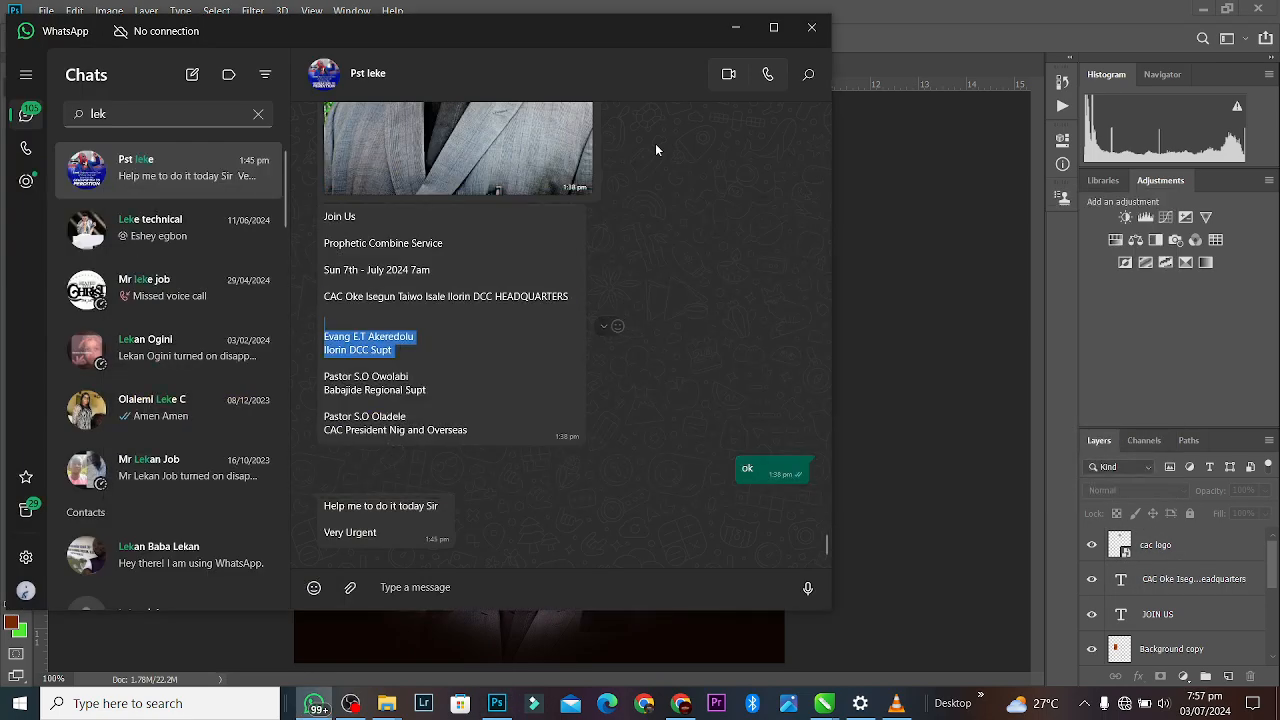
pyautogui.click(900, 7)
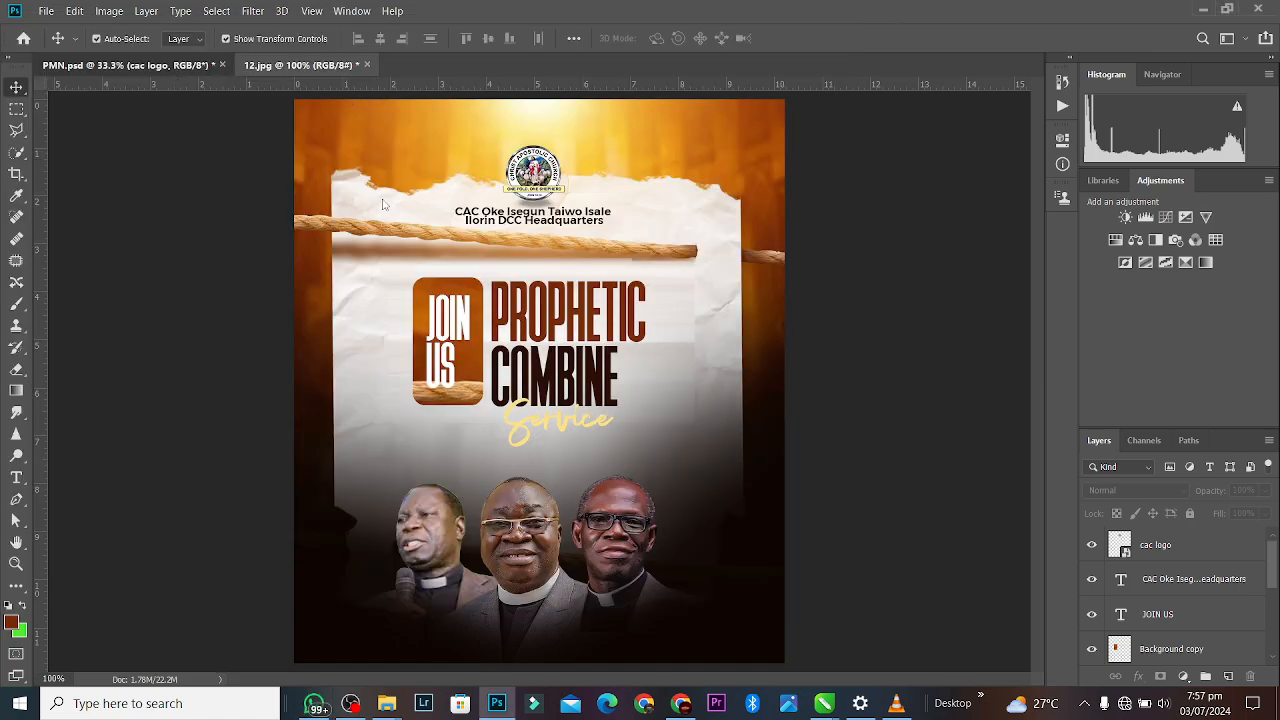
# Copy the host's name-and-title text and the script "Host" label together from PMN.psd into the 12.jpg flyer.
pyautogui.click(165, 66)
pyautogui.click(640, 617)
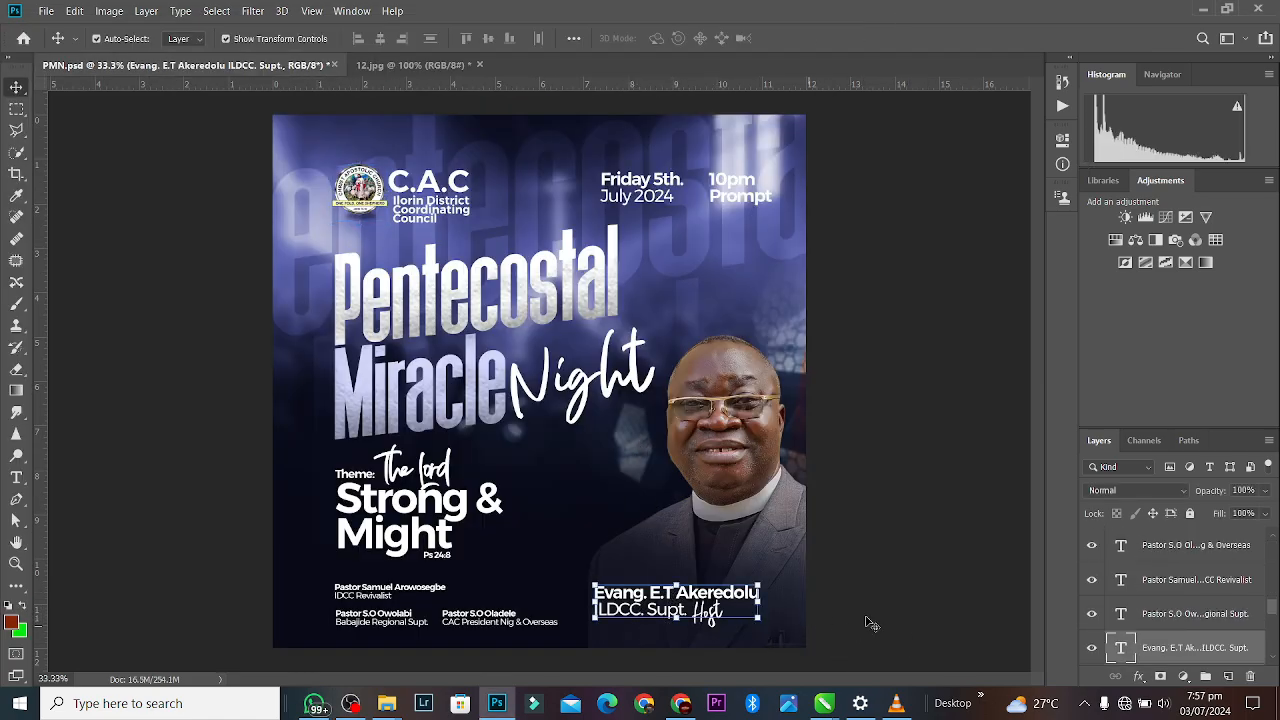
pyautogui.click(832, 622)
pyautogui.click(710, 618)
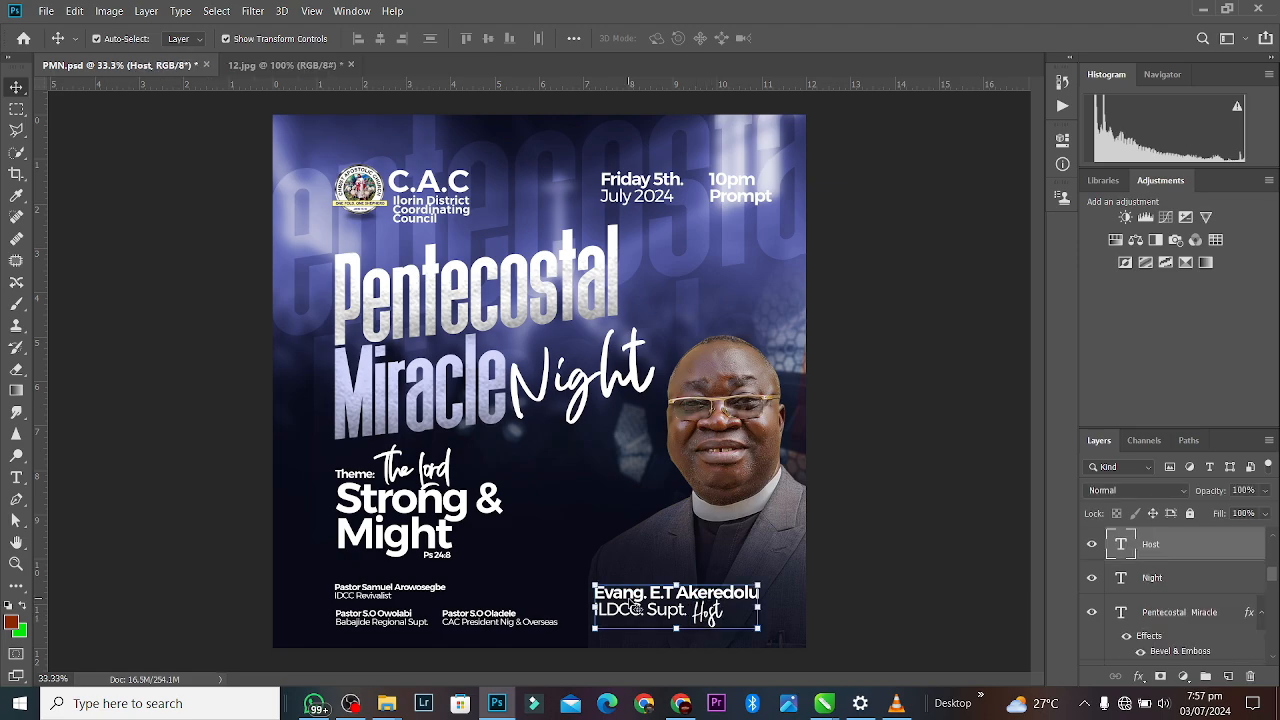
pyautogui.moveTo(488, 447); pyautogui.dragTo(410, 493)
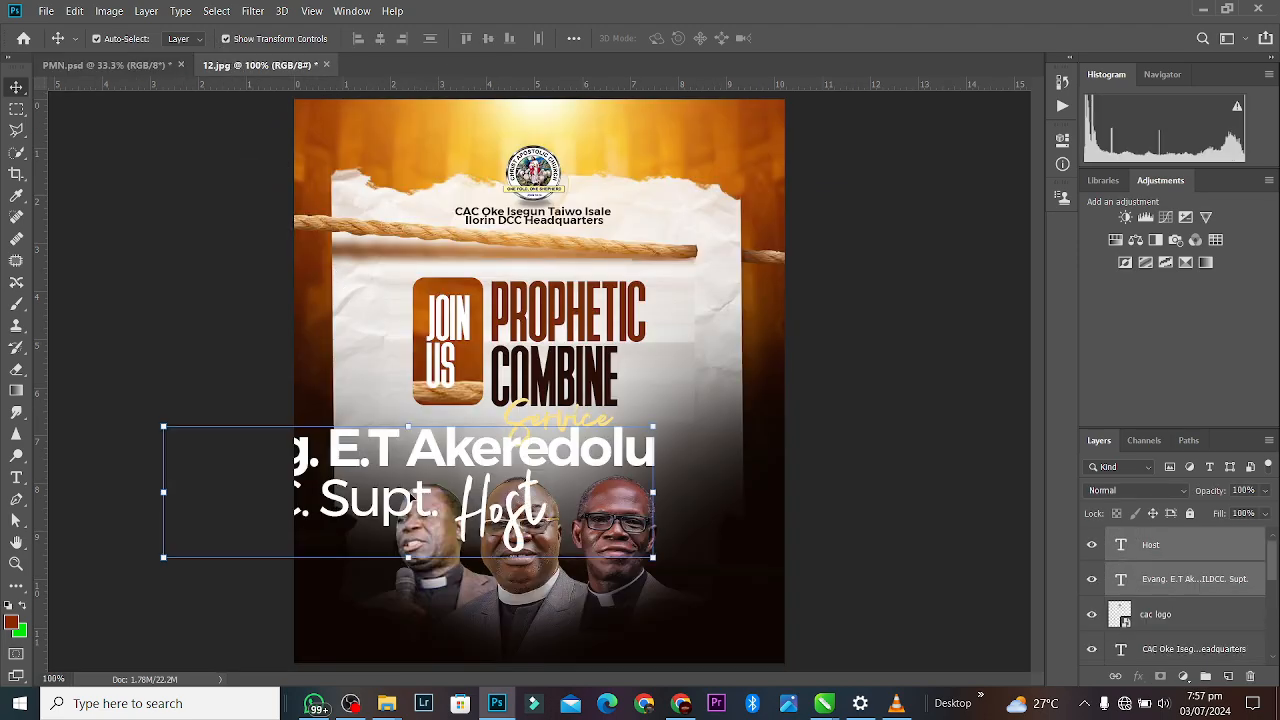
# Scale the host caption and "Host" label to about 21.7% and place them at the foot of the middle clergy portrait.
pyautogui.moveTo(408, 428); pyautogui.dragTo(498, 633)
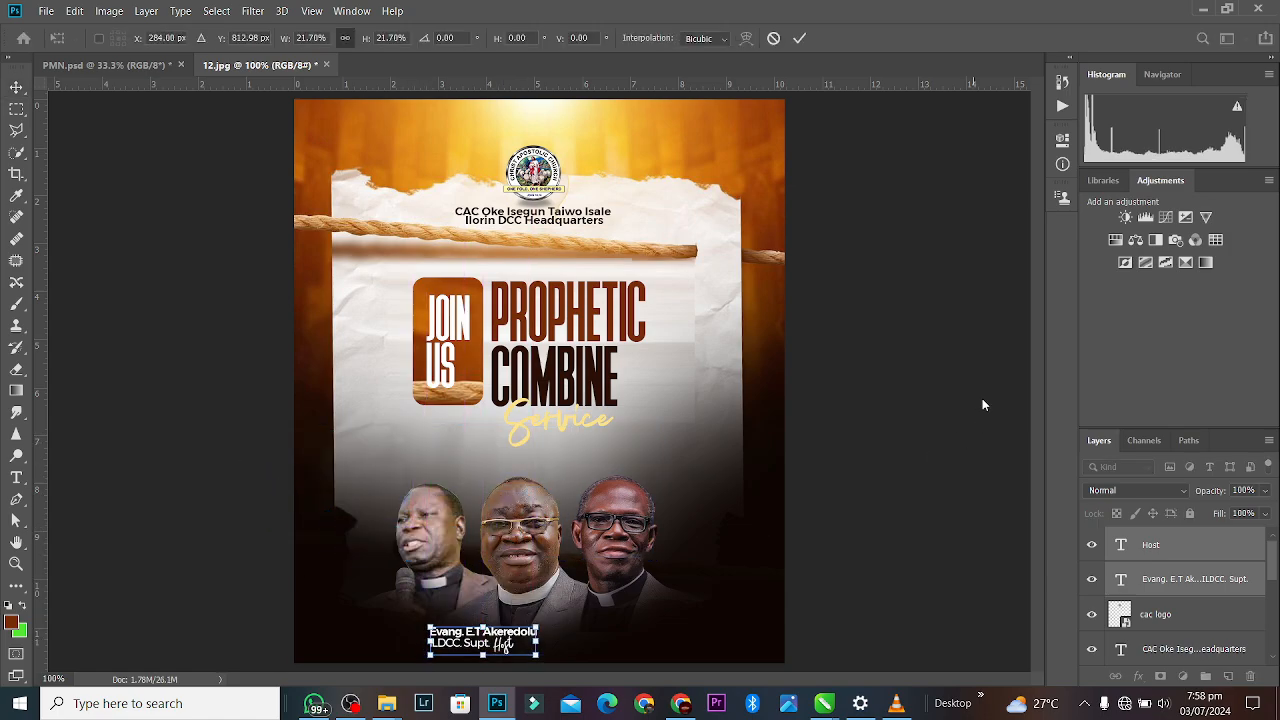
pyautogui.hotkey('ctrl', '-')
pyautogui.hotkey('ctrl', '+')
pyautogui.moveTo(508, 653); pyautogui.dragTo(484, 618)
pyautogui.press('Return')
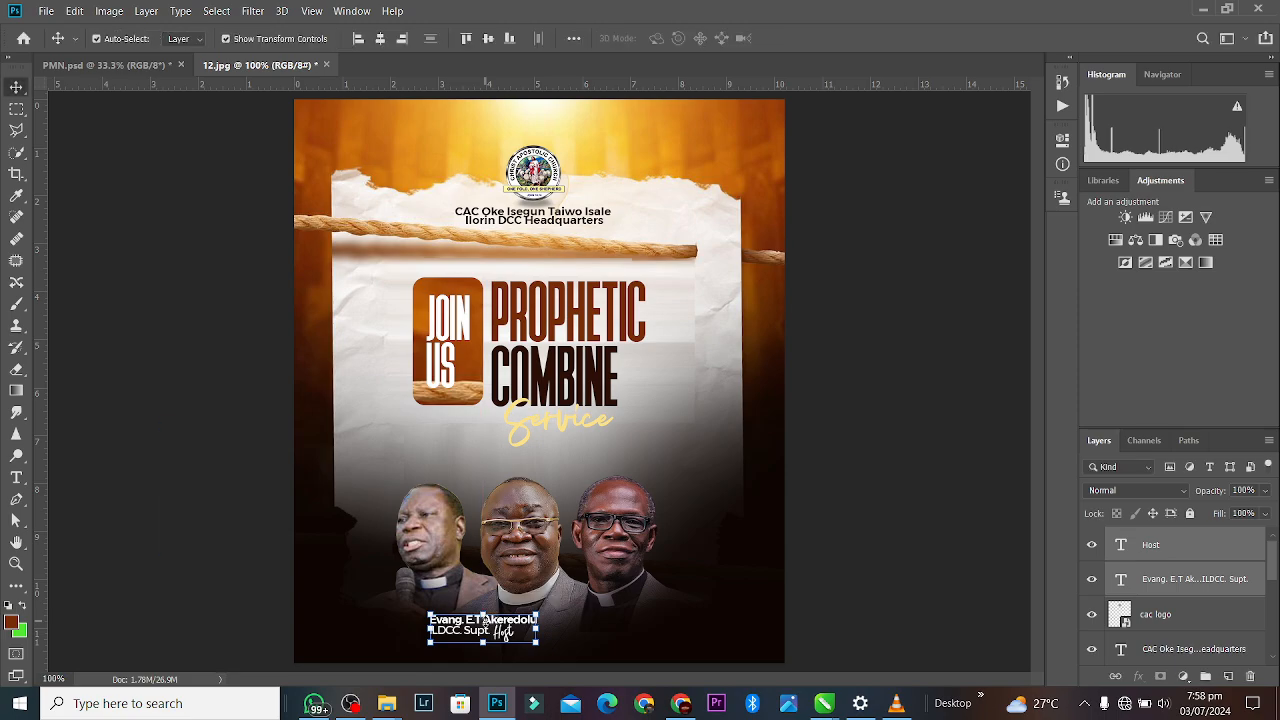
# Shrink the host caption and its "Host" label slightly further, keeping them under the middle portrait, and deselect them.
pyautogui.hotkey('ctrl', '+')
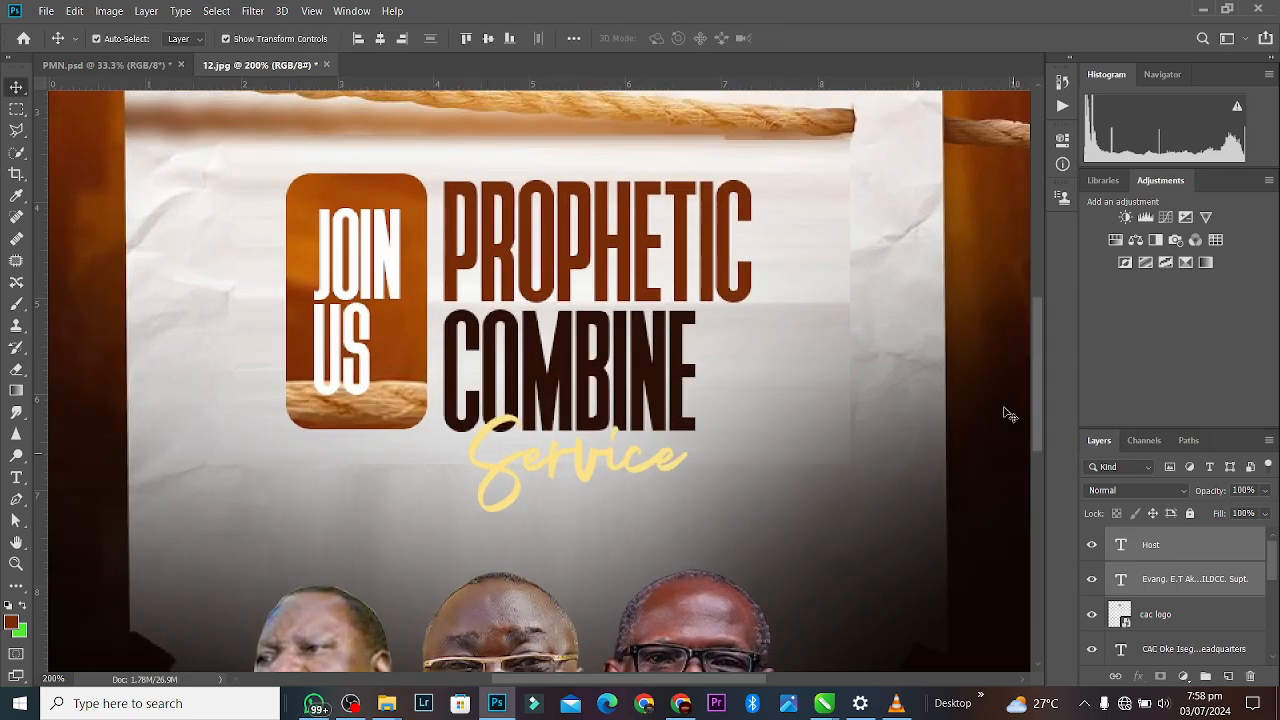
pyautogui.moveTo(1041, 398); pyautogui.dragTo(1030, 506)
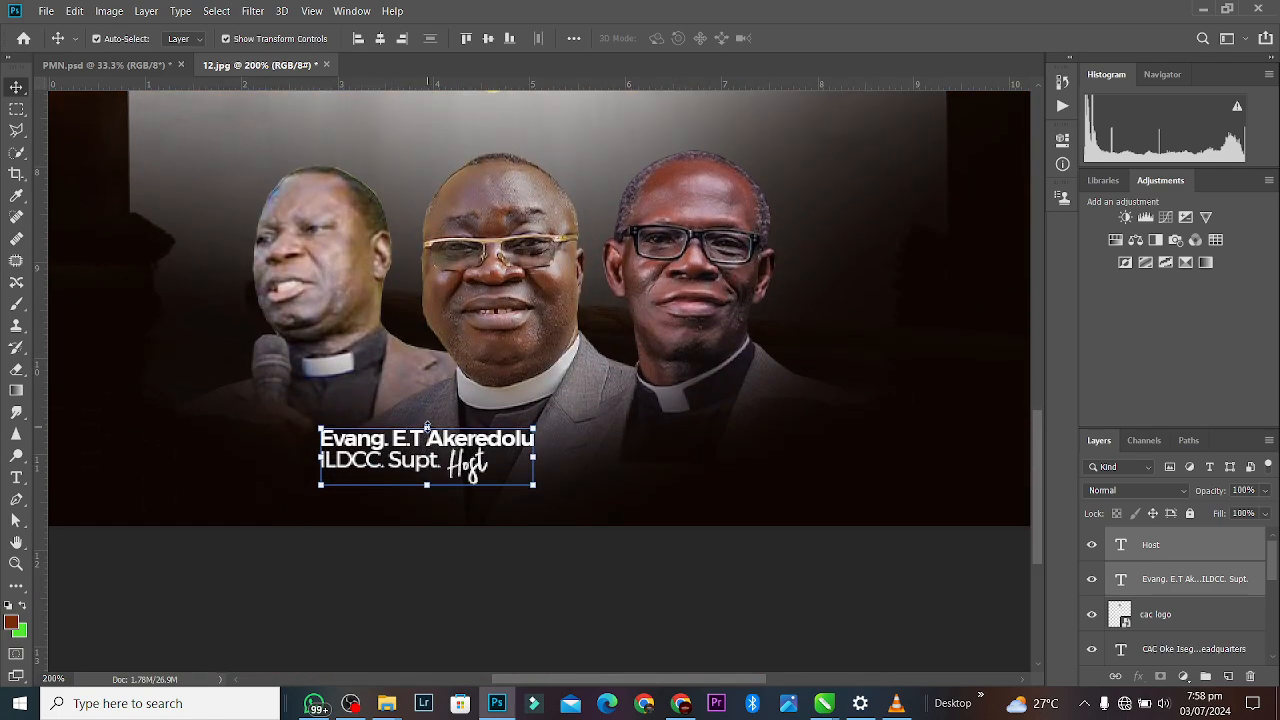
pyautogui.moveTo(426, 428); pyautogui.dragTo(455, 457)
pyautogui.press('Return')
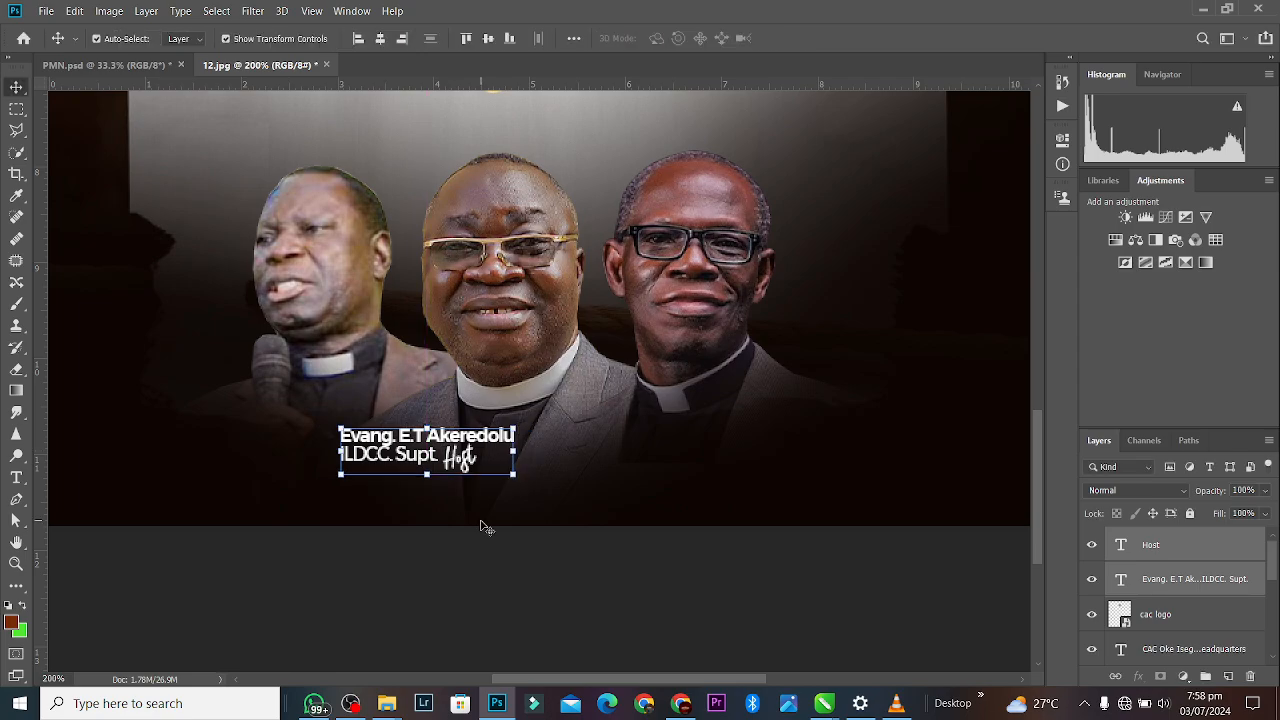
pyautogui.click(488, 532)
# Recolour the "Host" text to the yellow f9e08b sampled from the "Service" script, commit the edit and deselect it.
pyautogui.doubleClick(469, 468)
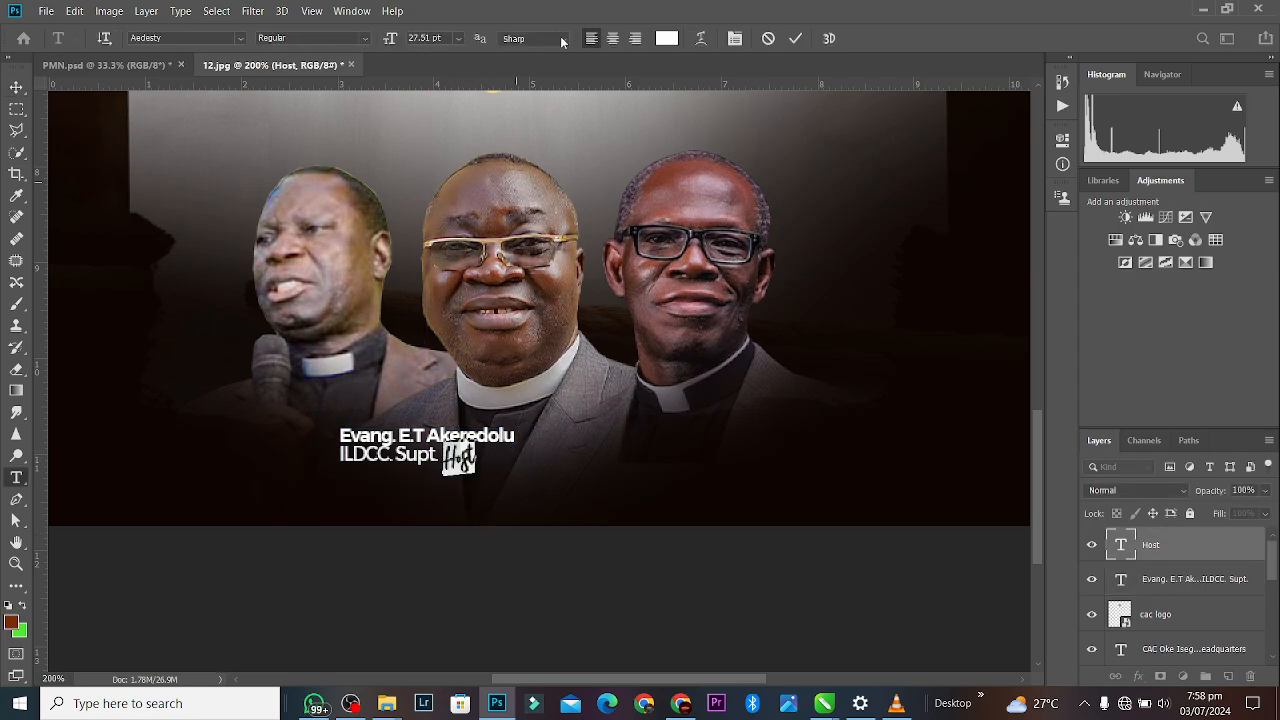
pyautogui.click(666, 38)
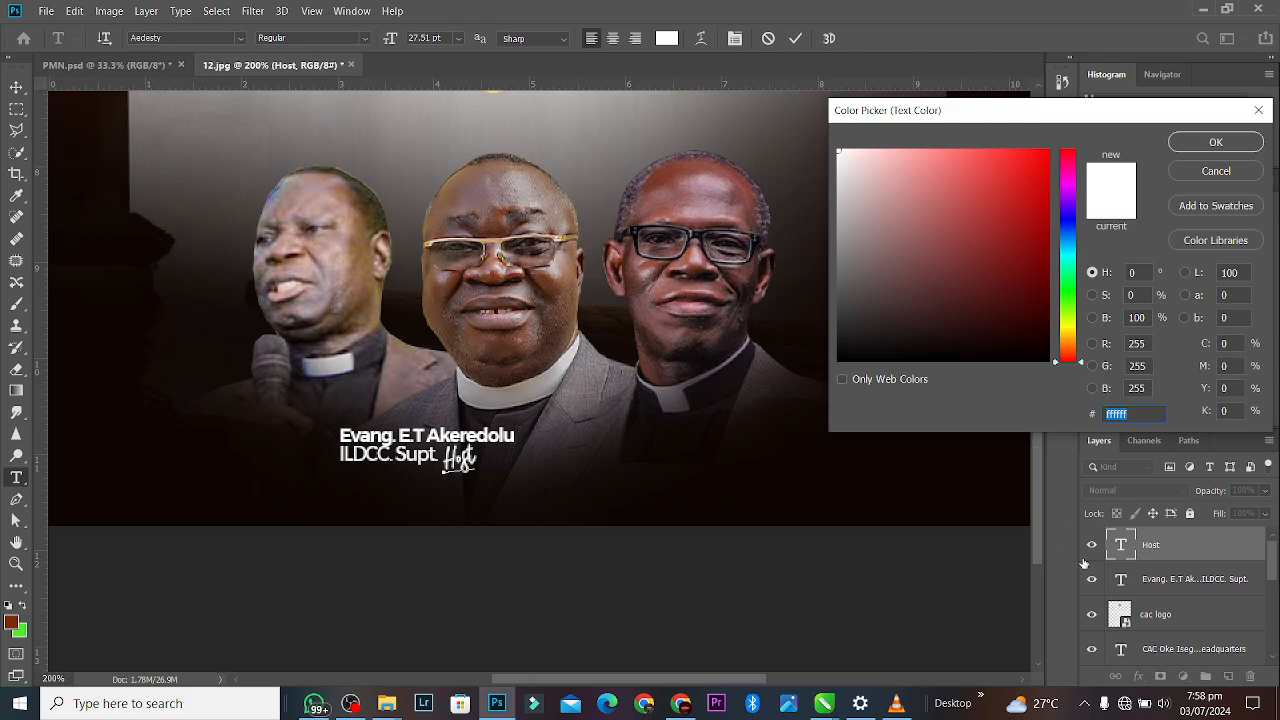
pyautogui.moveTo(1036, 506); pyautogui.dragTo(1035, 419)
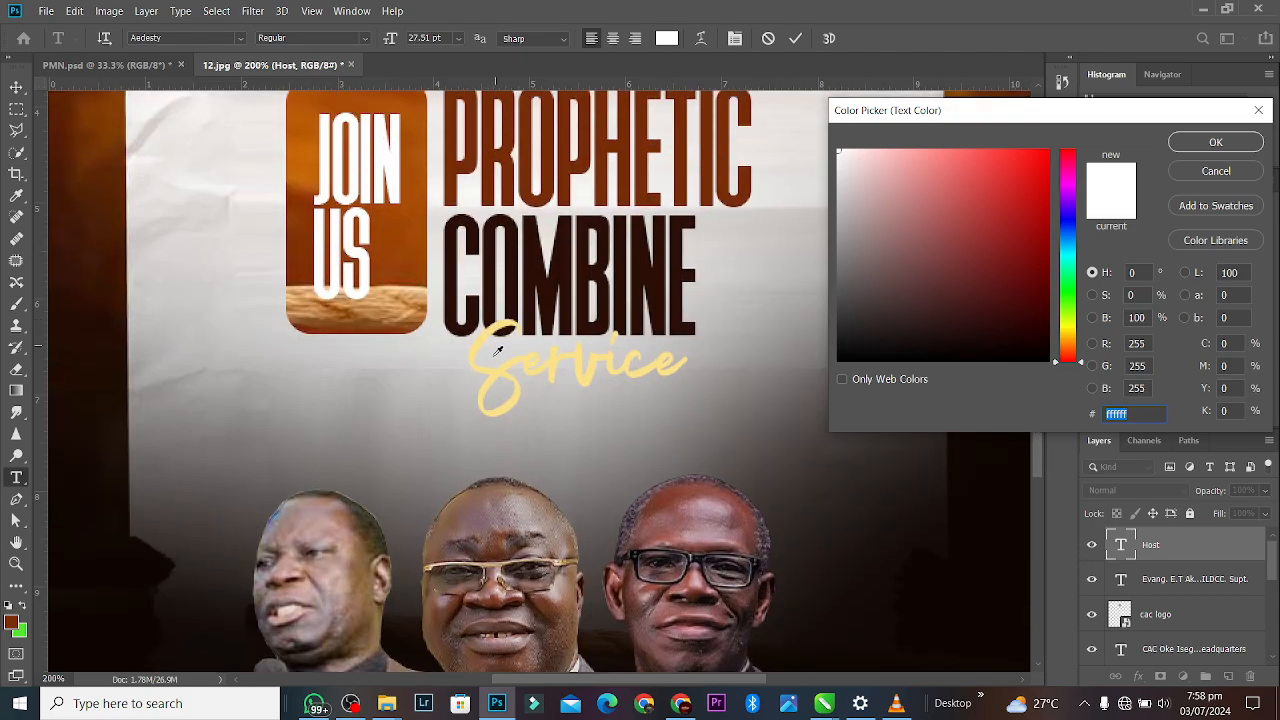
pyautogui.click(533, 357)
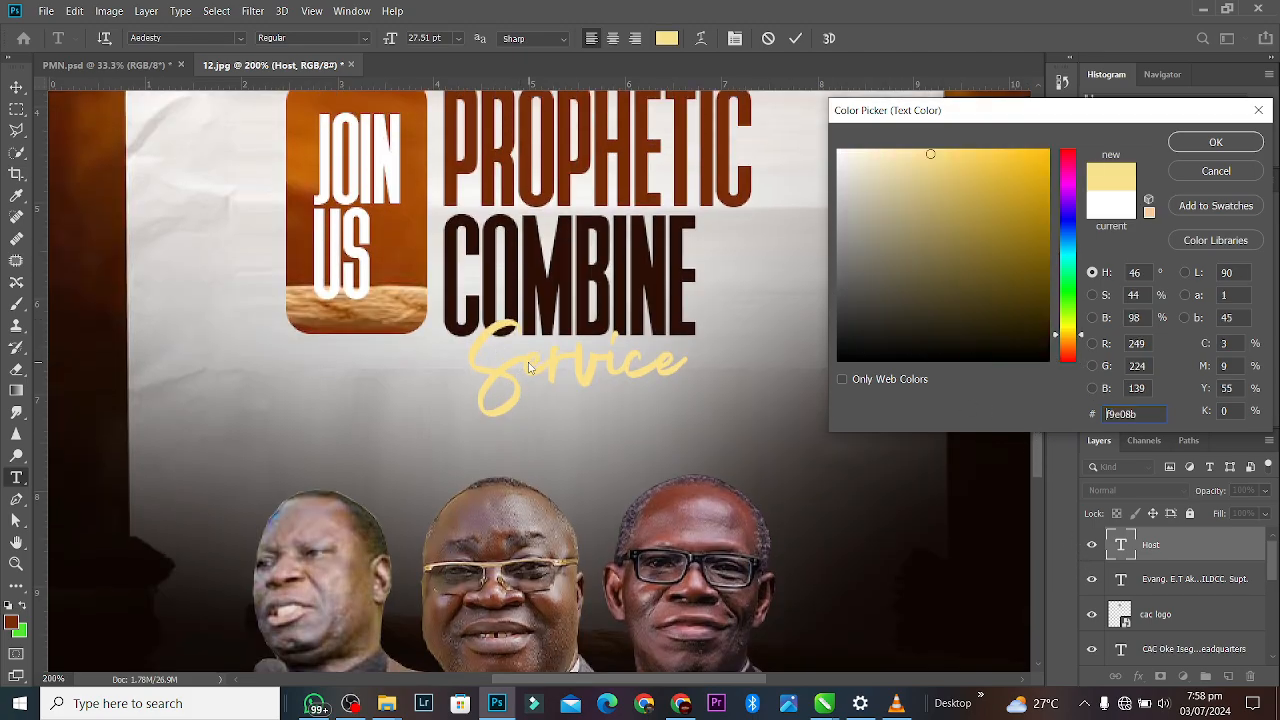
pyautogui.click(1215, 142)
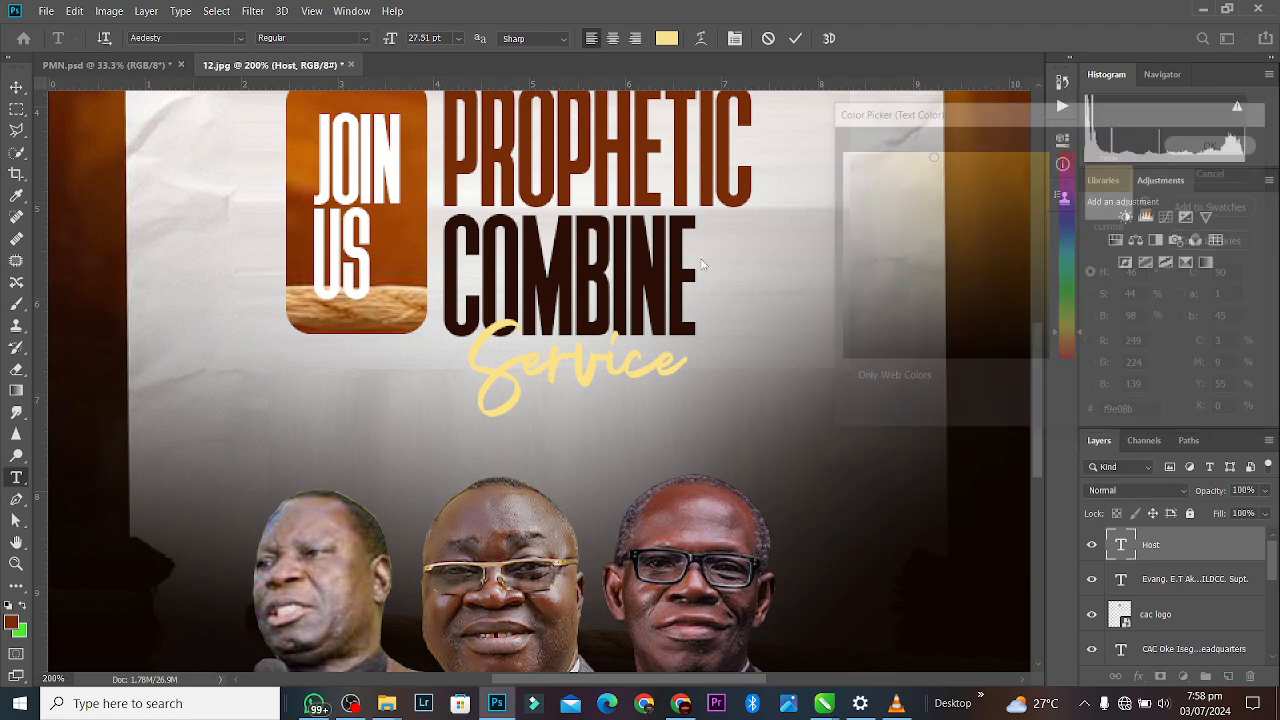
pyautogui.click(796, 38)
pyautogui.press('v')
pyautogui.hotkey('ctrl', '-')
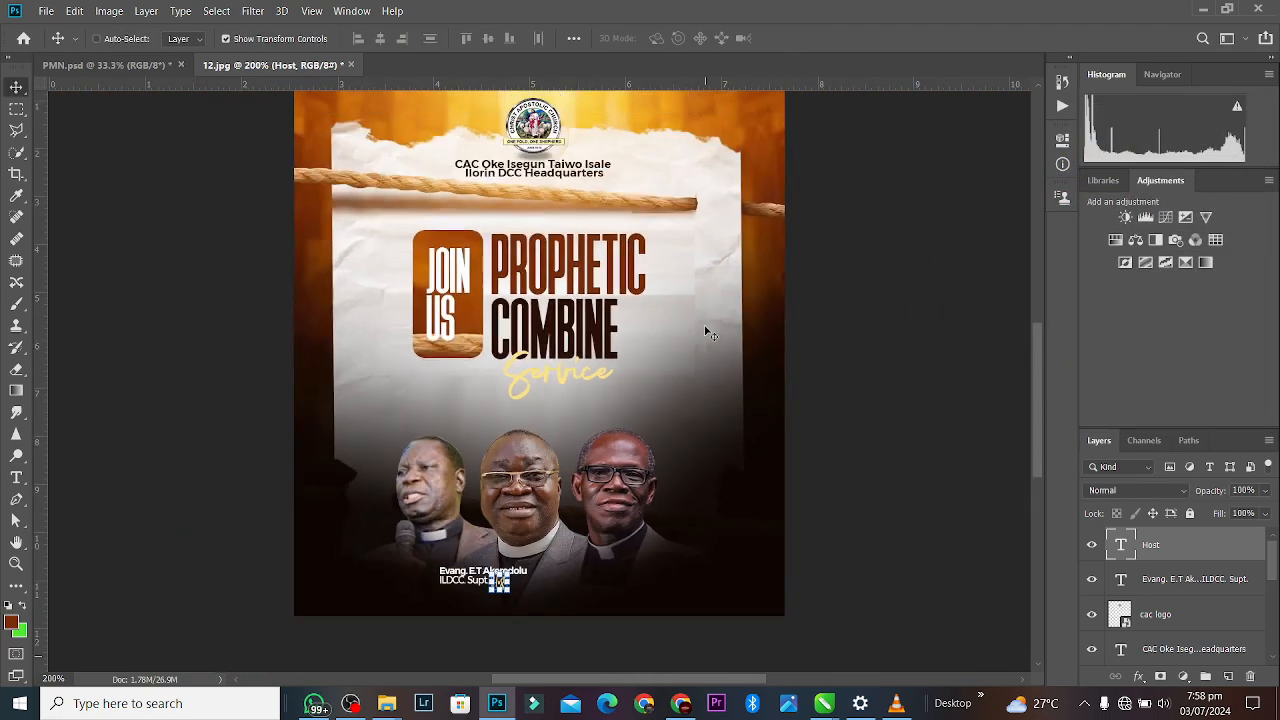
pyautogui.click(813, 300)
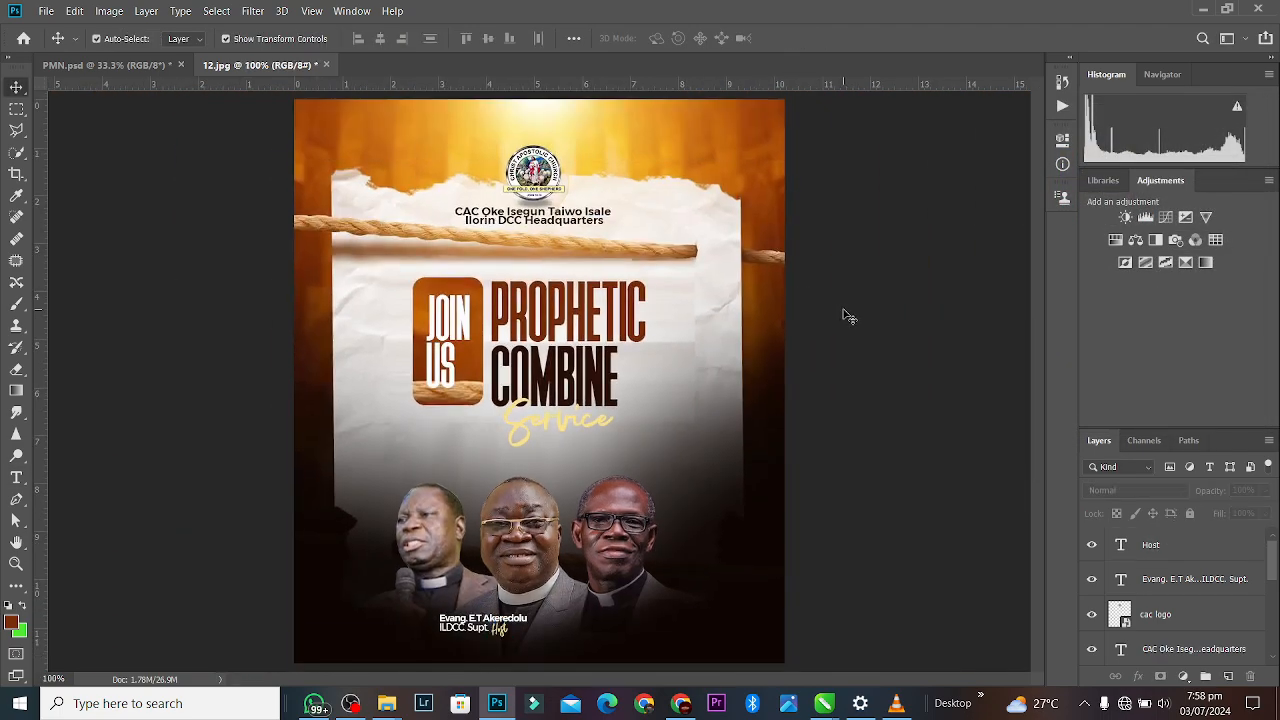
# Bring the Babajide Regional Supt. name caption from PMN.psd into the flyer, scaled small beside the left clergy portrait.
pyautogui.click(105, 64)
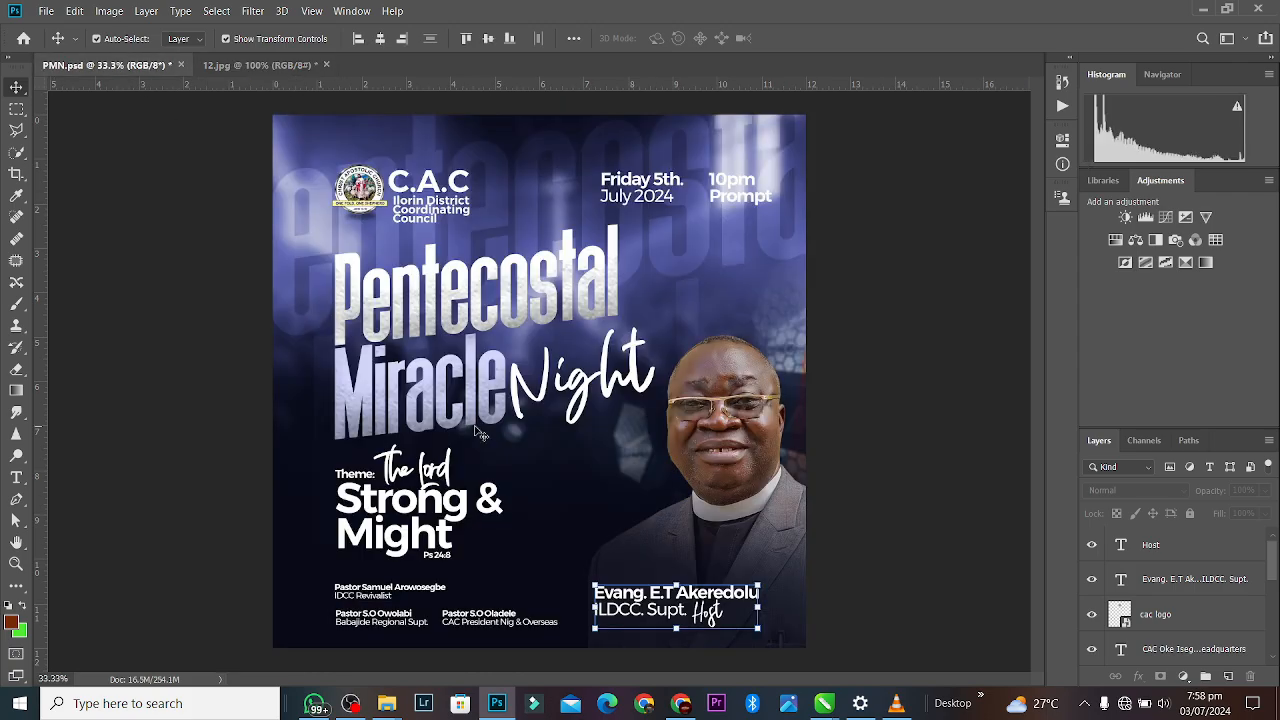
pyautogui.click(404, 625)
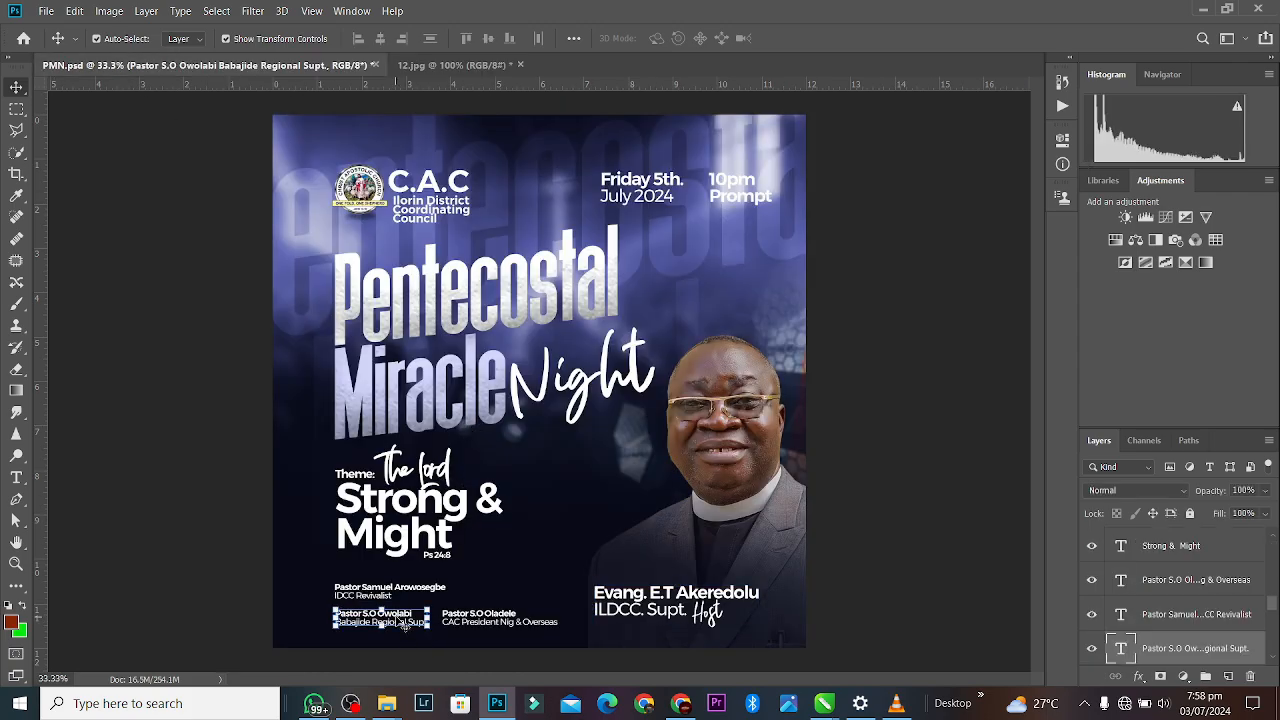
pyautogui.moveTo(404, 625); pyautogui.dragTo(403, 585)
pyautogui.press('Return')
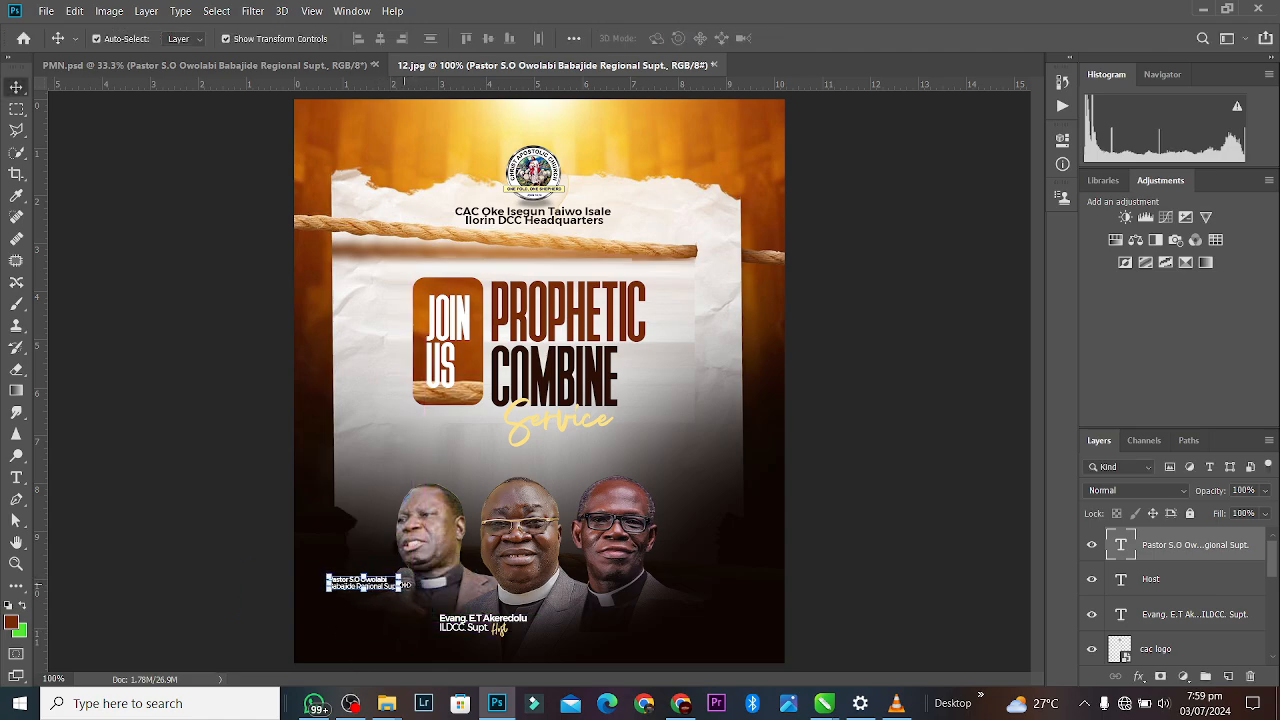
pyautogui.click(824, 494)
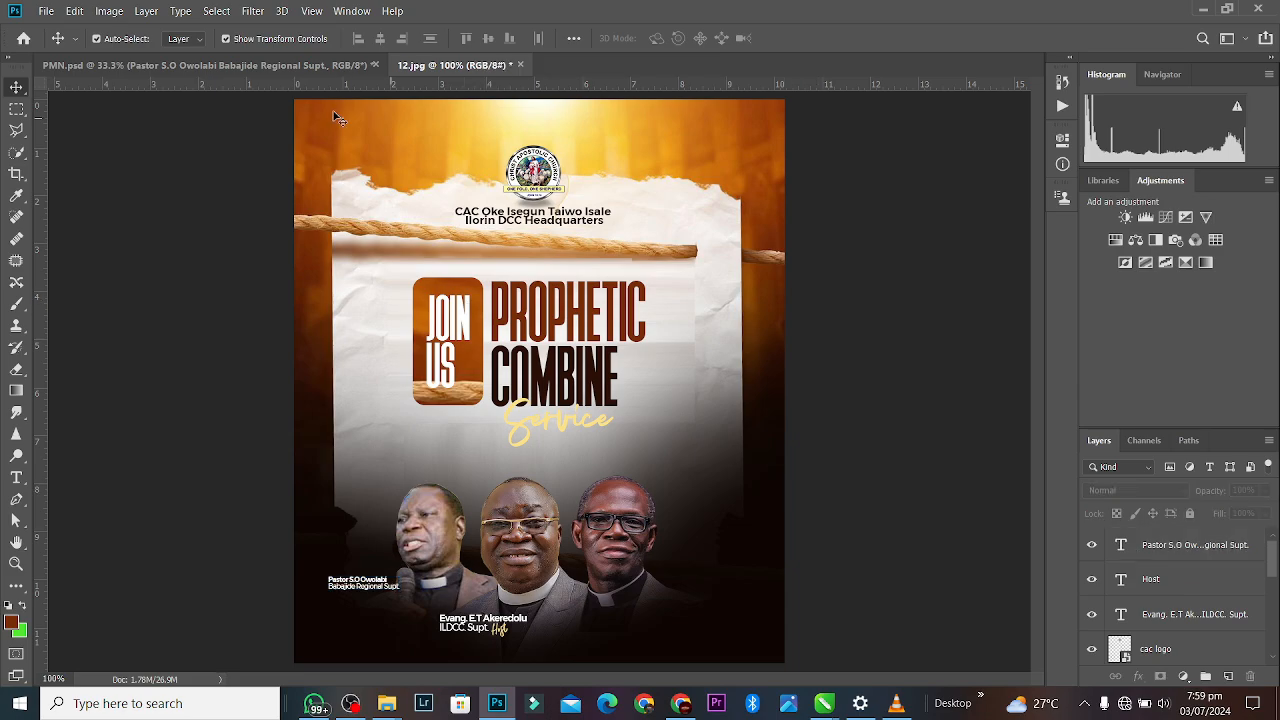
# Copy the CAC President Nig & Overseas name caption from PMN.psd into the 12.jpg flyer.
pyautogui.click(301, 67)
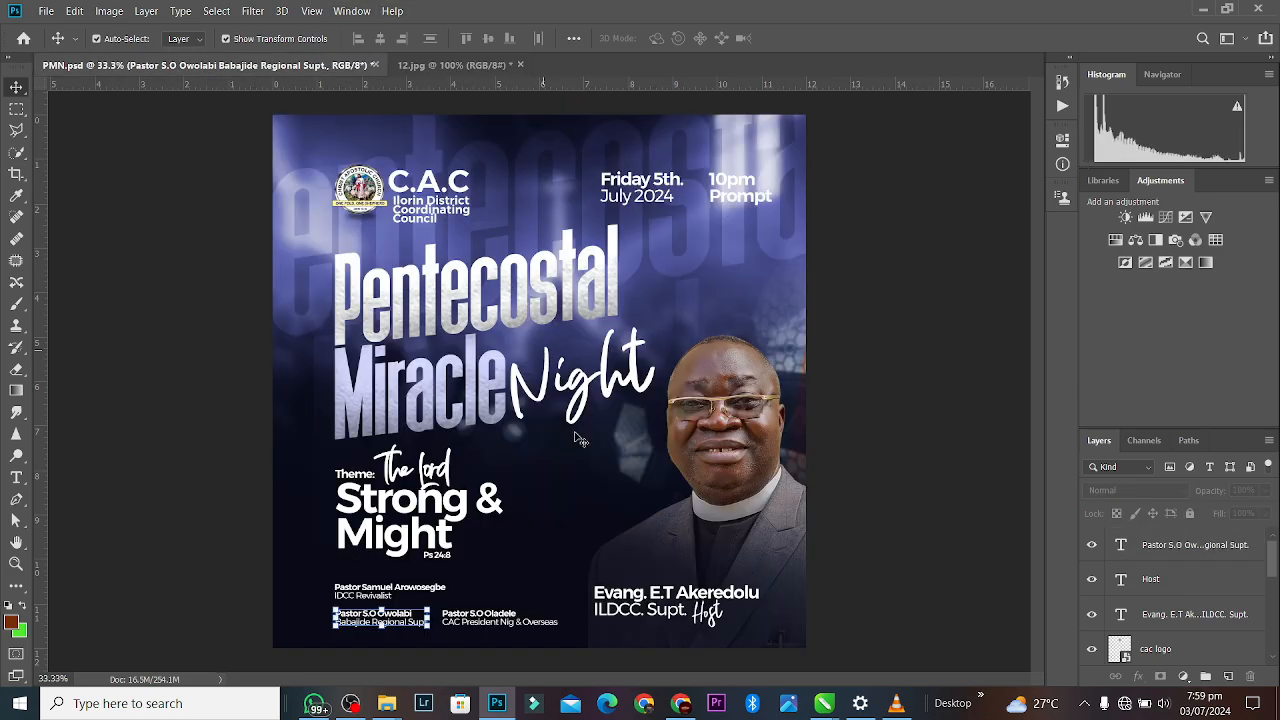
pyautogui.click(511, 619)
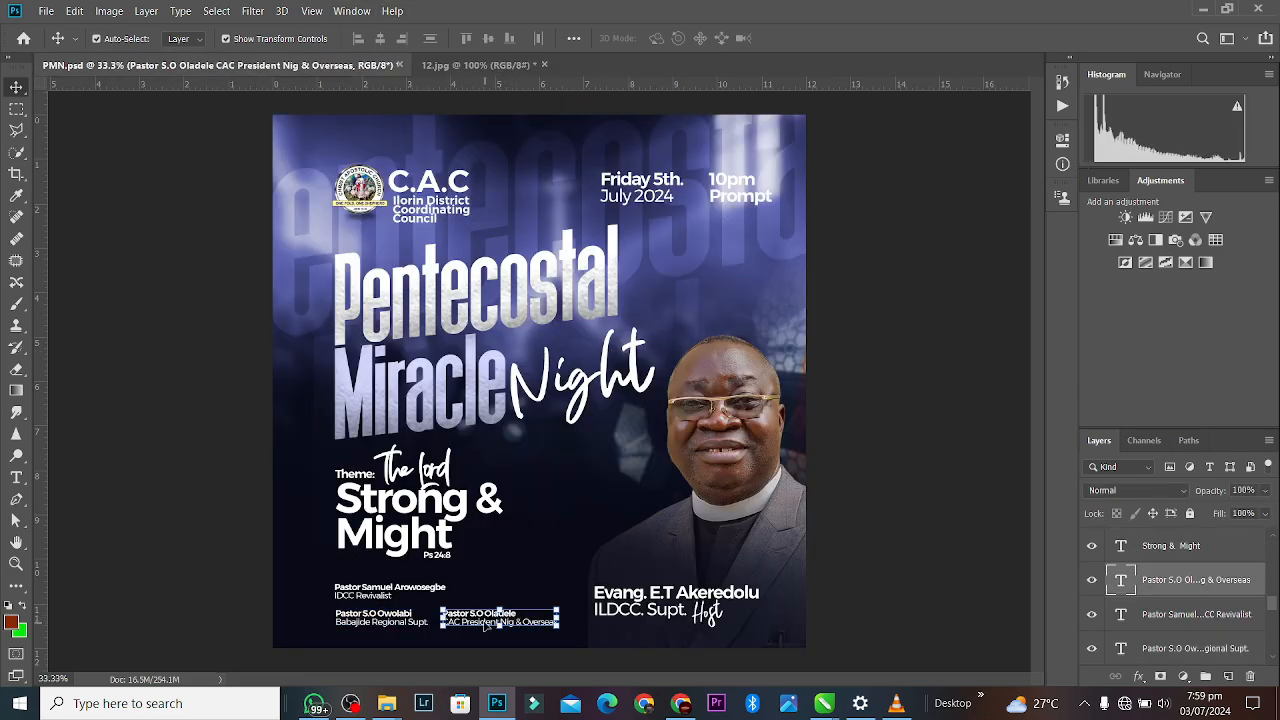
pyautogui.moveTo(484, 625); pyautogui.dragTo(690, 605)
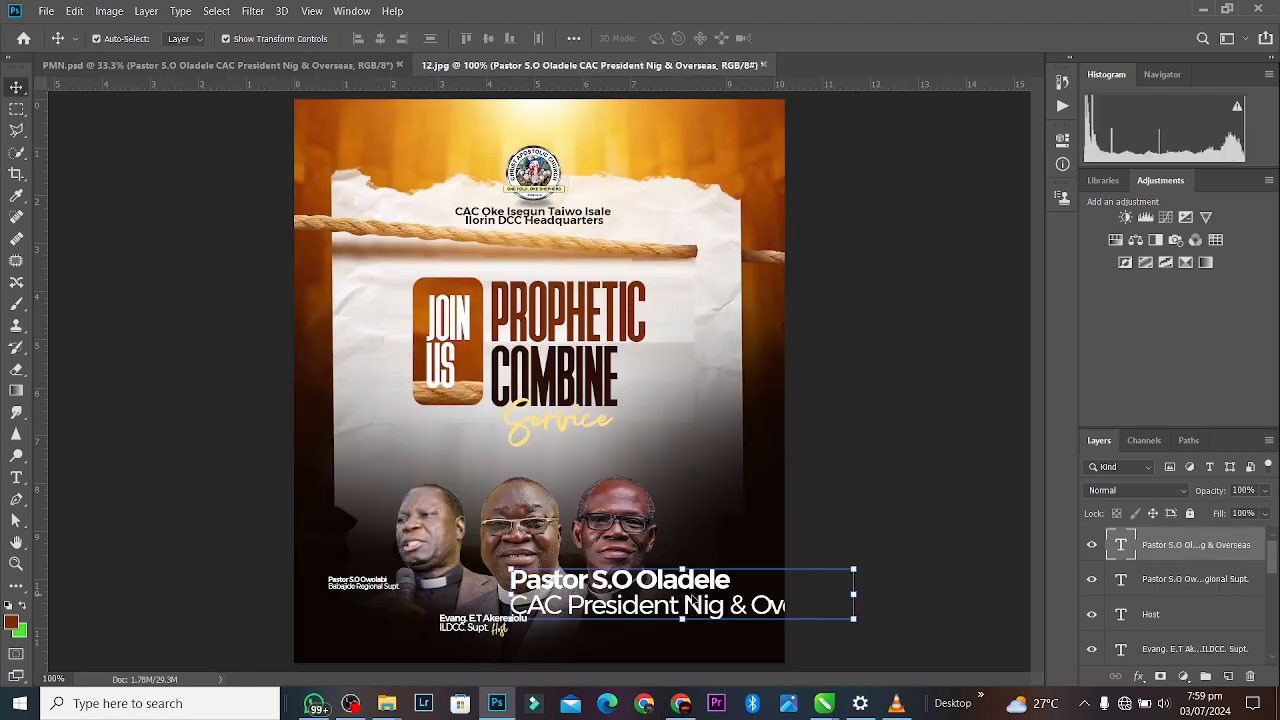
# Scale the CAC President caption to about 28% and position it just right of the right clergy portrait.
pyautogui.moveTo(508, 594); pyautogui.dragTo(676, 612)
pyautogui.moveTo(790, 601); pyautogui.dragTo(764, 601)
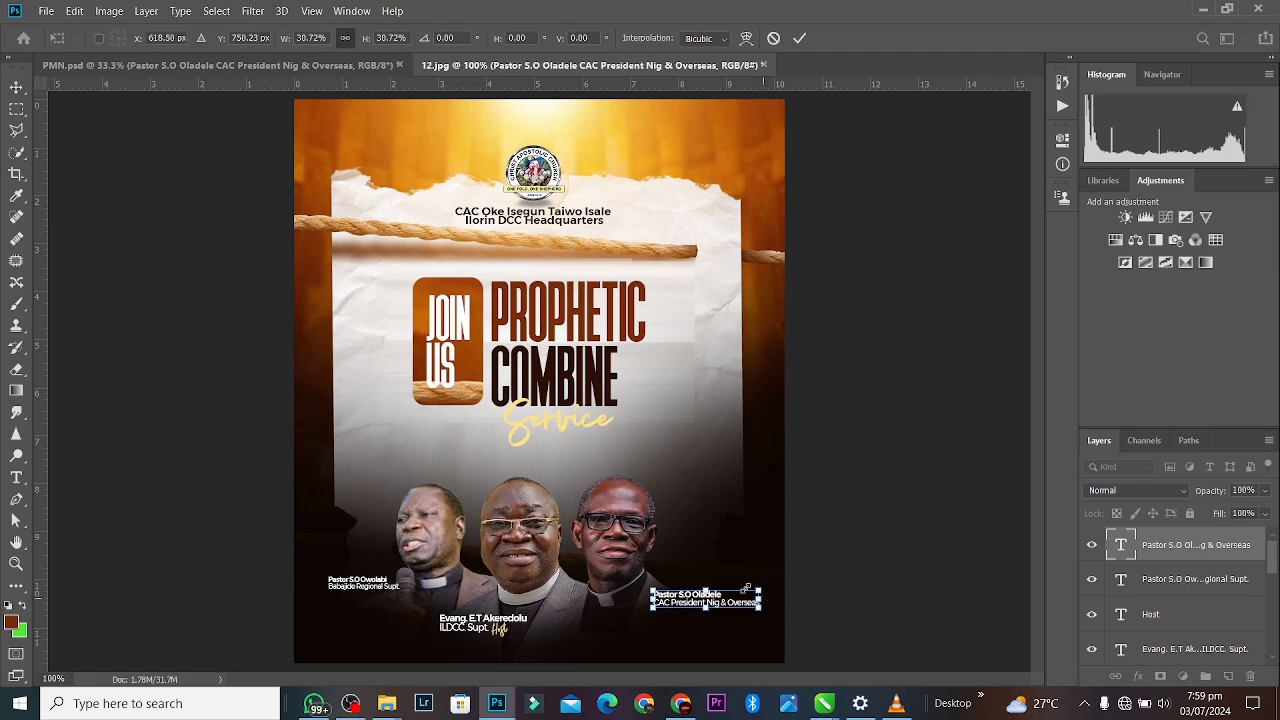
pyautogui.moveTo(734, 603); pyautogui.dragTo(746, 595)
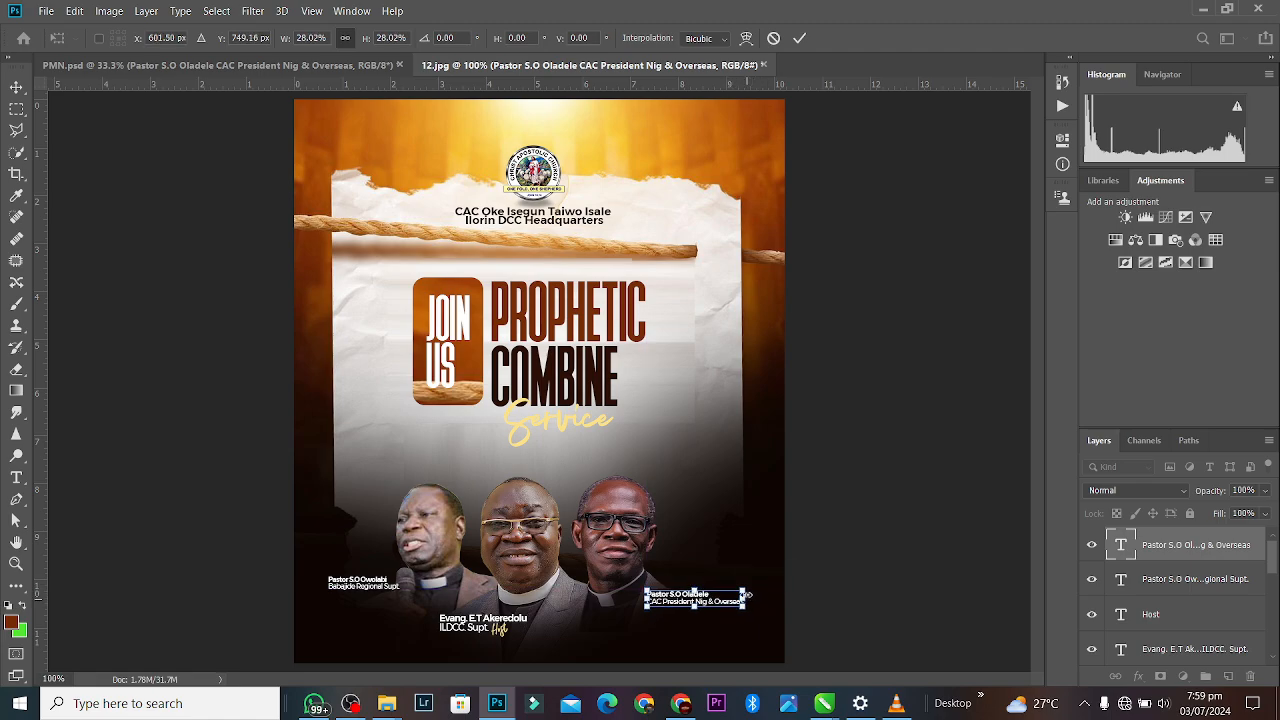
pyautogui.click(799, 37)
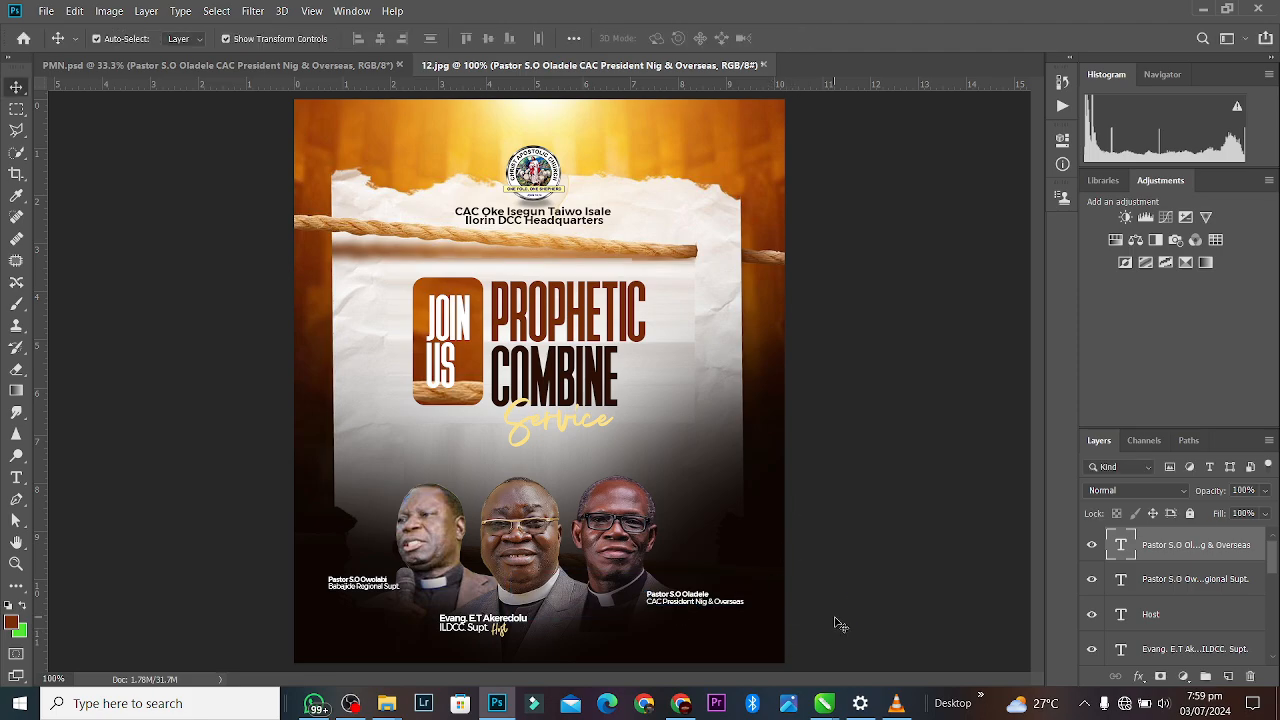
pyautogui.click(683, 594)
pyautogui.moveTo(683, 594)
pyautogui.mouseDown()
pyautogui.moveTo(684, 567)
pyautogui.moveTo(699, 575)
pyautogui.mouseUp()
pyautogui.click(920, 562)
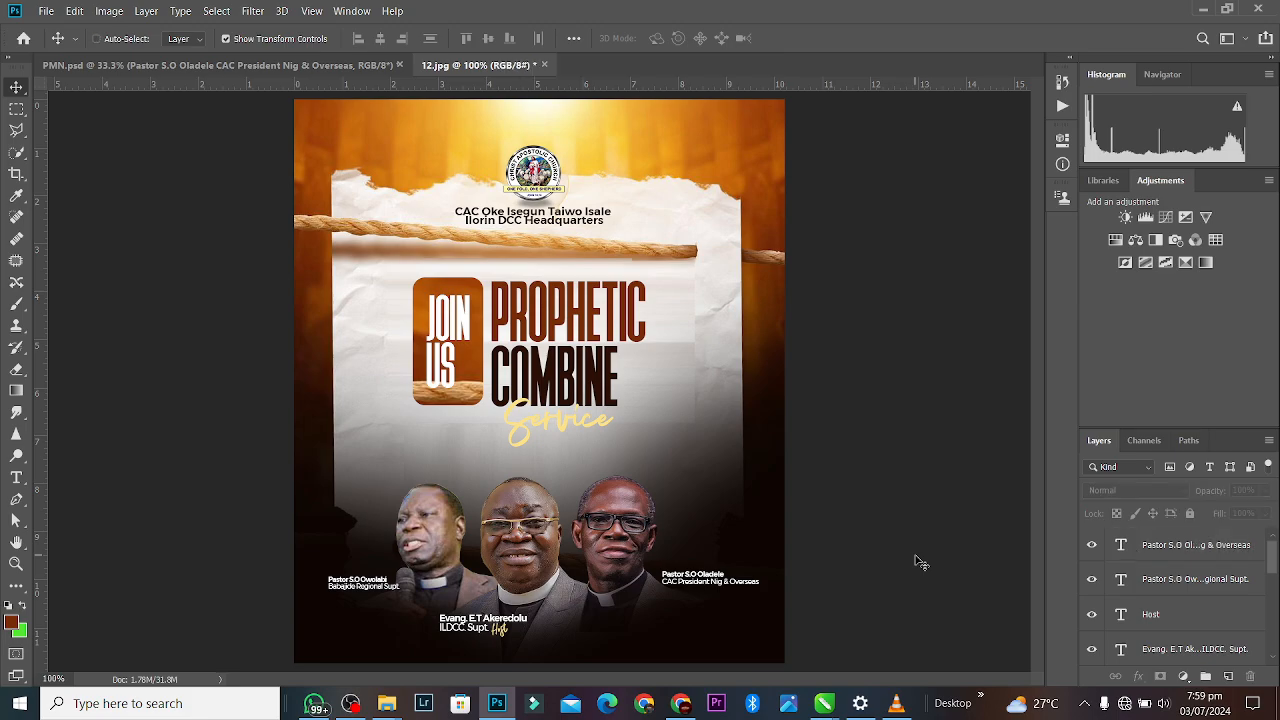
# Break the CAC President caption before "& Overseas" so the title runs over two lines, and commit the edit.
pyautogui.hotkey('ctrl', '+')
pyautogui.moveTo(1034, 341); pyautogui.dragTo(1038, 412)
pyautogui.click(912, 490)
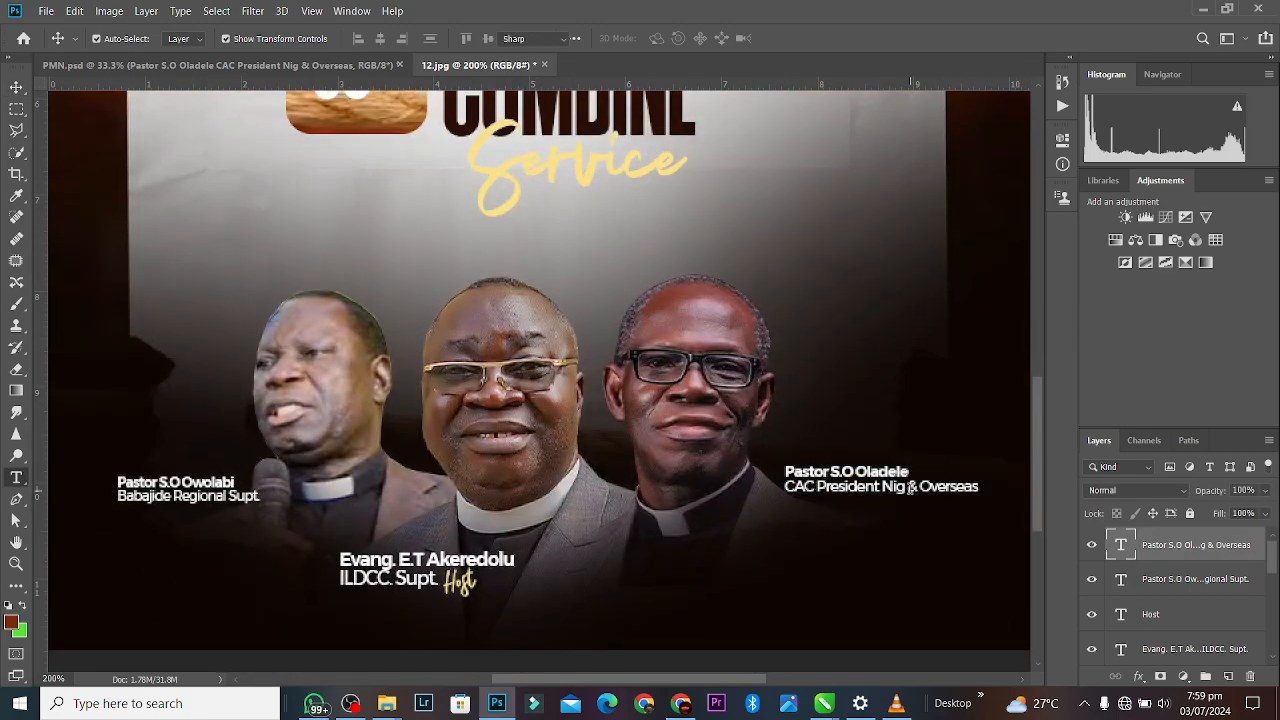
pyautogui.doubleClick(912, 490)
pyautogui.doubleClick(912, 487)
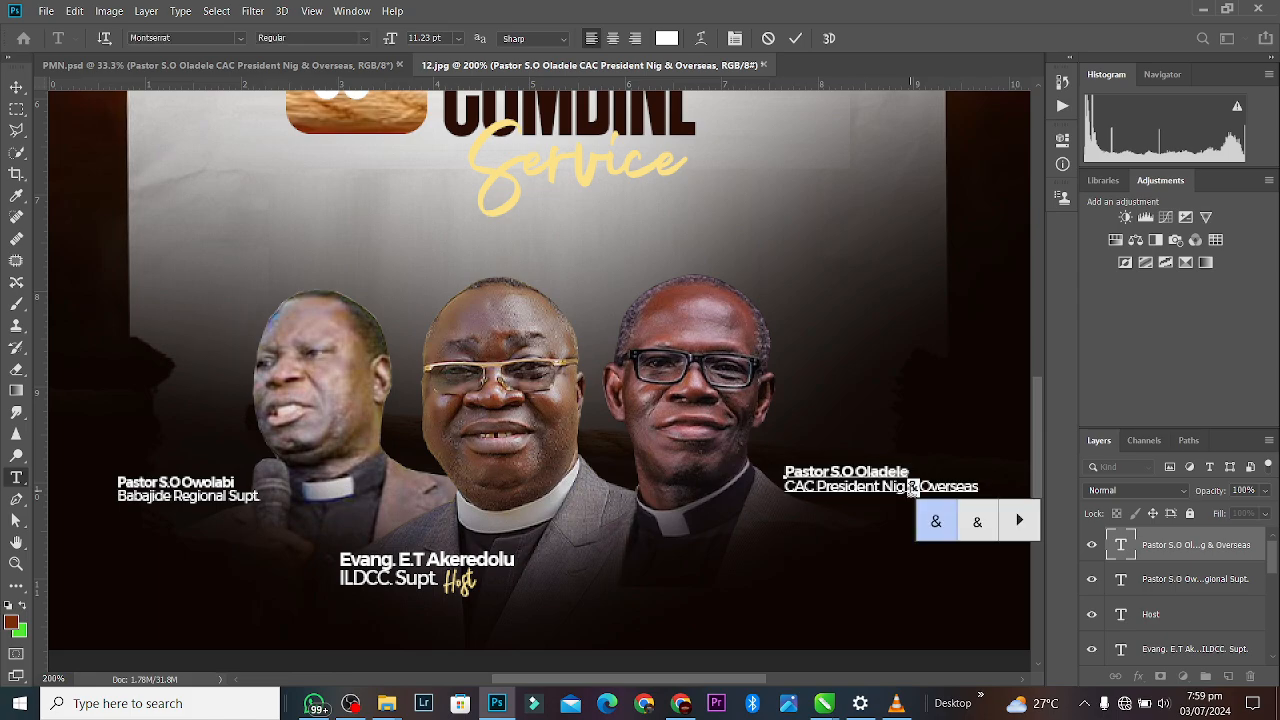
pyautogui.click(910, 487)
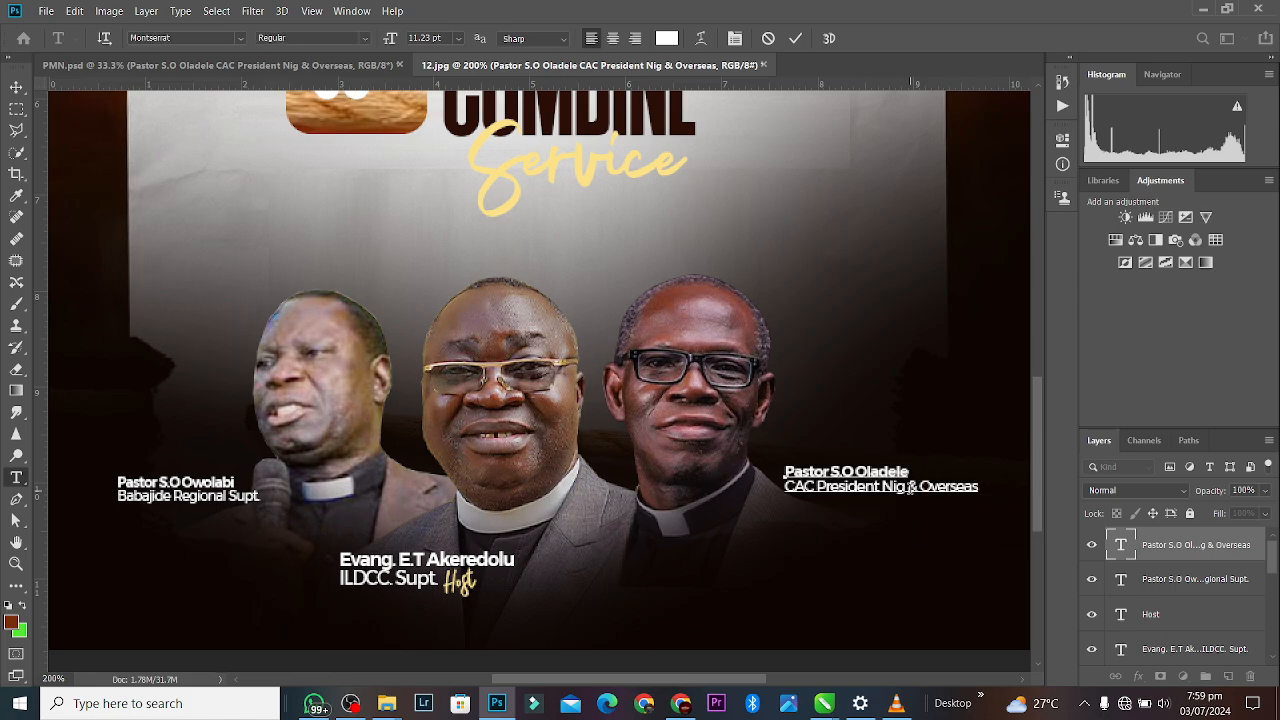
pyautogui.press('Return')
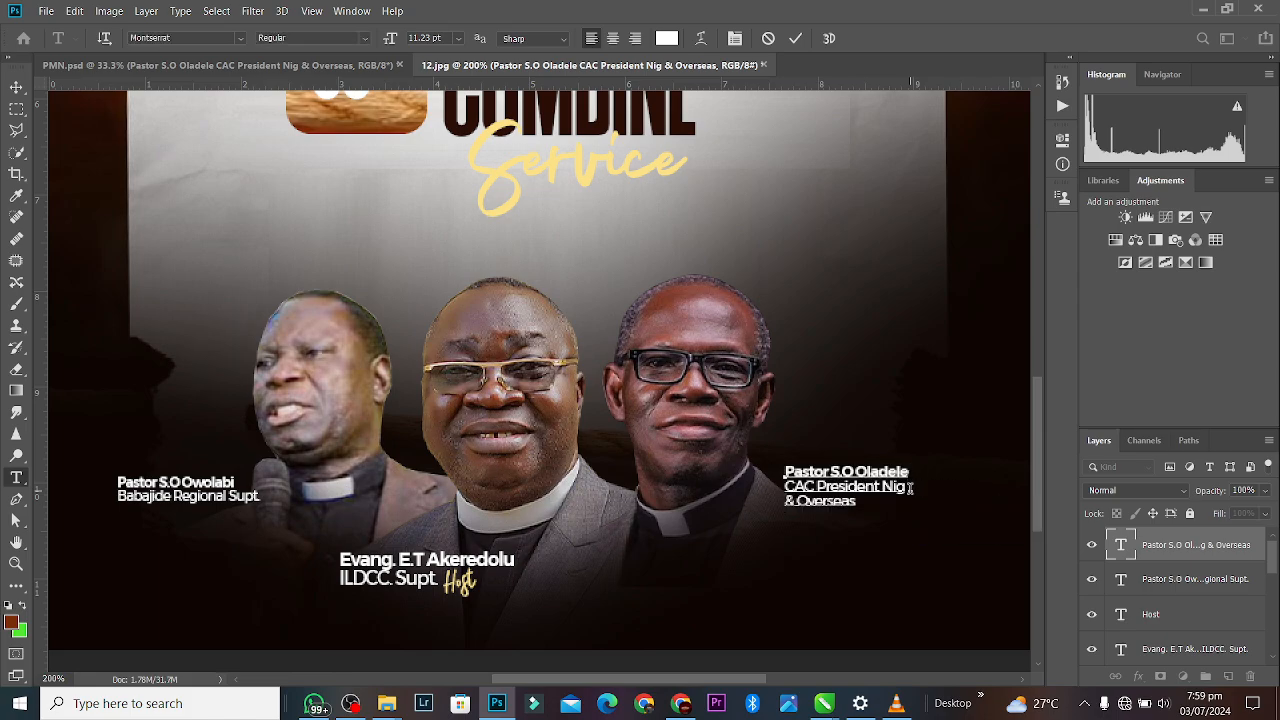
pyautogui.click(794, 44)
pyautogui.press('v')
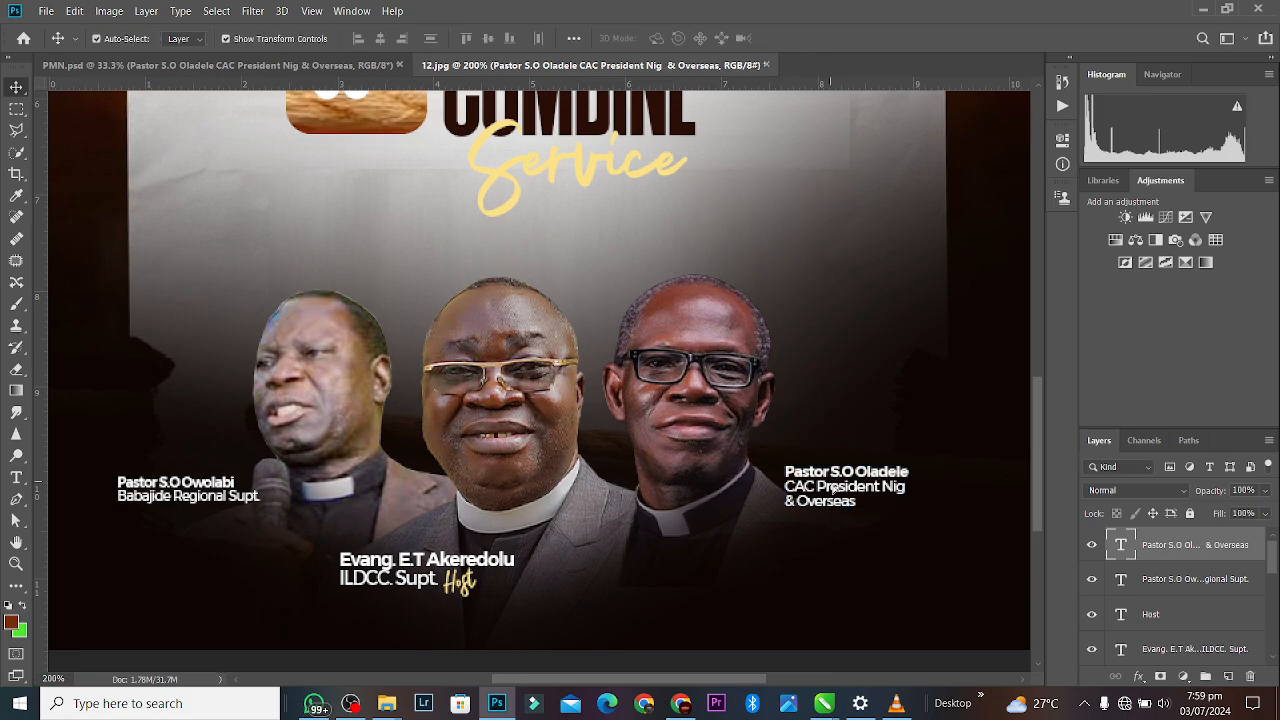
# Nudge the CAC President caption slightly right and down, shift the Babajide Regional Supt. caption slightly right, and deselect.
pyautogui.moveTo(832, 489); pyautogui.dragTo(845, 491)
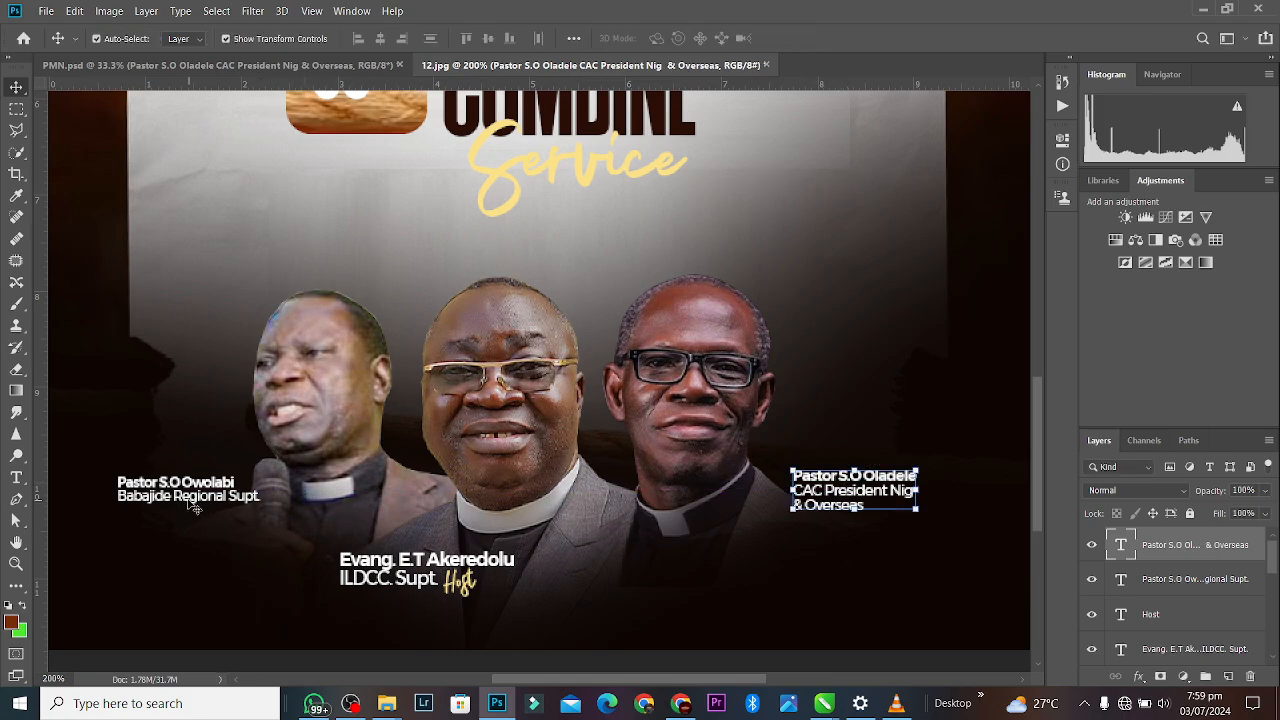
pyautogui.moveTo(189, 506); pyautogui.dragTo(199, 503)
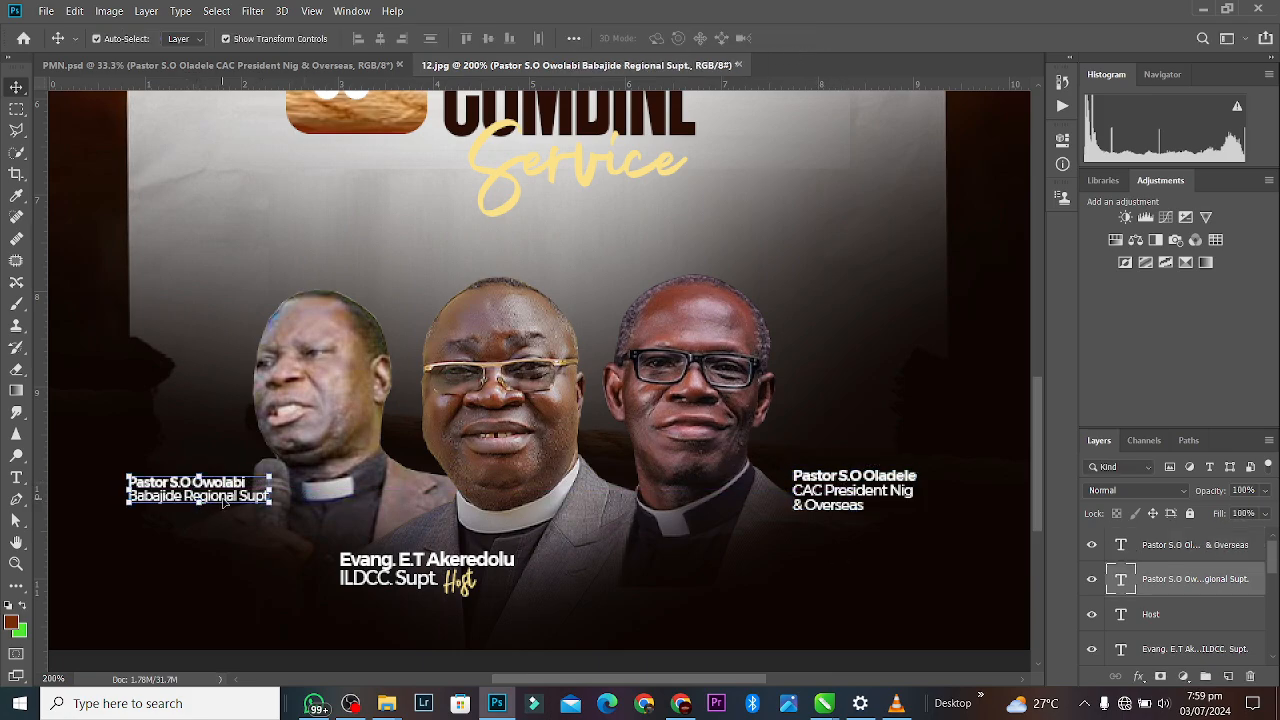
pyautogui.scroll(-3, 234, 500)
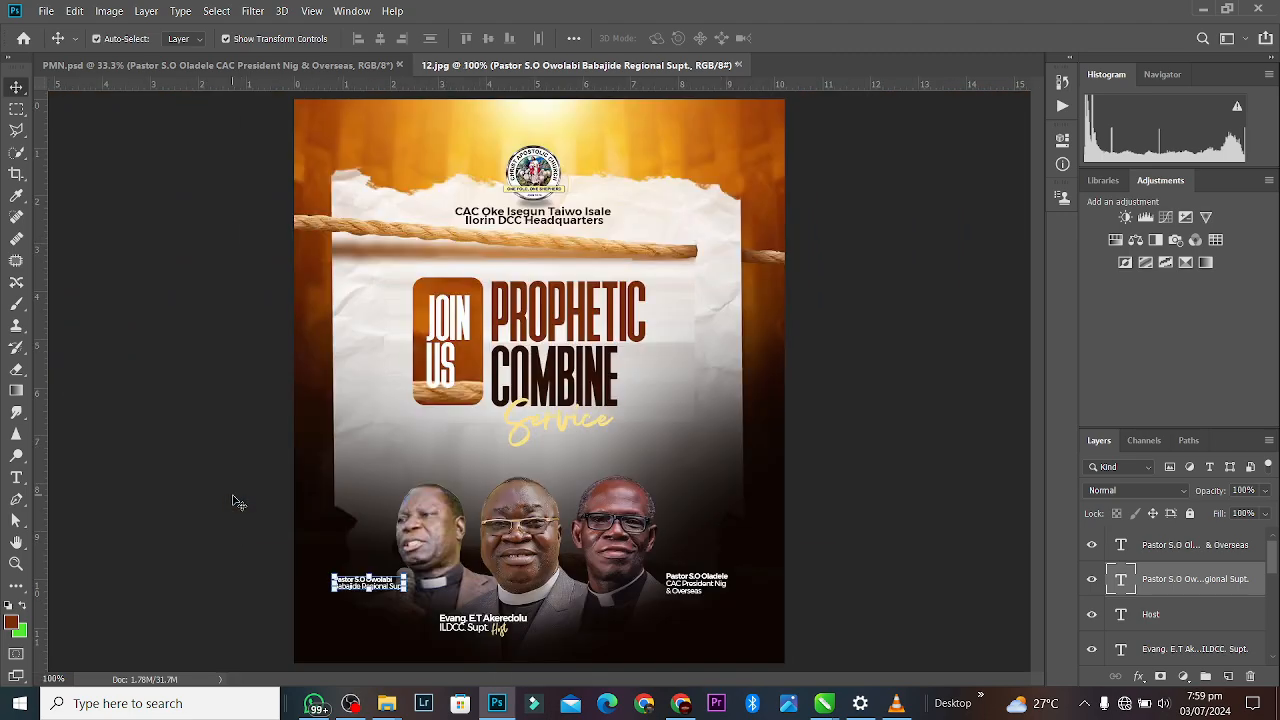
pyautogui.click(920, 355)
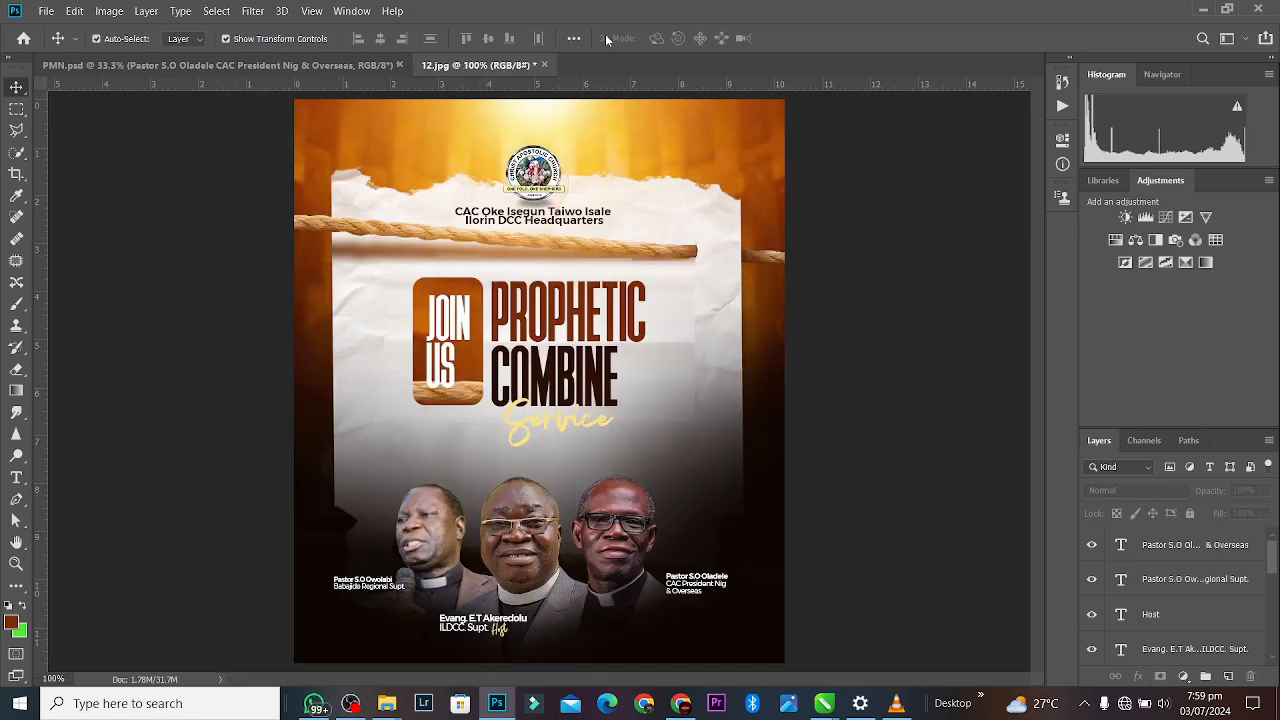
# Copy the "Friday 5th. July 2024" and "10pm Prompt" text layers from PMN.psd into the 12.jpg flyer.
pyautogui.click(338, 66)
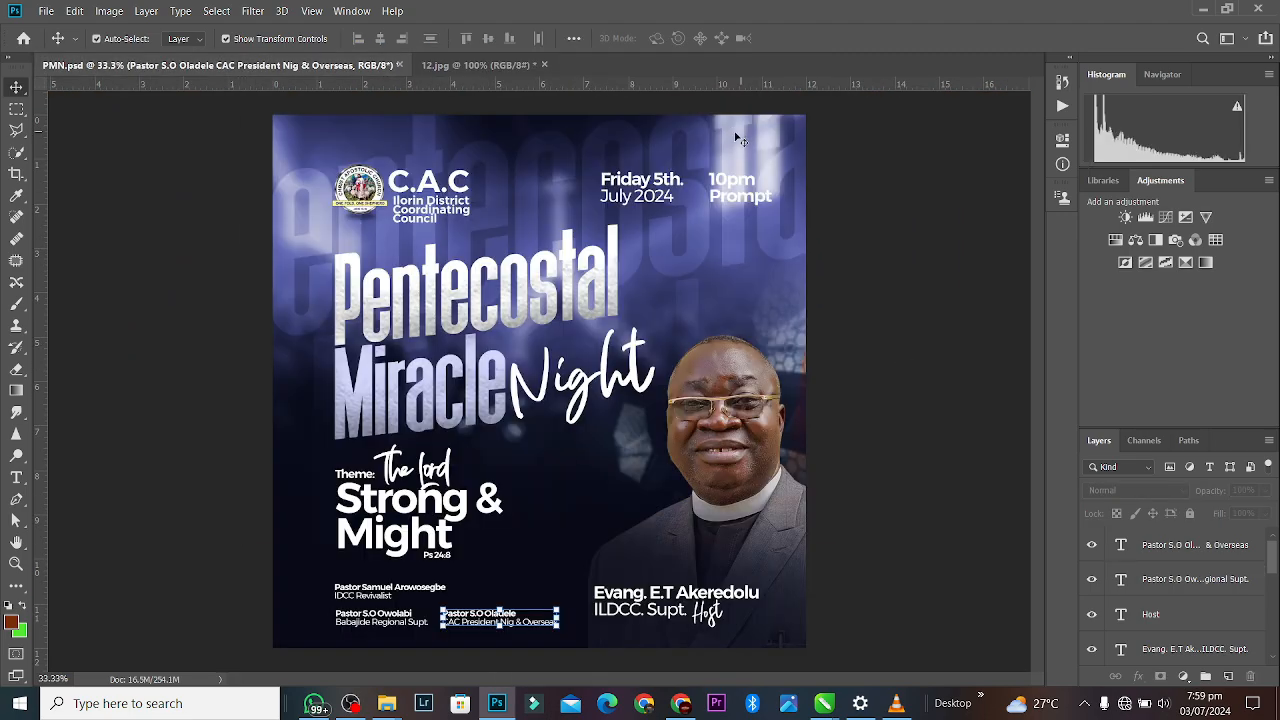
pyautogui.click(648, 190)
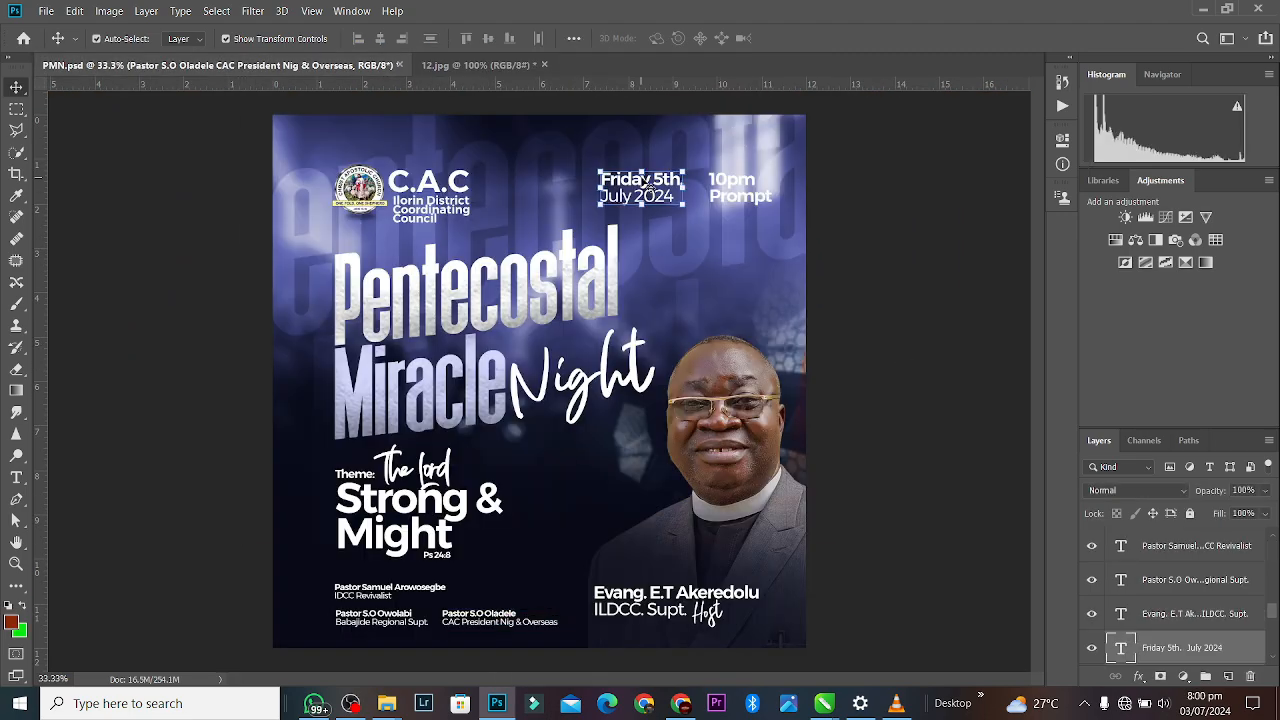
pyautogui.keyDown('shift'); pyautogui.click(757, 190); pyautogui.keyUp('shift')
pyautogui.moveTo(757, 190); pyautogui.dragTo(509, 462)
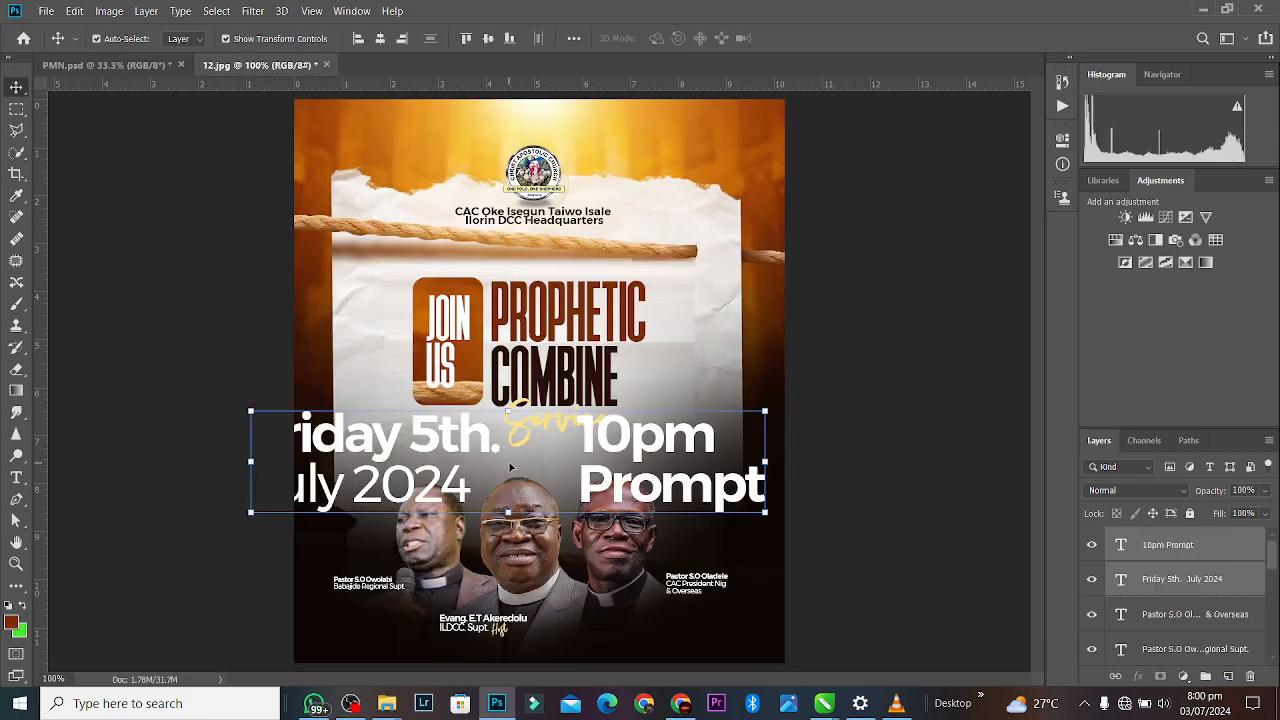
# Scale the date and time texts to about 29% below the title, and stack "10pm Prompt" under the date.
pyautogui.moveTo(506, 410); pyautogui.dragTo(531, 440)
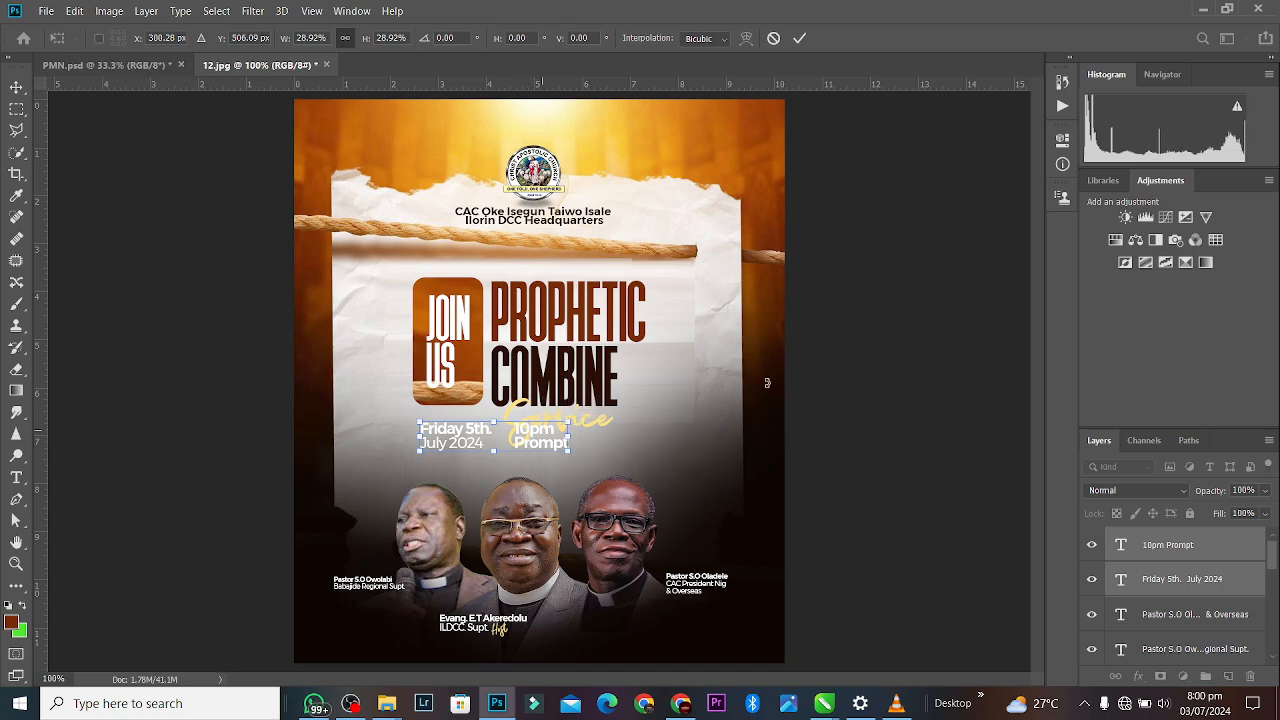
pyautogui.press('Return')
pyautogui.click(903, 343)
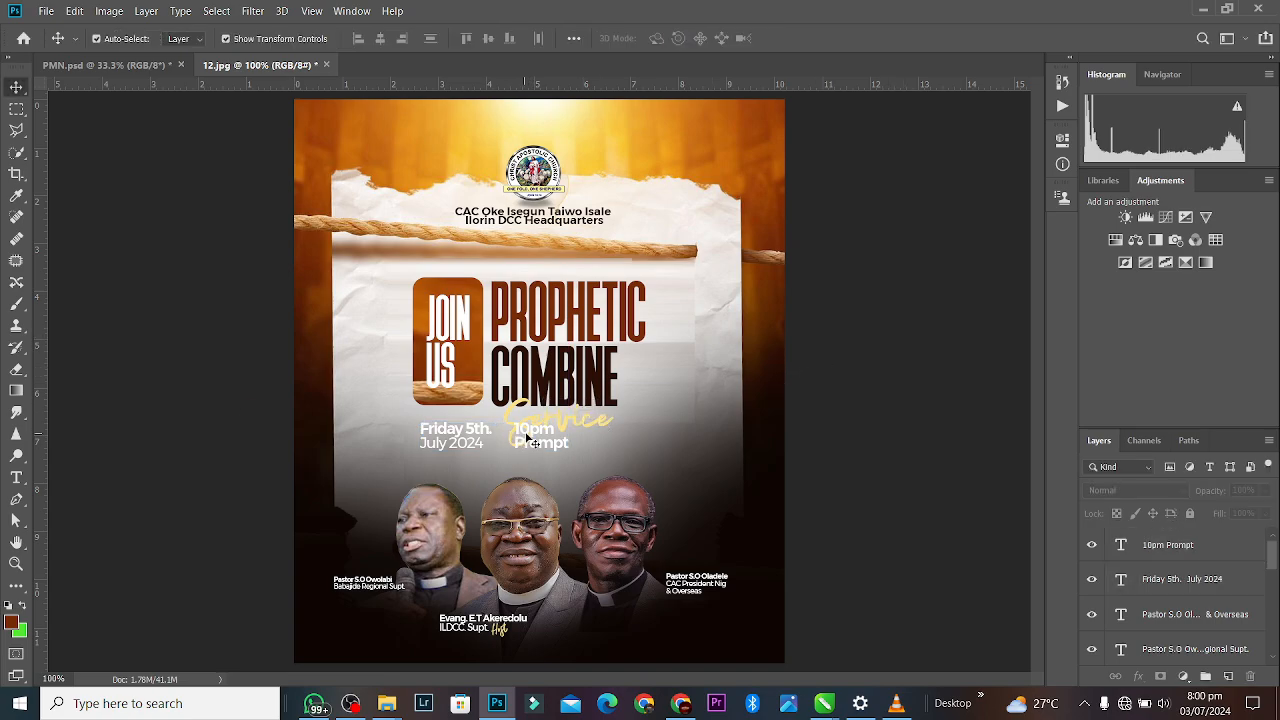
pyautogui.moveTo(533, 434); pyautogui.dragTo(441, 472)
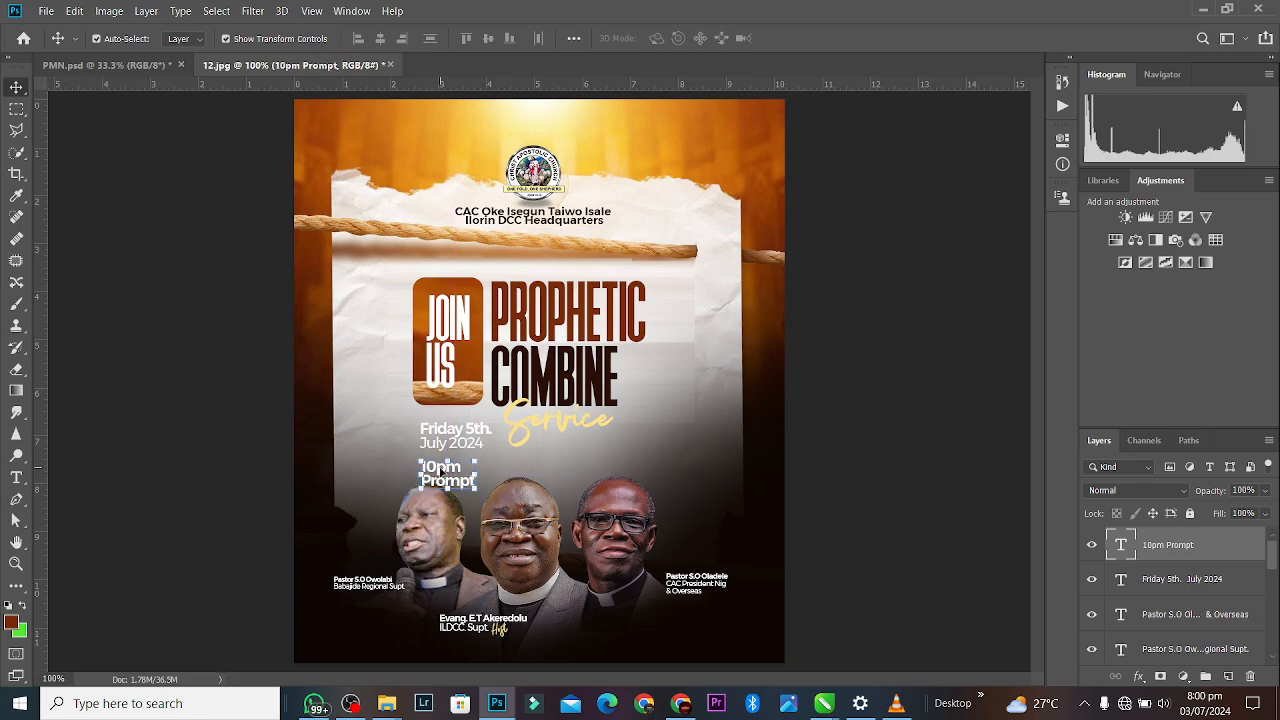
# Look up the event date in the WhatsApp chat and change the flyer's "Friday 5th." to "Sunday 7th.".
pyautogui.hotkey('alt', 'Tab')
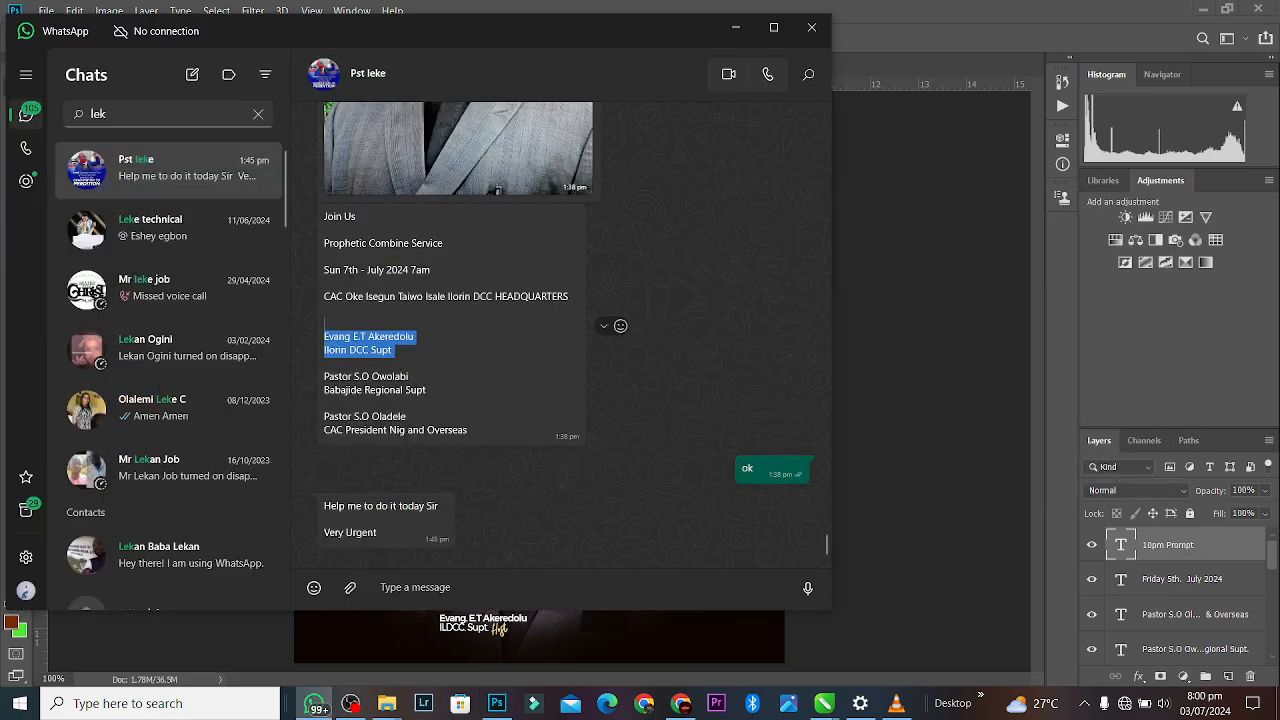
pyautogui.click(344, 269)
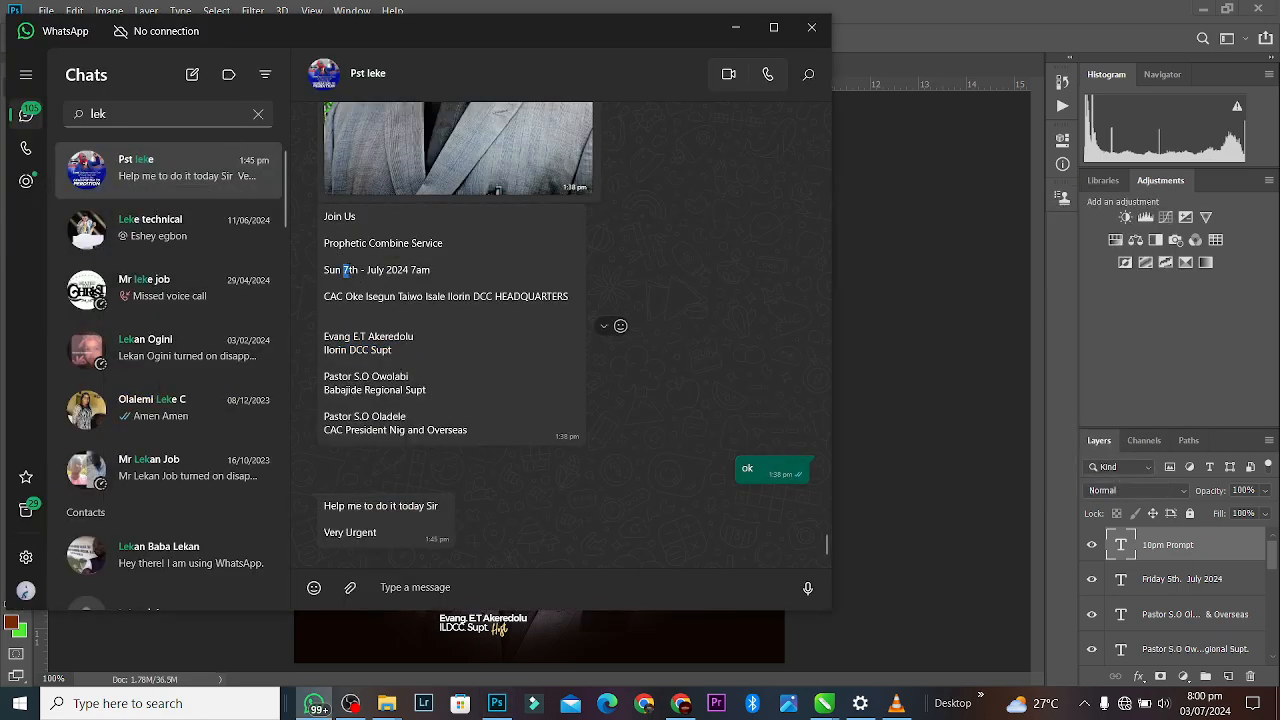
pyautogui.hotkey('alt', 'Tab')
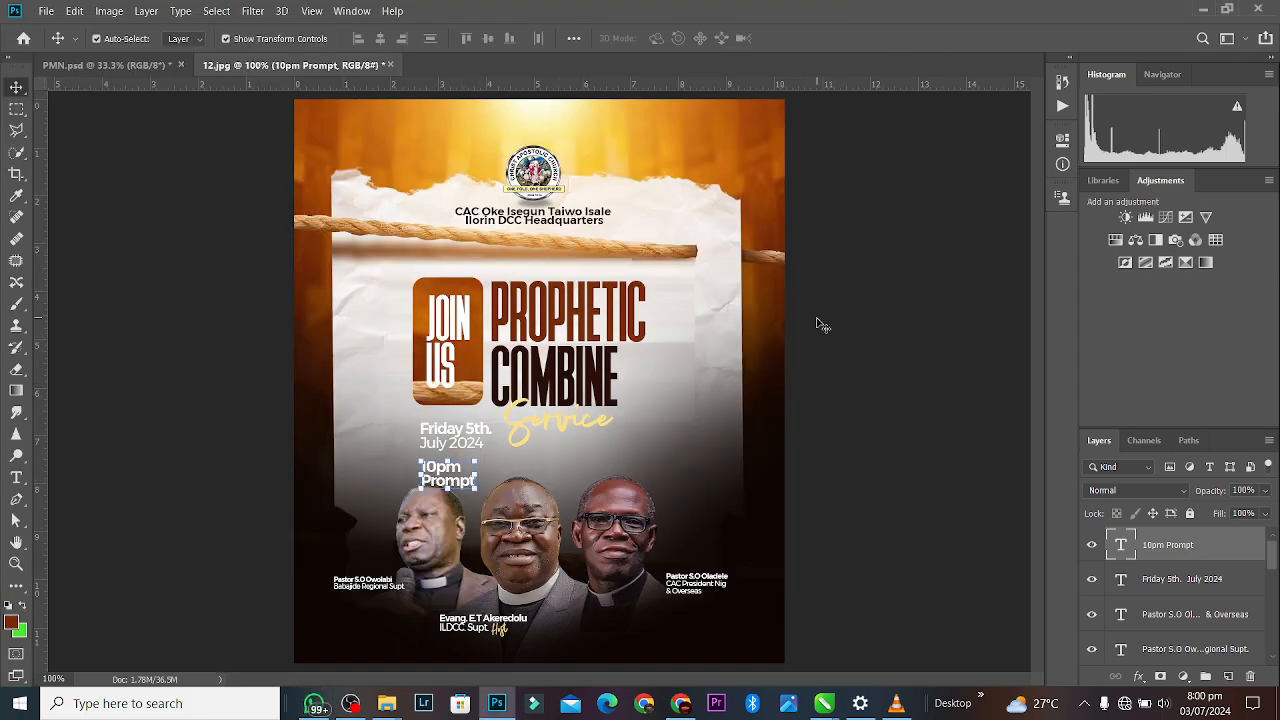
pyautogui.hotkey('ctrl', '+')
pyautogui.click(538, 417)
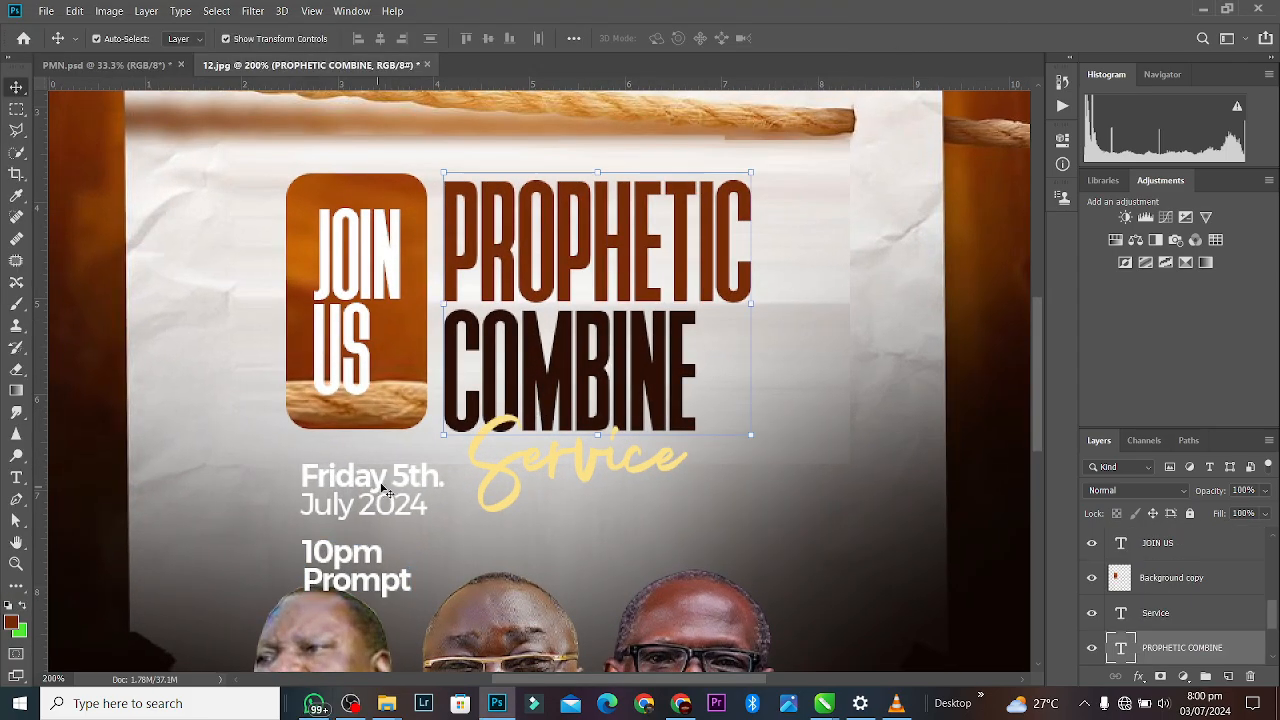
pyautogui.doubleClick(381, 488)
pyautogui.click(399, 476)
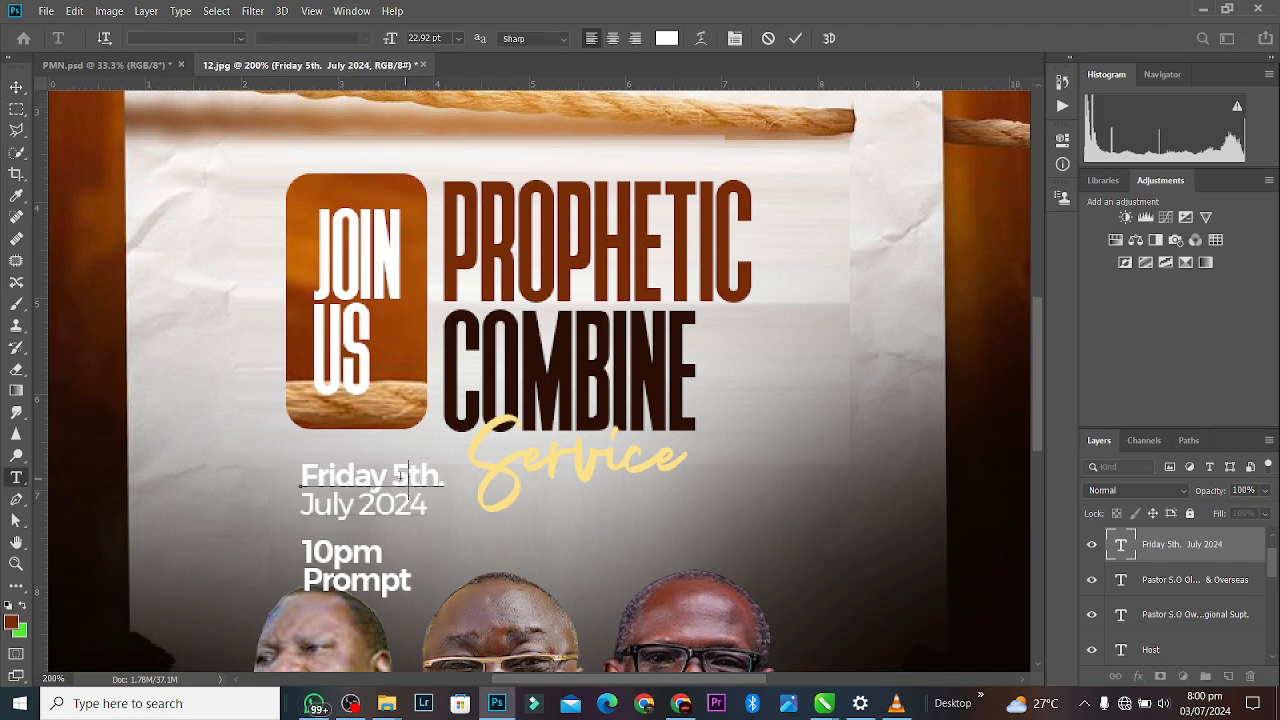
pyautogui.hotkey('shift', 'Right')
pyautogui.write('7')
pyautogui.moveTo(334, 466); pyautogui.dragTo(309, 468)
pyautogui.write('Sun')
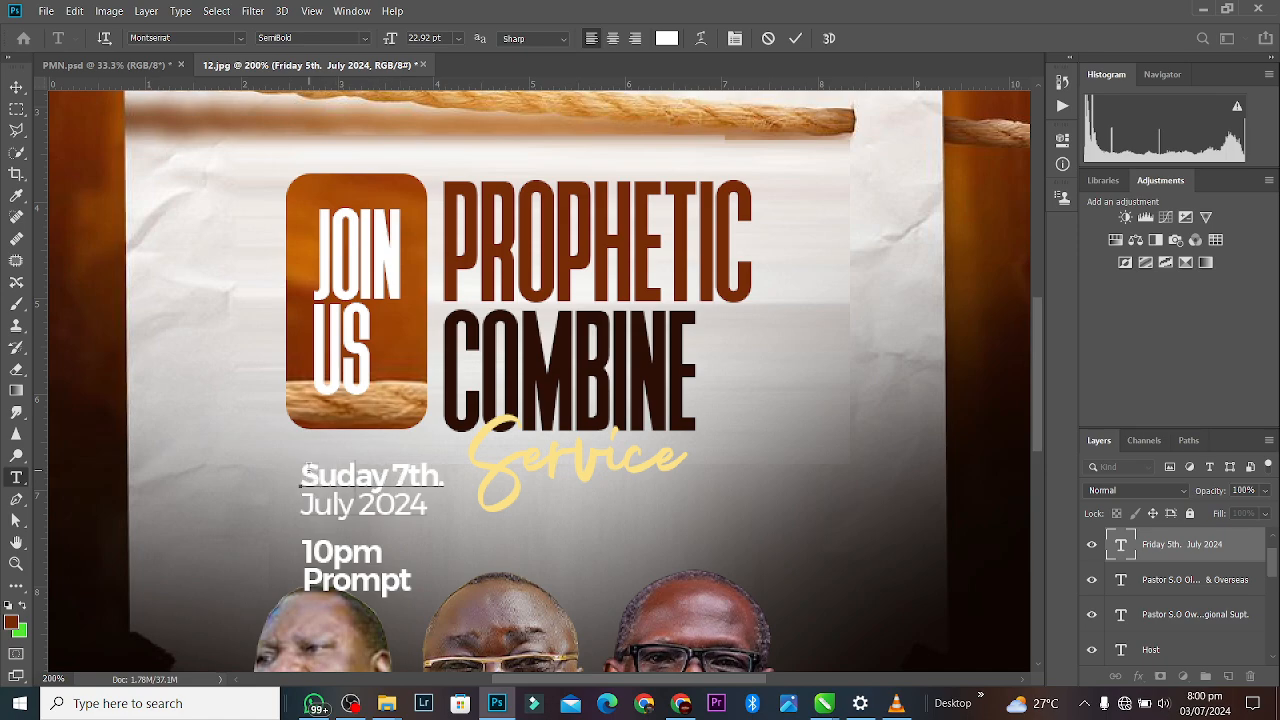
pyautogui.click(797, 38)
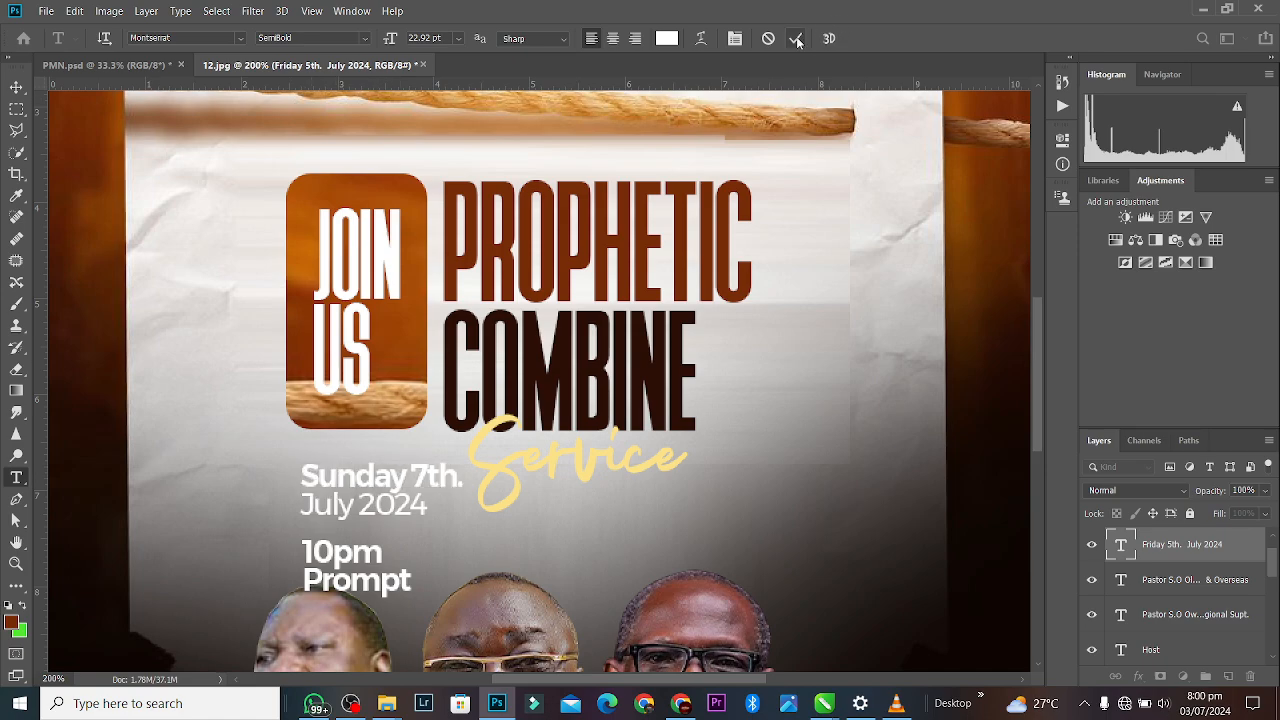
# Move the date and time texts together just right of COMBINE, shrink them to about 17 pt, and deselect.
pyautogui.press('v')
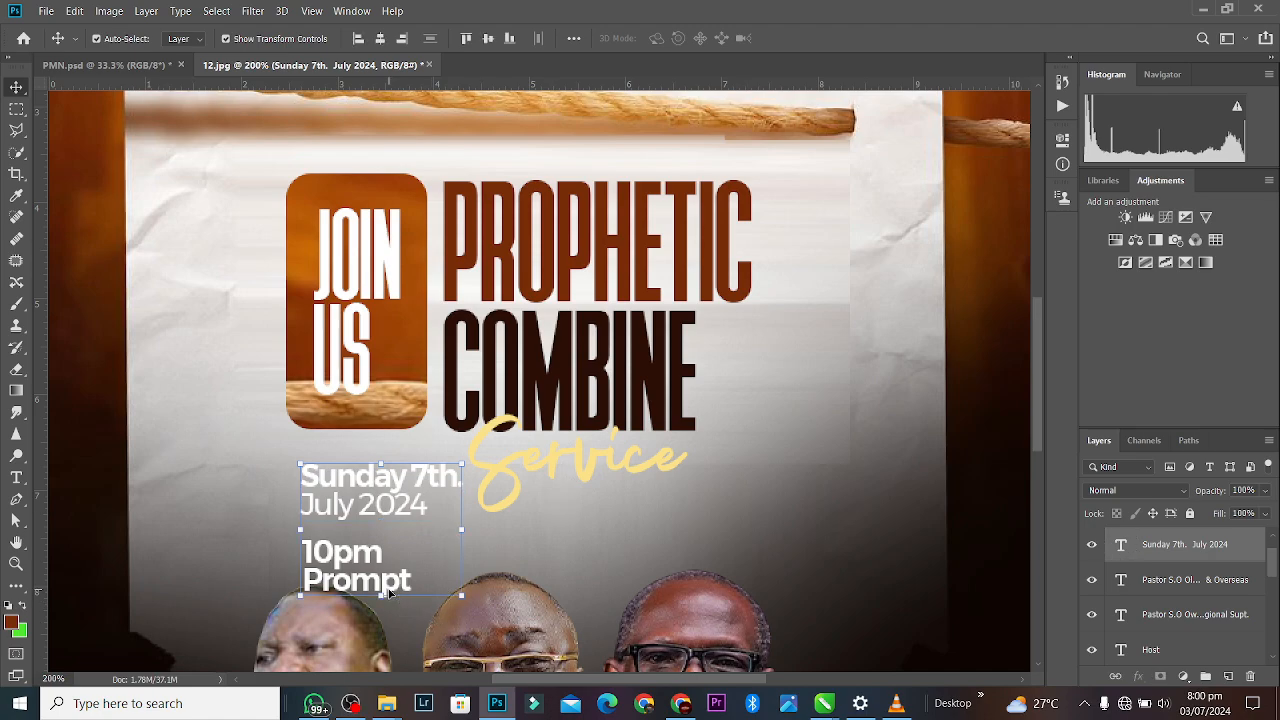
pyautogui.moveTo(408, 568); pyautogui.dragTo(808, 455)
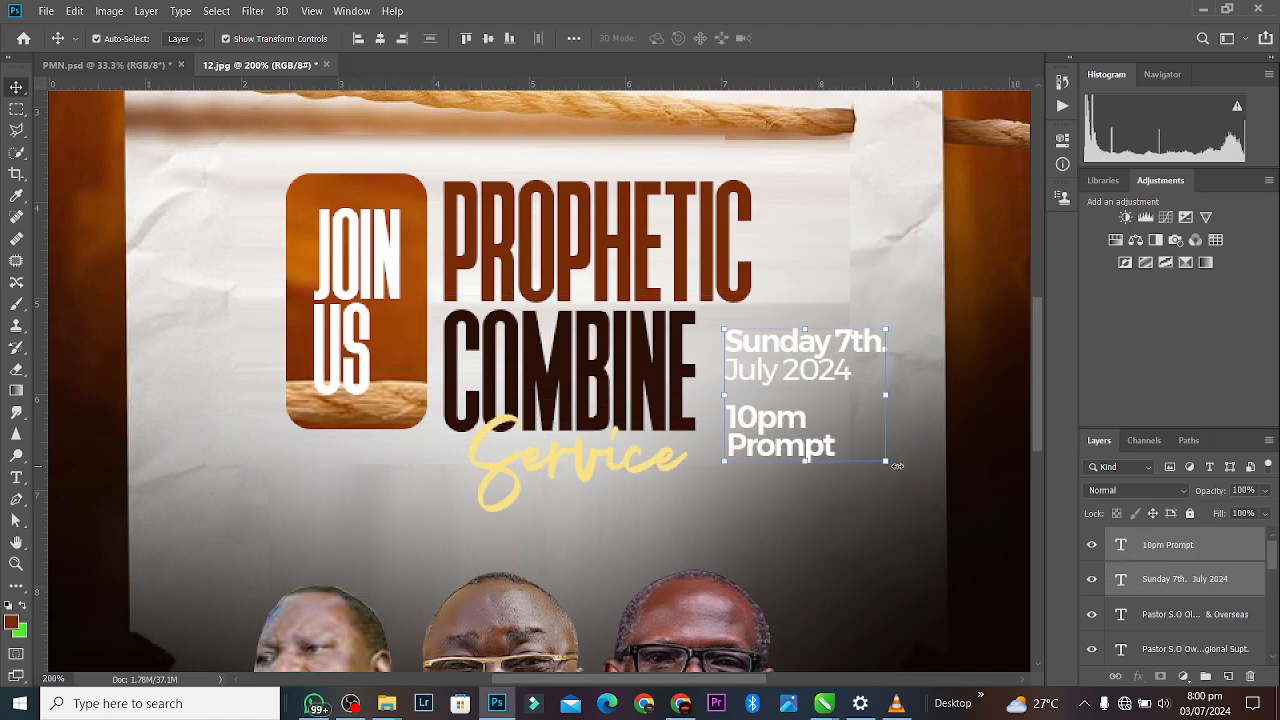
pyautogui.moveTo(888, 465); pyautogui.dragTo(849, 431)
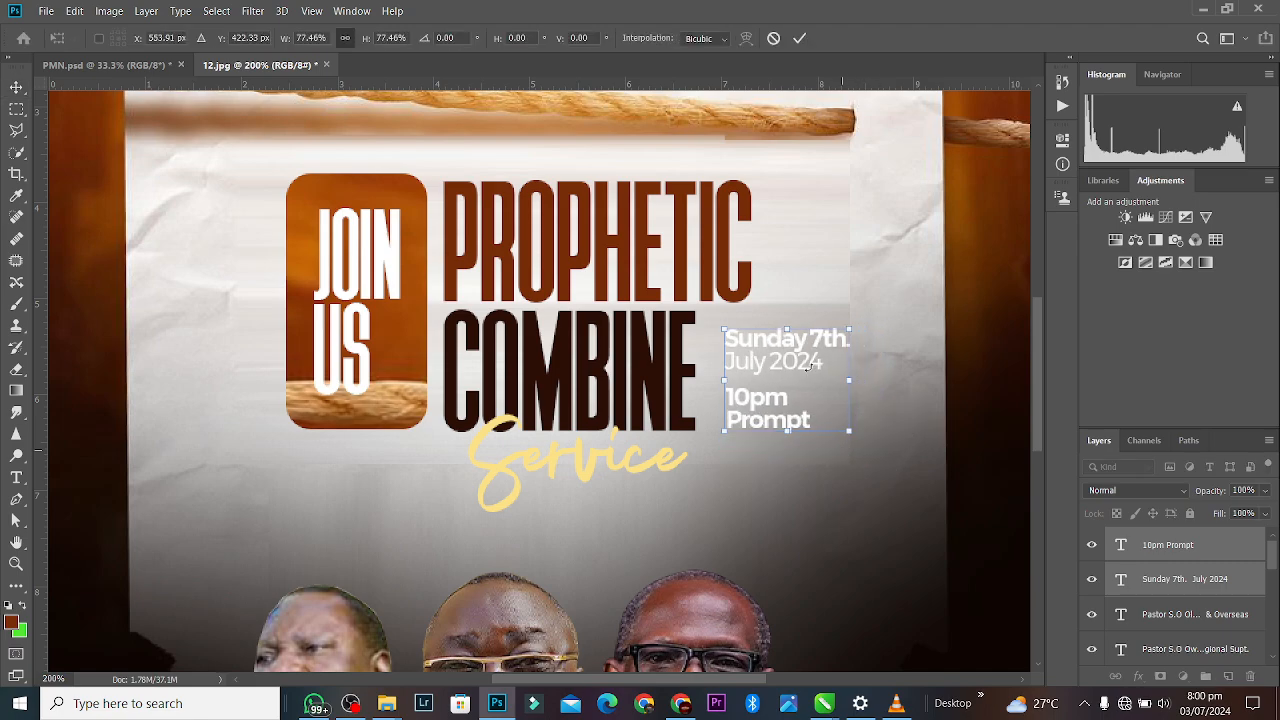
pyautogui.moveTo(797, 348); pyautogui.dragTo(827, 378)
pyautogui.click(800, 38)
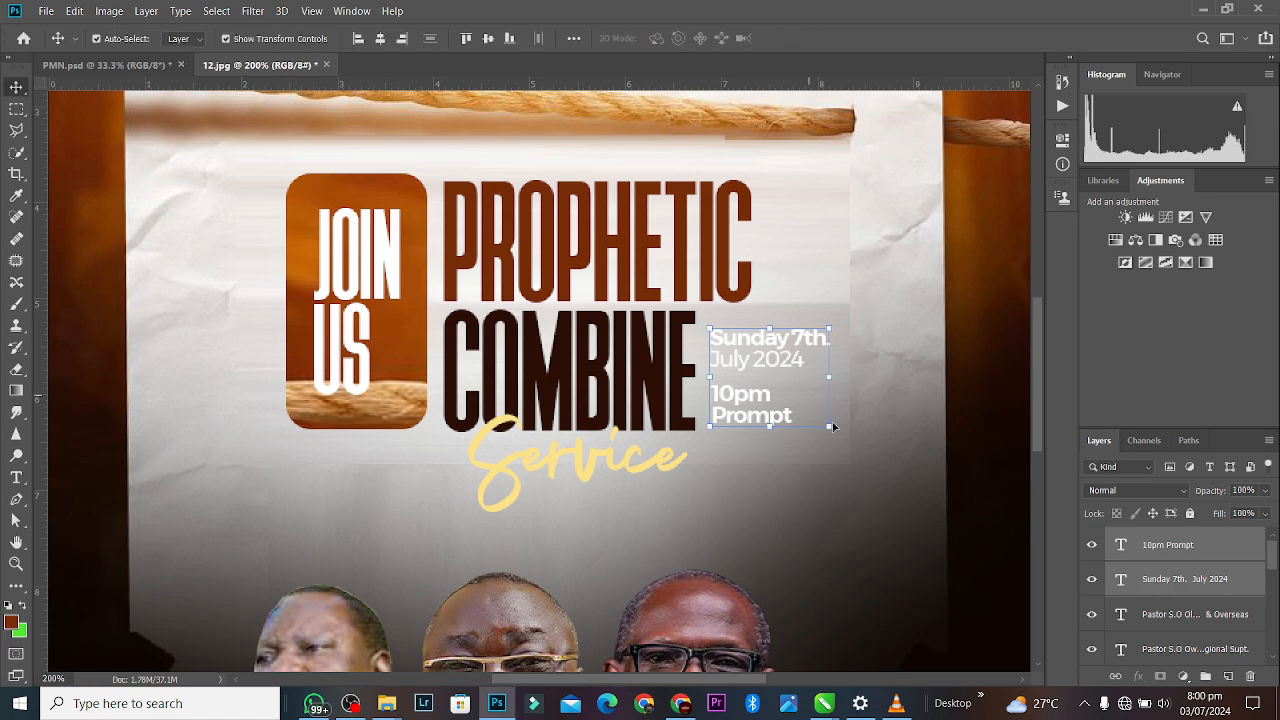
pyautogui.click(931, 342)
# Recolour the "Sunday 7th. July 2024" text with the dark brown 2b0e05 sampled from COMBINE.
pyautogui.doubleClick(802, 347)
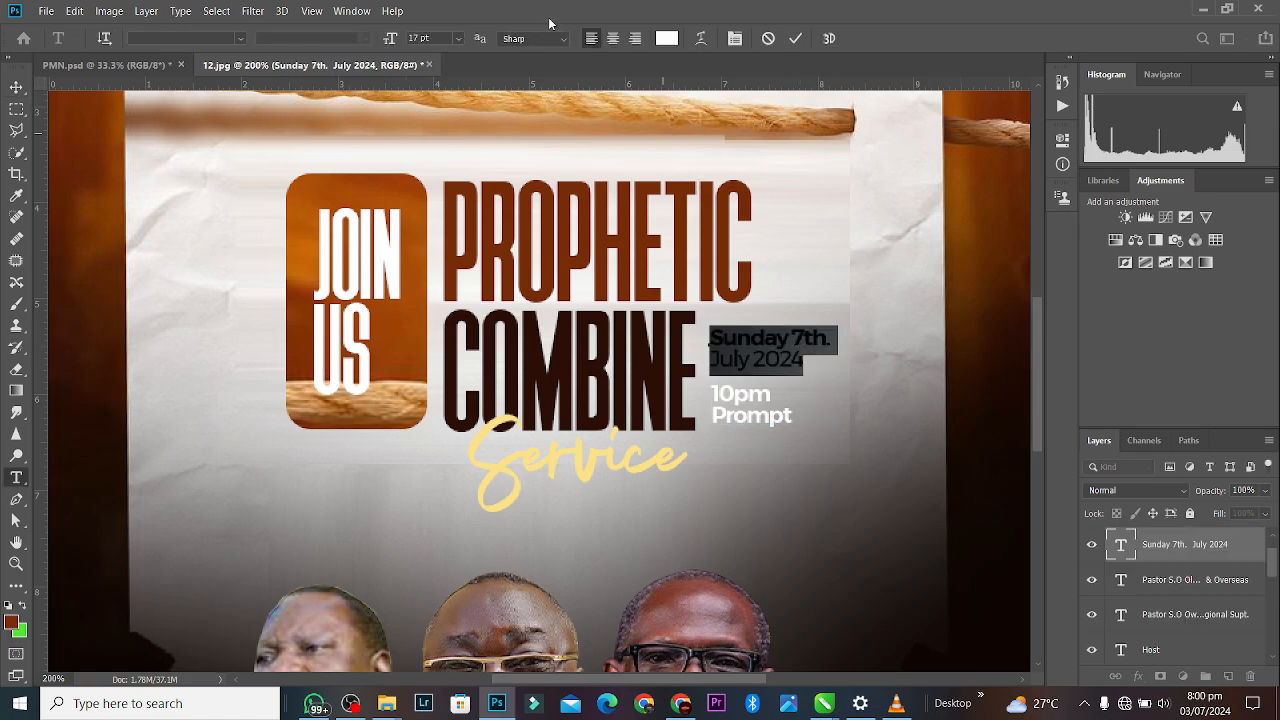
pyautogui.click(667, 38)
pyautogui.click(308, 221)
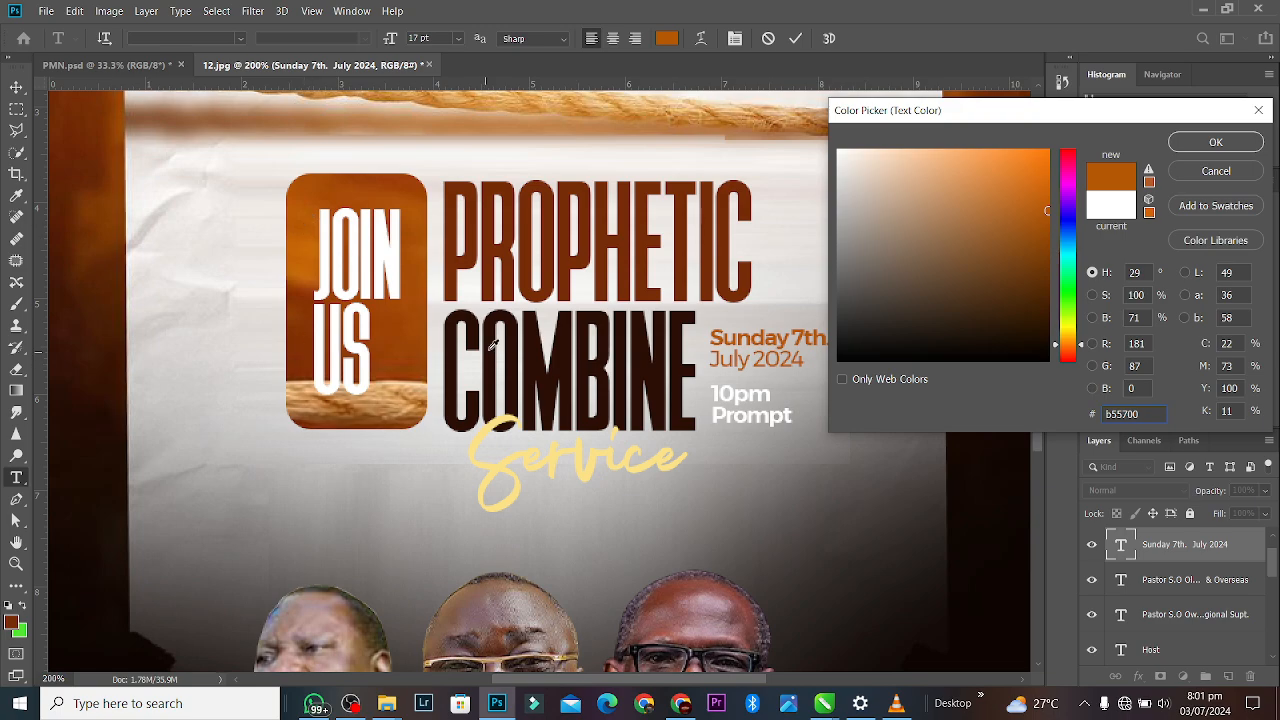
pyautogui.click(493, 344)
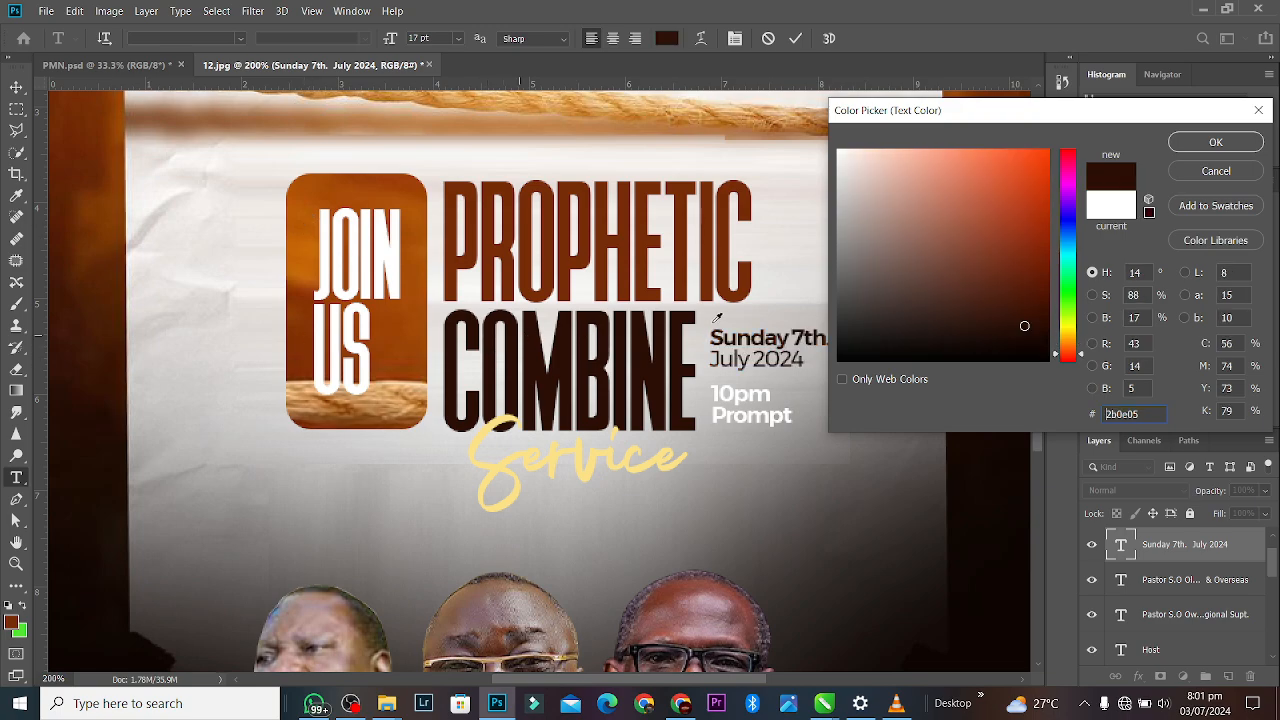
pyautogui.click(1210, 142)
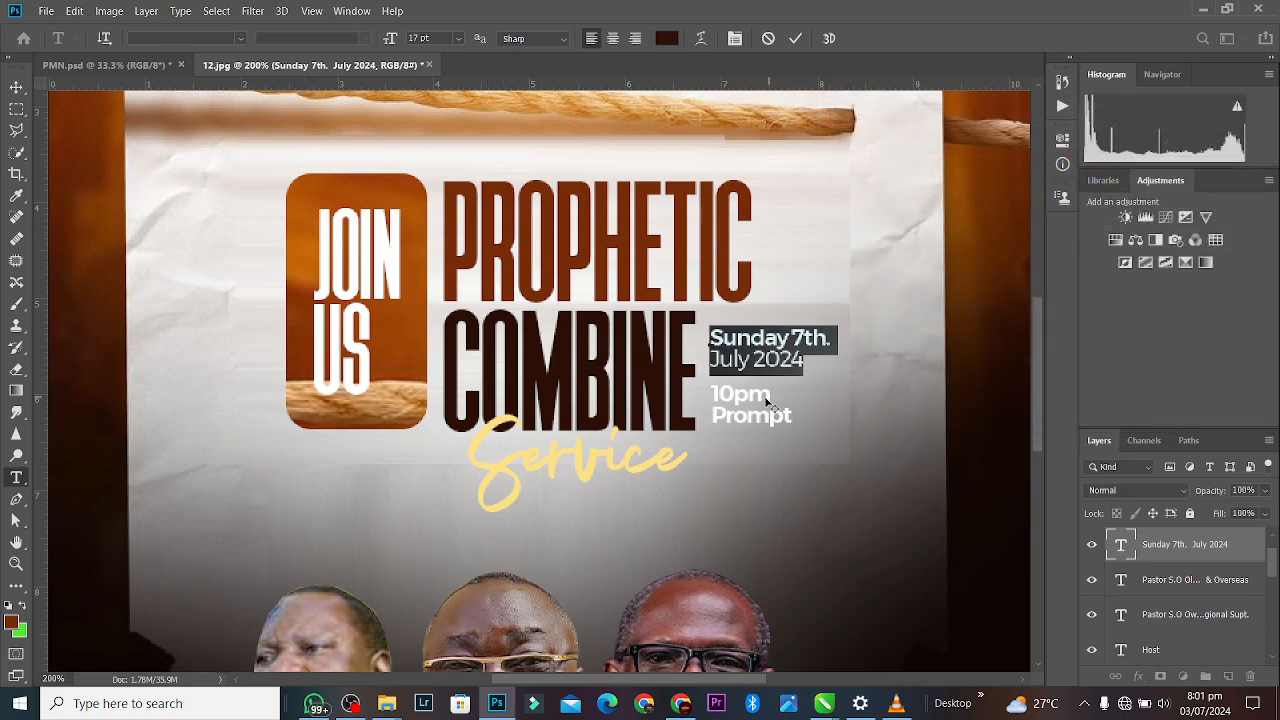
pyautogui.click(795, 42)
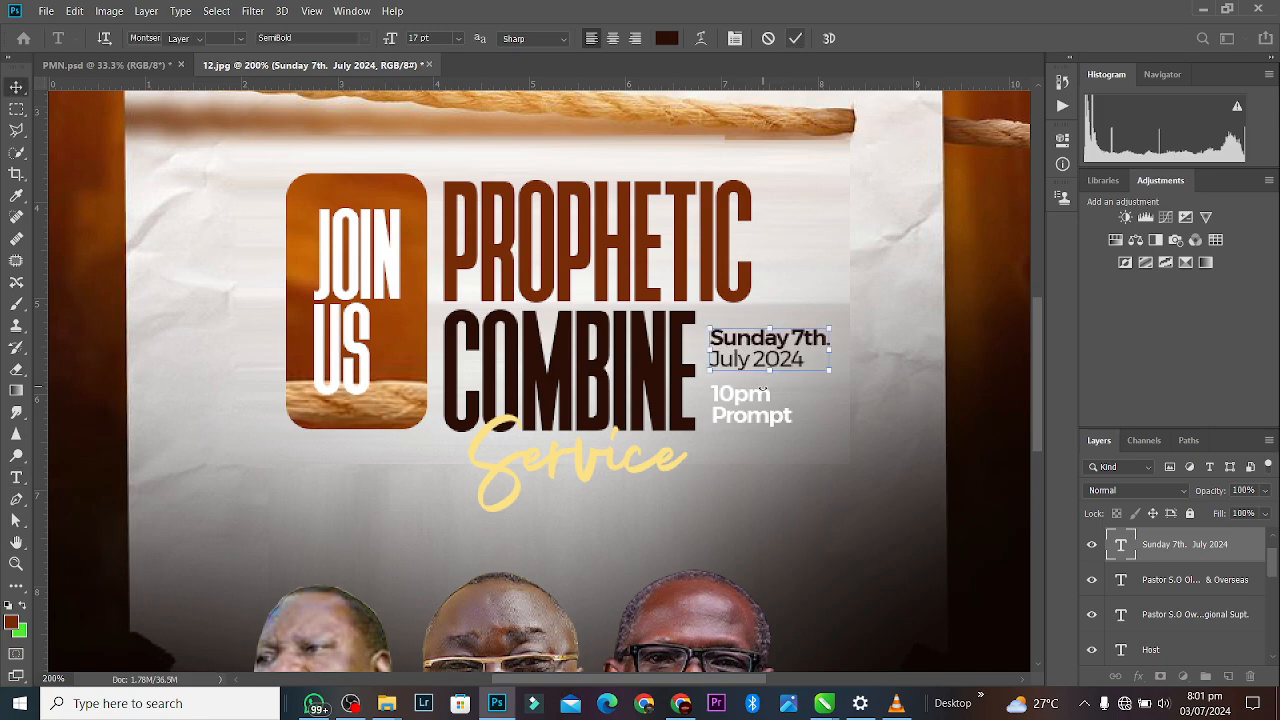
# Recolour the "10pm Prompt" text with the same dark brown sampled from COMBINE.
pyautogui.press('v')
pyautogui.click(763, 398)
pyautogui.doubleClick(763, 398)
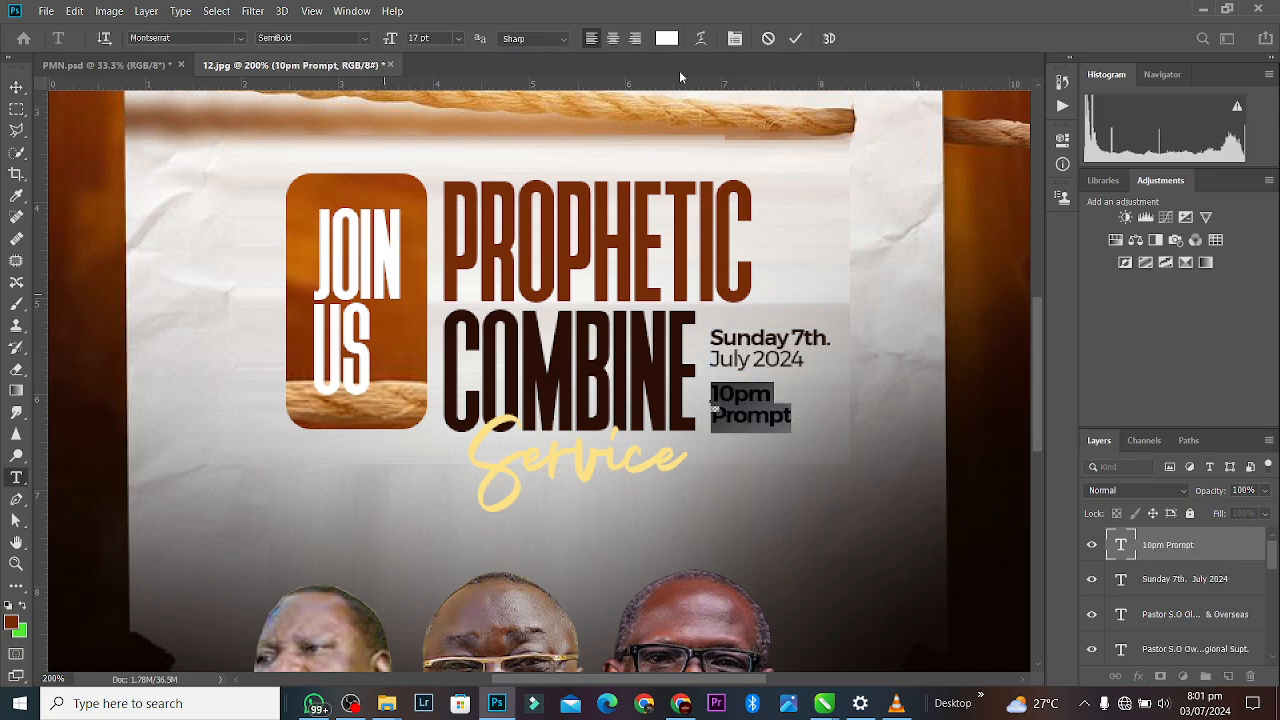
pyautogui.click(665, 40)
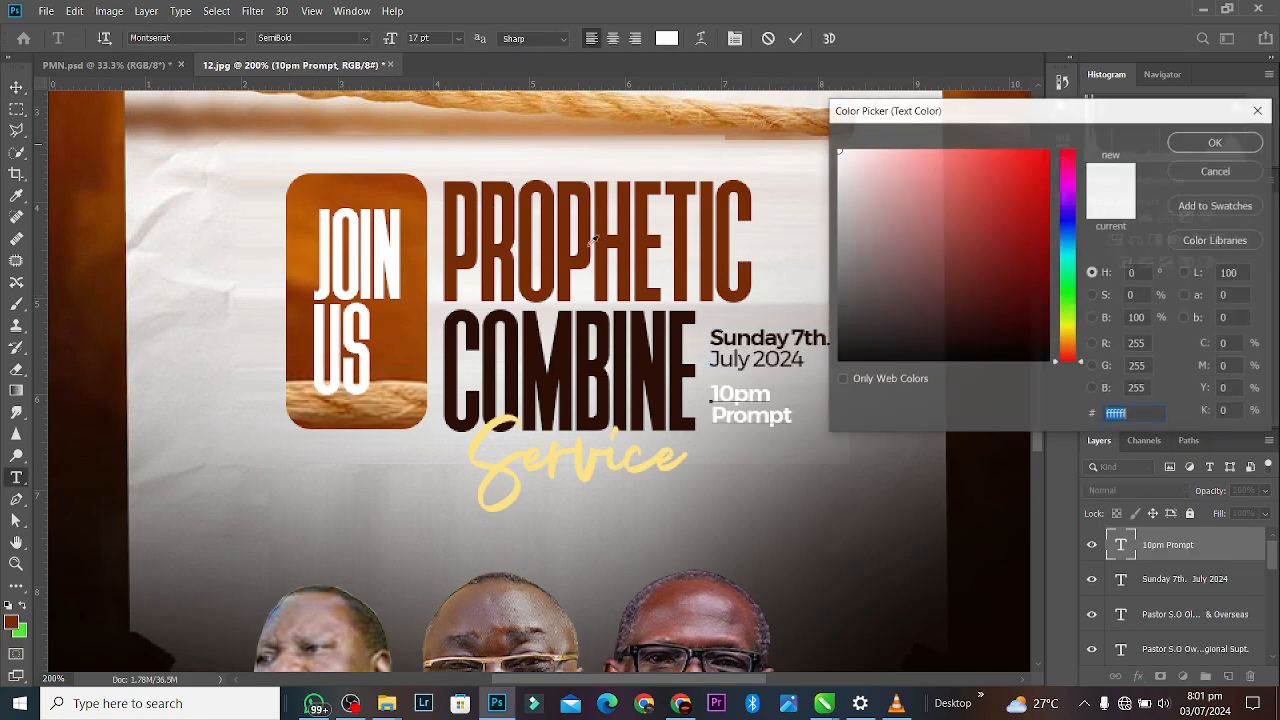
pyautogui.click(566, 355)
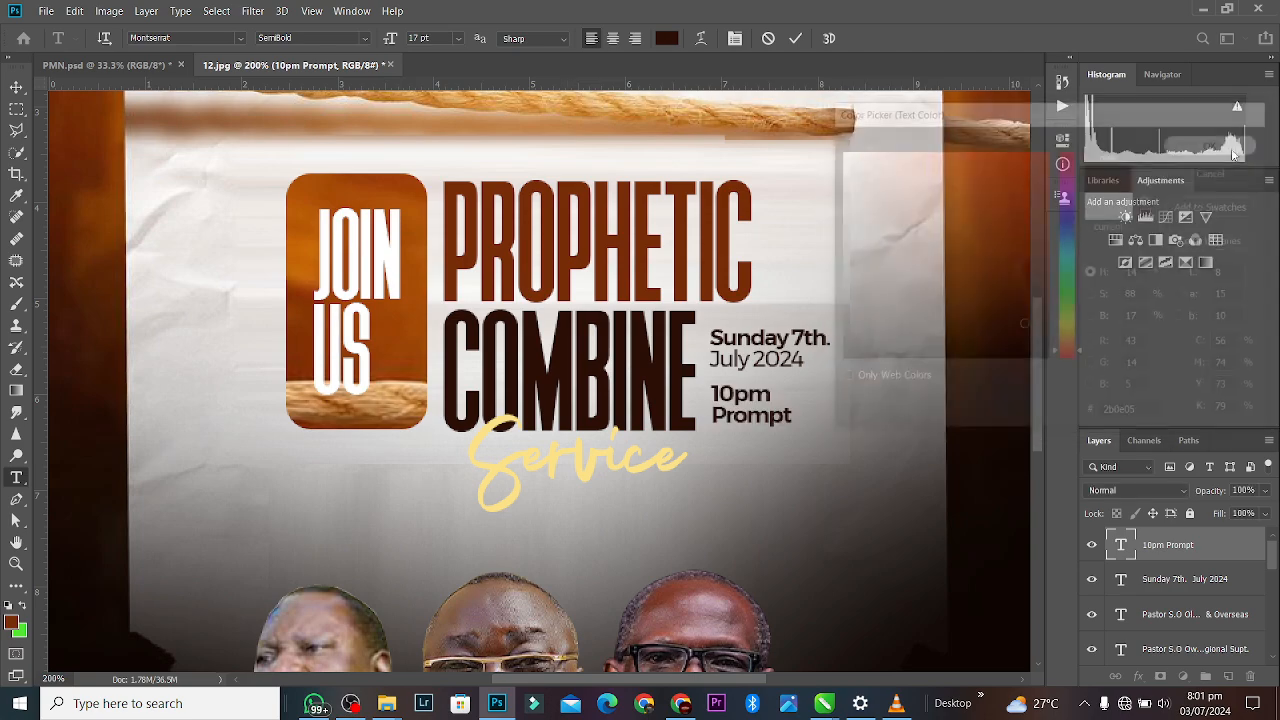
pyautogui.press('Return')
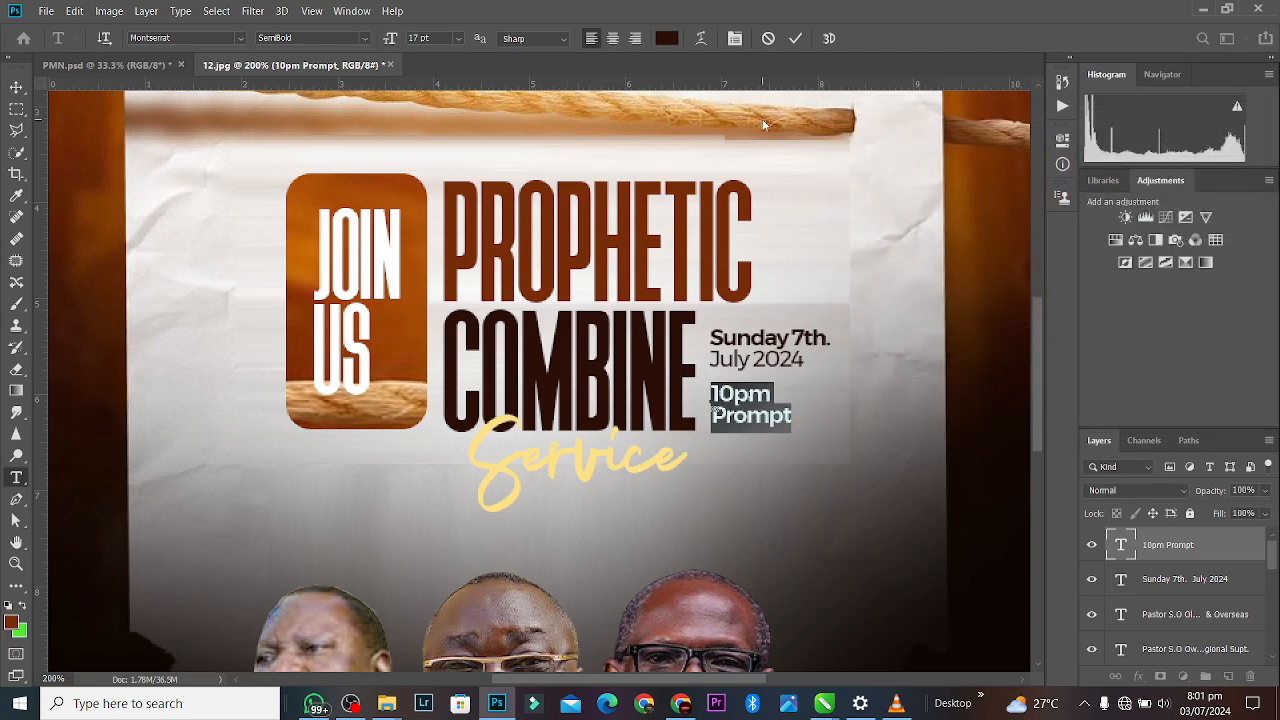
pyautogui.click(795, 38)
# Recolour the "Service" script text with the orange-brown a04704 sampled from the JOIN US badge.
pyautogui.click(575, 460)
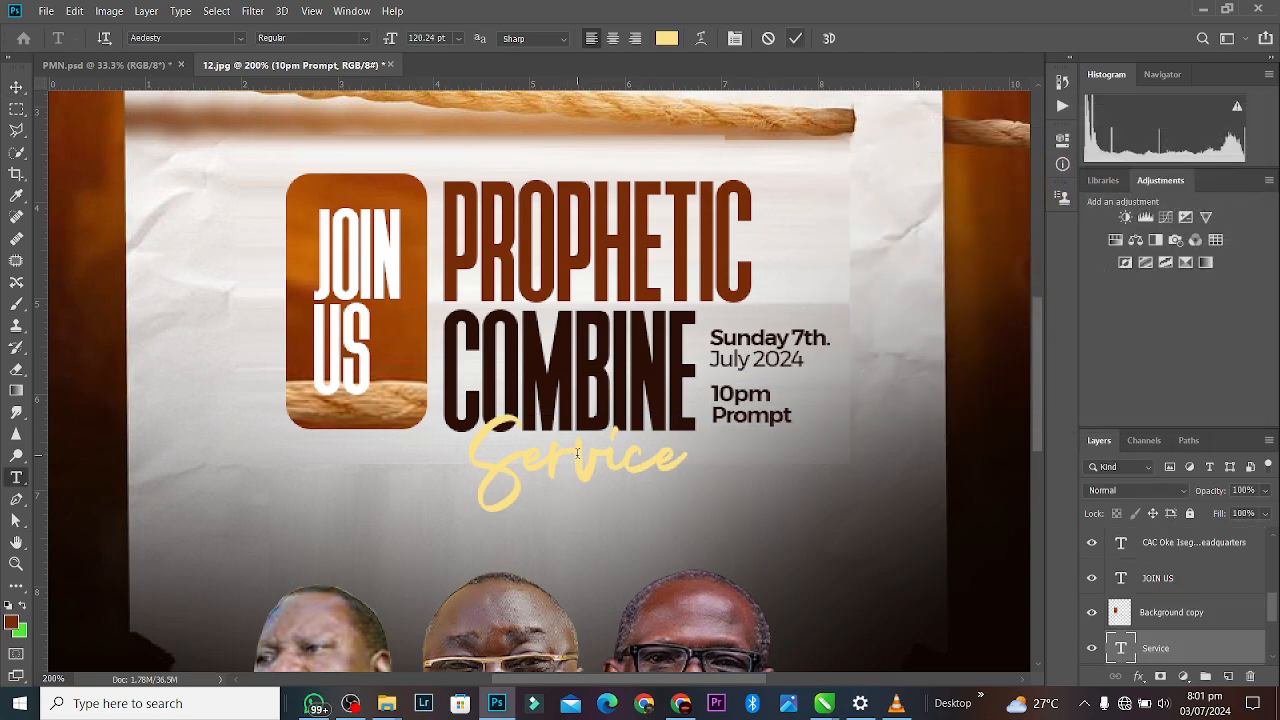
pyautogui.hotkey('ctrl', 'a')
pyautogui.click(666, 38)
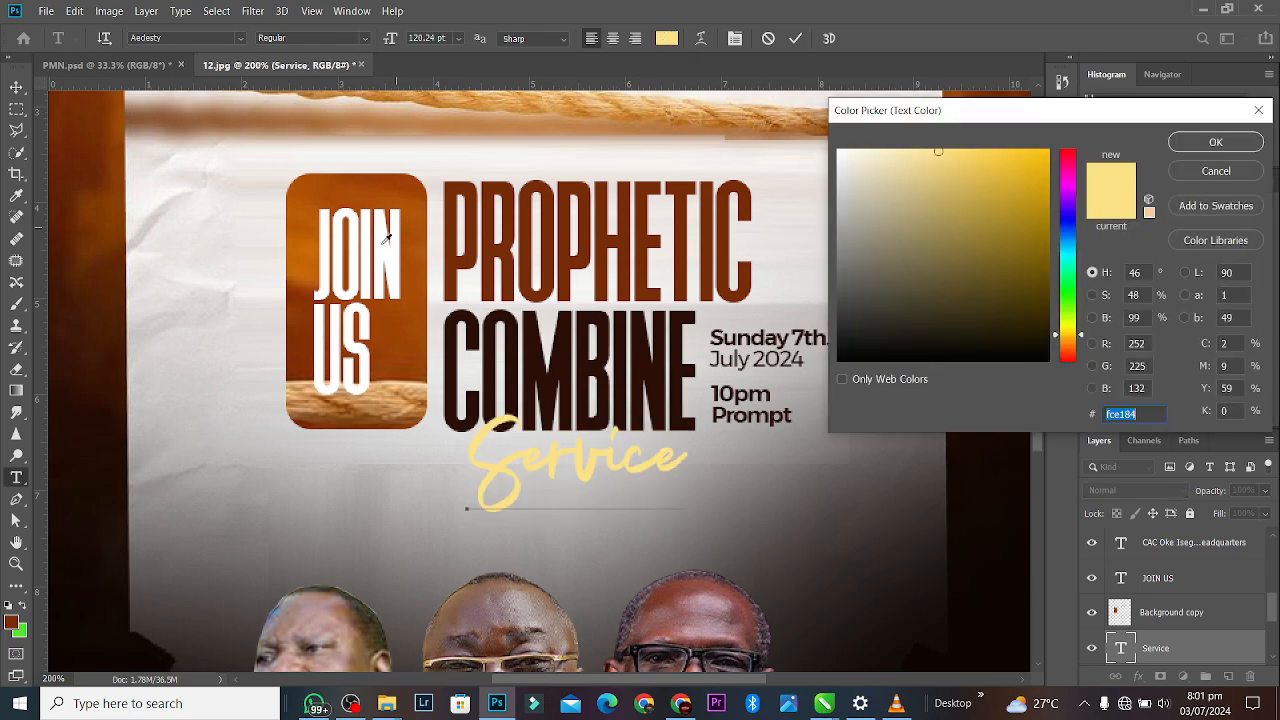
pyautogui.click(414, 316)
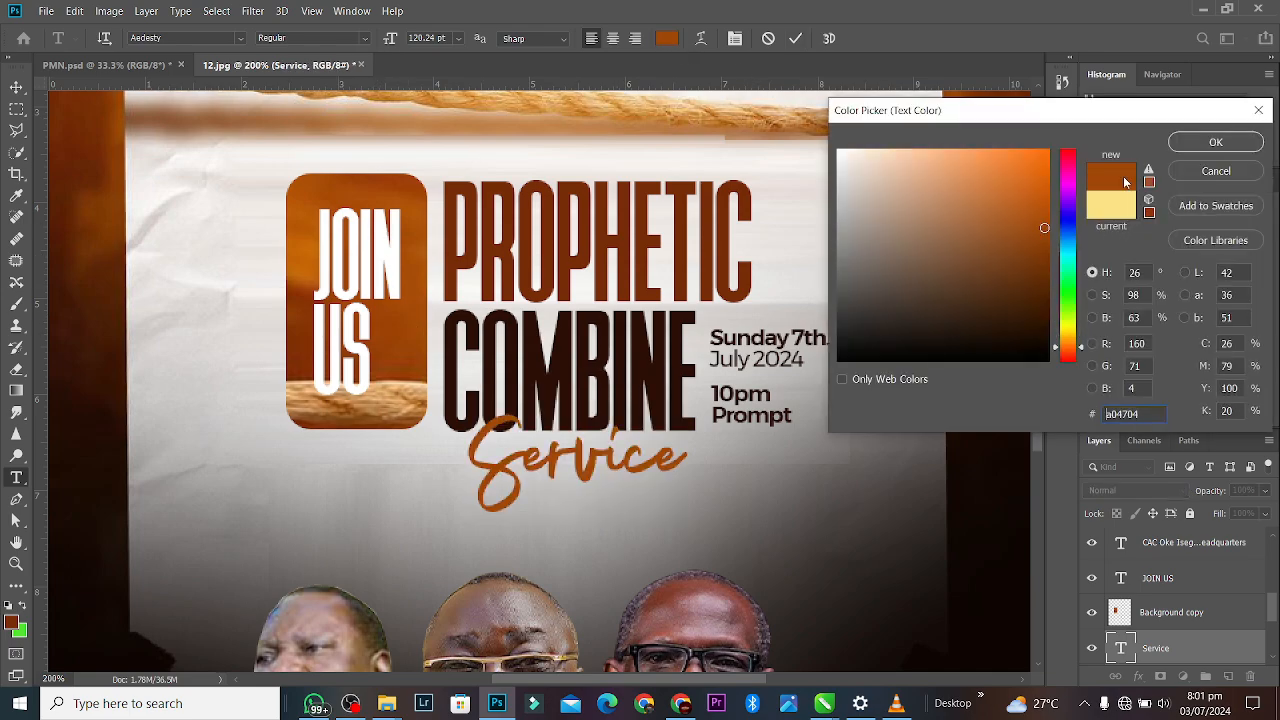
pyautogui.click(1215, 143)
pyautogui.hotkey('ctrl', 'Return')
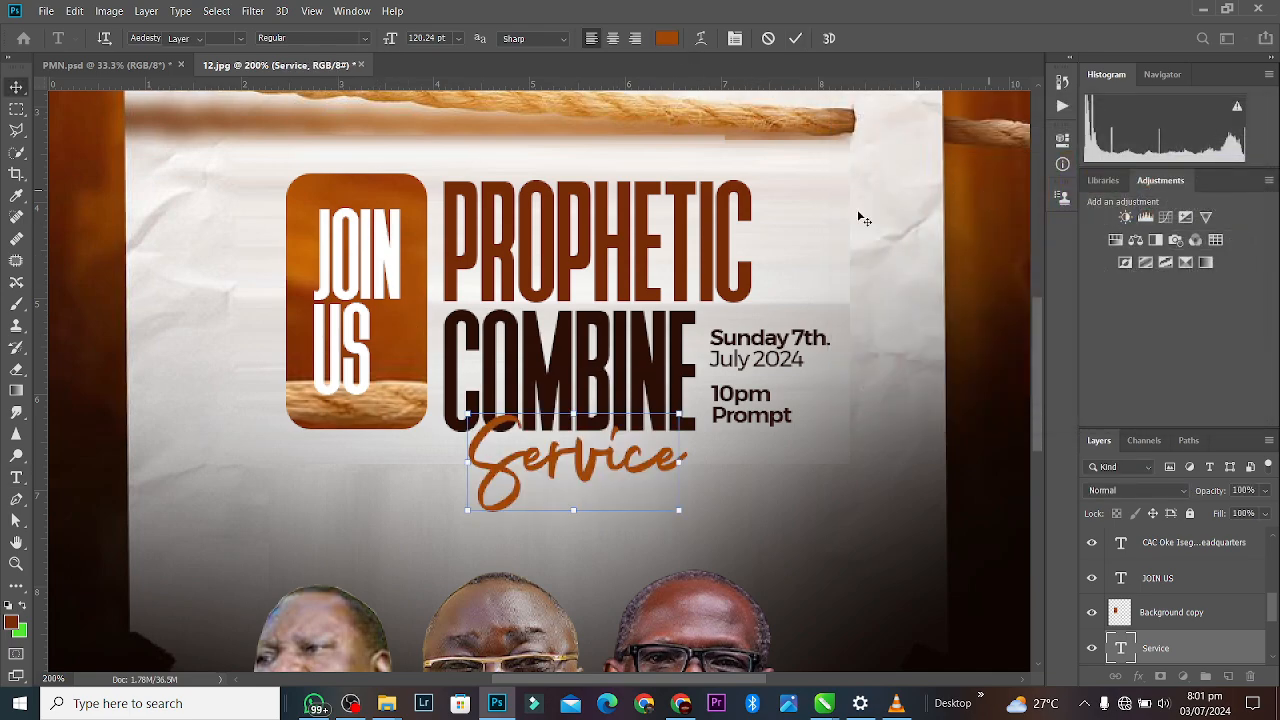
pyautogui.press('v')
# Enable Bevel & Emboss with Contour and Texture in the PROPHETIC COMBINE title's layer style.
pyautogui.click(690, 210)
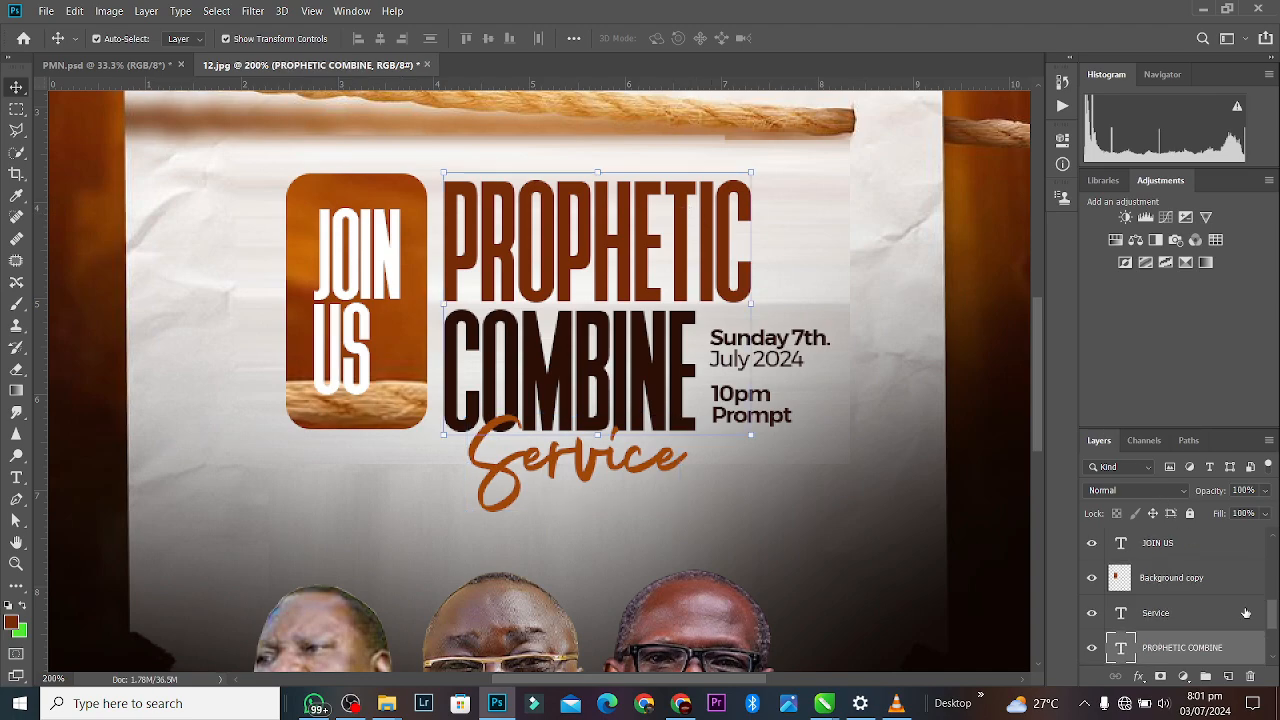
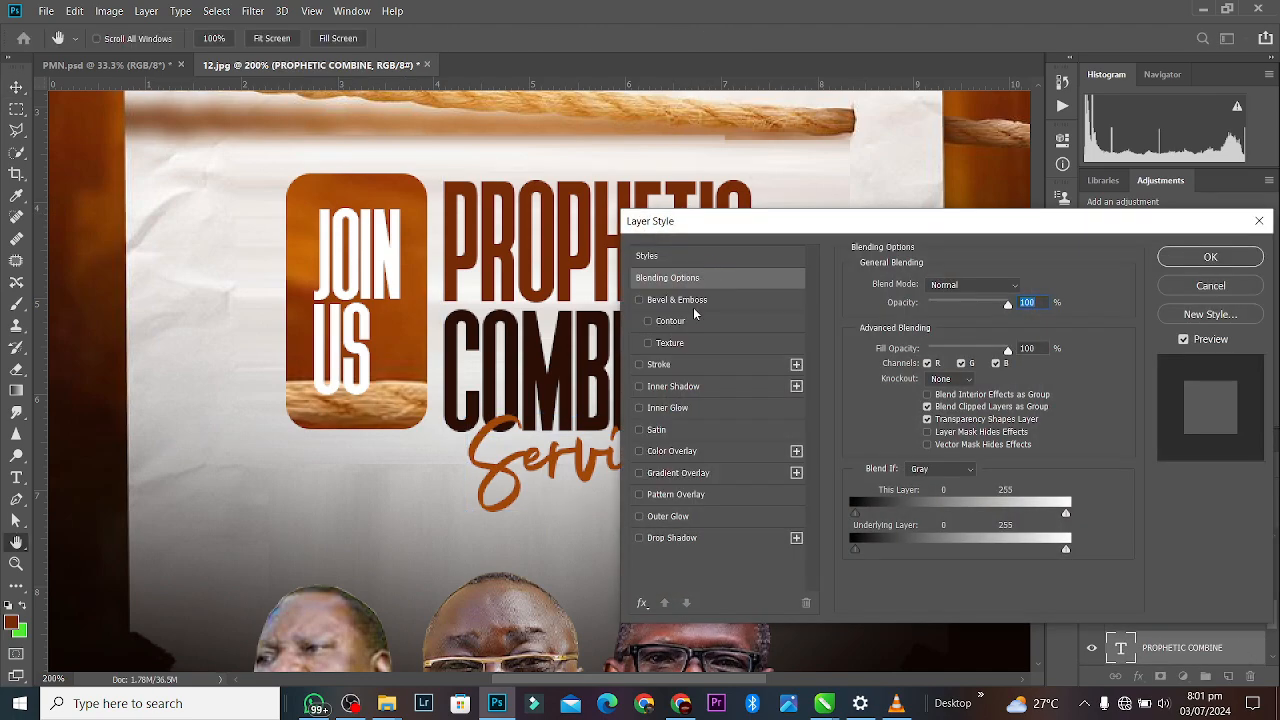
pyautogui.click(689, 304)
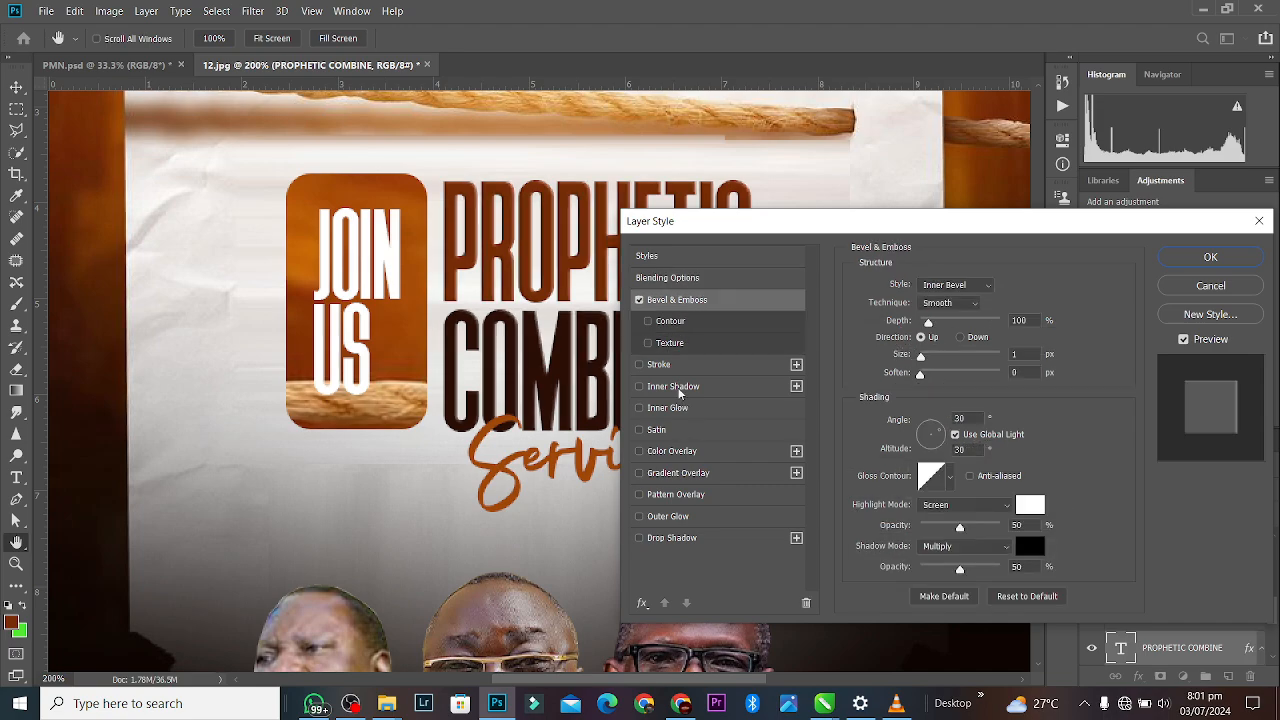
pyautogui.click(670, 322)
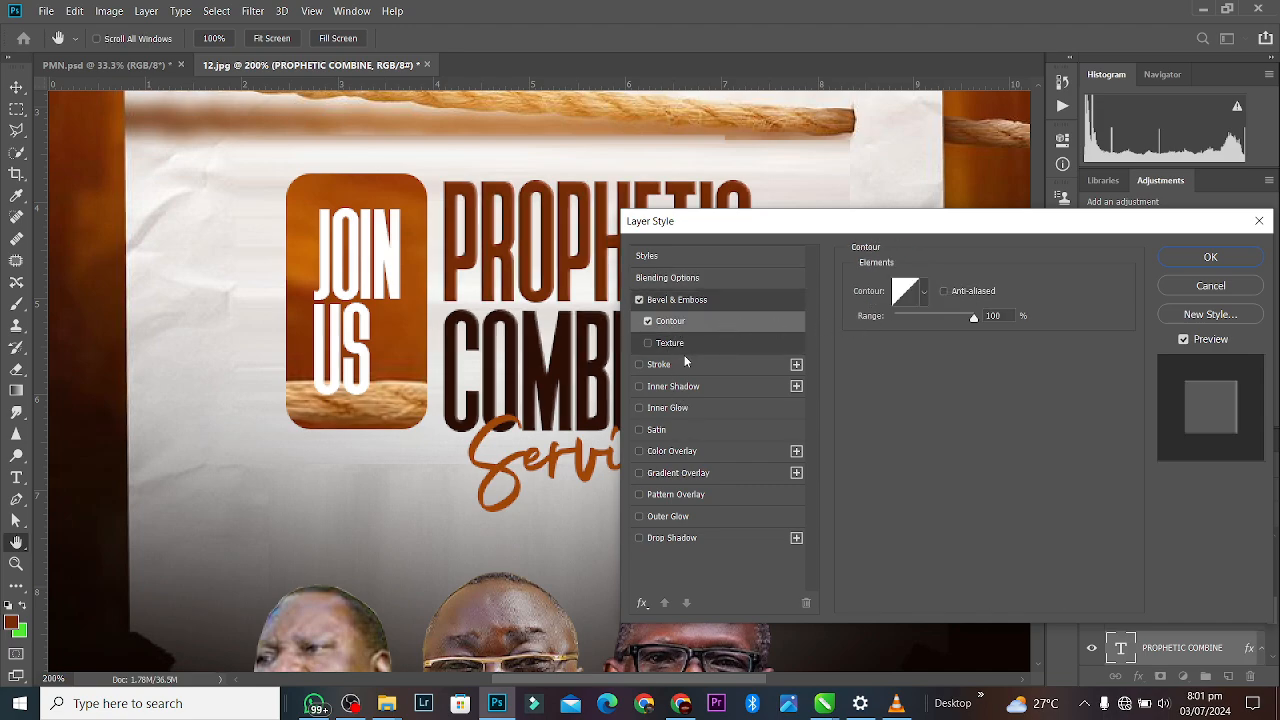
pyautogui.click(685, 362)
pyautogui.click(640, 365)
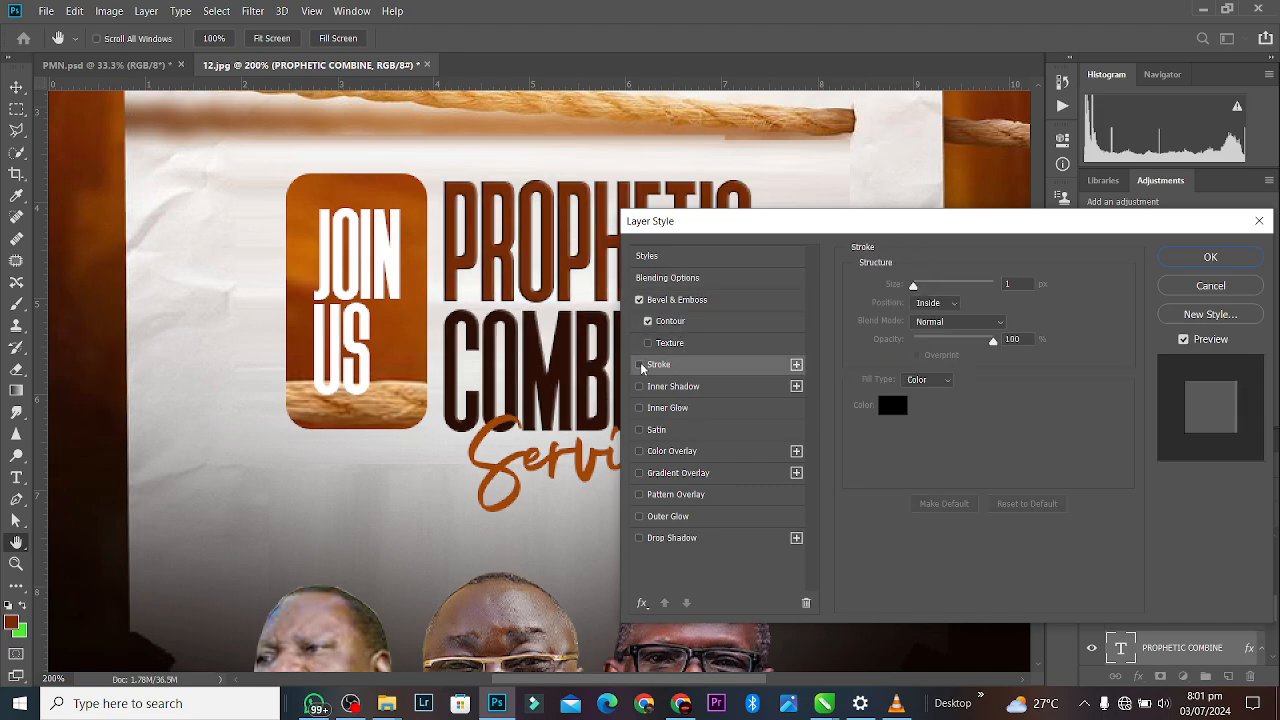
pyautogui.click(672, 344)
pyautogui.click(697, 300)
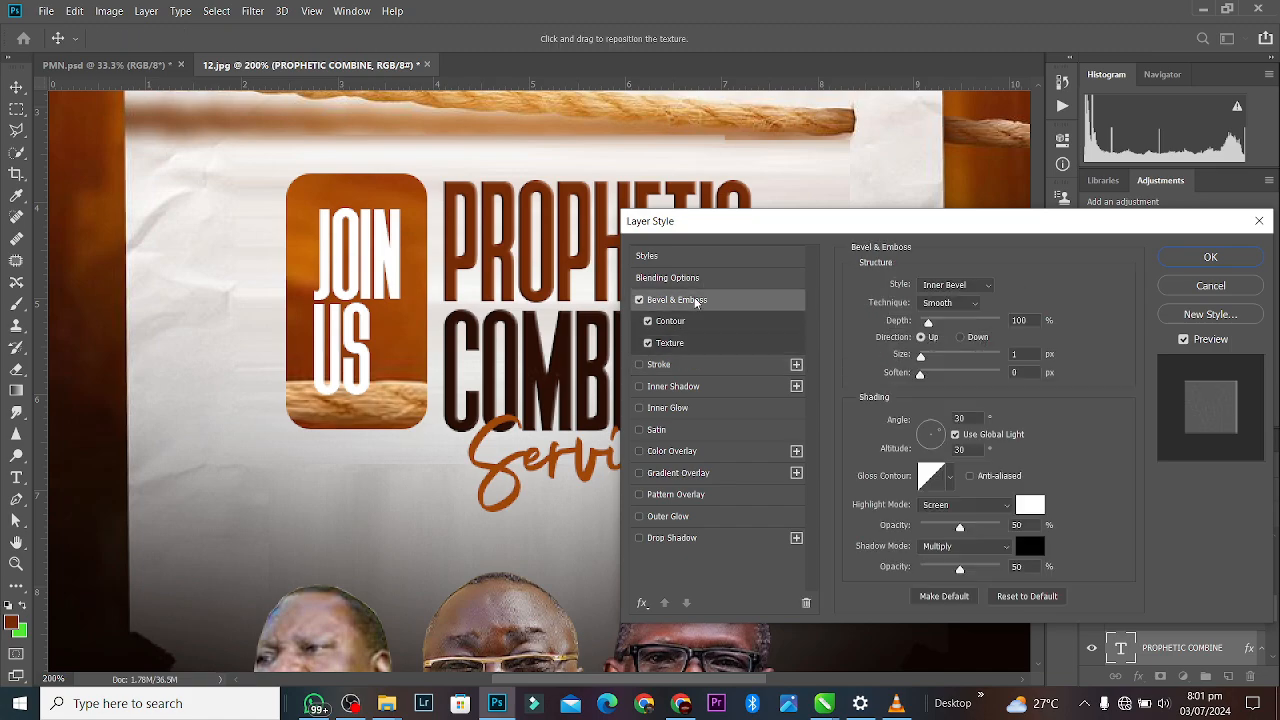
# Set the title's bevel to 511% depth, 128 px size and 6 px soften, and apply the layer style.
pyautogui.click(951, 358)
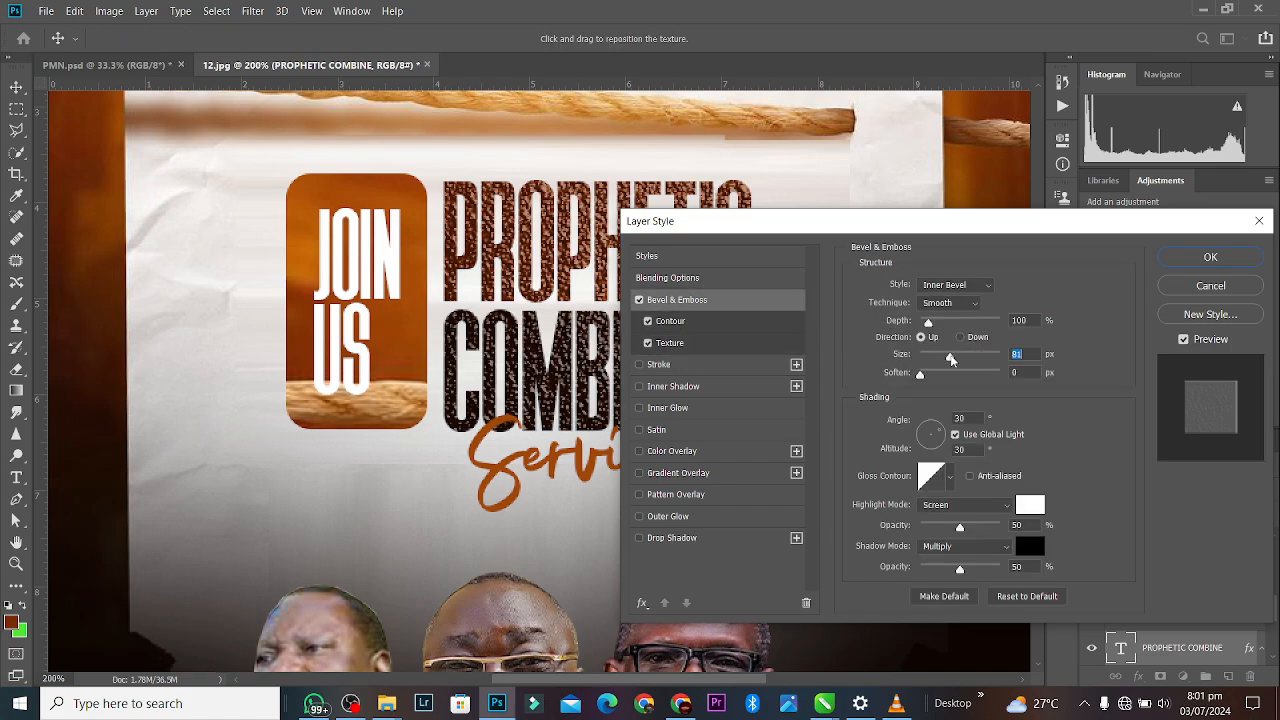
pyautogui.click(948, 375)
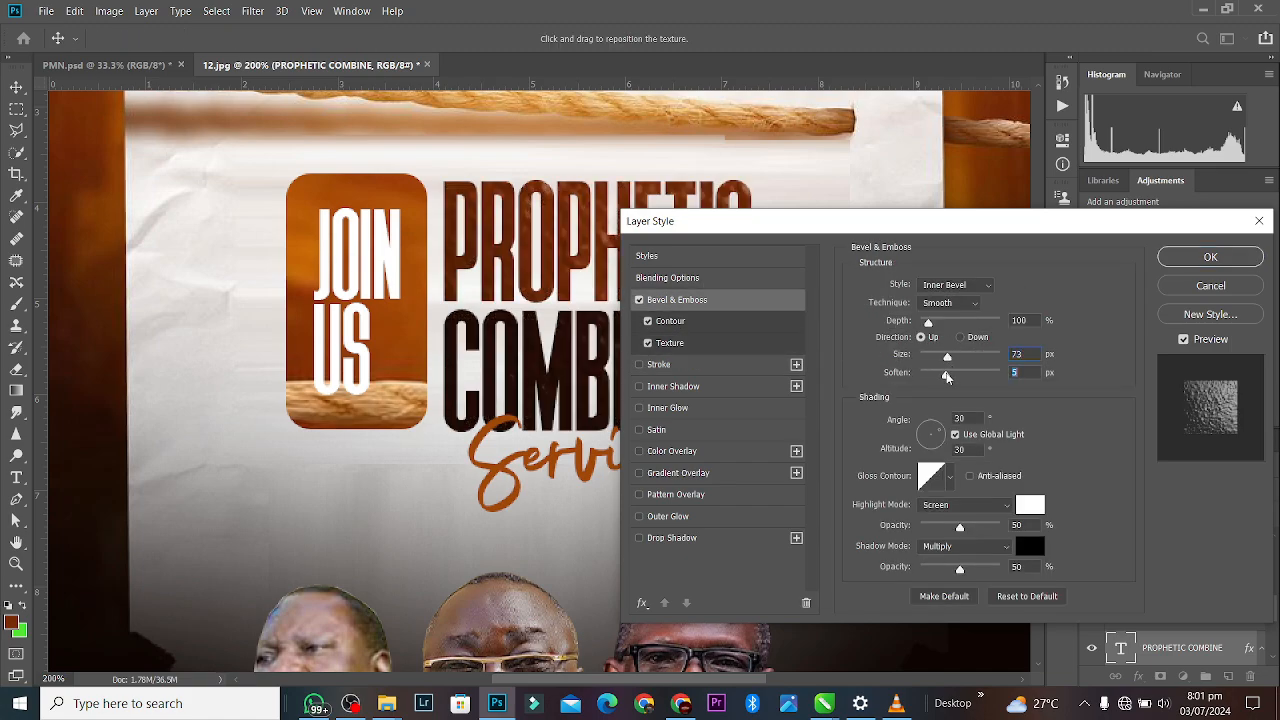
pyautogui.moveTo(940, 376); pyautogui.dragTo(963, 358)
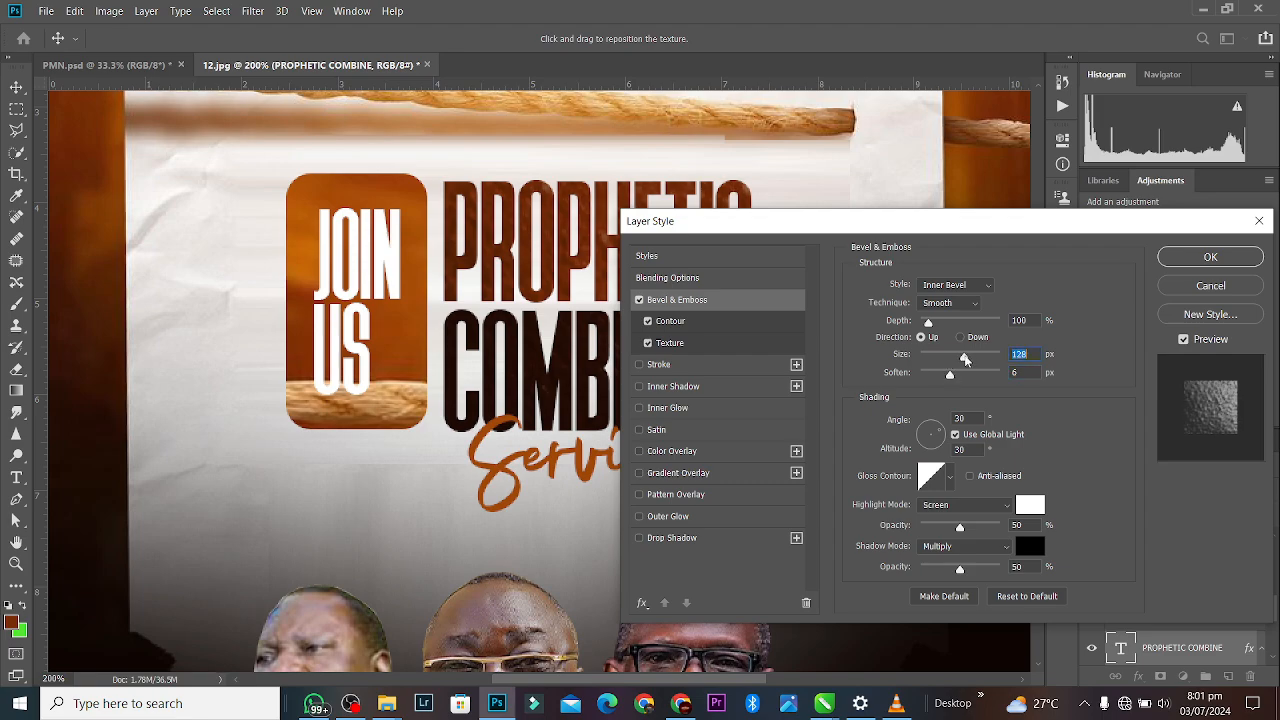
pyautogui.moveTo(929, 322); pyautogui.dragTo(962, 330)
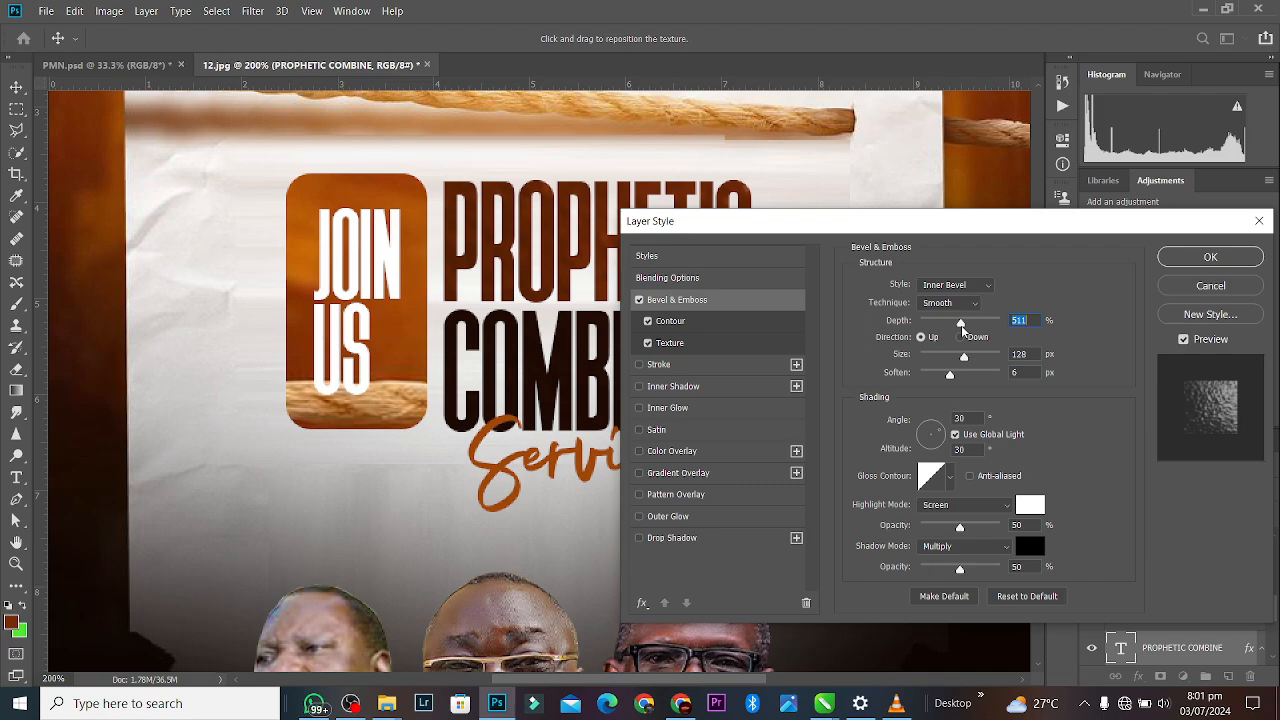
pyautogui.click(1181, 260)
# Shift the JOIN US badge, title, Service script and date slightly left together, and move the 10pm Prompt text back under the date.
pyautogui.hotkey('ctrl', '-')
pyautogui.hotkey('ctrl', '-')
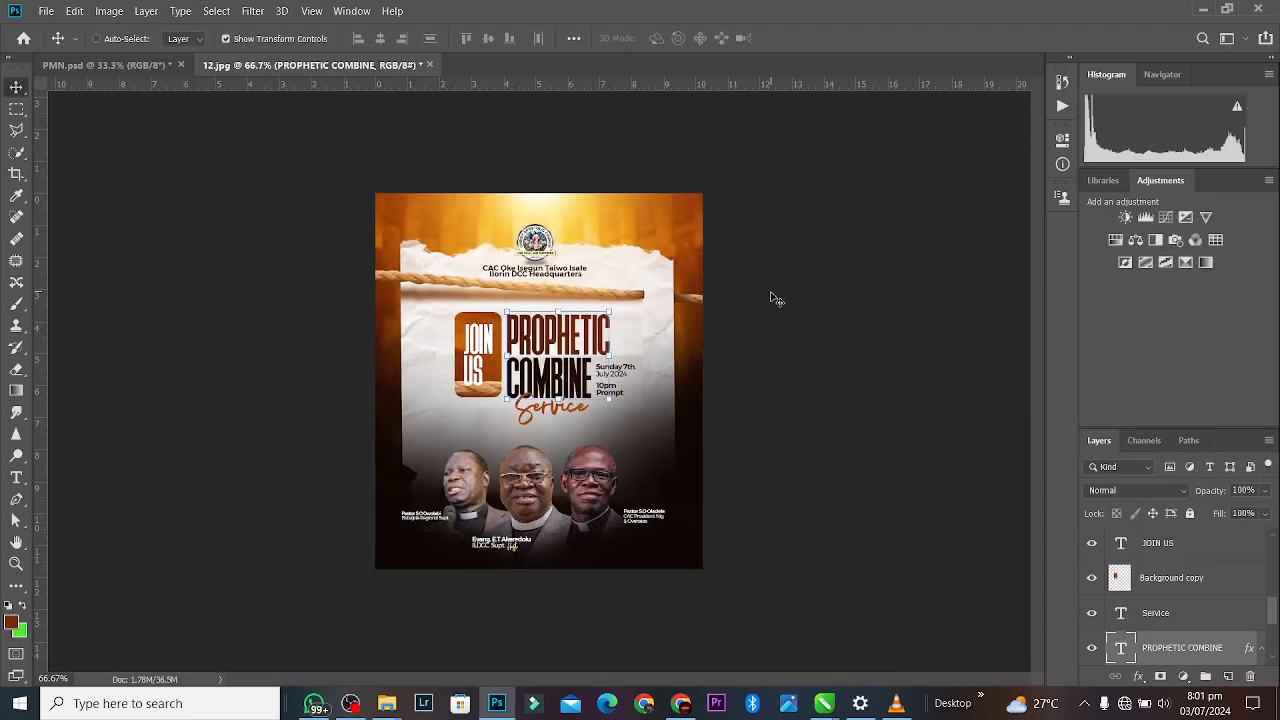
pyautogui.hotkey('ctrl', '+')
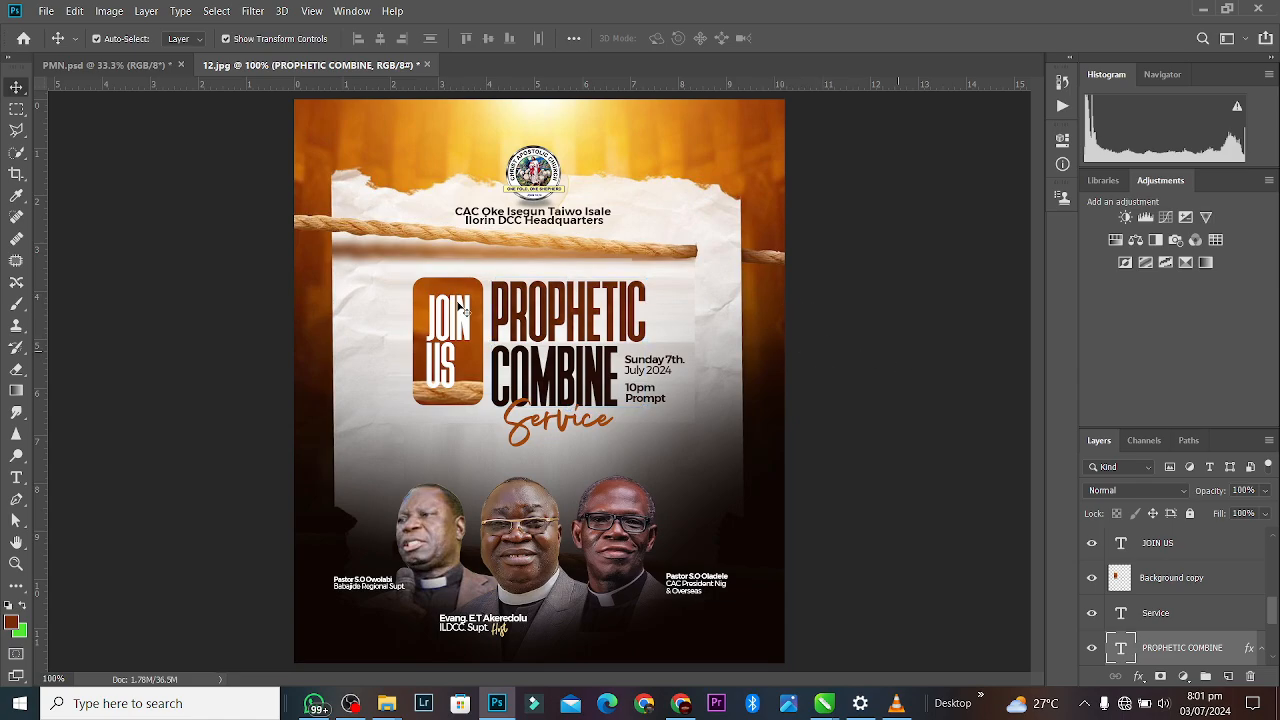
pyautogui.click(459, 306)
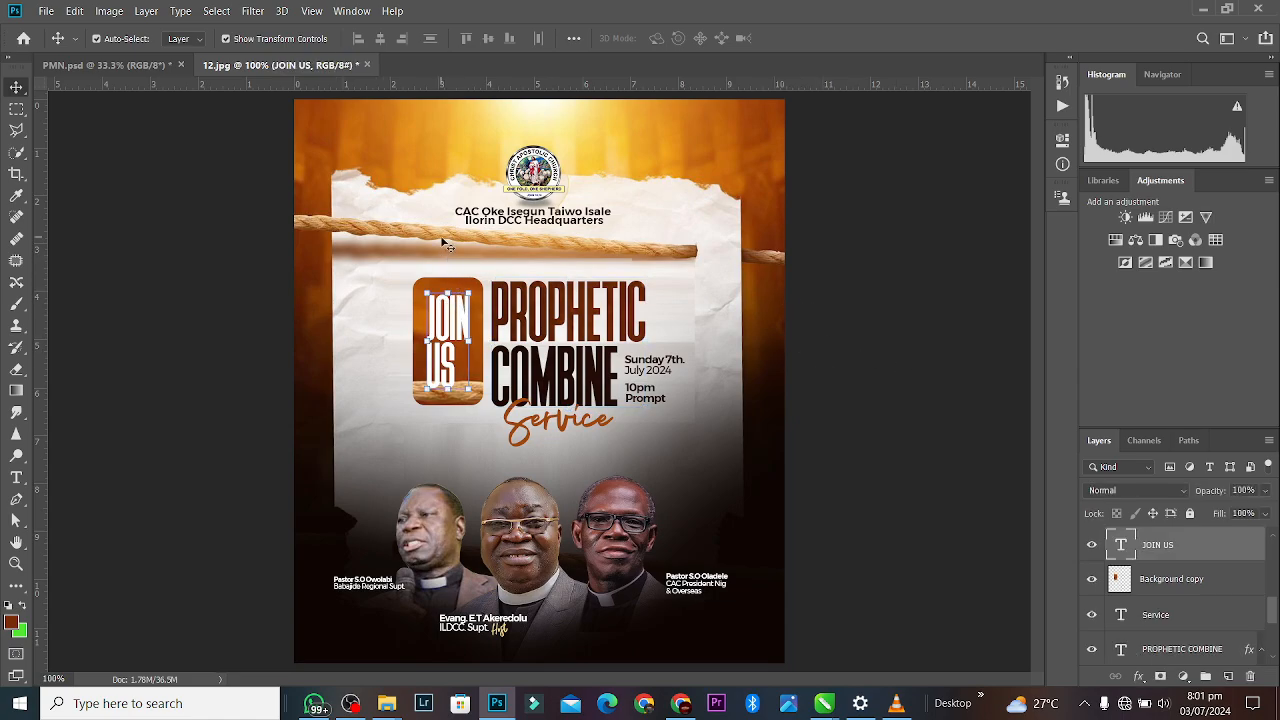
pyautogui.keyDown('shift'); pyautogui.click(1157, 581); pyautogui.keyUp('shift')
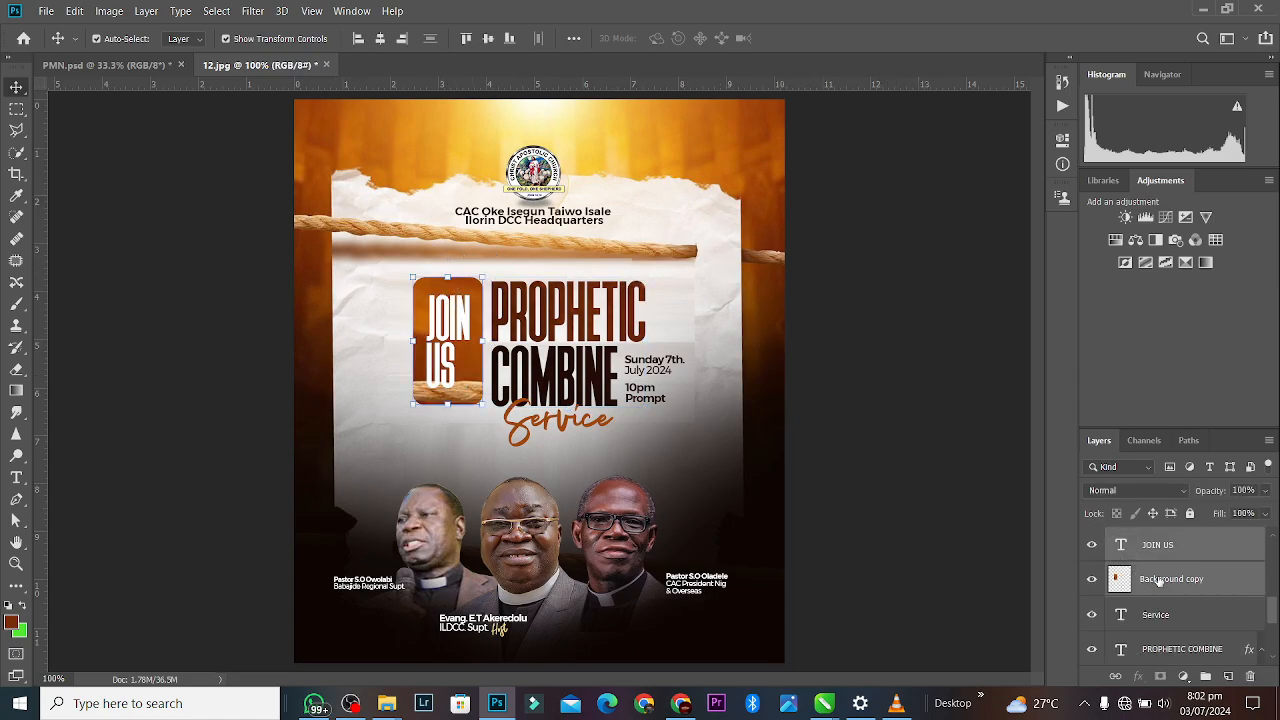
pyautogui.click(1213, 544)
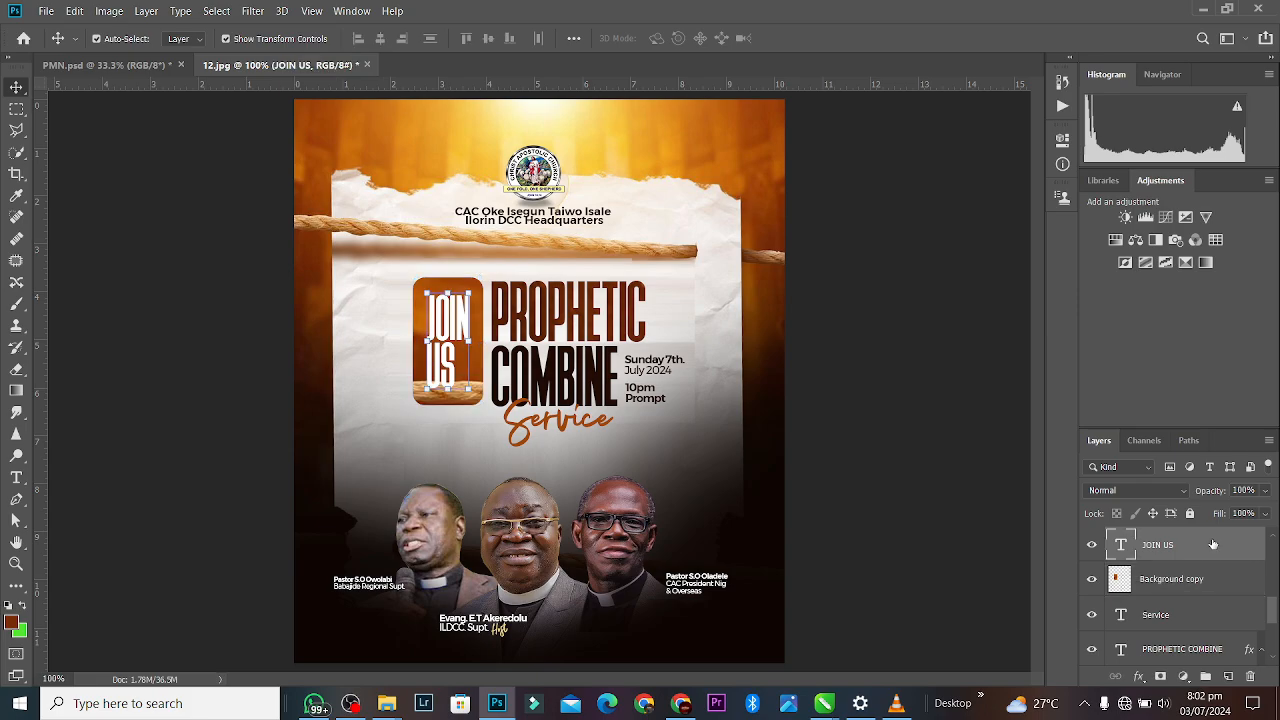
pyautogui.keyDown('shift'); pyautogui.click(1211, 578); pyautogui.keyUp('shift')
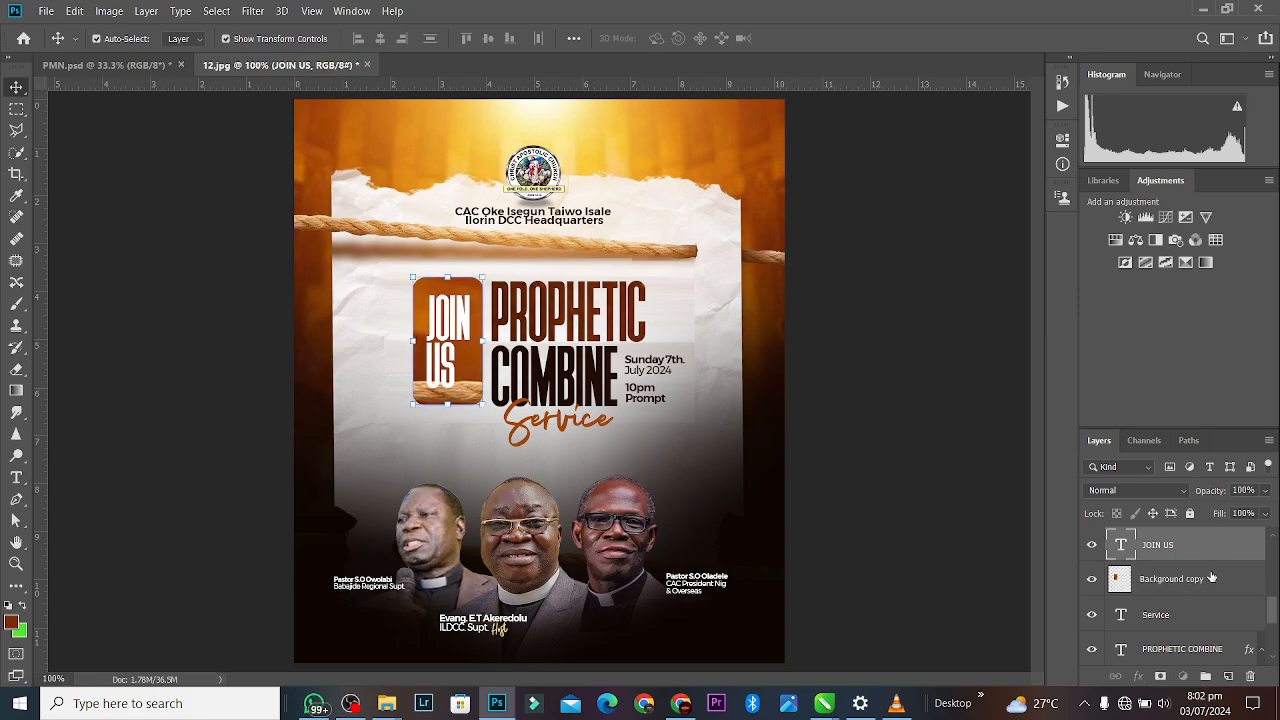
pyautogui.keyDown('shift'); pyautogui.click(573, 336); pyautogui.keyUp('shift')
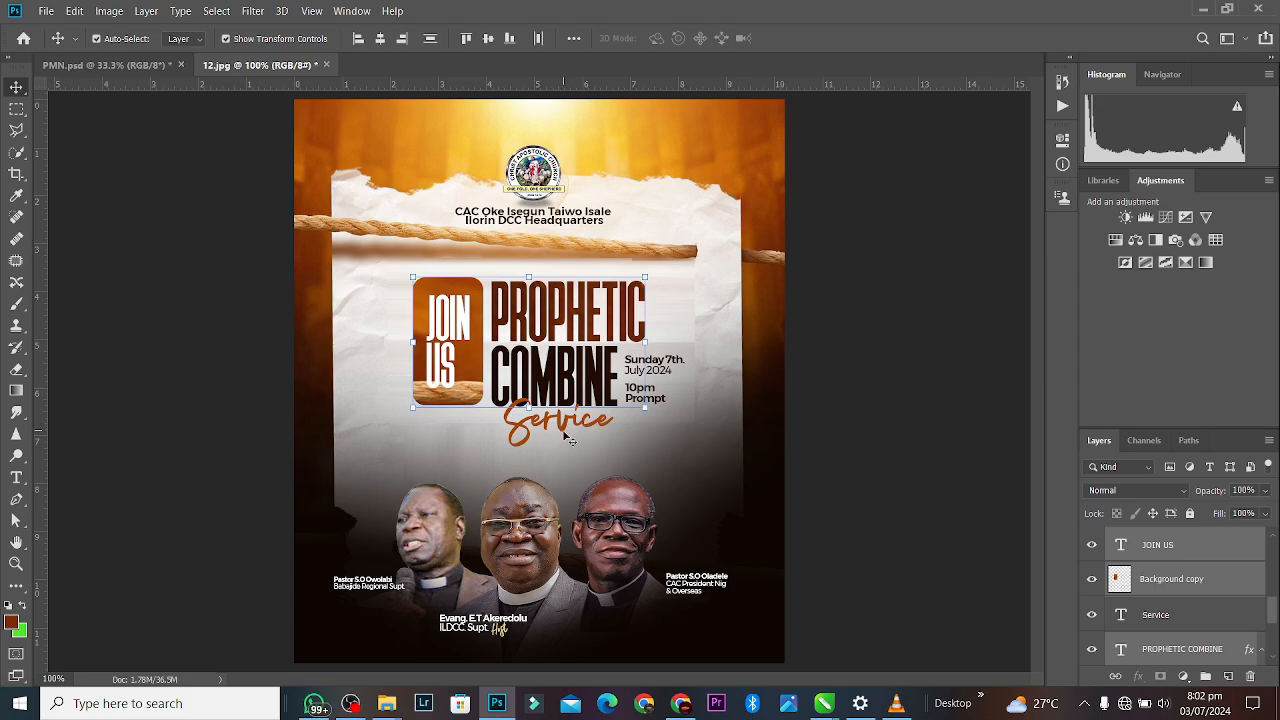
pyautogui.keyDown('shift'); pyautogui.click(1163, 617); pyautogui.keyUp('shift')
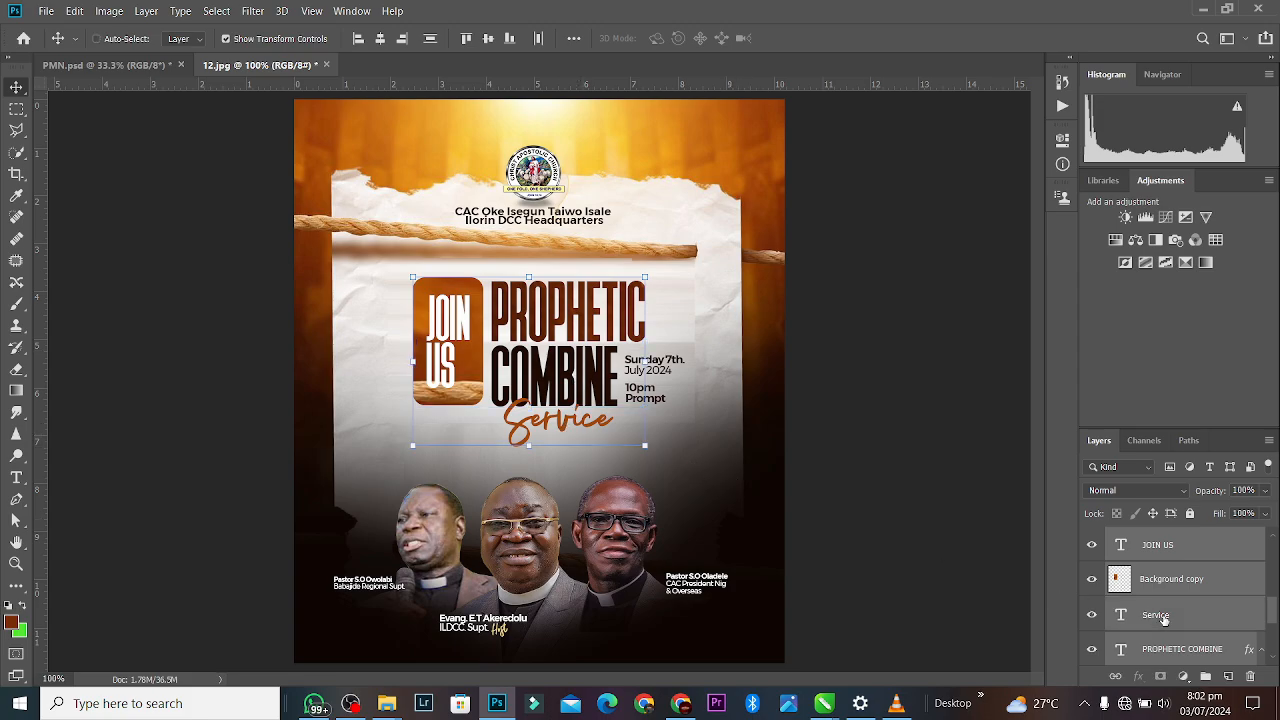
pyautogui.keyDown('shift'); pyautogui.click(675, 371); pyautogui.keyUp('shift')
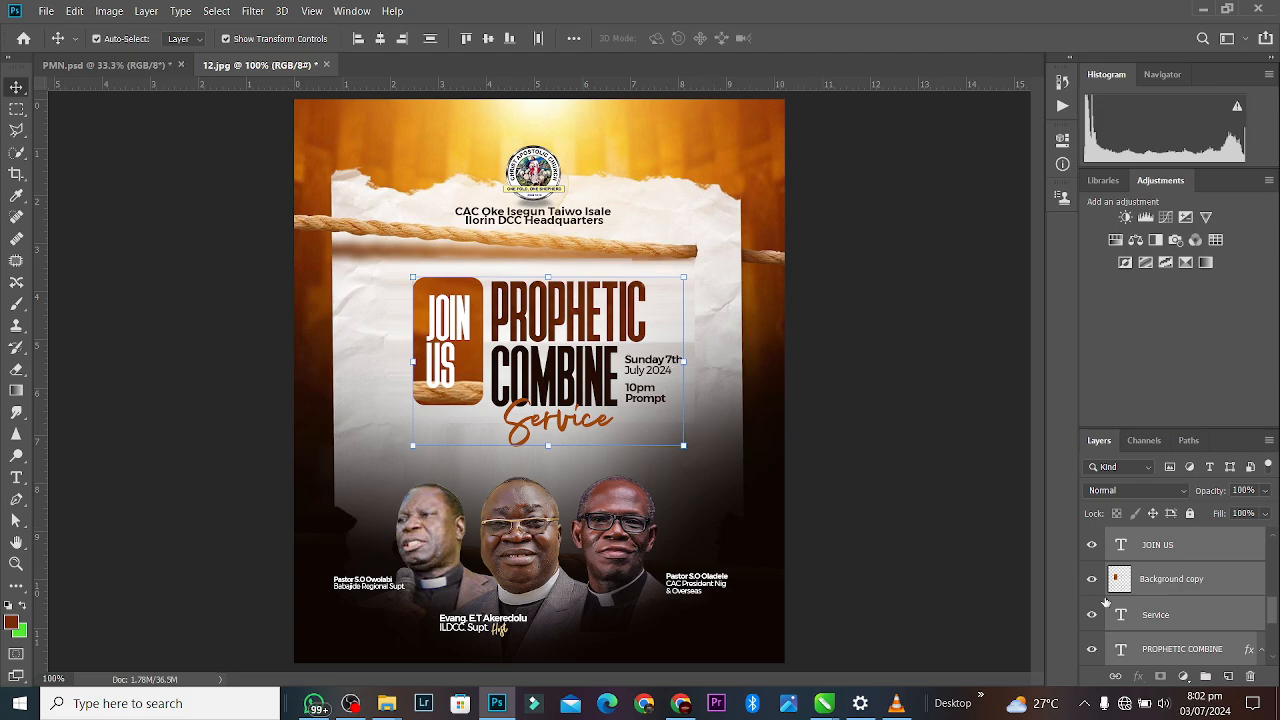
pyautogui.moveTo(1274, 621); pyautogui.dragTo(1260, 583)
pyautogui.click(1260, 590)
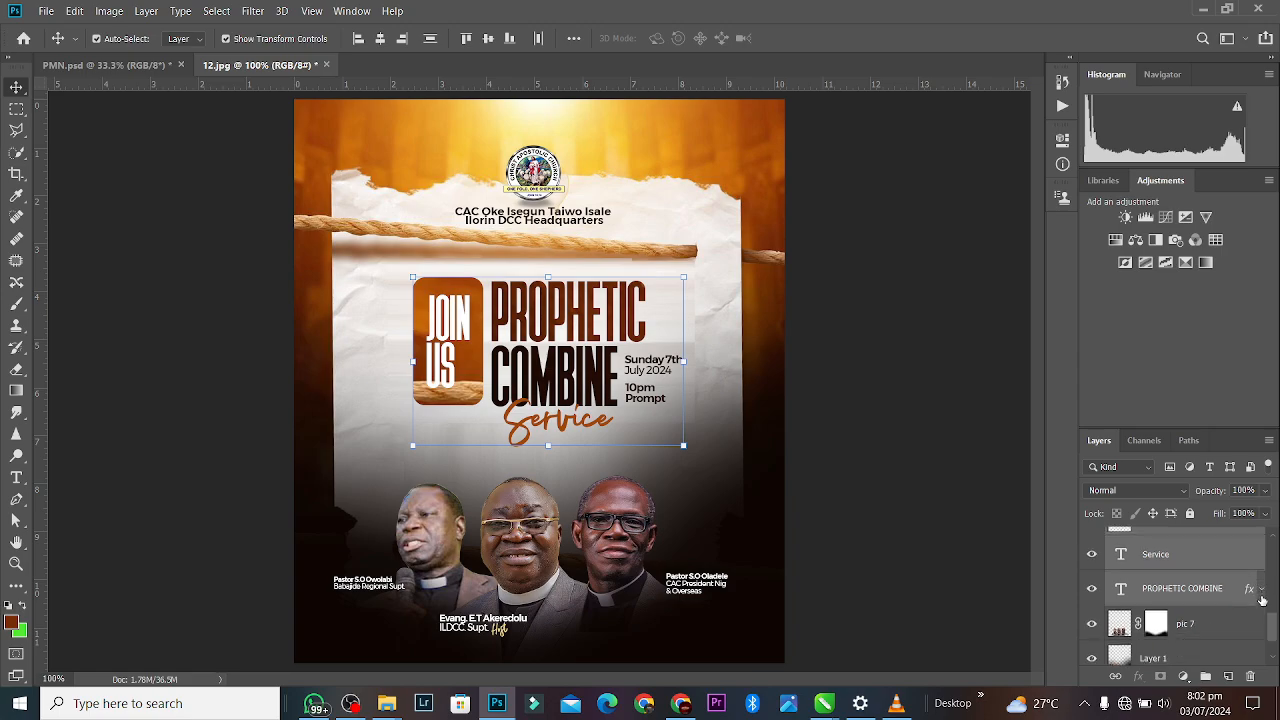
pyautogui.moveTo(608, 330); pyautogui.dragTo(586, 334)
pyautogui.moveTo(657, 394); pyautogui.dragTo(634, 394)
pyautogui.click(881, 297)
# Merge the "10pm Prompt" and "Sunday 7th. July 2024" text layers into one layer.
pyautogui.click(629, 398)
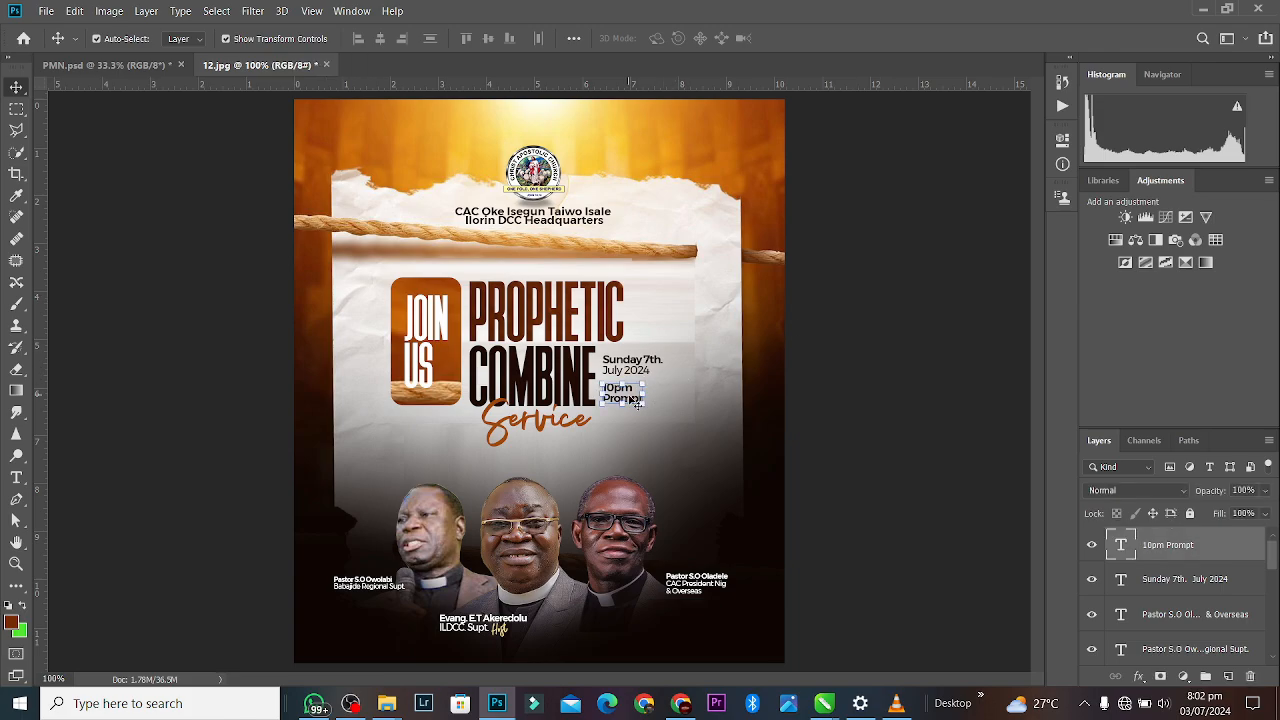
pyautogui.keyDown('shift'); pyautogui.click(1185, 580); pyautogui.keyUp('shift')
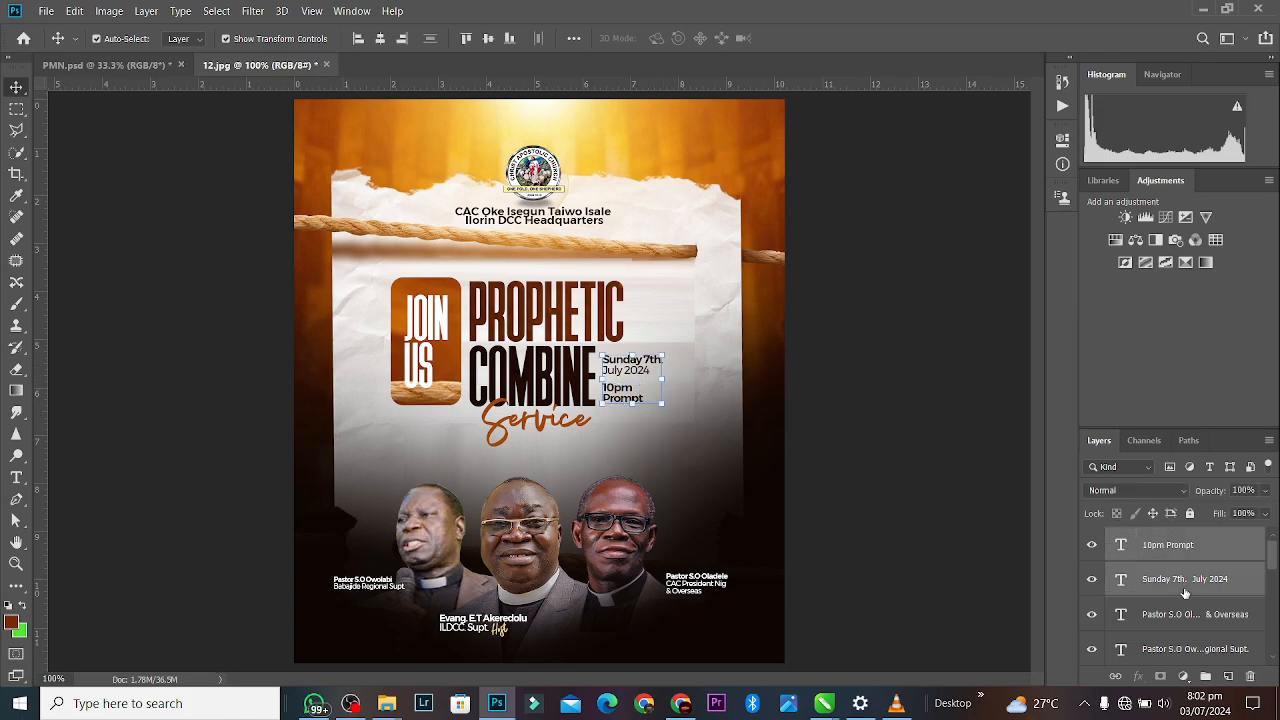
pyautogui.hotkey('ctrl', 'e')
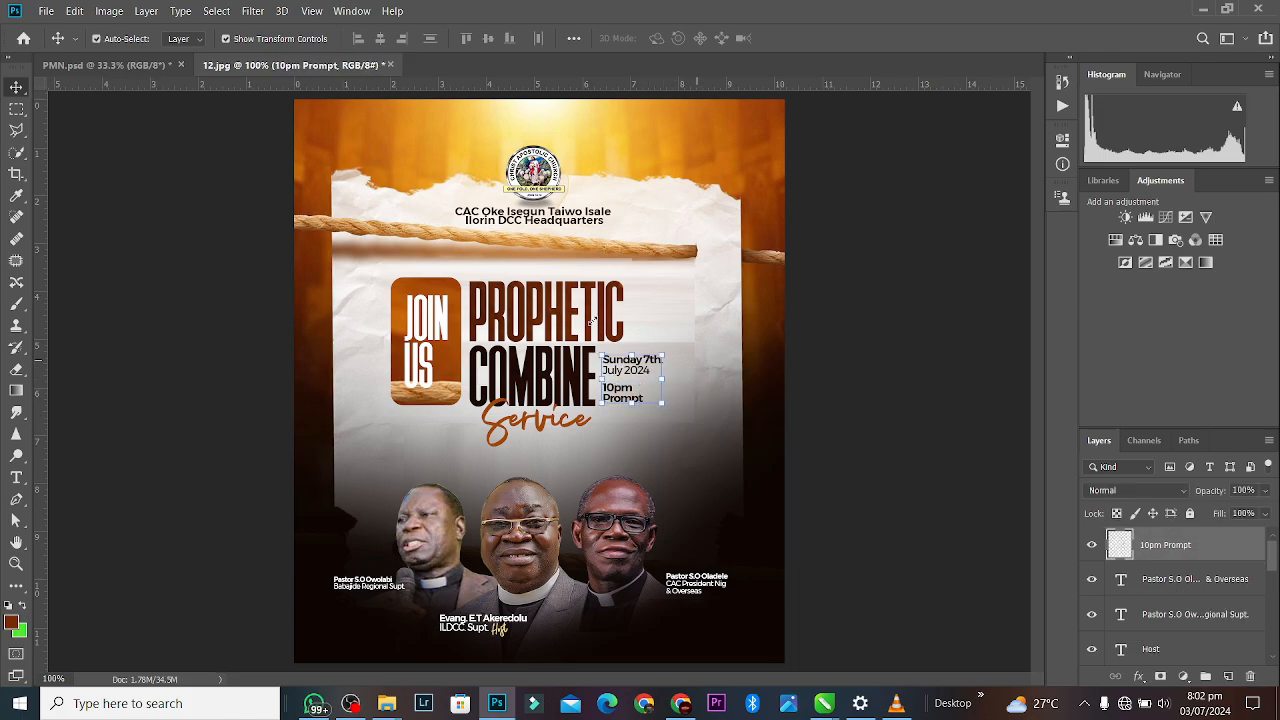
# Scale the badge, title, Service script and date block together to about 116.6%, centre them just above the portraits, and deselect.
pyautogui.click(424, 333)
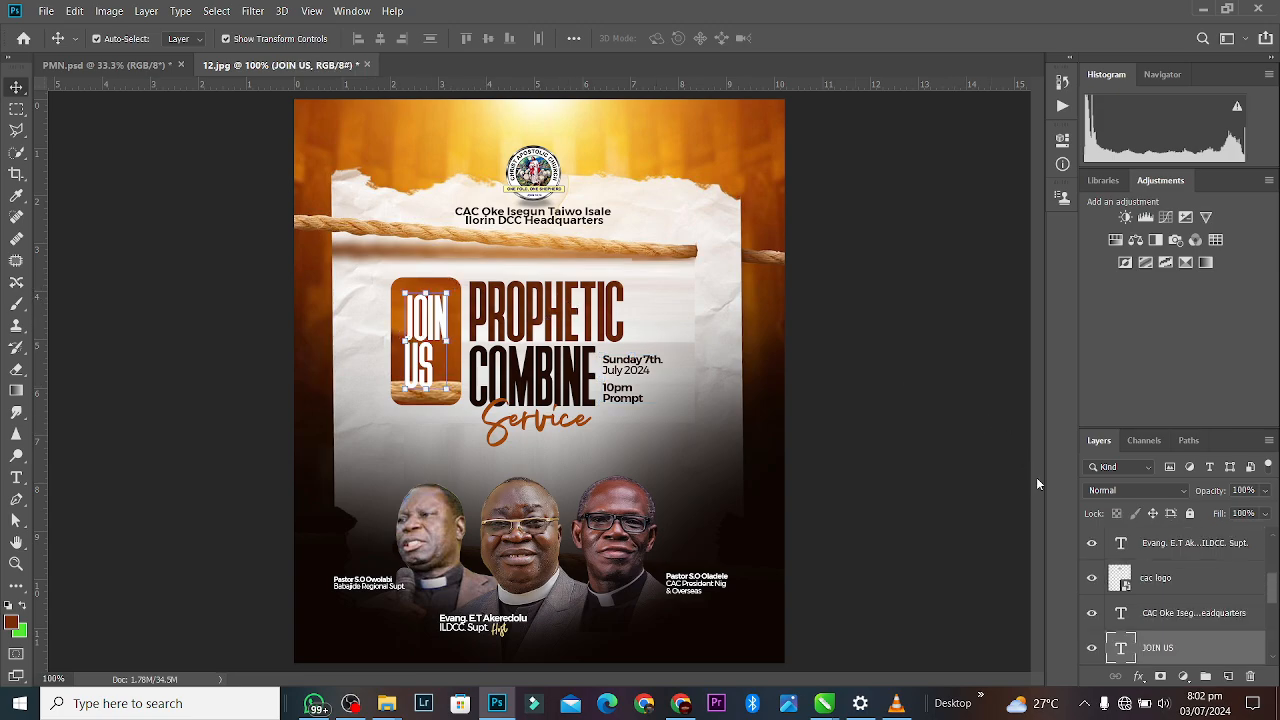
pyautogui.scroll(-1, 1275, 657)
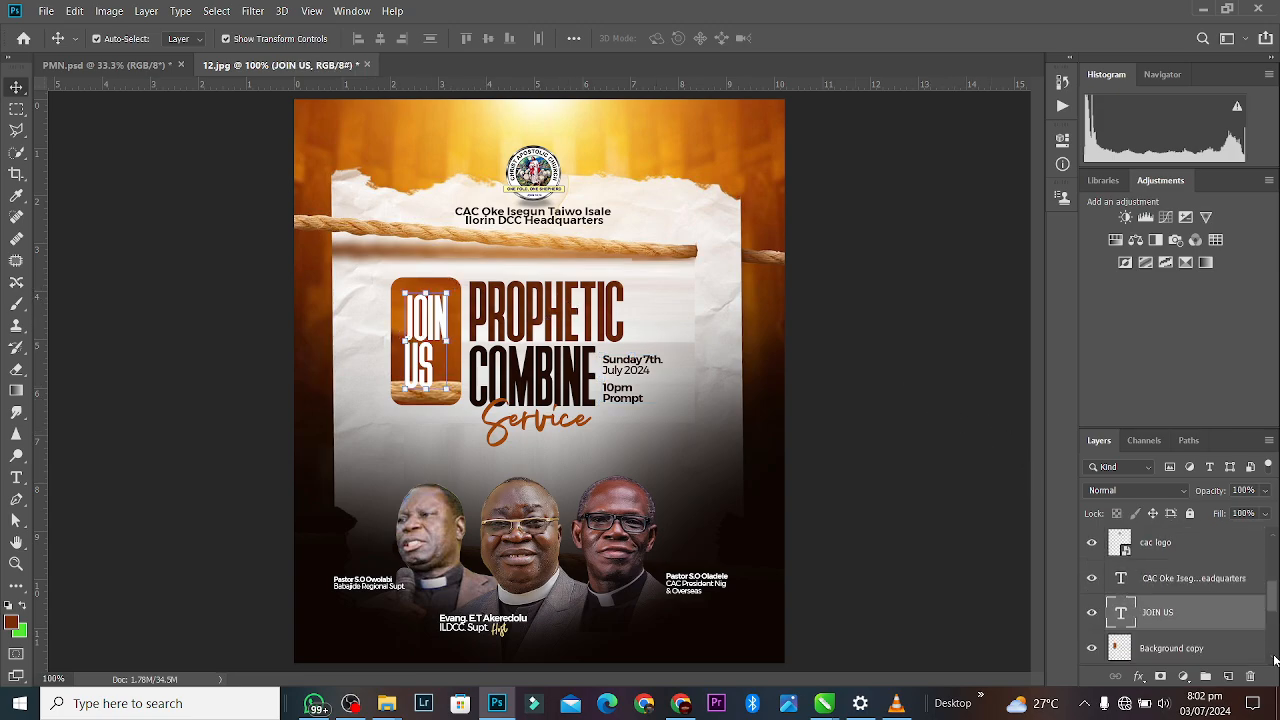
pyautogui.keyDown('shift'); pyautogui.click(1204, 650); pyautogui.keyUp('shift')
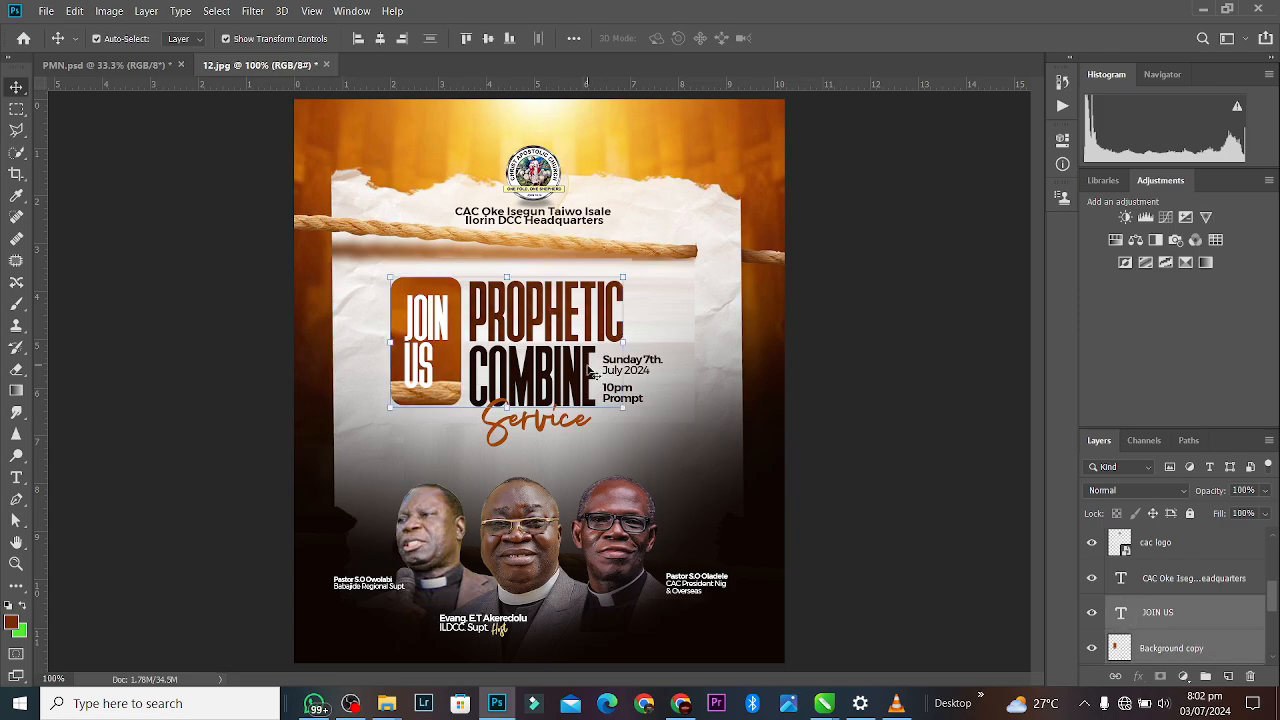
pyautogui.keyDown('shift'); pyautogui.click(662, 368); pyautogui.keyUp('shift')
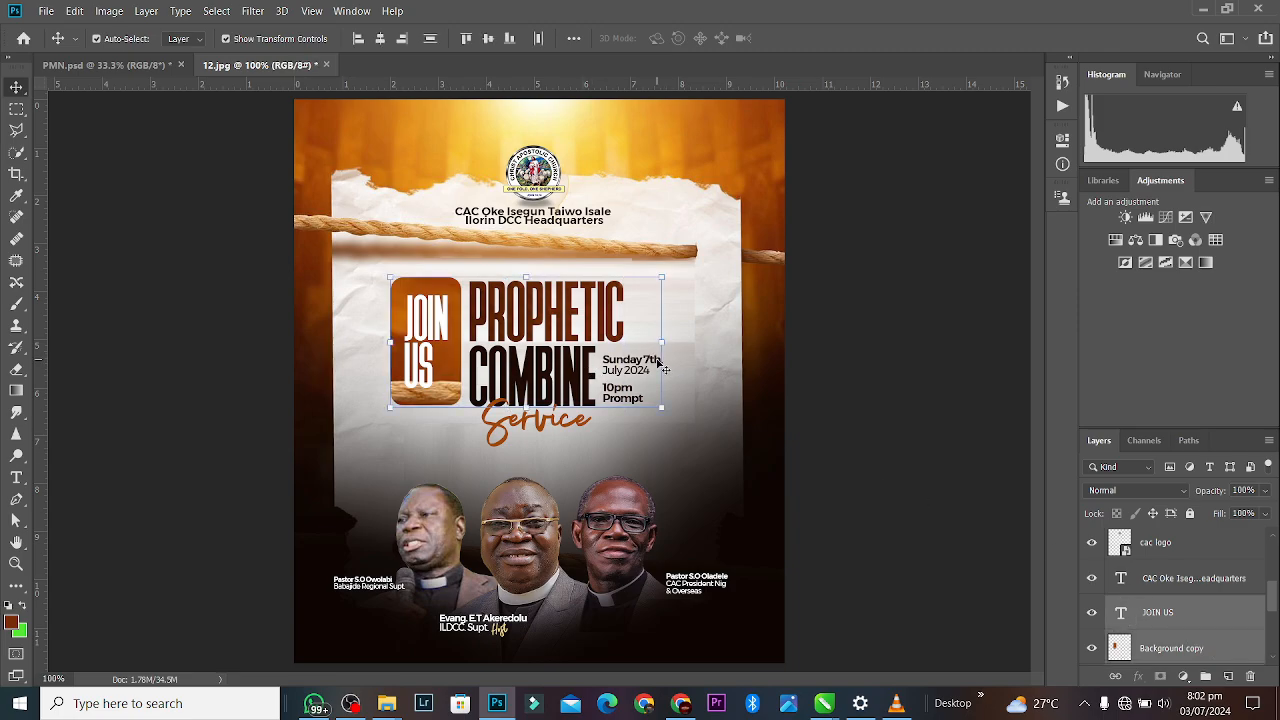
pyautogui.keyDown('shift'); pyautogui.click(560, 438); pyautogui.keyUp('shift')
pyautogui.moveTo(668, 360); pyautogui.dragTo(702, 360)
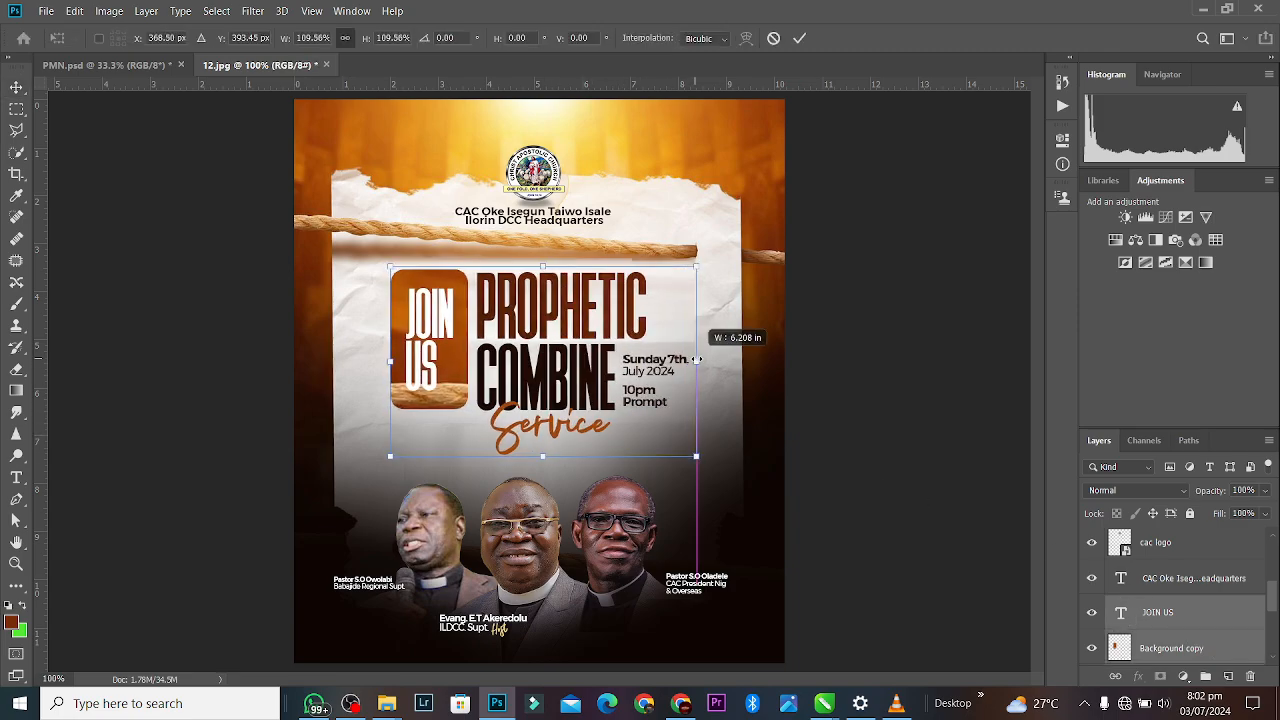
pyautogui.moveTo(611, 351); pyautogui.dragTo(607, 370)
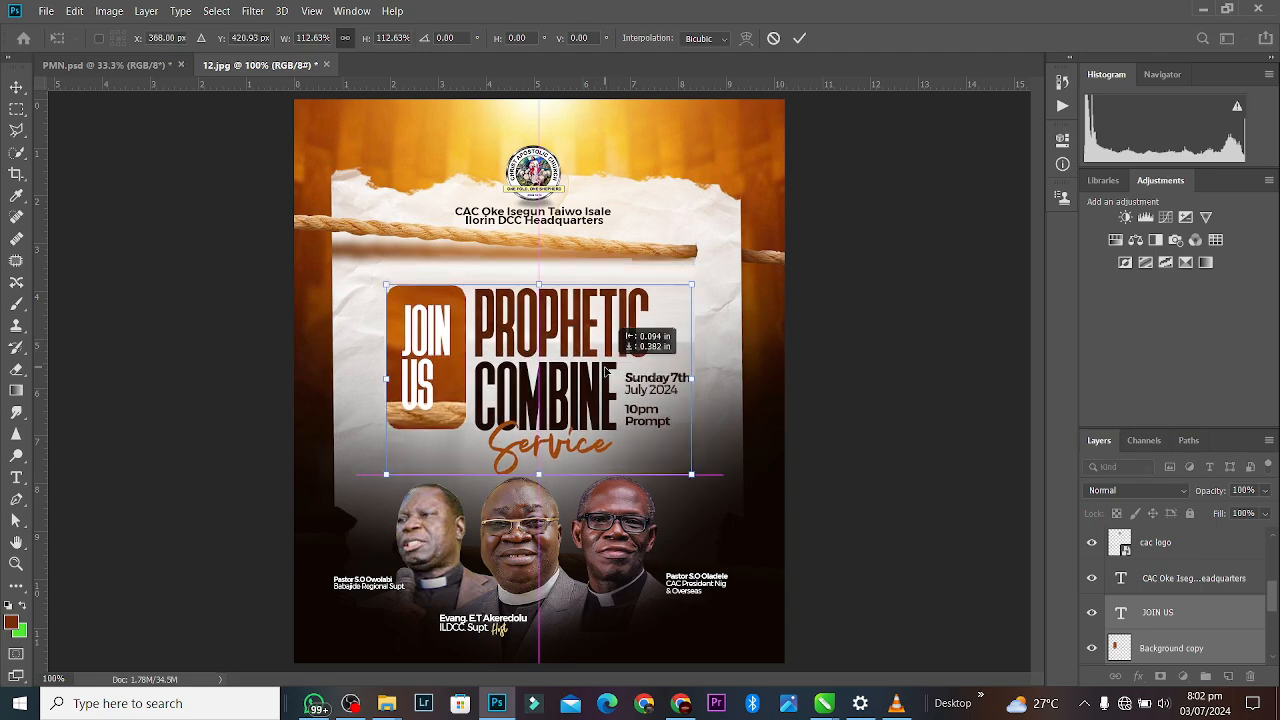
pyautogui.moveTo(540, 285); pyautogui.dragTo(540, 277)
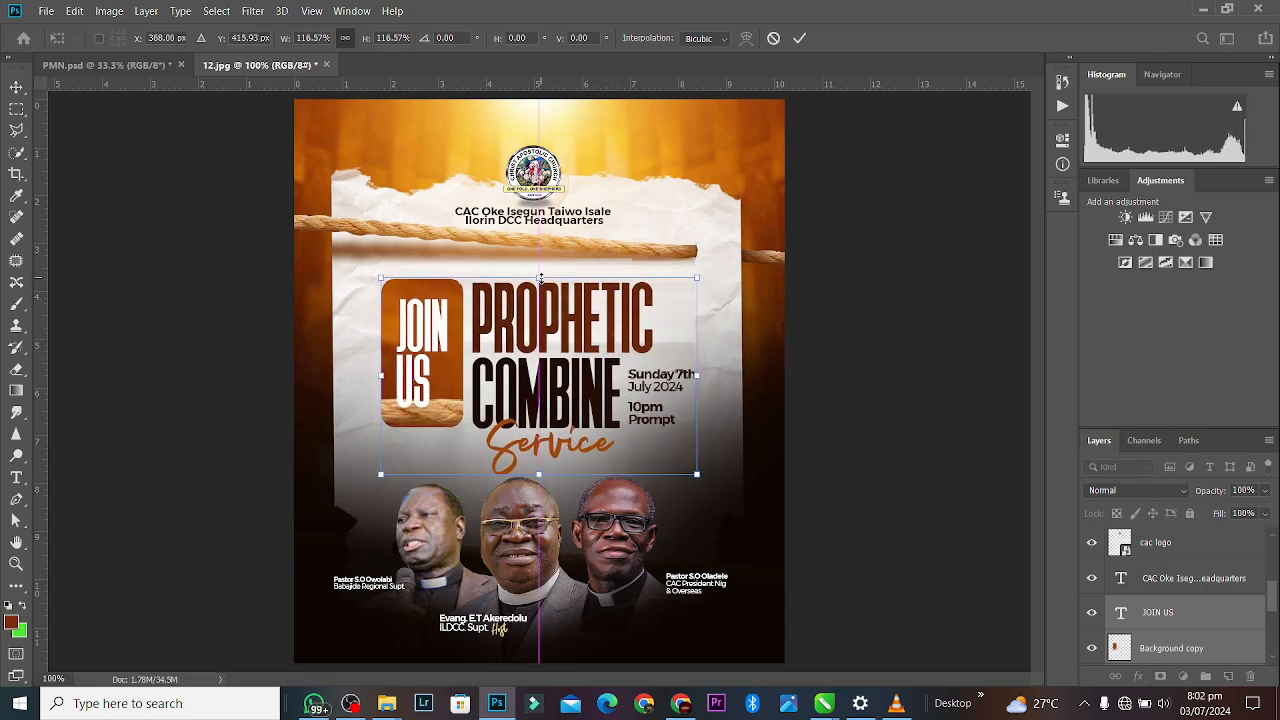
pyautogui.press('Return')
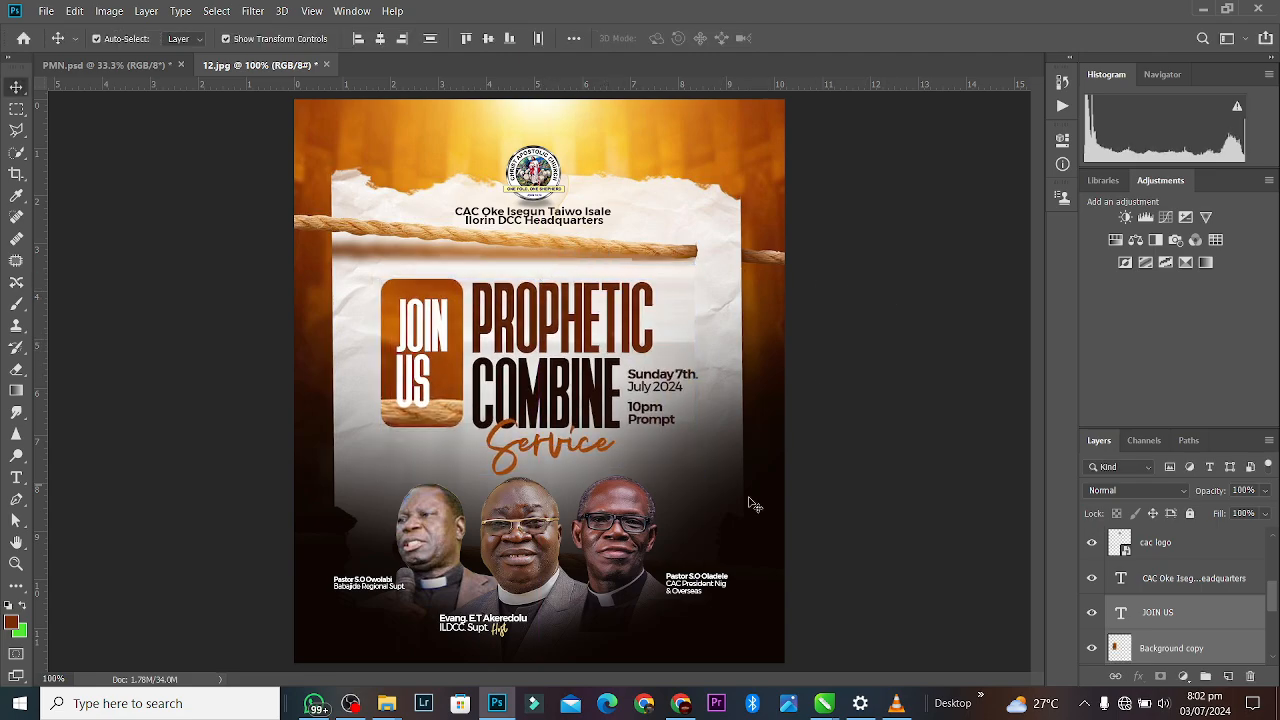
pyautogui.click(755, 505)
# Add a new layer above the portraits and set the background colour to pale yellow fce592, sampled from the glow above the logo.
pyautogui.click(503, 568)
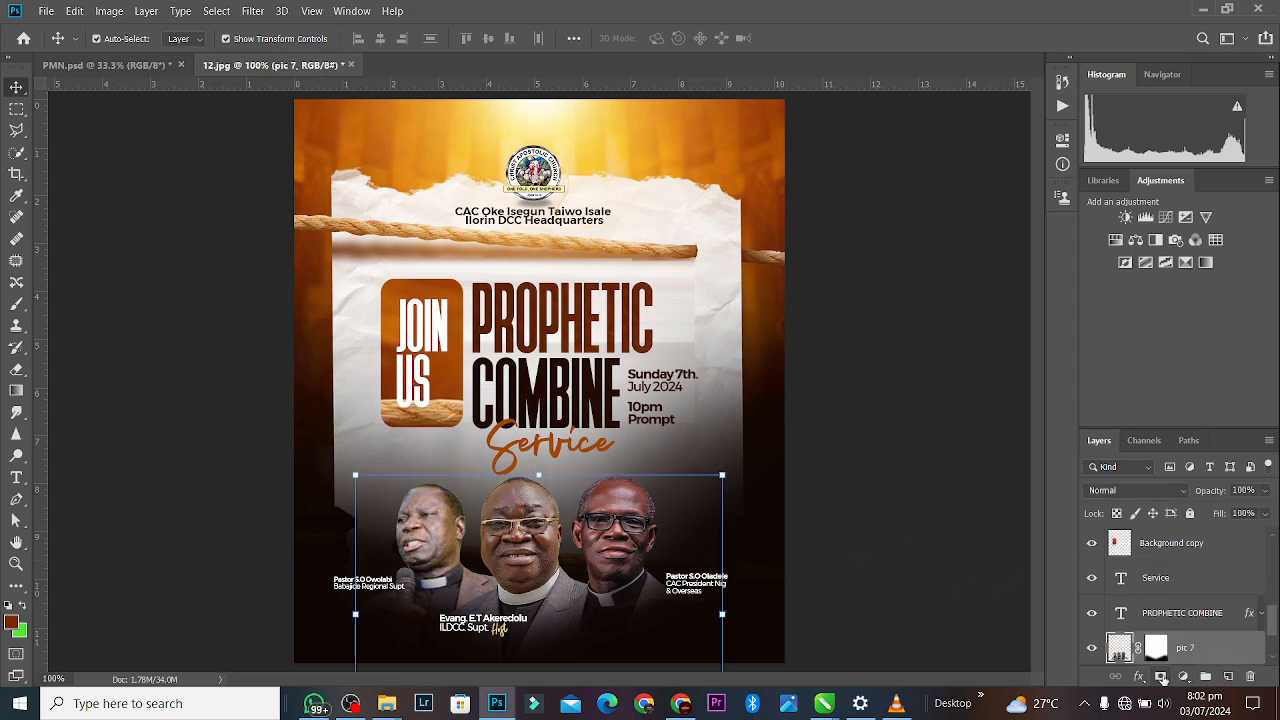
pyautogui.click(1221, 668)
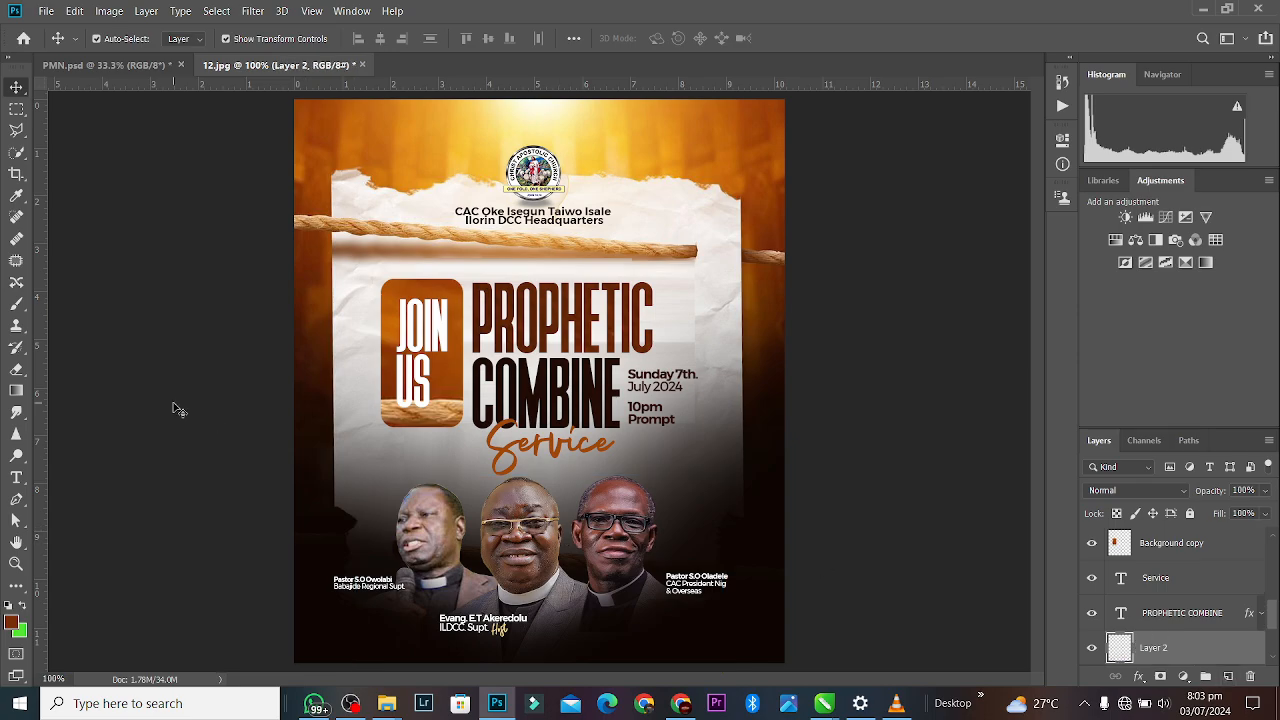
pyautogui.click(16, 304)
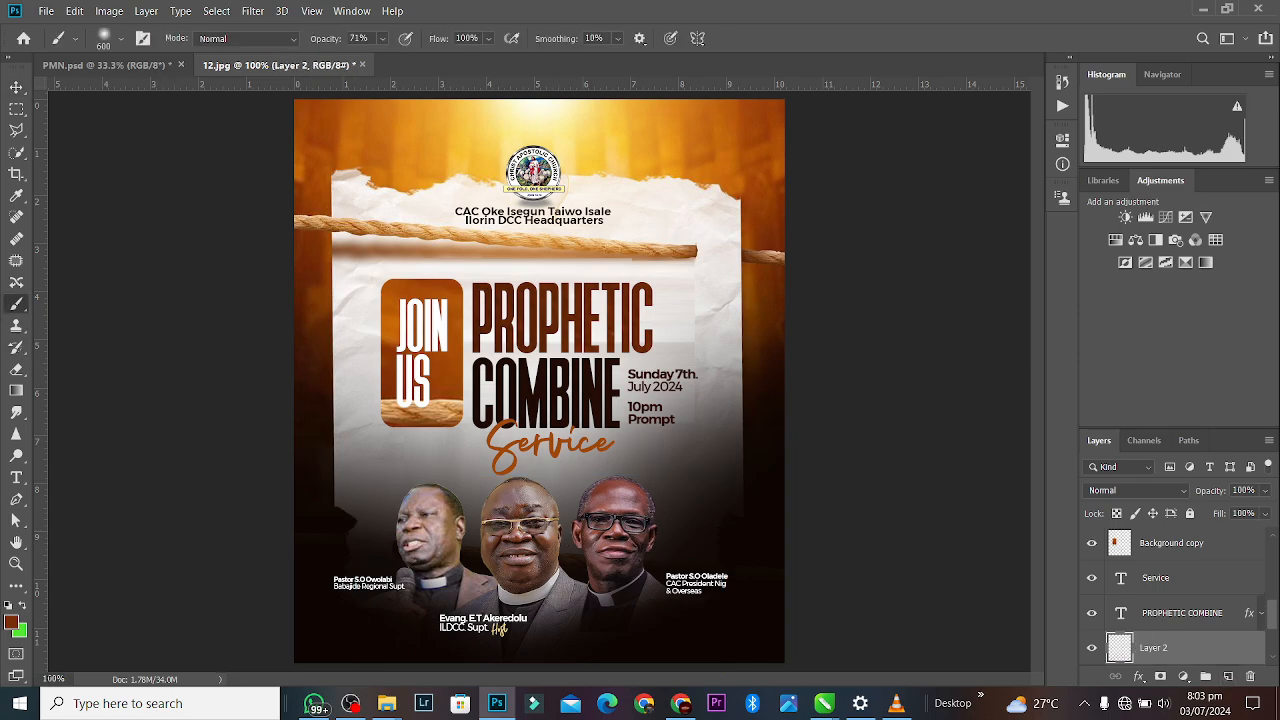
pyautogui.click(22, 629)
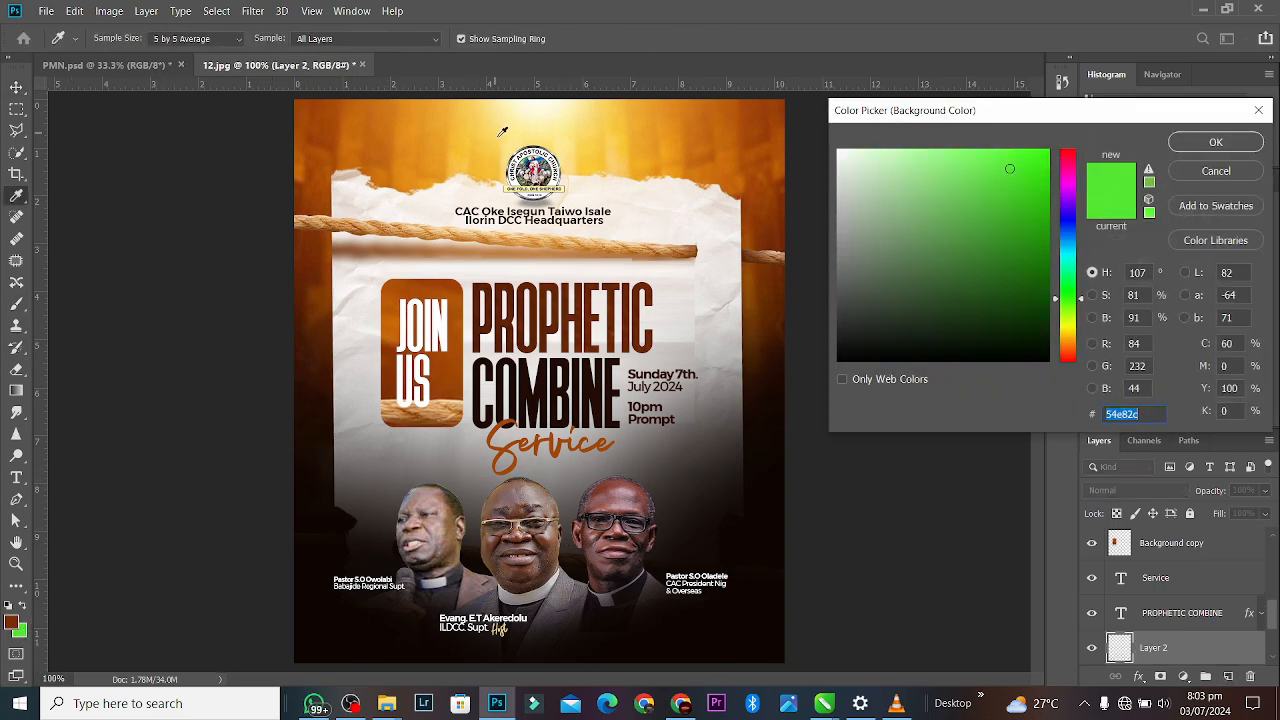
pyautogui.click(503, 115)
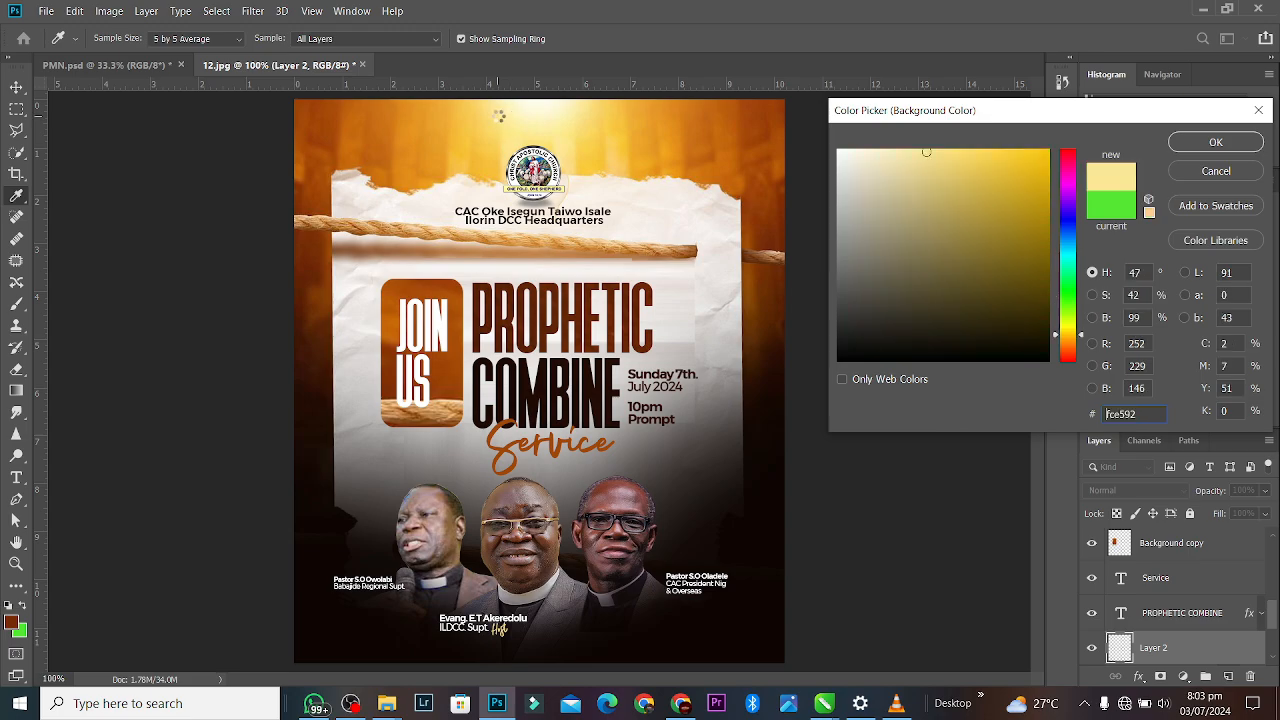
pyautogui.click(1215, 143)
pyautogui.press('b')
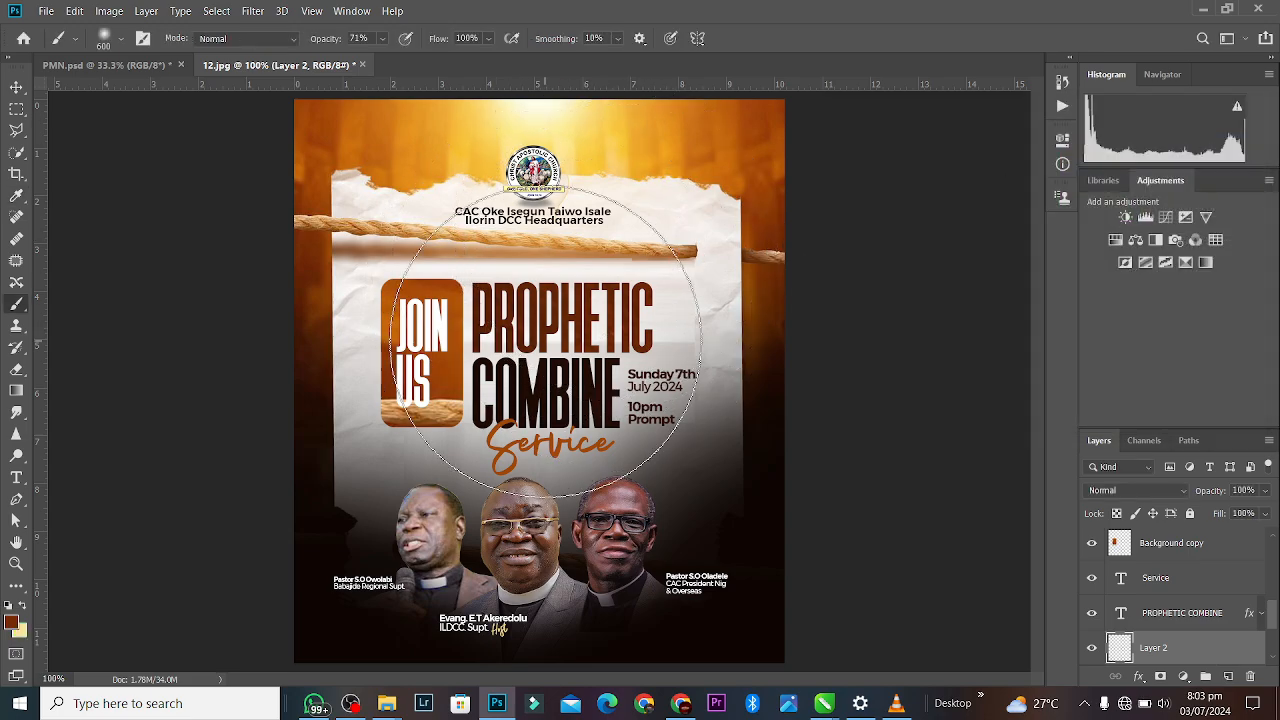
# Paint a pale-yellow glow between the left and middle portraits with a 150 px soft brush, and blend its layer as Overlay.
pyautogui.press('[')
pyautogui.press('p')
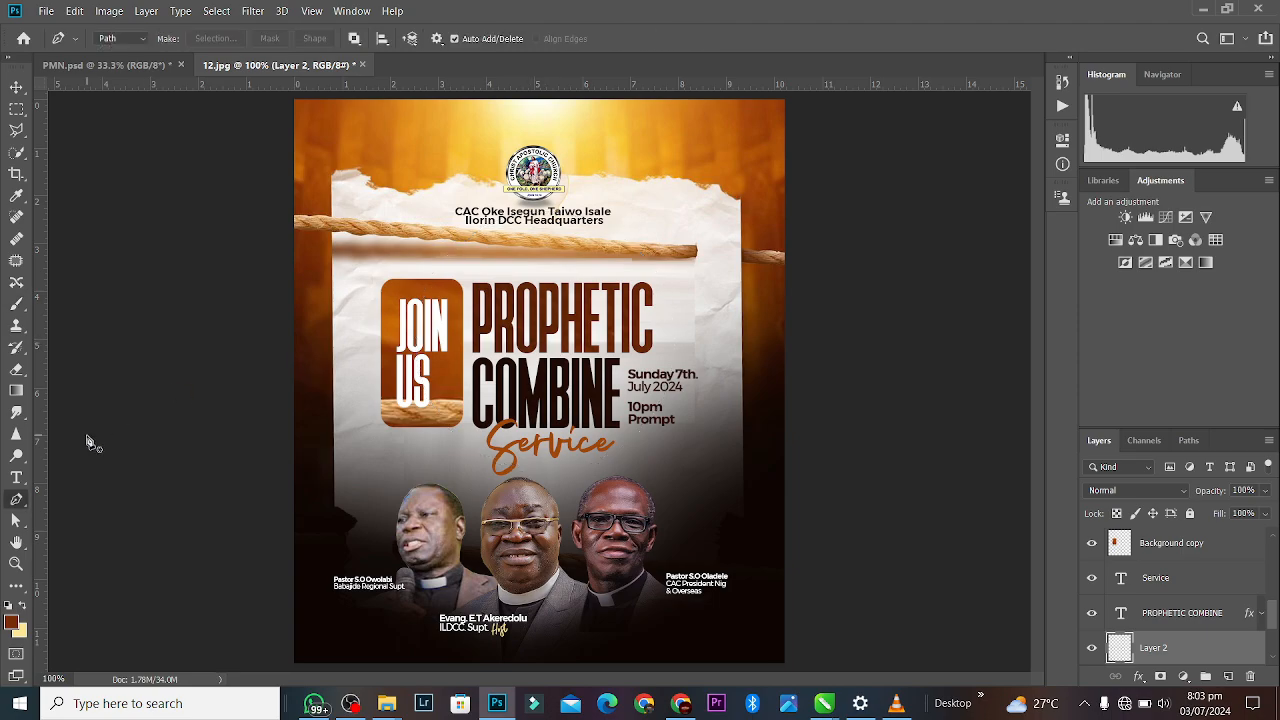
pyautogui.click(15, 306)
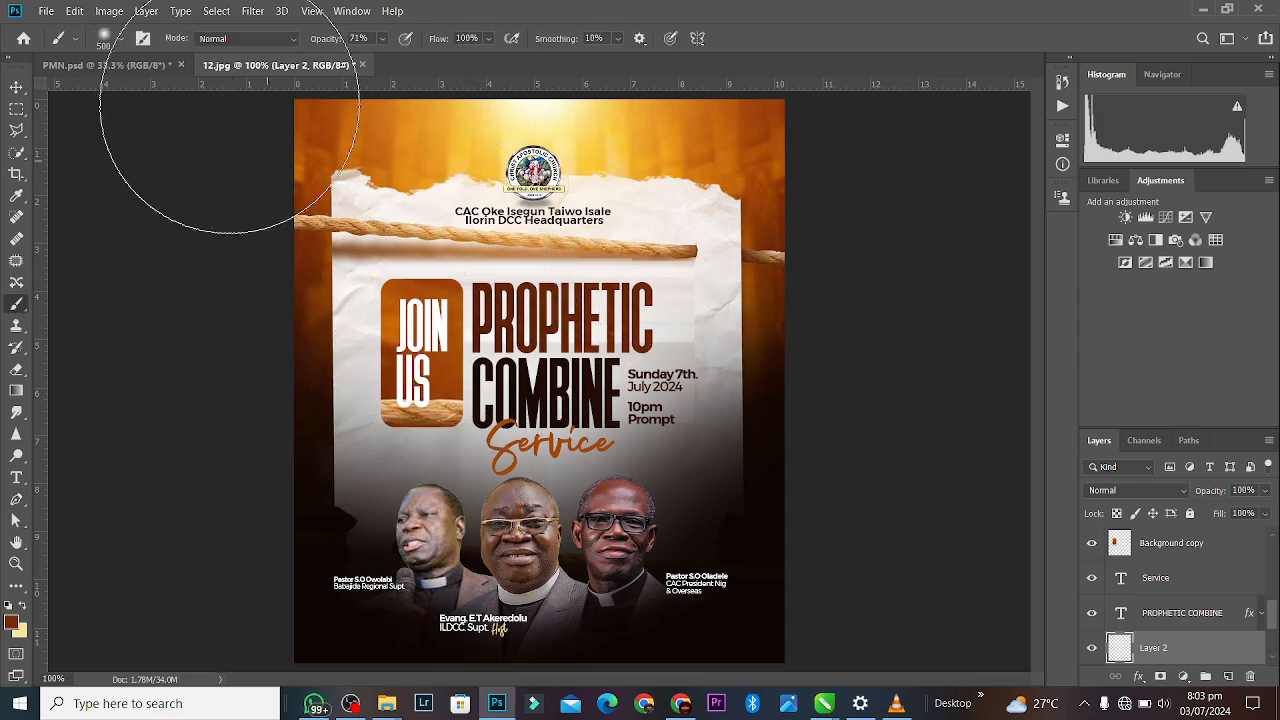
pyautogui.press('[')
pyautogui.press('[')
pyautogui.press('[')
pyautogui.press('[')
pyautogui.press('[')
pyautogui.press('[')
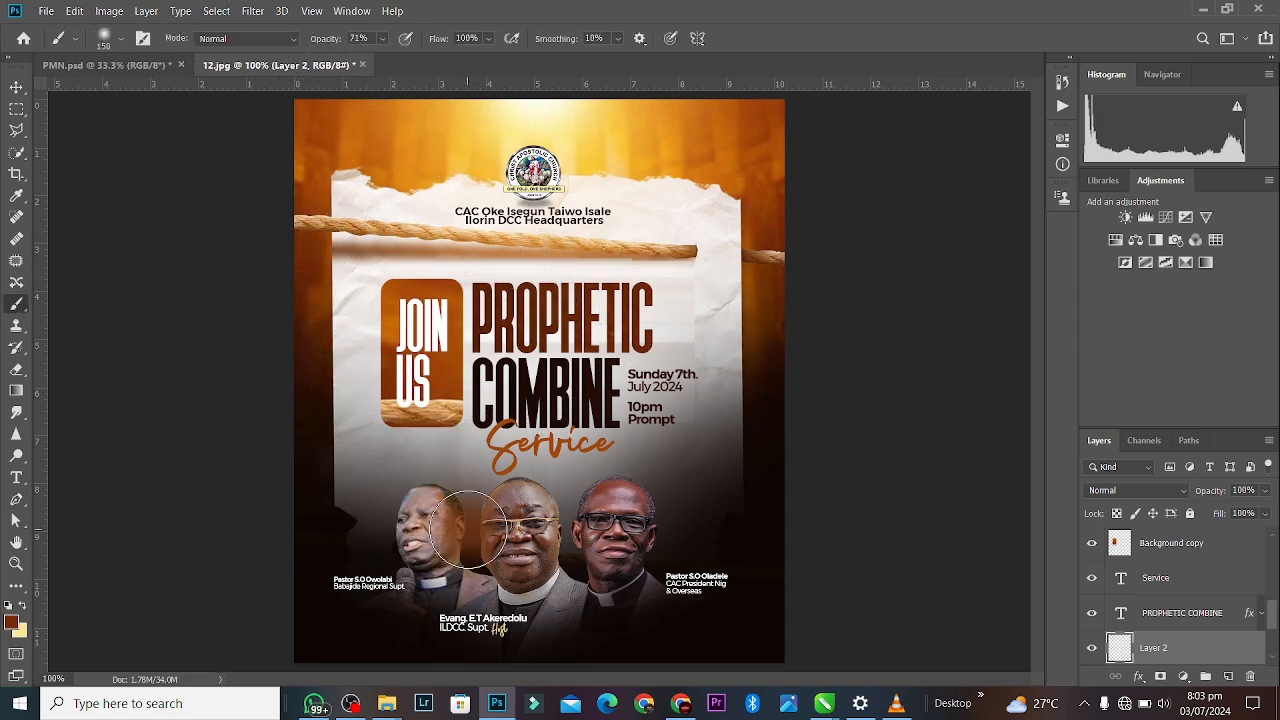
pyautogui.click(25, 608)
pyautogui.click(472, 540)
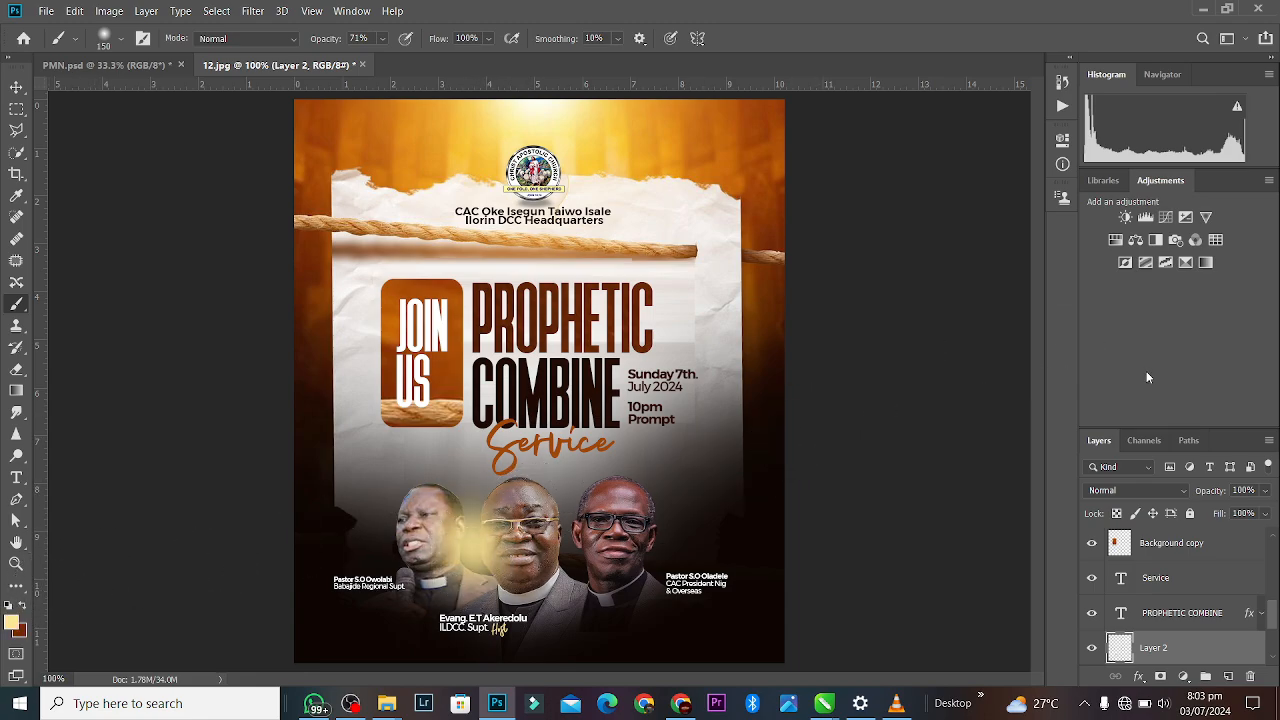
pyautogui.click(1157, 488)
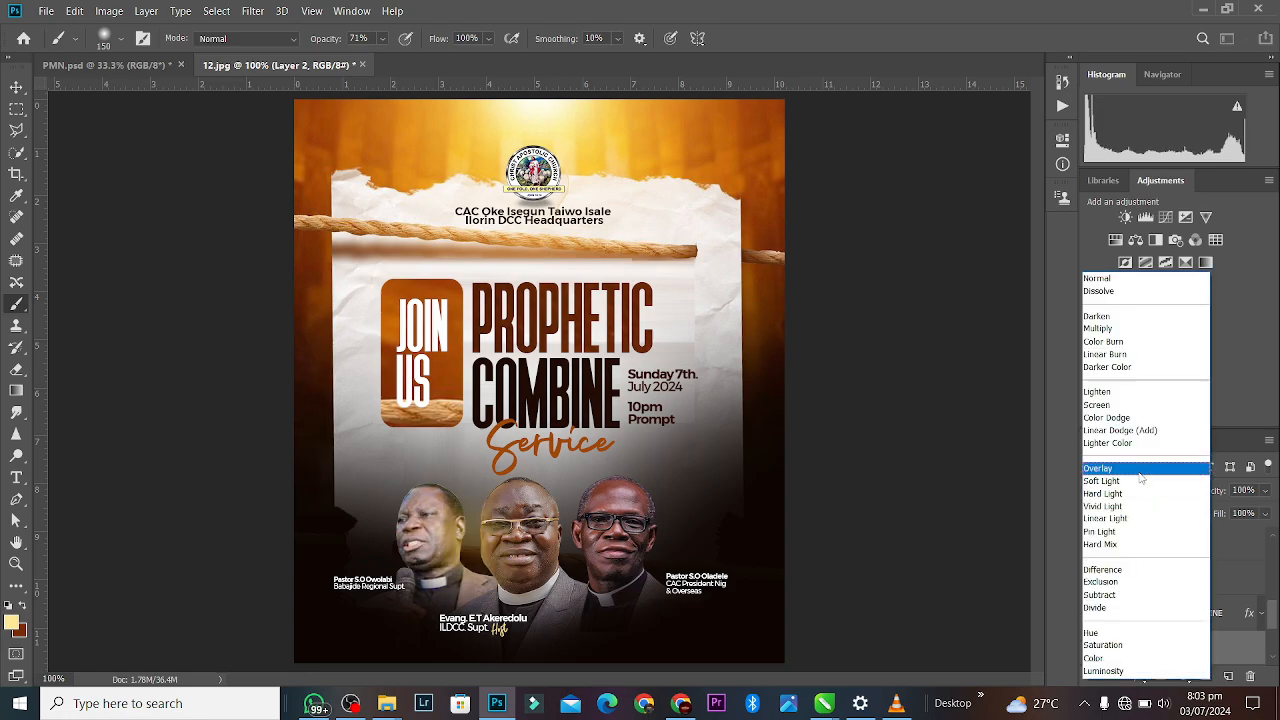
pyautogui.click(1141, 470)
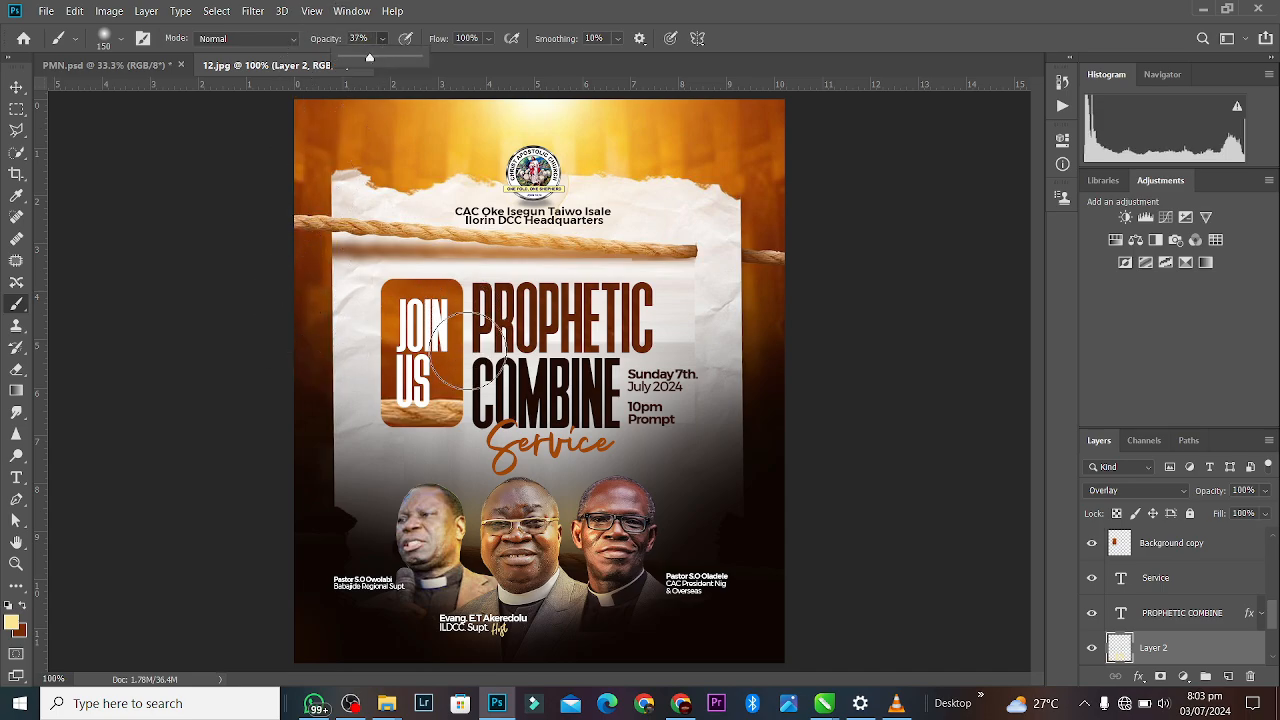
# Add another new layer and move it to the top of the layer stack.
pyautogui.click(1228, 678)
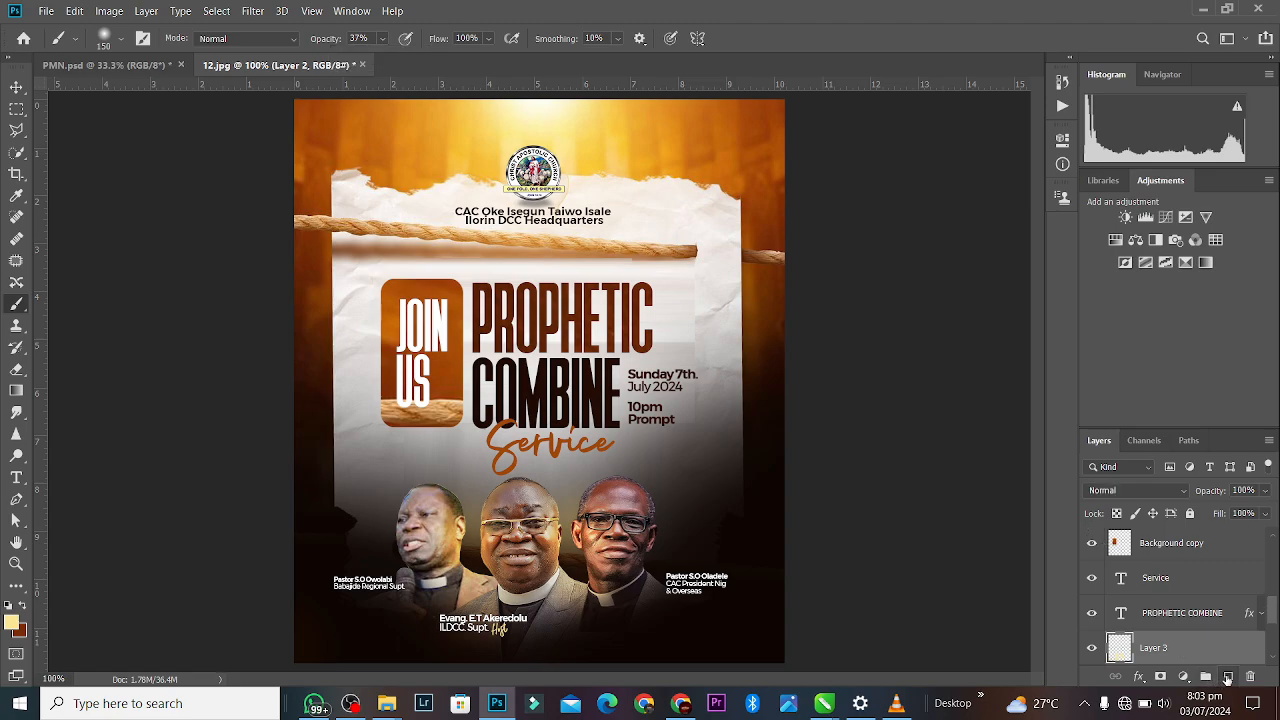
pyautogui.moveTo(1241, 651); pyautogui.dragTo(1255, 540)
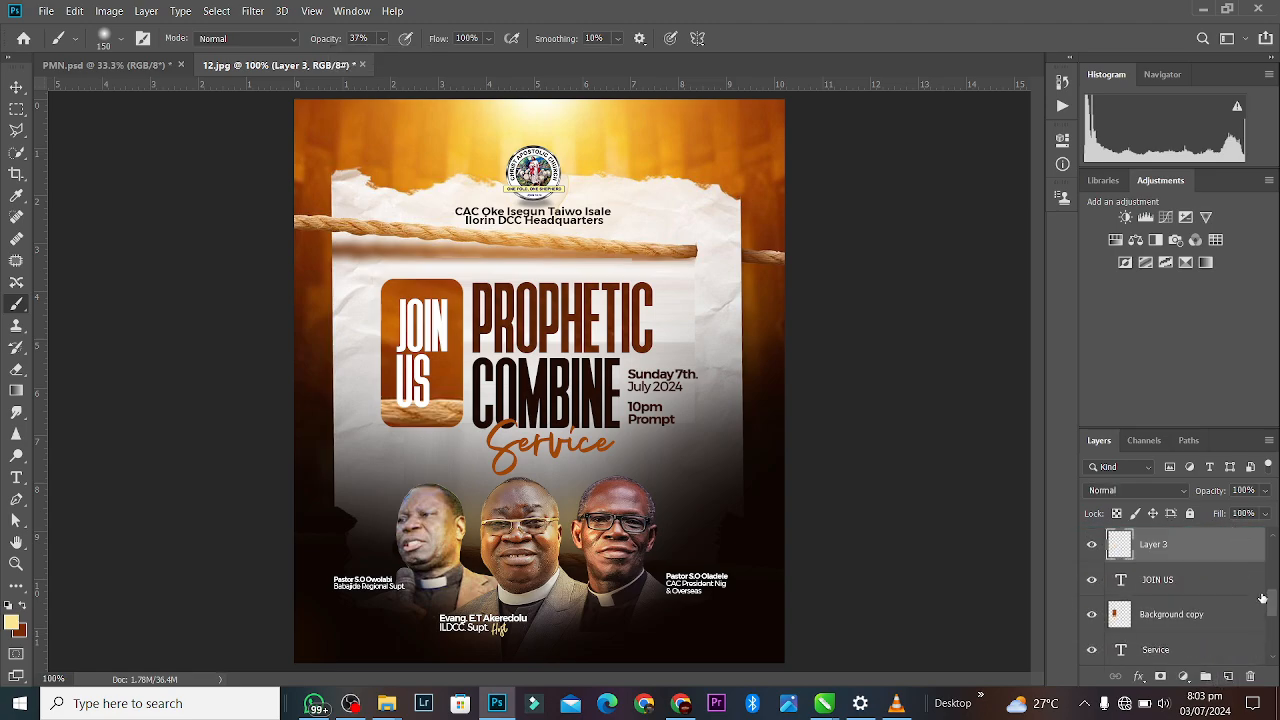
pyautogui.hotkey('ctrl', ']')
pyautogui.hotkey('ctrl', ']')
pyautogui.hotkey('ctrl', ']')
pyautogui.hotkey('ctrl', ']')
pyautogui.hotkey('ctrl', ']')
pyautogui.hotkey('ctrl', ']')
pyautogui.hotkey('ctrl', ']')
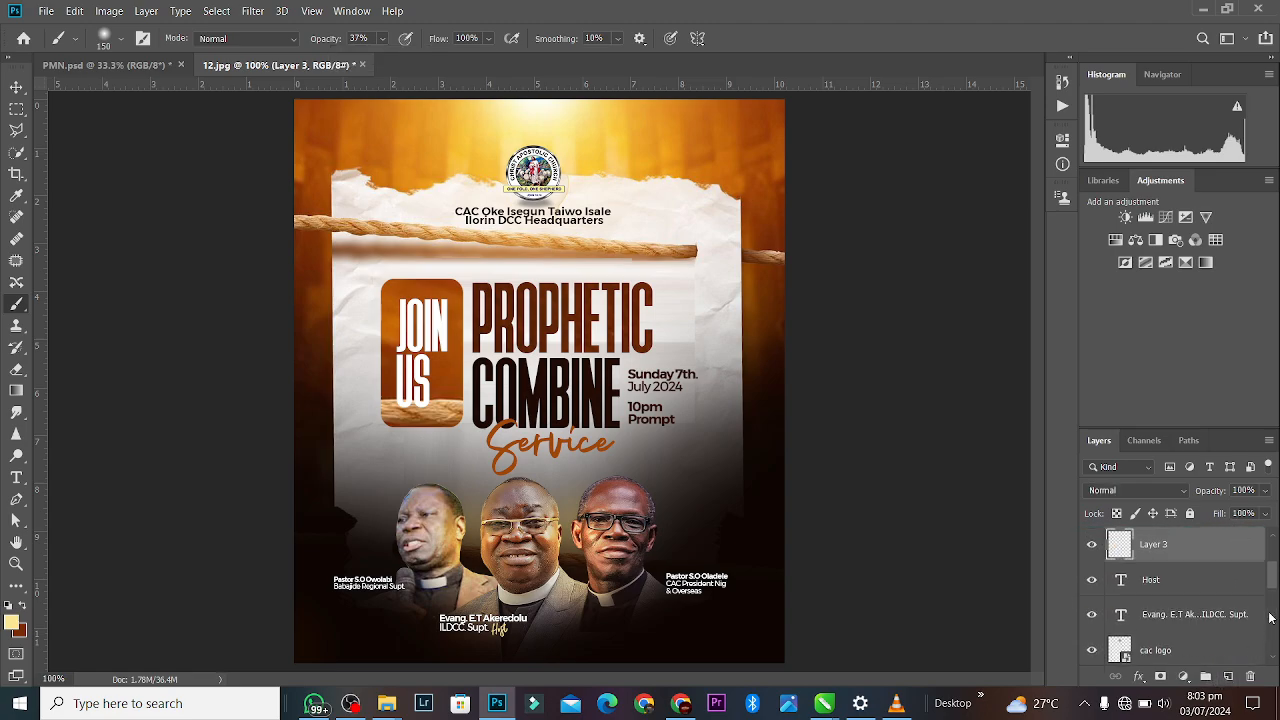
# Build up a large pale-yellow glow over the middle of the flyer with an 800 px soft brush at 37% opacity.
pyautogui.hotkey('ctrl', '-')
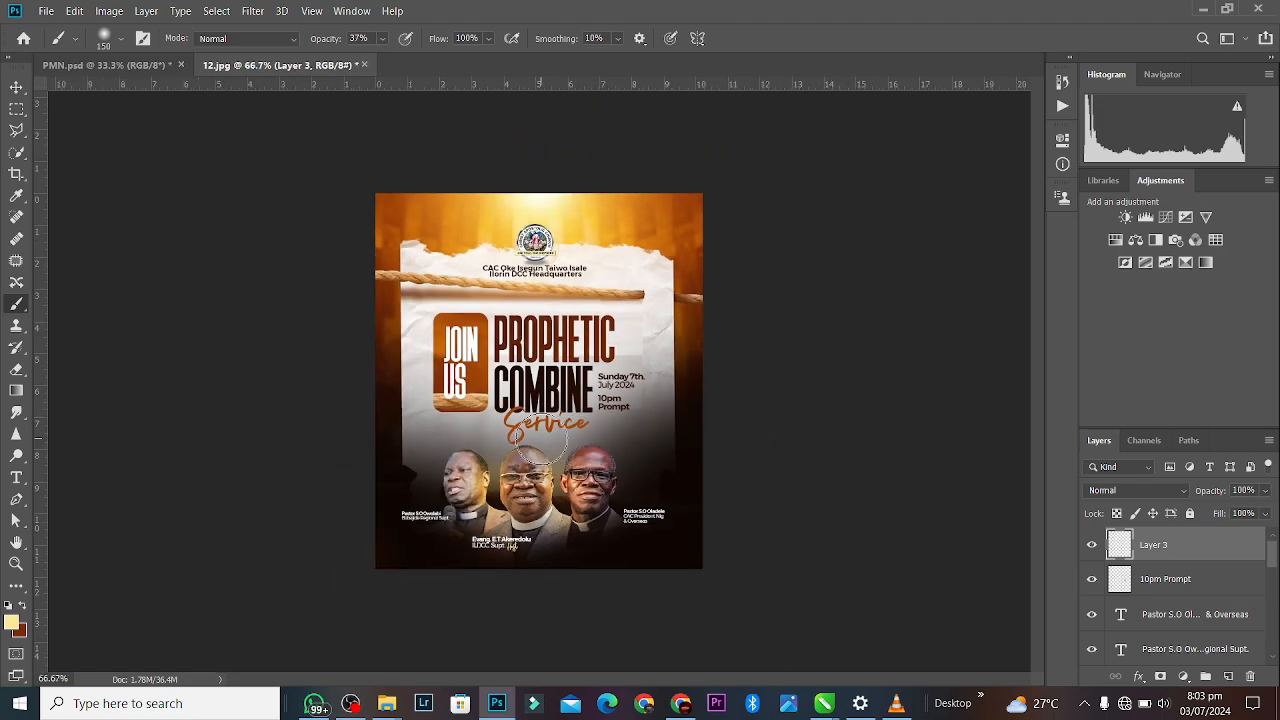
pyautogui.press(']')
pyautogui.press(']')
pyautogui.press(']')
pyautogui.press(']')
pyautogui.press(']')
pyautogui.press(']')
pyautogui.press(']')
pyautogui.press(']')
pyautogui.press(']')
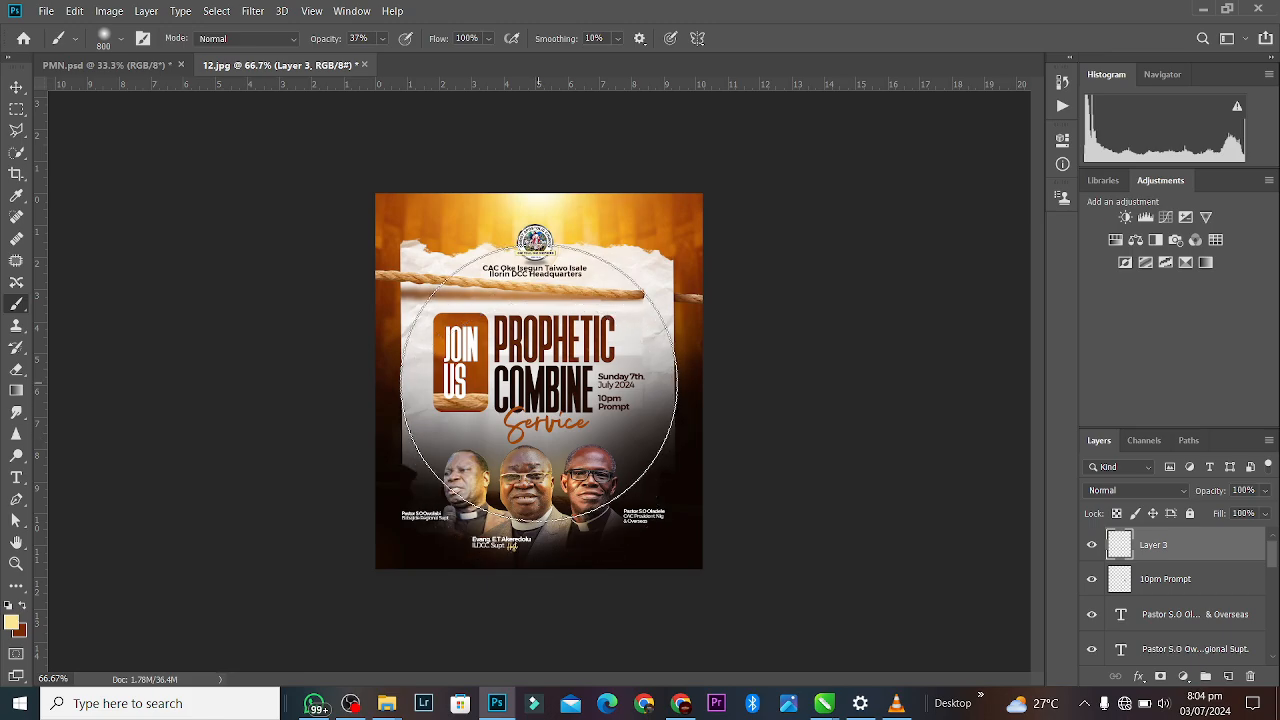
pyautogui.click(537, 380)
pyautogui.click(537, 378)
pyautogui.click(537, 378)
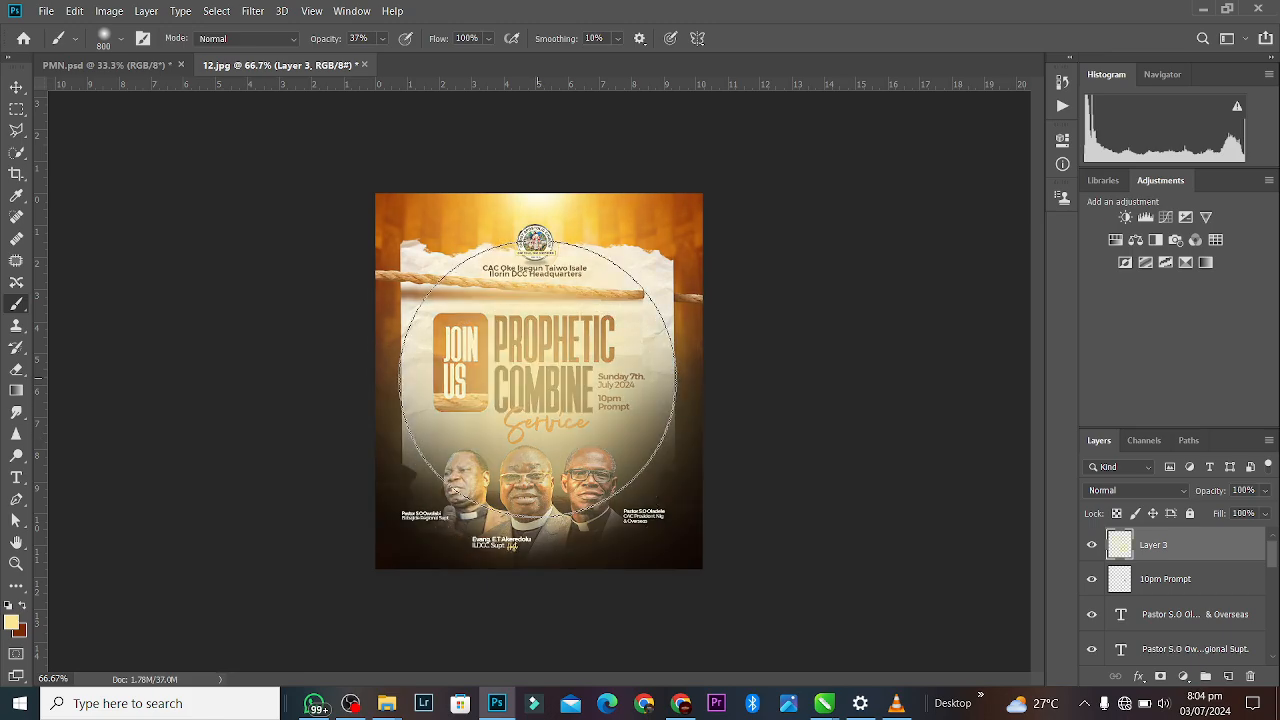
pyautogui.click(537, 378)
pyautogui.click(537, 378)
pyautogui.click(537, 378)
pyautogui.click(537, 378)
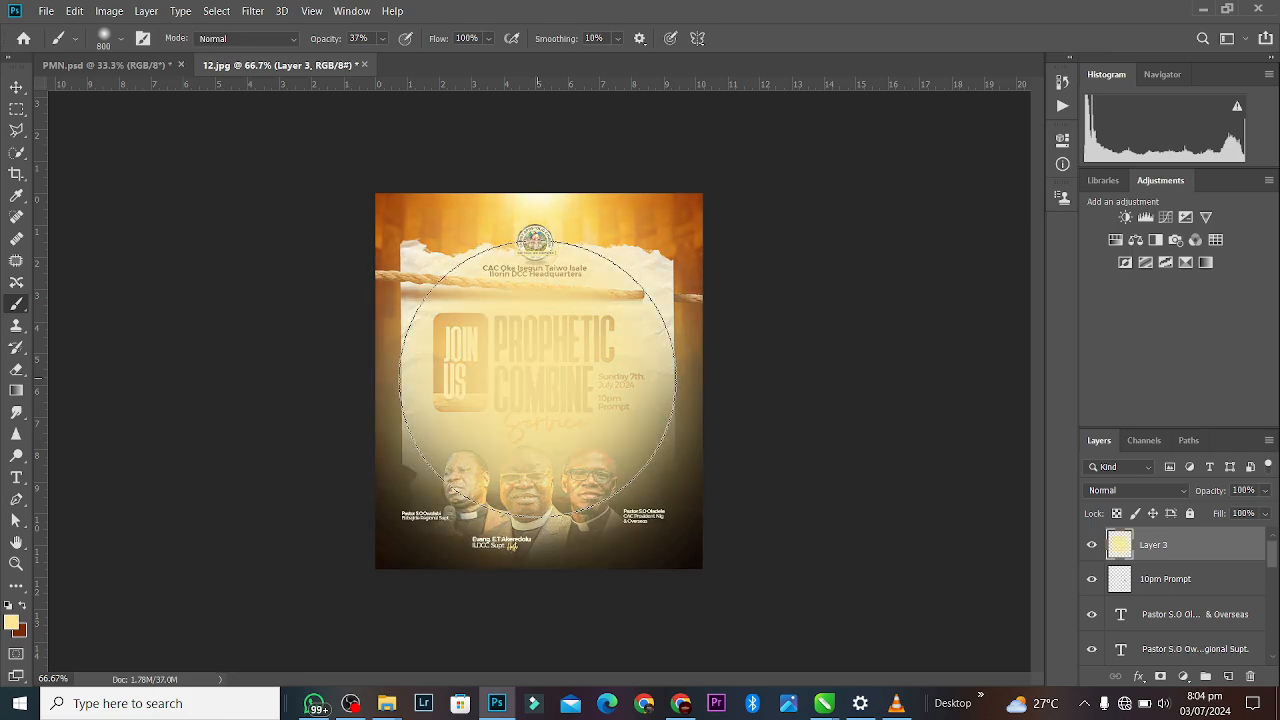
pyautogui.click(537, 378)
pyautogui.click(537, 378)
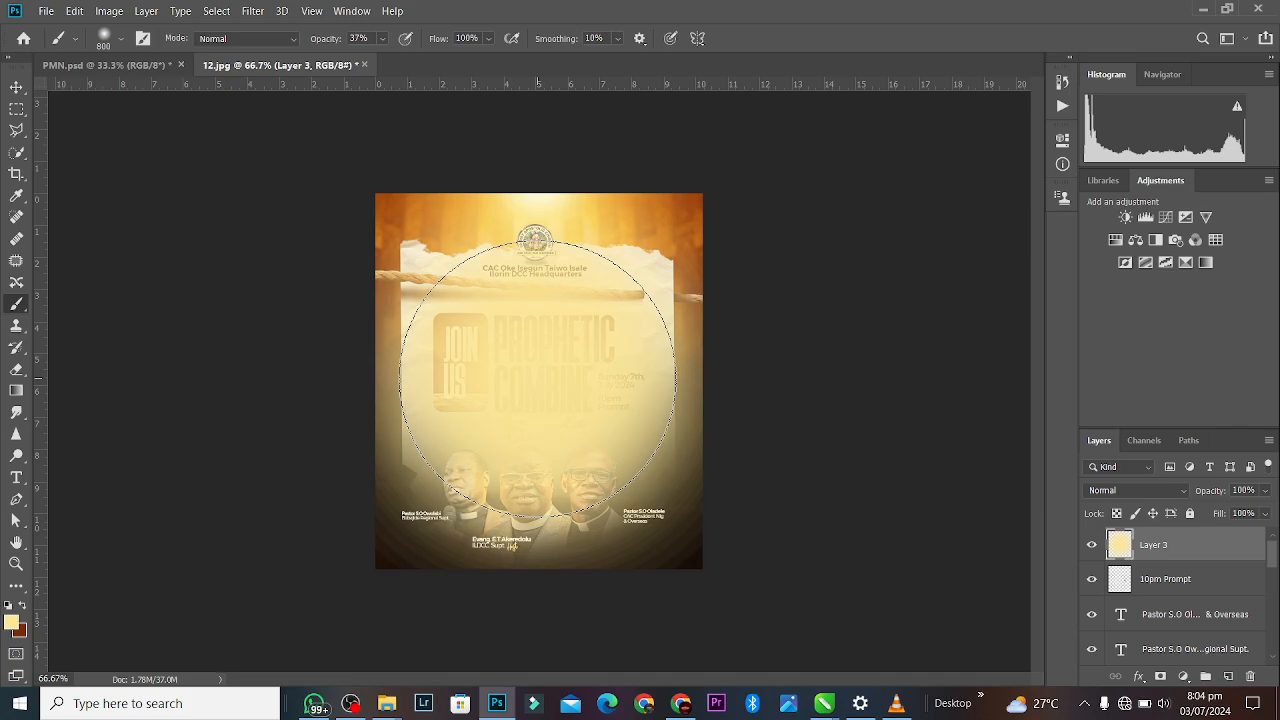
# Set the foreground colour to ffffff and paint a white core in the centre of the glow with a 400 px brush.
pyautogui.click(13, 622)
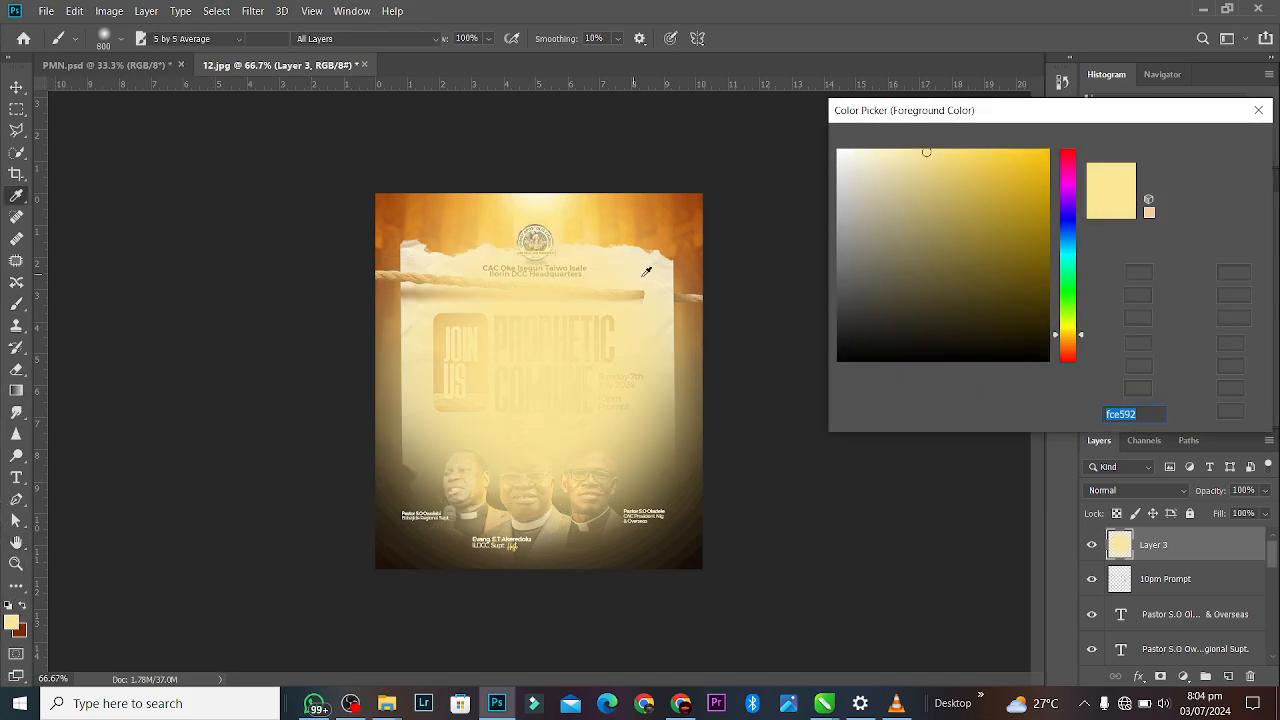
pyautogui.write('ffffff')
pyautogui.click(1216, 143)
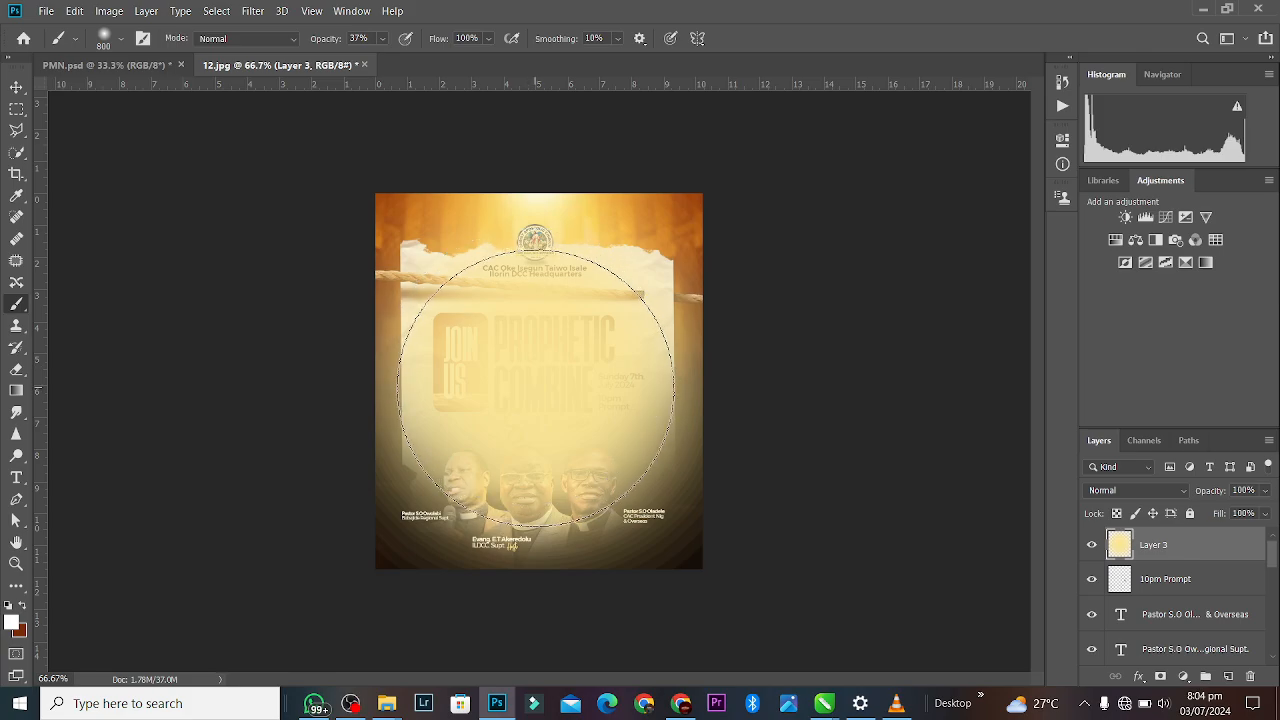
pyautogui.press('[')
pyautogui.press('[')
pyautogui.press('[')
pyautogui.press('[')
pyautogui.press('[')
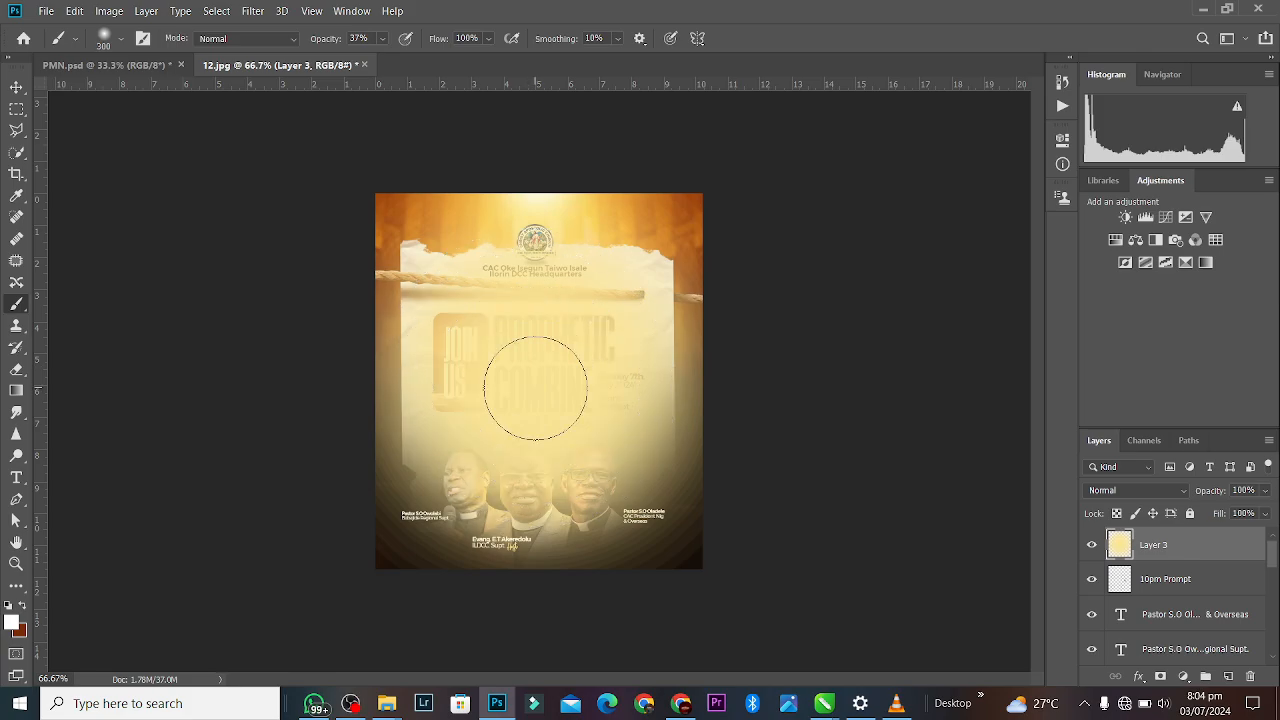
pyautogui.press(']')
pyautogui.moveTo(535, 388); pyautogui.dragTo(535, 388)
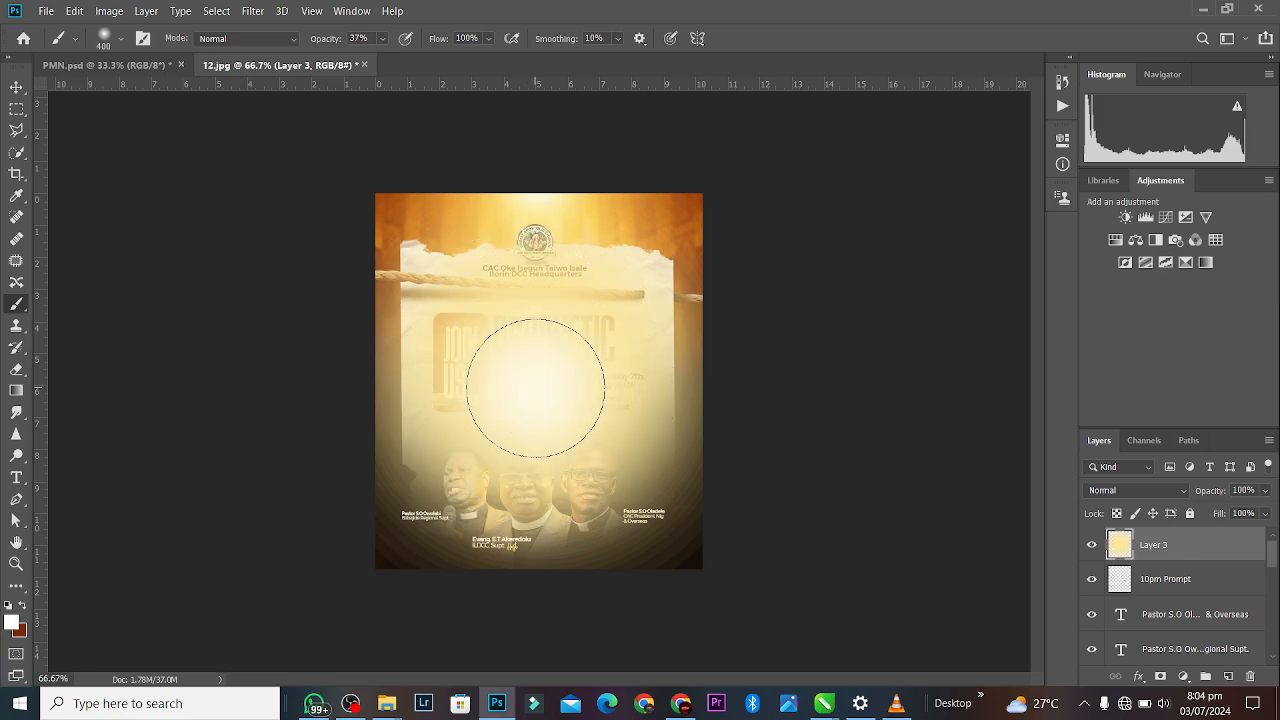
# Stretch the glow to about 1286% width and 75.5% height, place it over the flyer's lower third from the portraits down, and apply the transform.
pyautogui.click(16, 87)
pyautogui.press('ctrl')
pyautogui.hotkey('ctrl', 't')
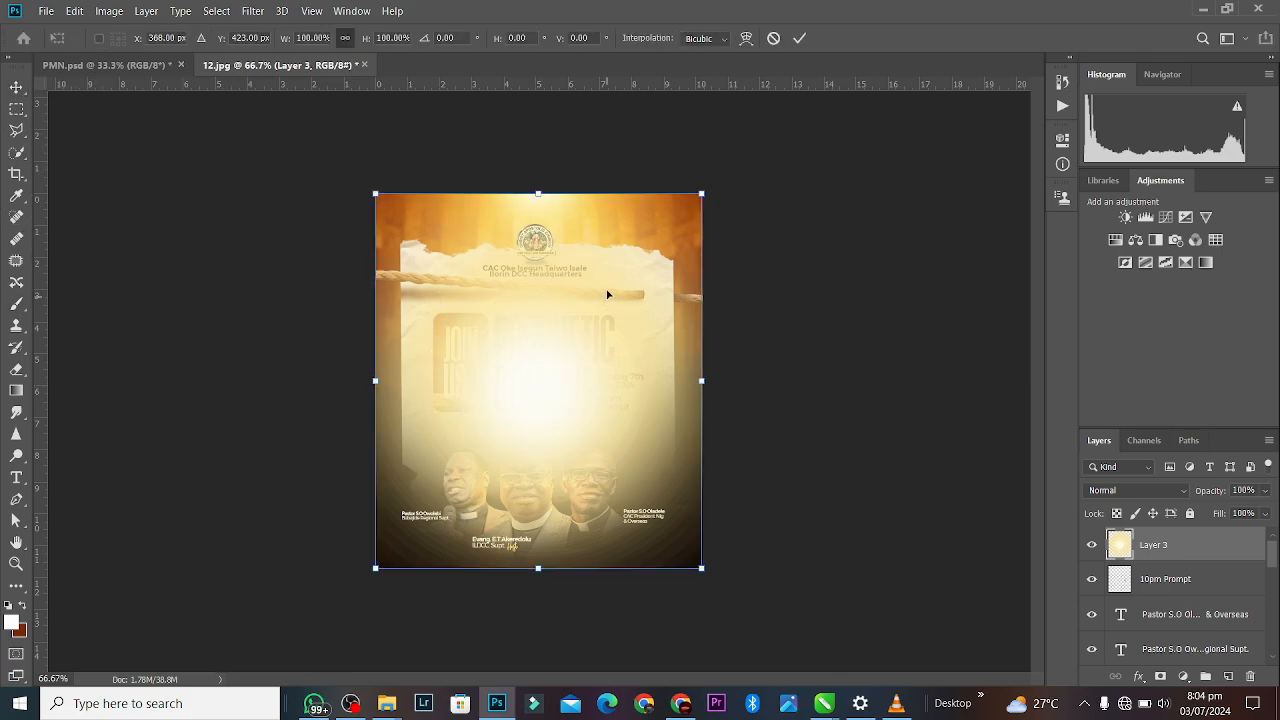
pyautogui.moveTo(539, 194); pyautogui.dragTo(545, 700)
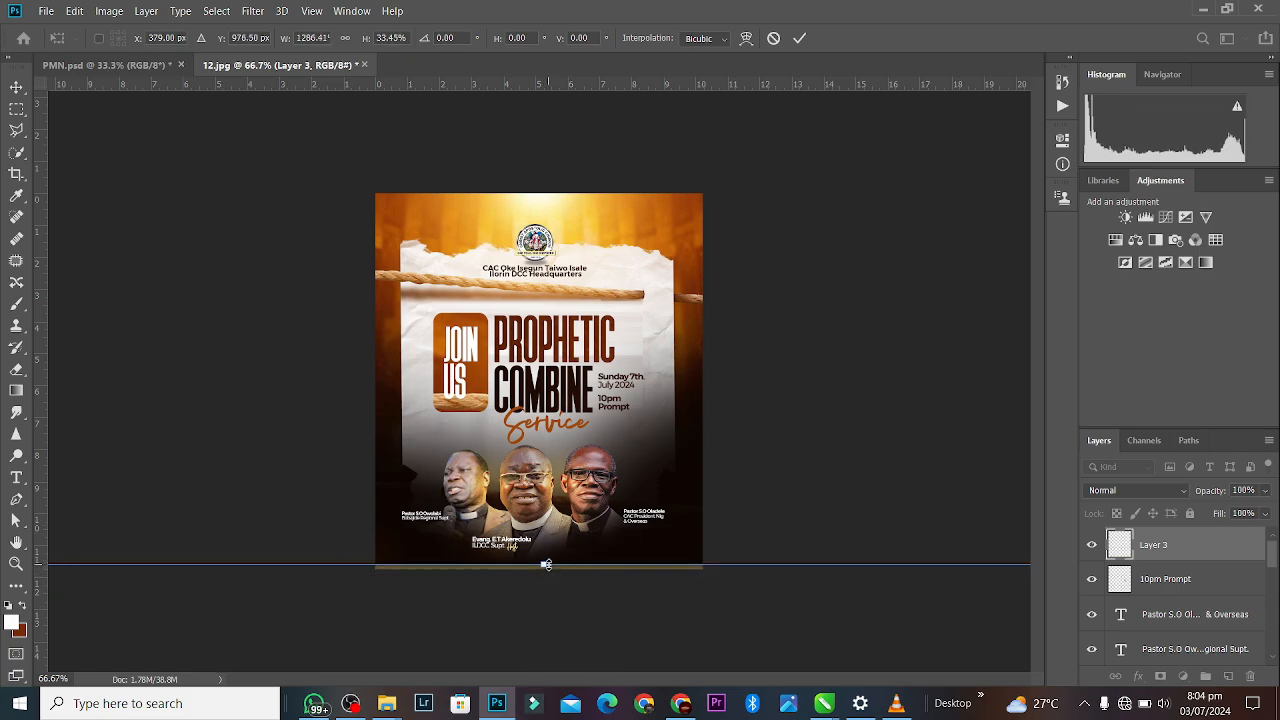
pyautogui.moveTo(546, 565); pyautogui.dragTo(541, 499)
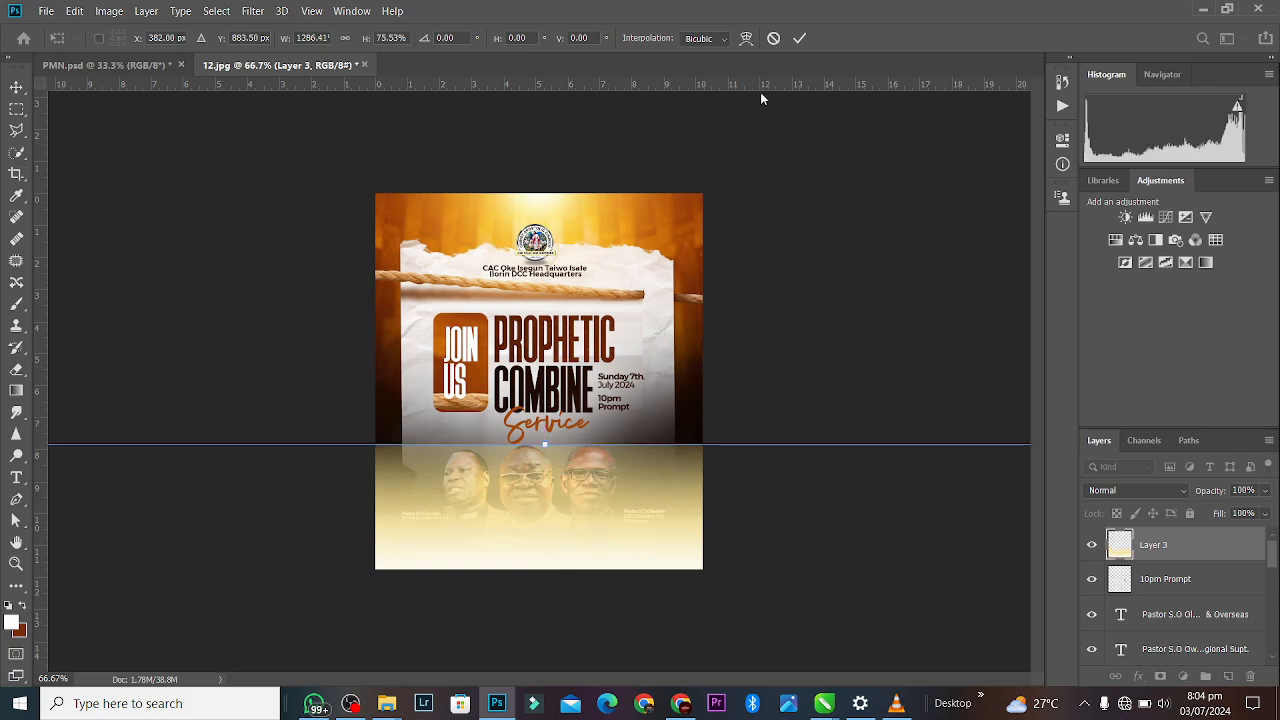
pyautogui.click(800, 38)
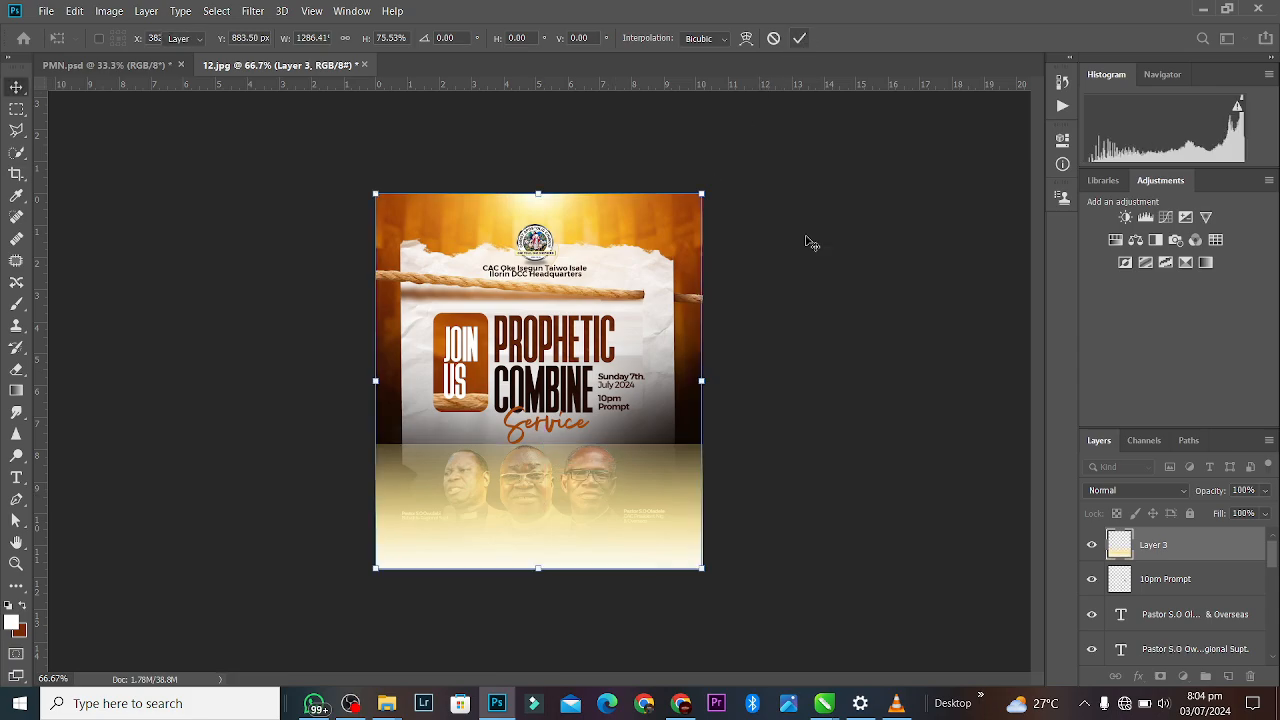
# Set the glow layer to Soft Light with 51% fill, and shift it slightly upward.
pyautogui.click(1173, 490)
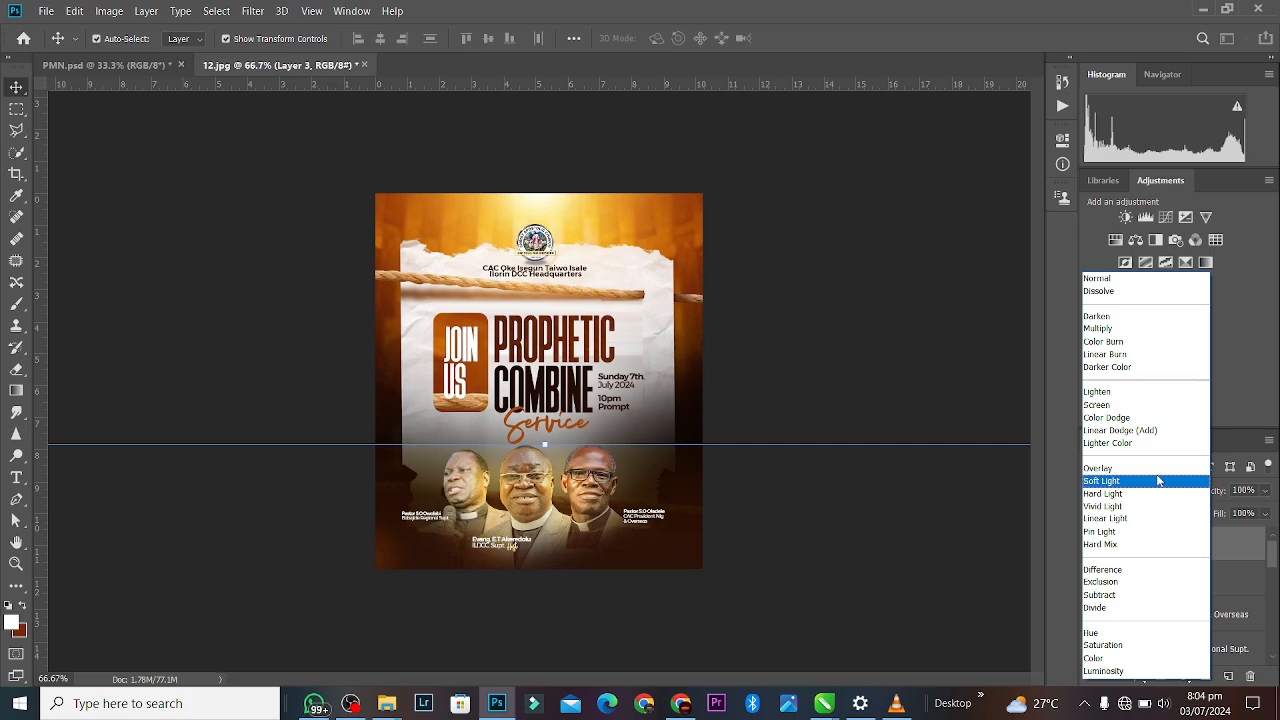
pyautogui.click(1158, 481)
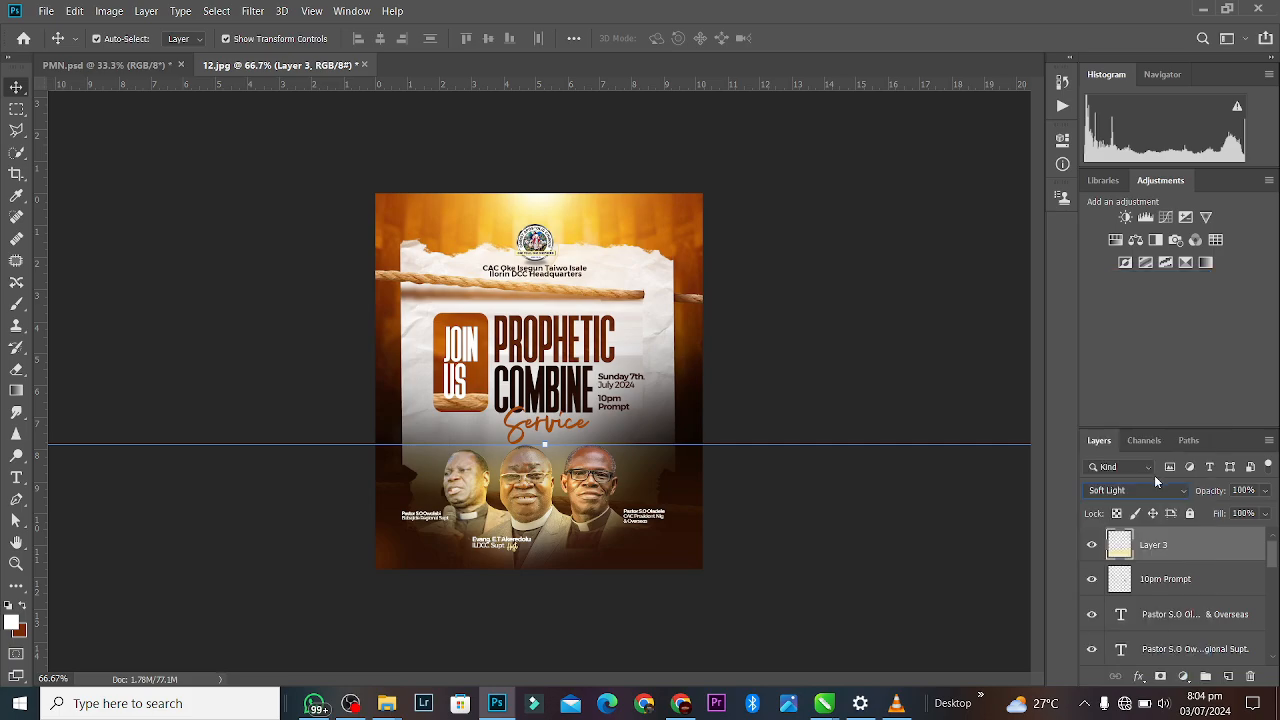
pyautogui.click(1265, 514)
pyautogui.click(1230, 534)
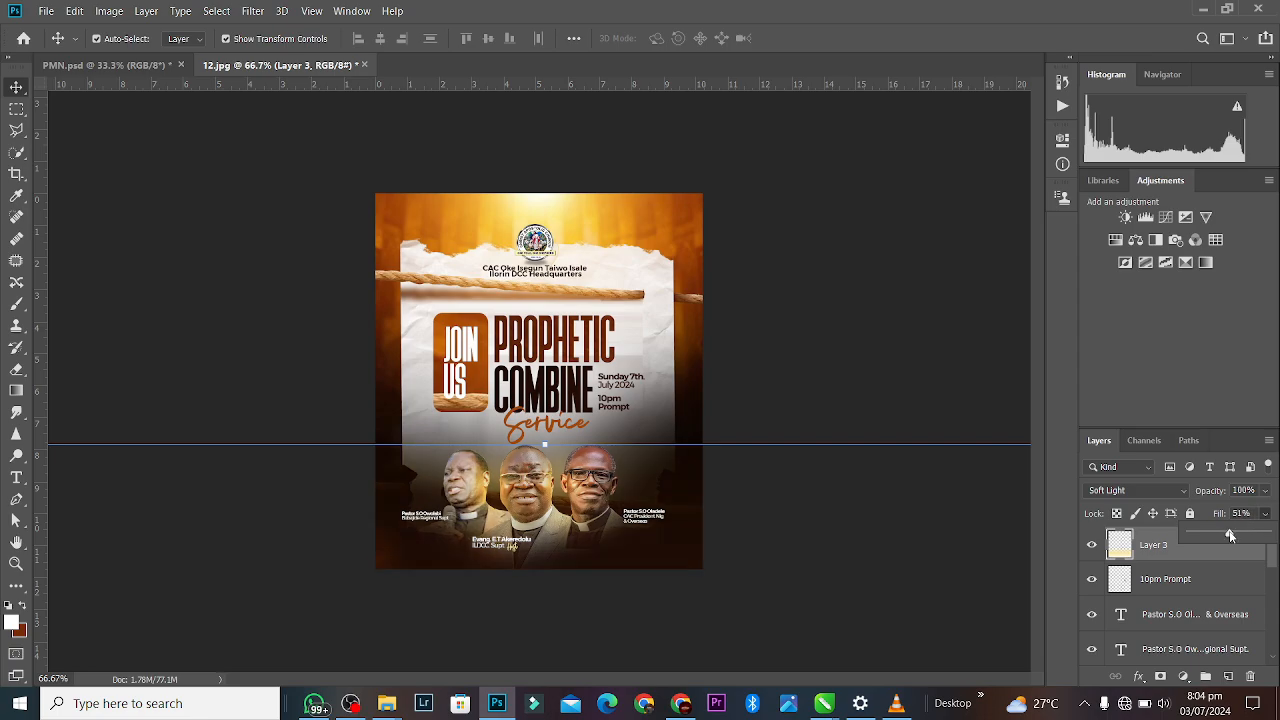
pyautogui.click(841, 276)
pyautogui.click(697, 466)
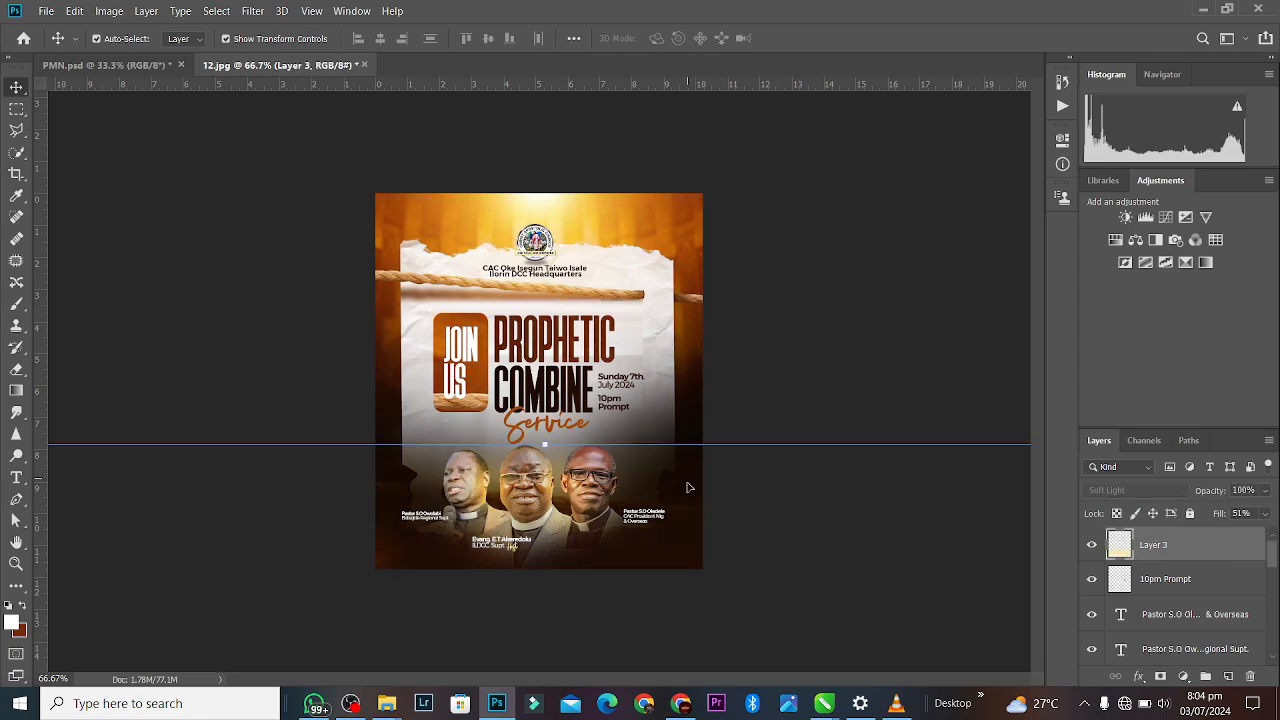
pyautogui.moveTo(686, 482); pyautogui.dragTo(686, 471)
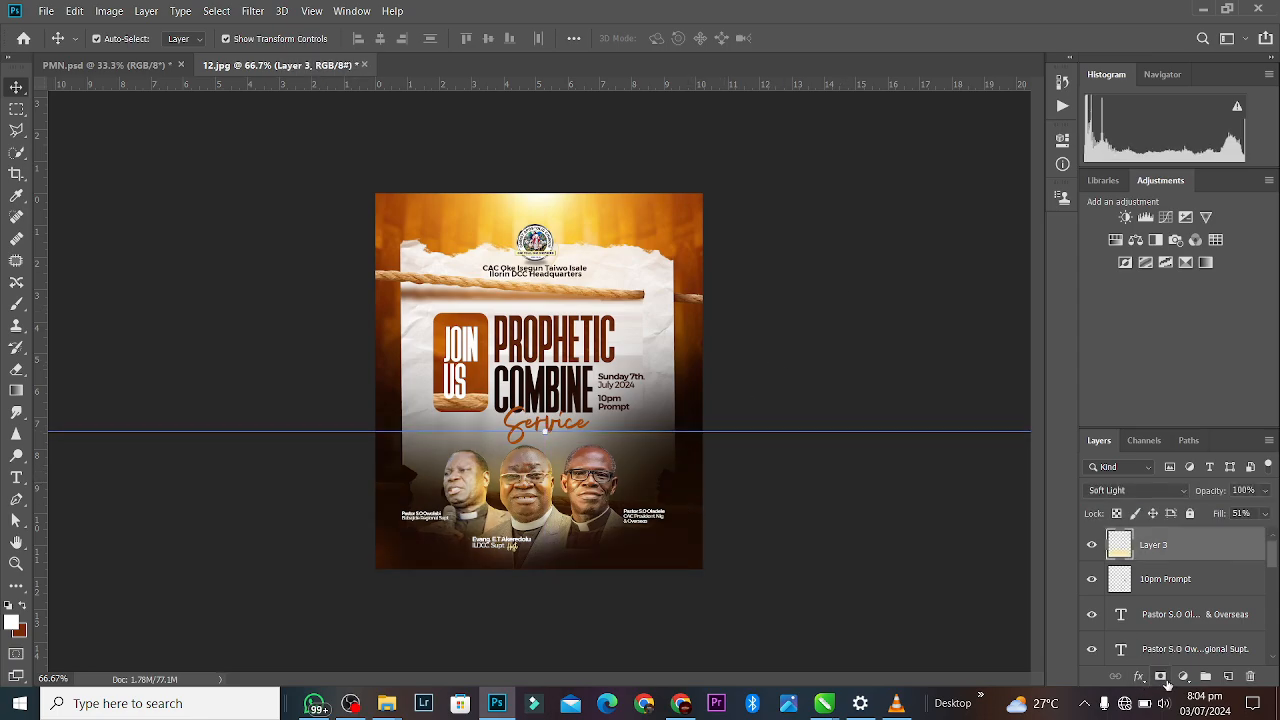
# Add a layer mask to the glow layer and fade its upper edge across the flyer with a soft 200 px eraser.
pyautogui.click(1160, 677)
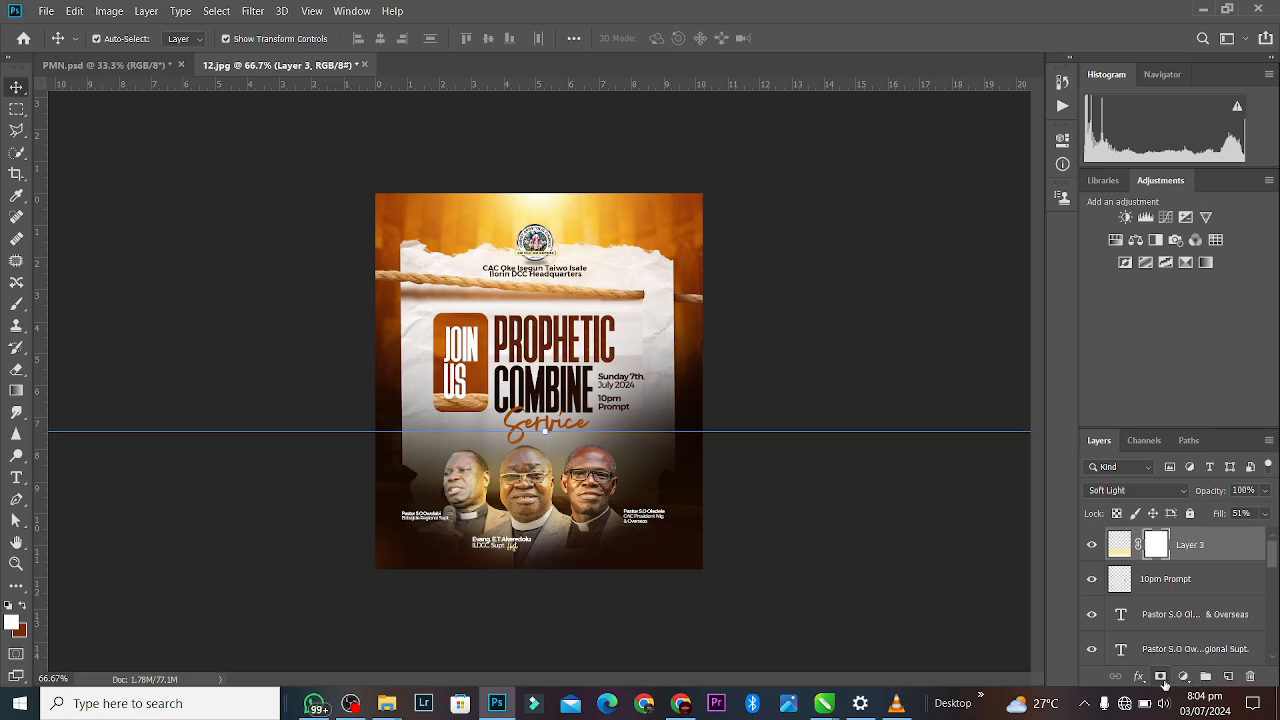
pyautogui.click(15, 368)
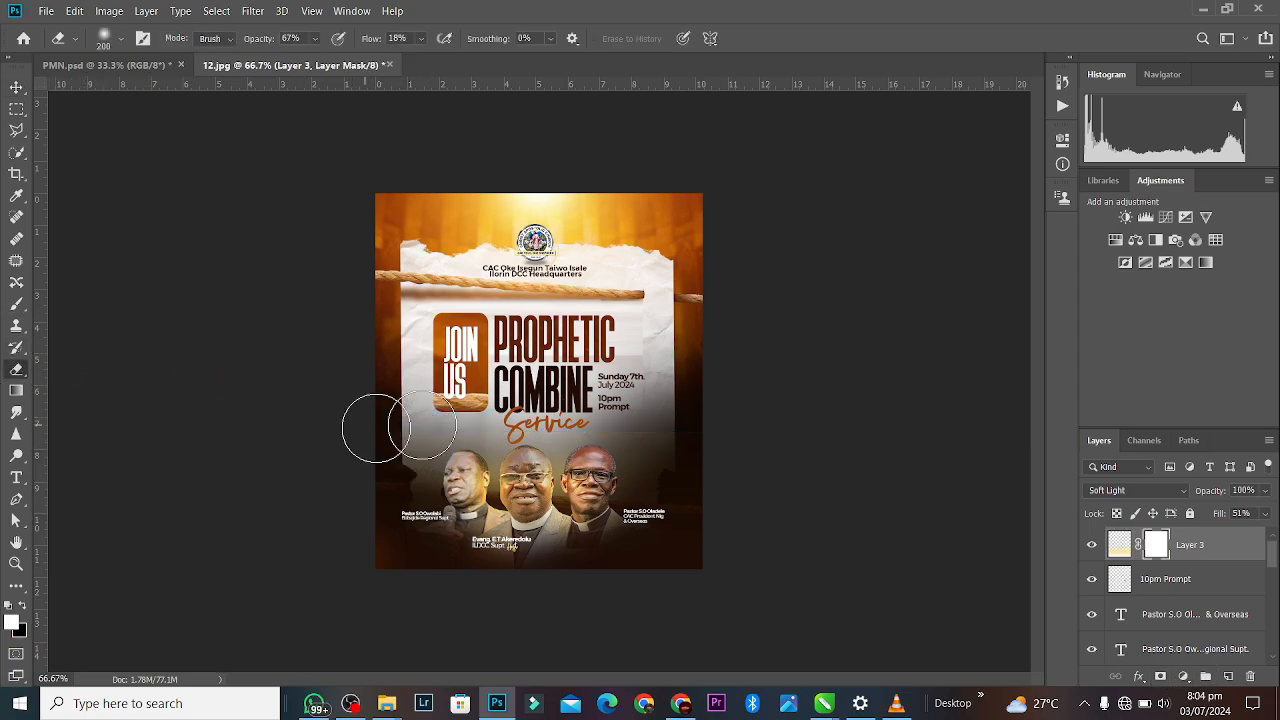
pyautogui.moveTo(643, 419)
pyautogui.mouseDown()
pyautogui.moveTo(743, 460)
pyautogui.moveTo(762, 425)
pyautogui.mouseUp()
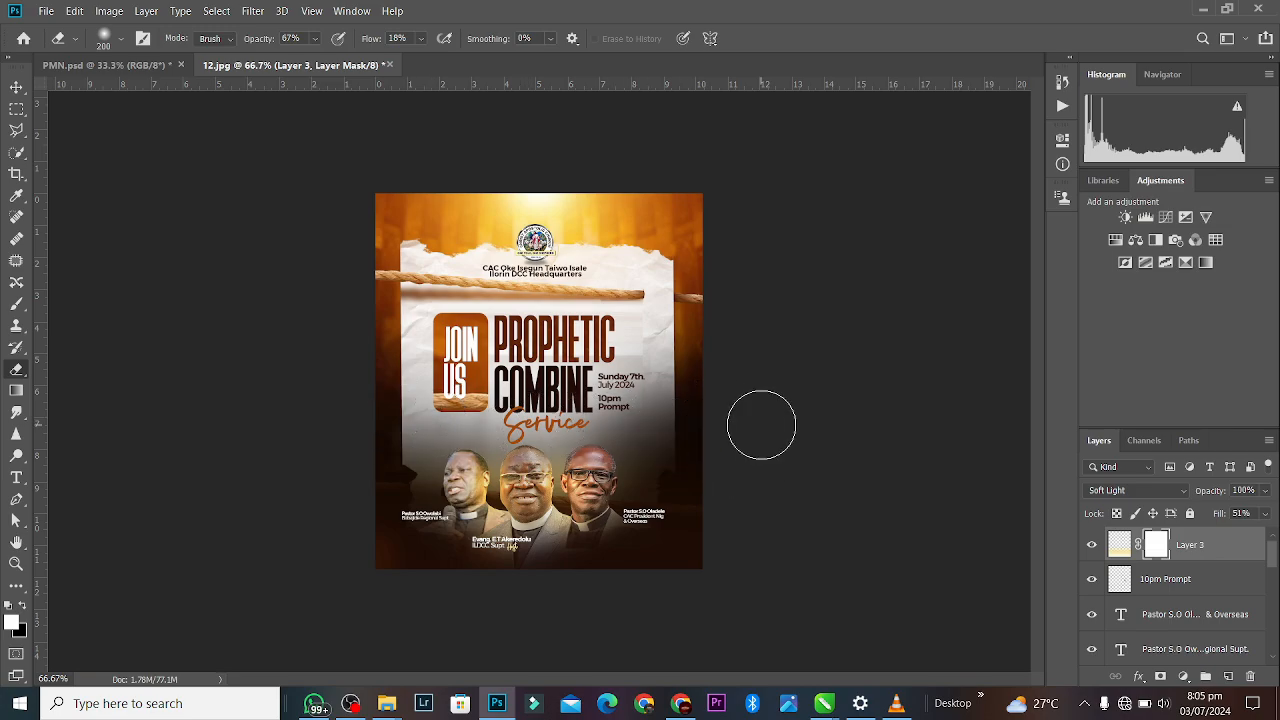
pyautogui.click(22, 87)
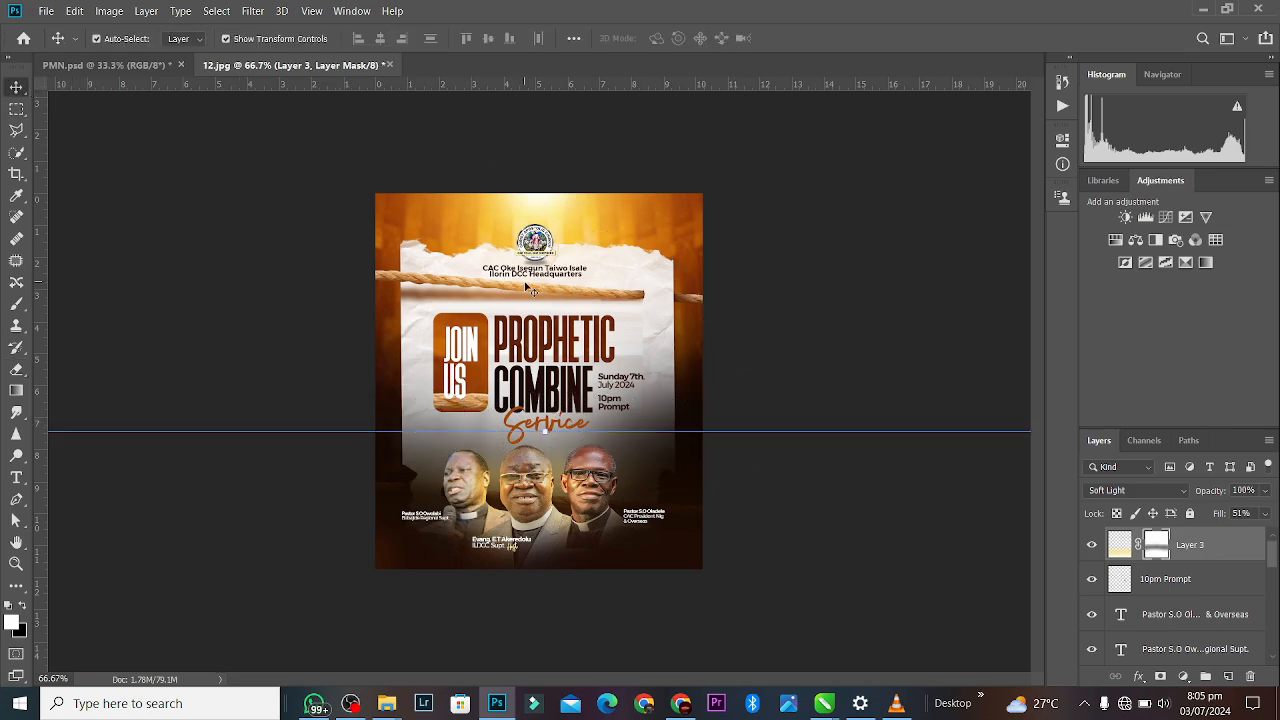
pyautogui.hotkey('ctrl', '+')
pyautogui.hotkey('ctrl', '-')
pyautogui.hotkey('ctrl', '+')
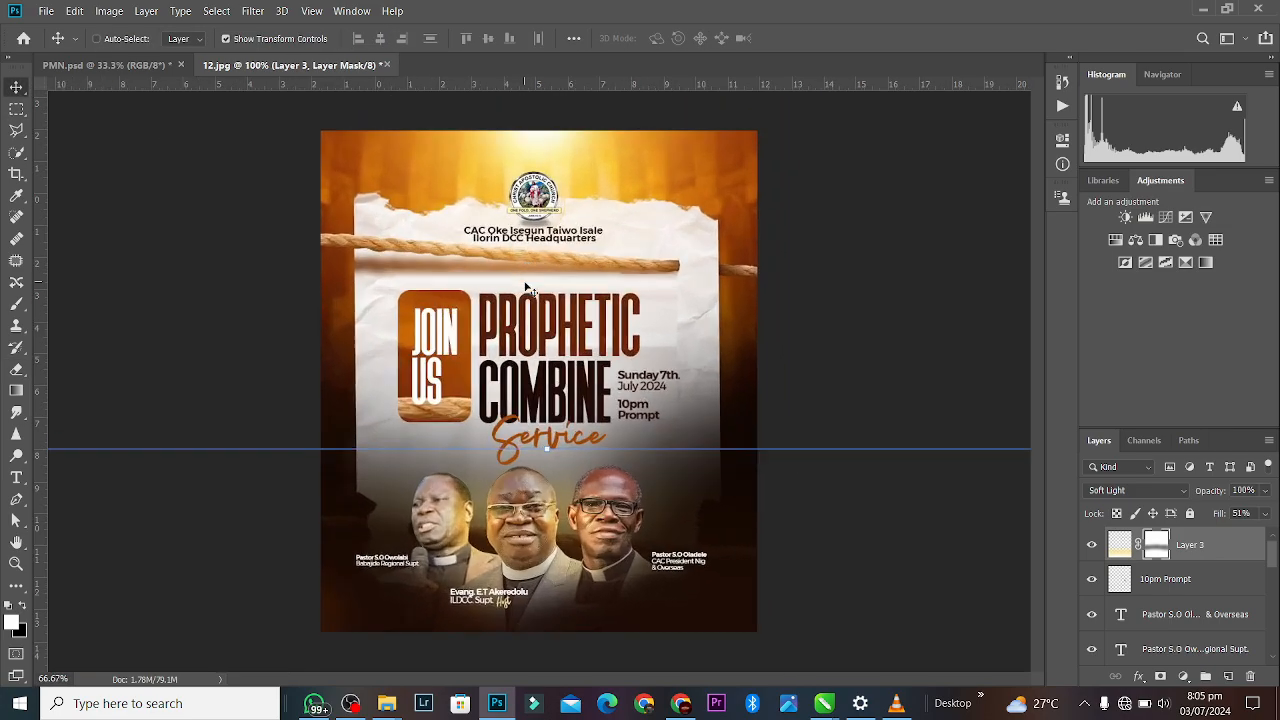
pyautogui.hotkey('ctrl', '-')
pyautogui.hotkey('ctrl', '+')
pyautogui.hotkey('ctrl', '-')
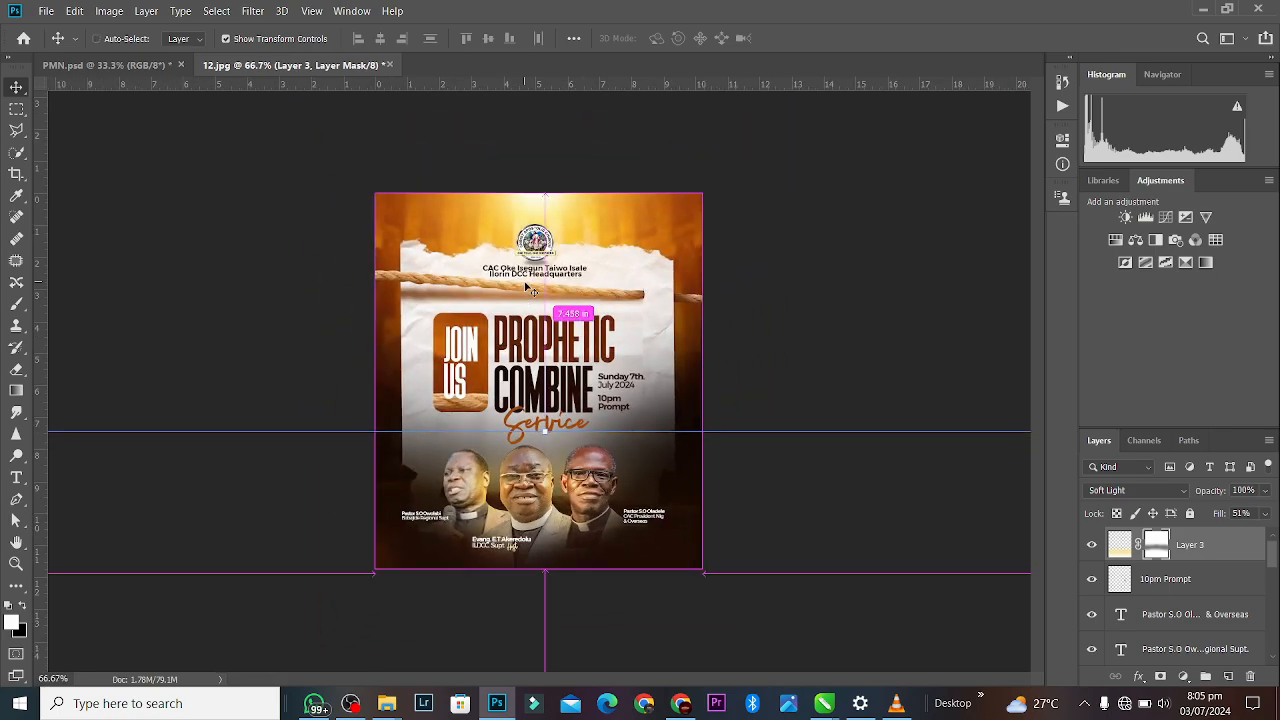
# Save the flyer as a layered Photoshop file named 12 in the volo folder, with Maximize Compatibility enabled.
pyautogui.hotkey('ctrl', 'shift', 's')
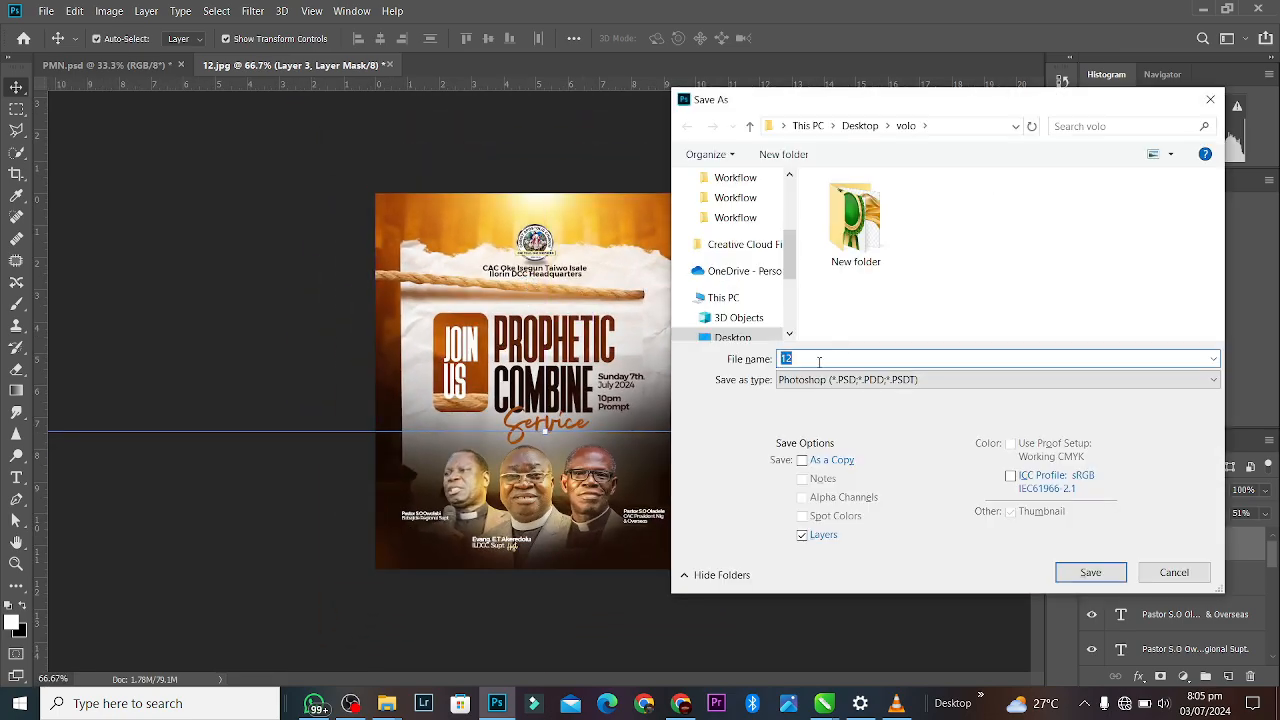
pyautogui.click(1075, 580)
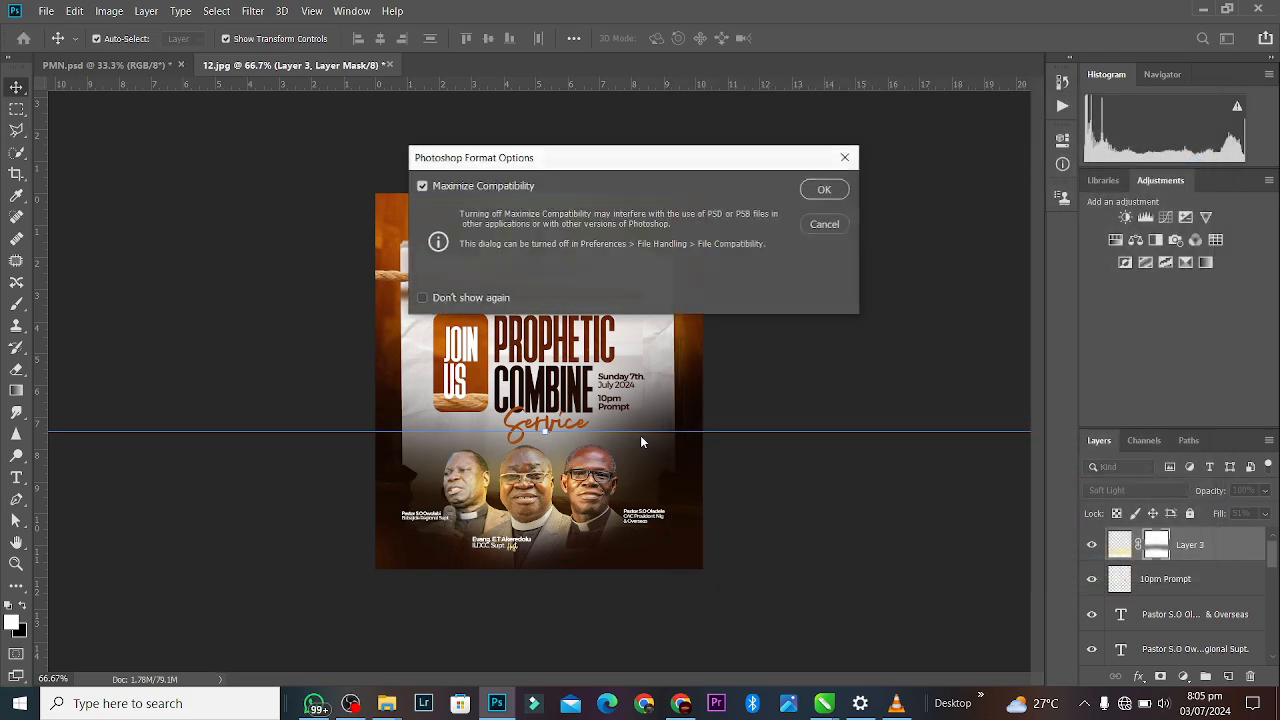
pyautogui.click(825, 189)
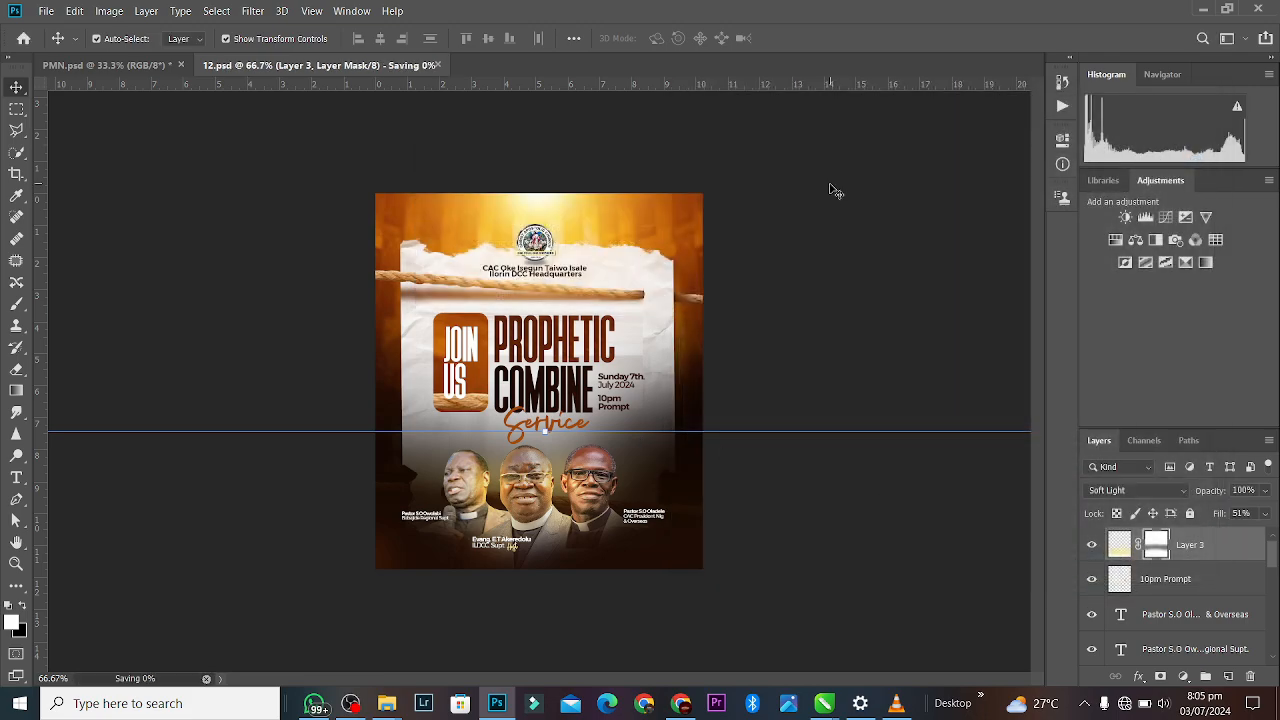
pyautogui.hotkey('ctrl', '+')
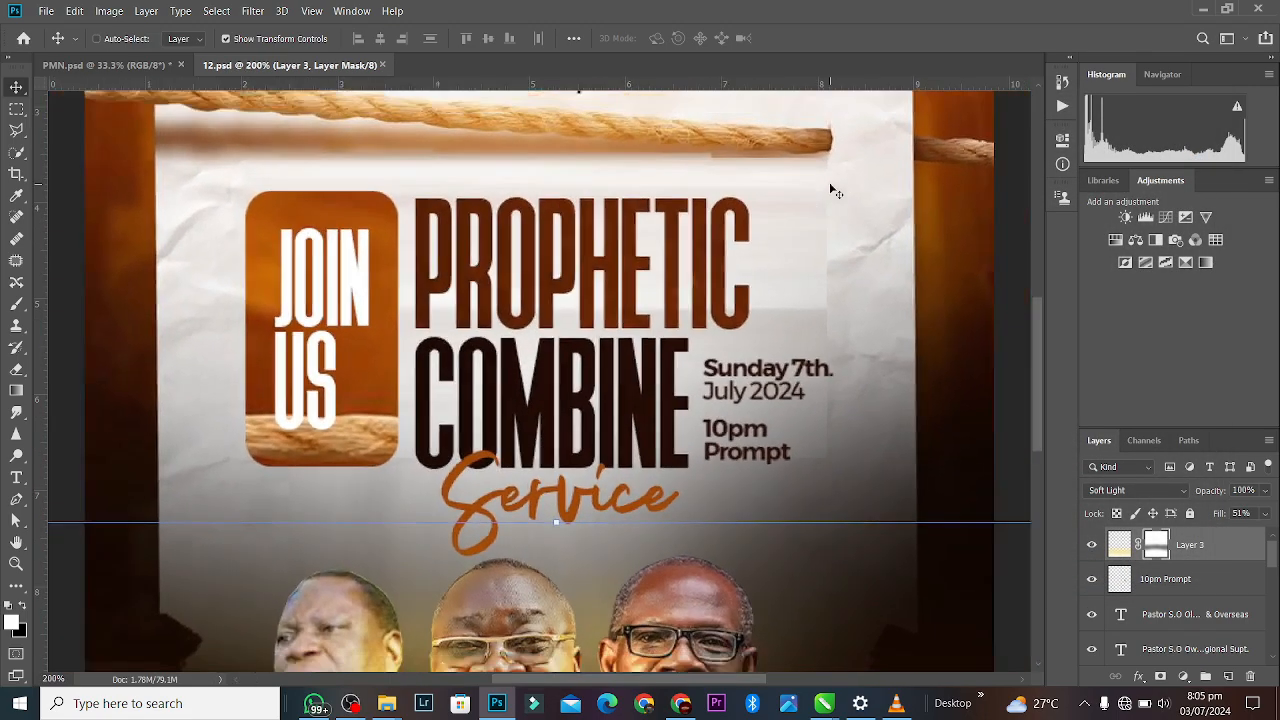
pyautogui.hotkey('ctrl', '-')
pyautogui.hotkey('ctrl', '+')
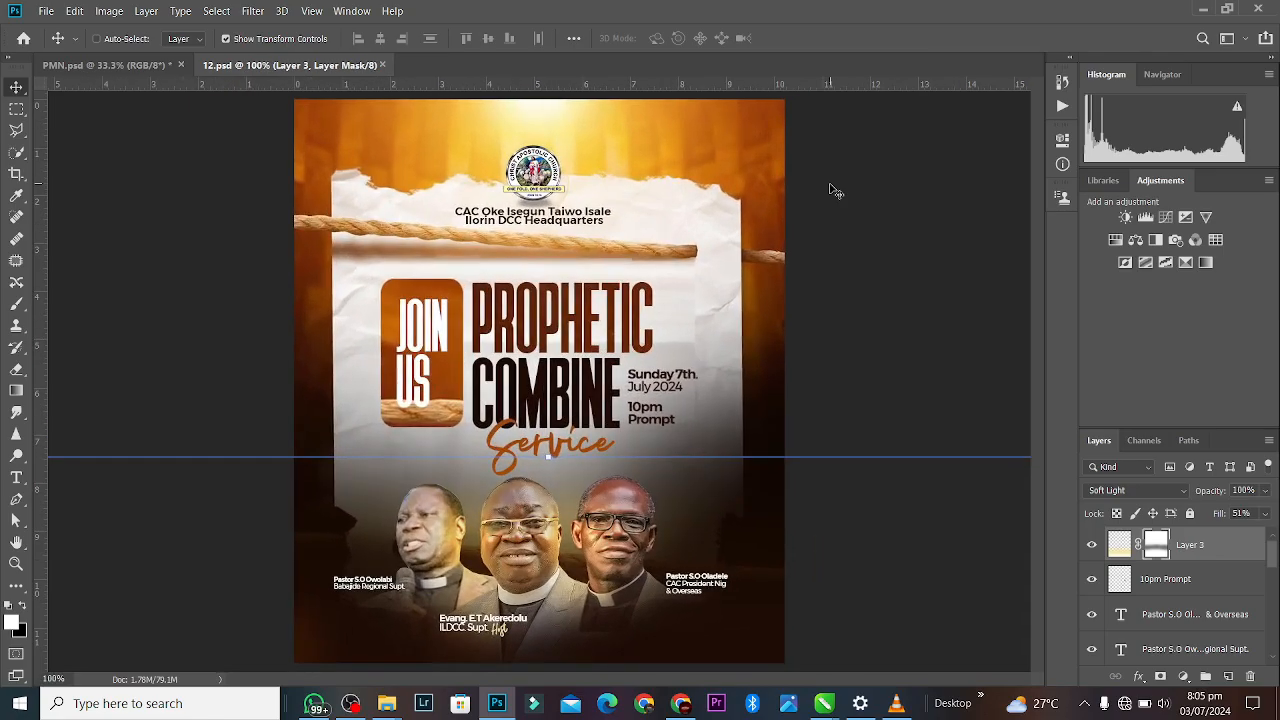
pyautogui.hotkey('ctrl', '-')
pyautogui.hotkey('ctrl', '+')
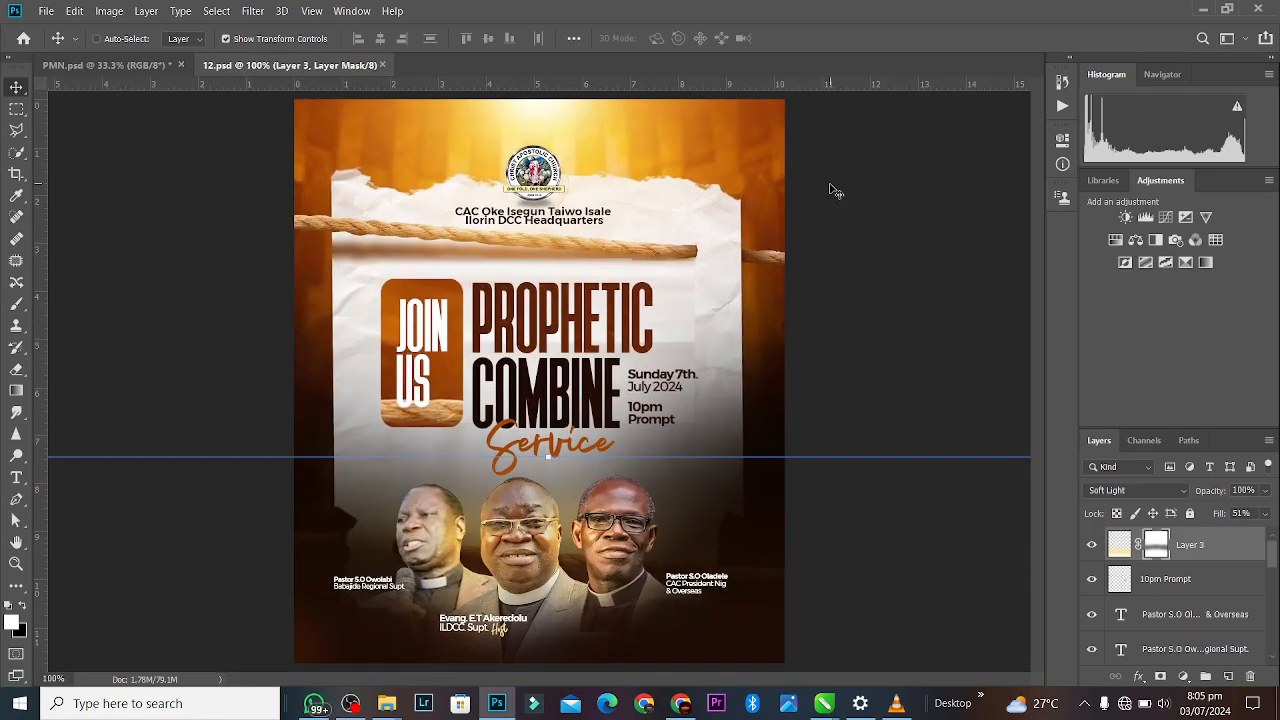